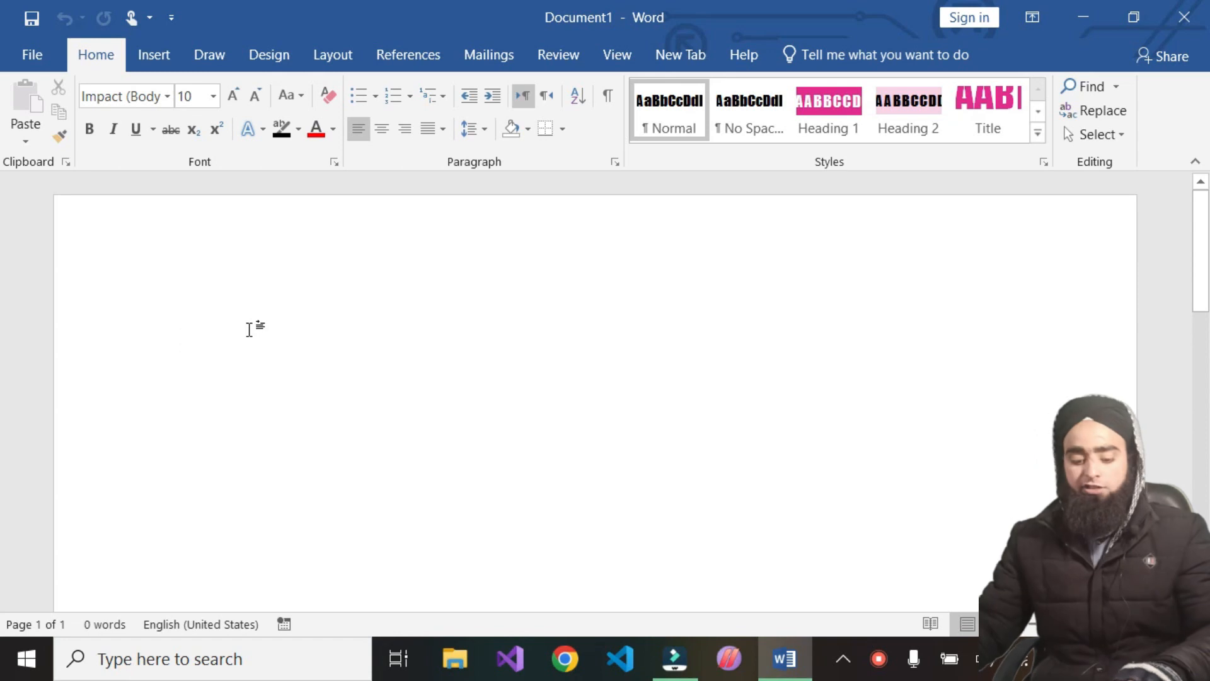
# Type "Hi tech", select it and set its font size to 40
pyautogui.write('Hi tech')
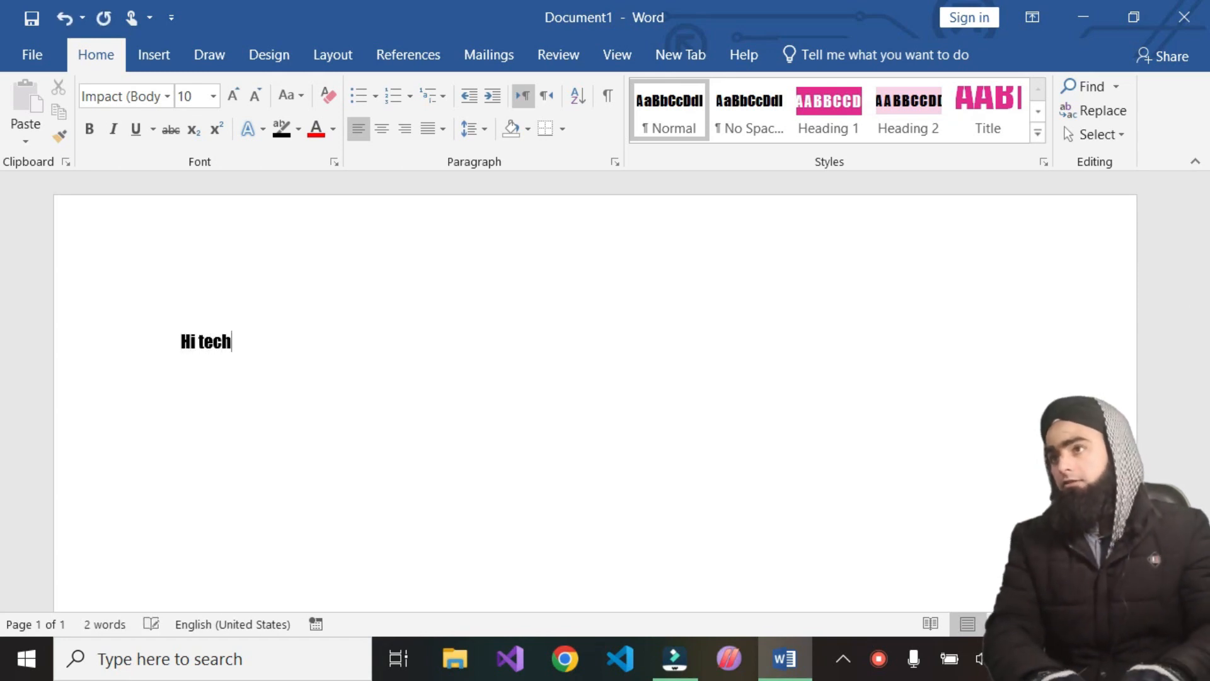
pyautogui.click(17, 347)
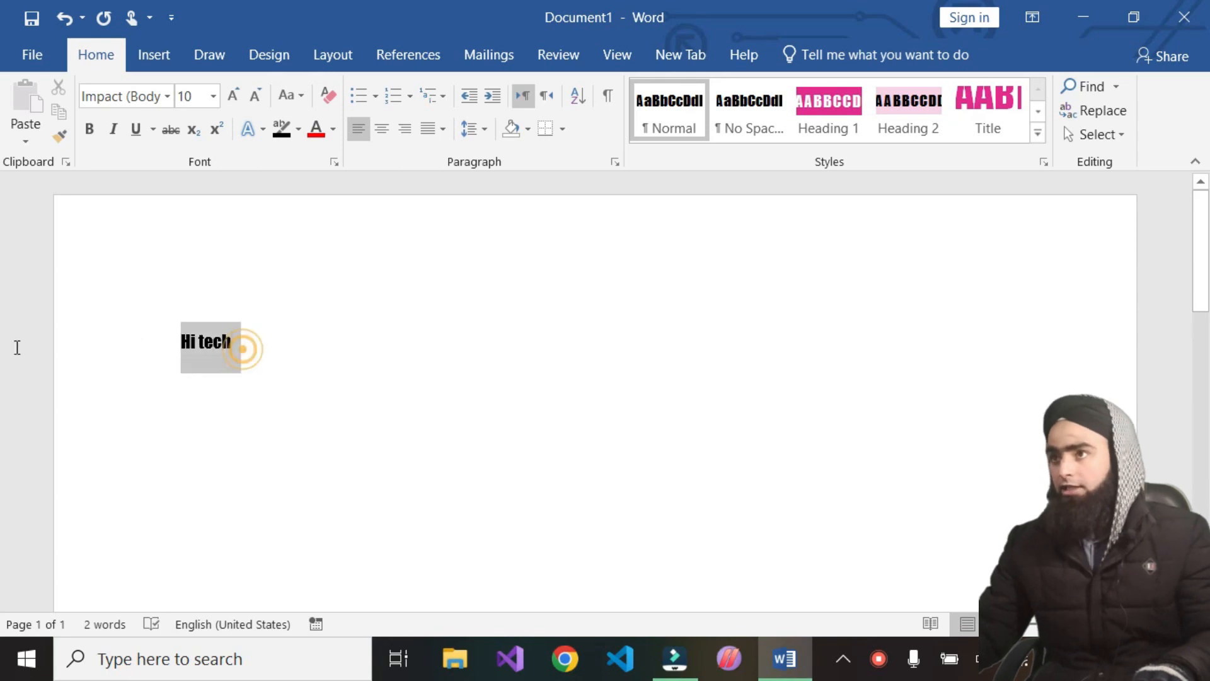
pyautogui.scroll(3, 271, 405)
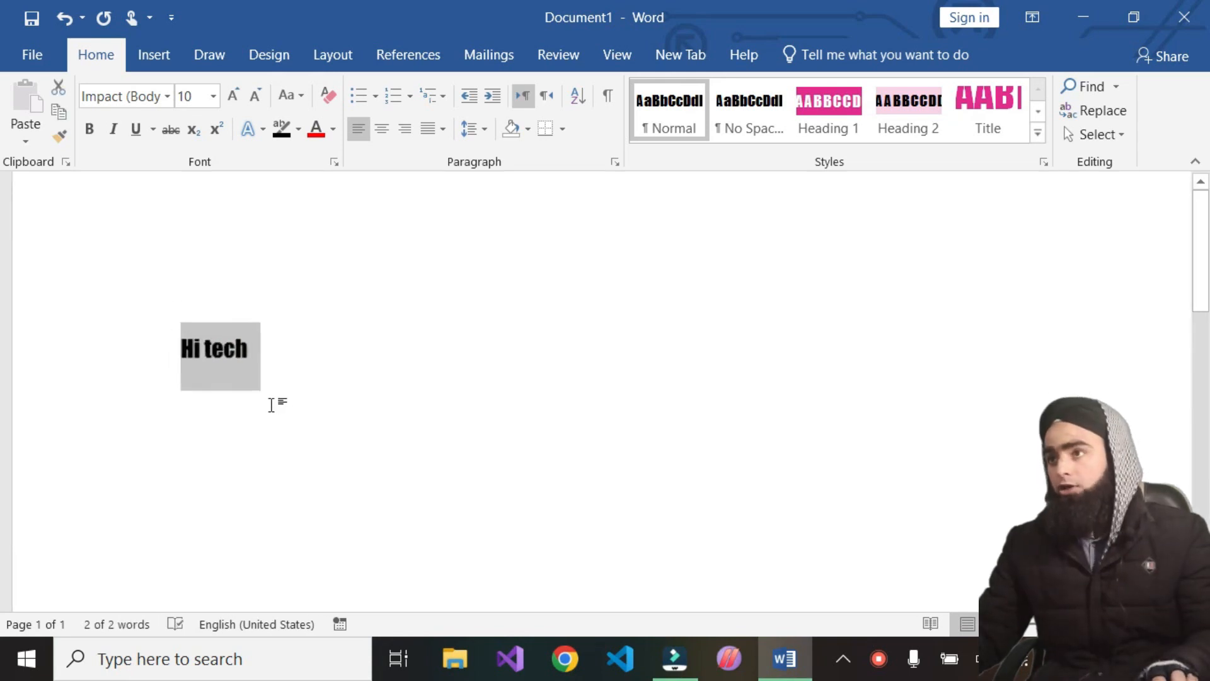
pyautogui.click(213, 96)
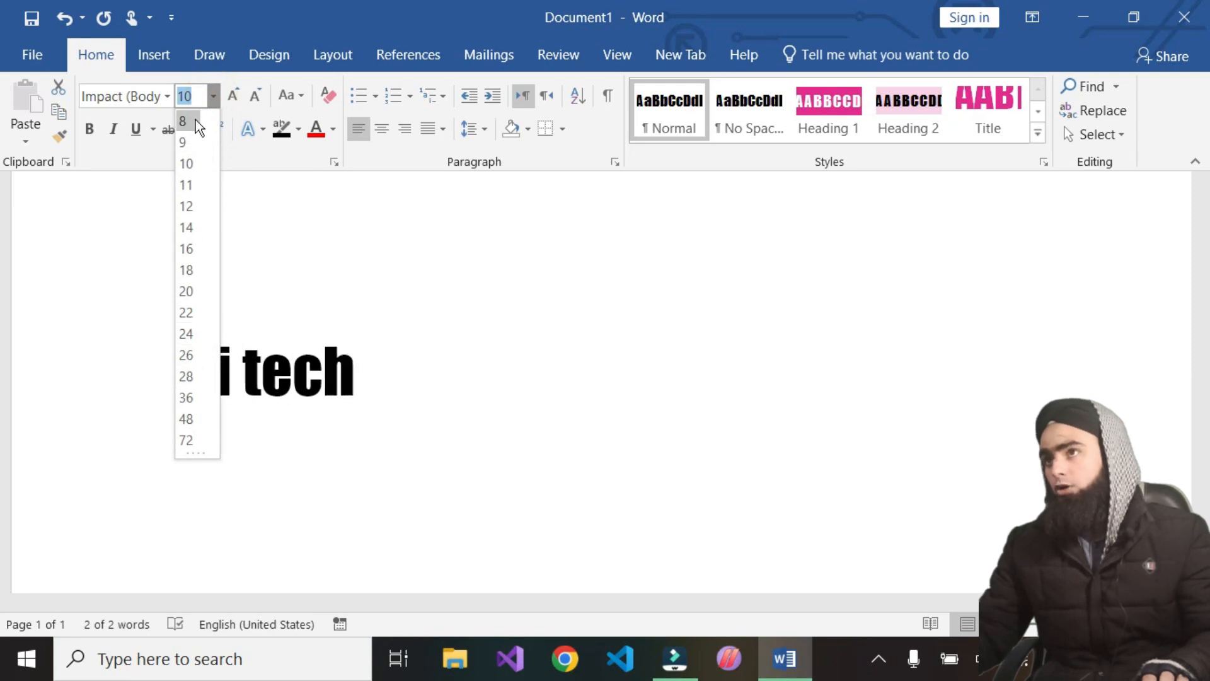
pyautogui.press('BackSpace')
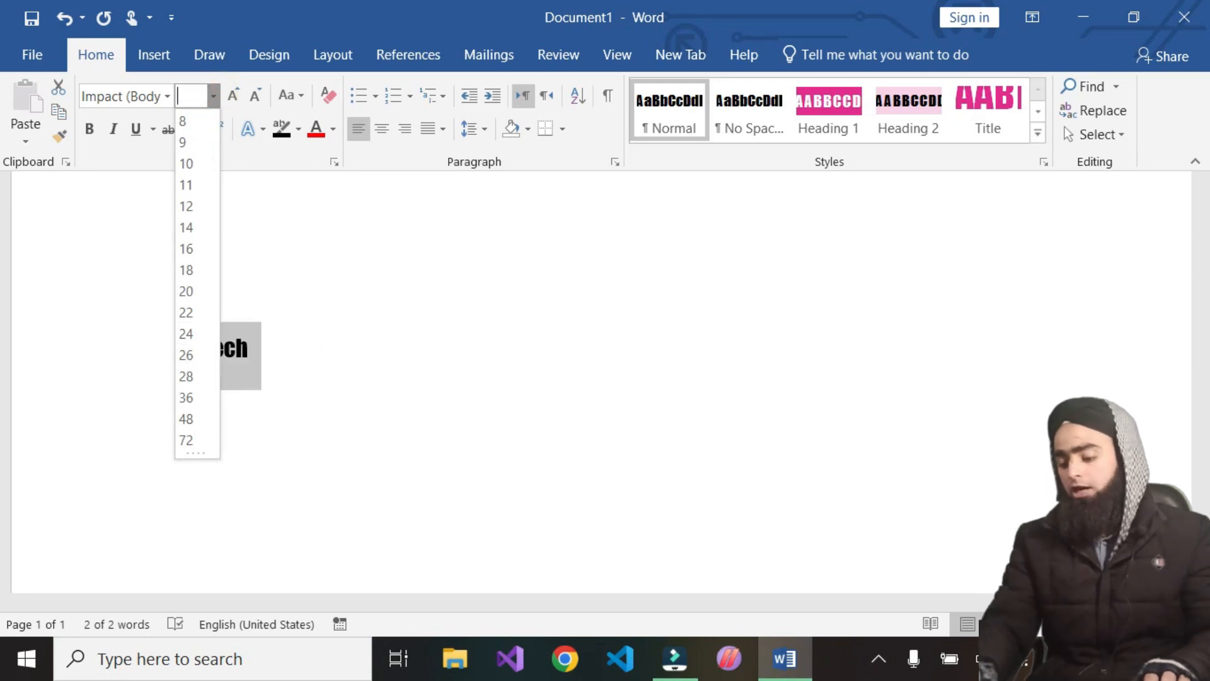
pyautogui.press('Return')
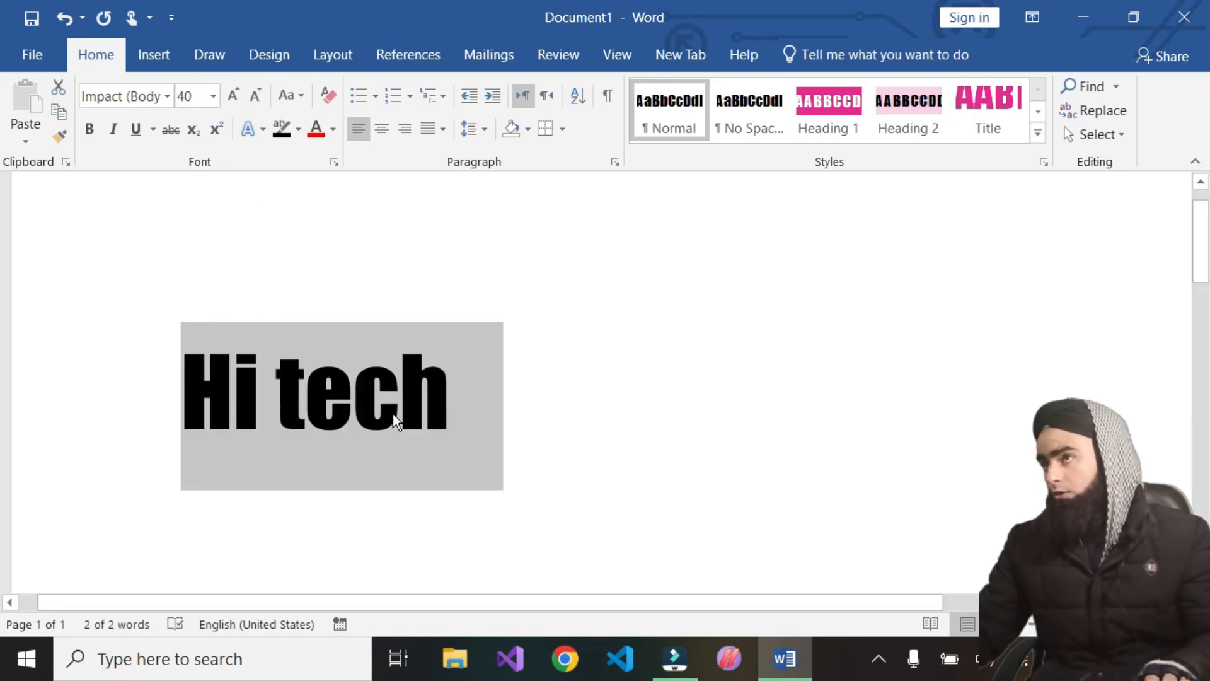
# Colour the text dark blue
pyautogui.click(212, 100)
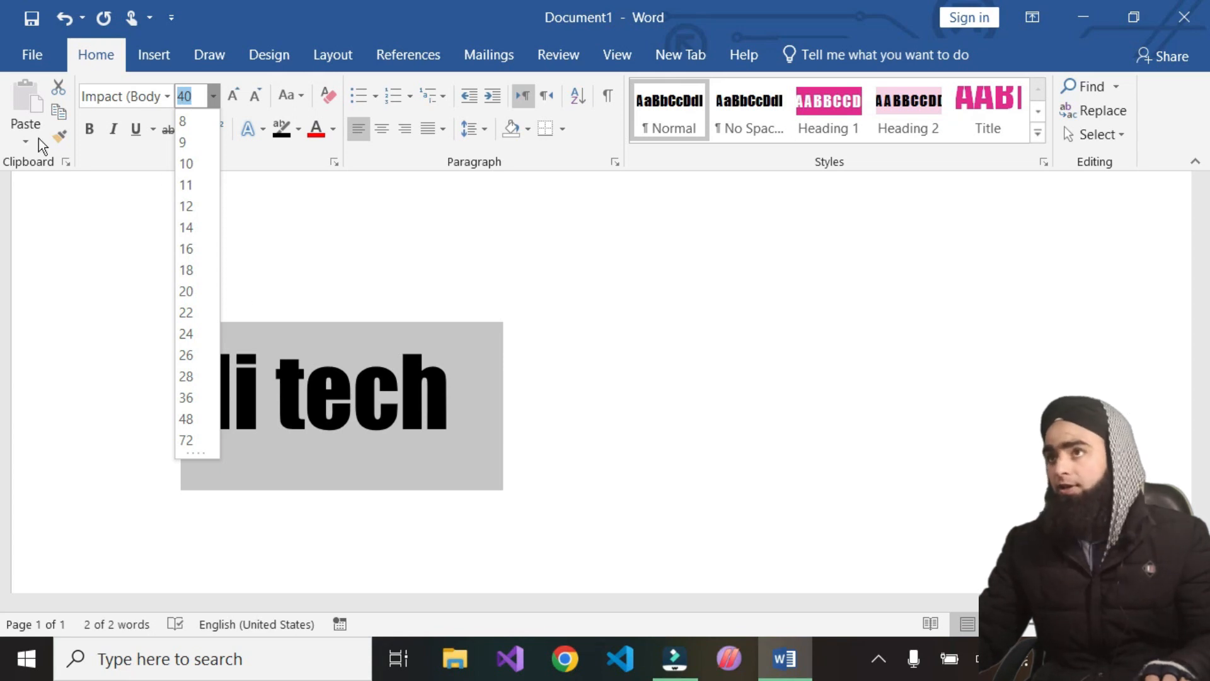
pyautogui.click(315, 128)
pyautogui.click(333, 130)
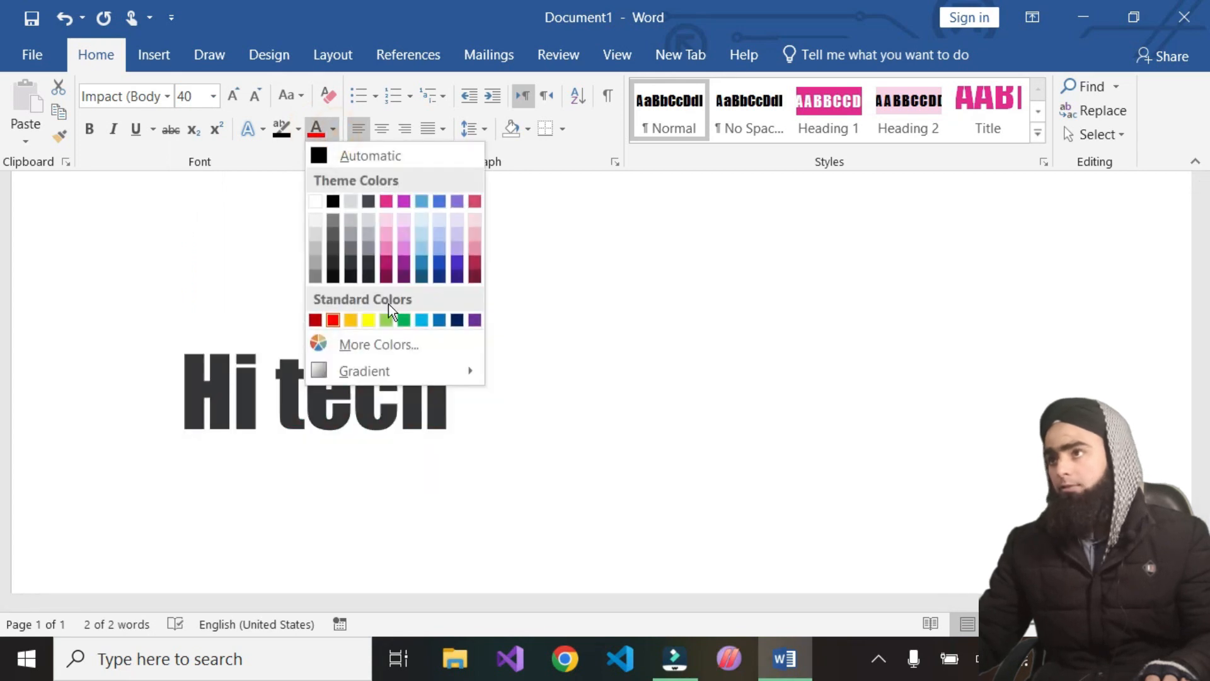
pyautogui.click(463, 321)
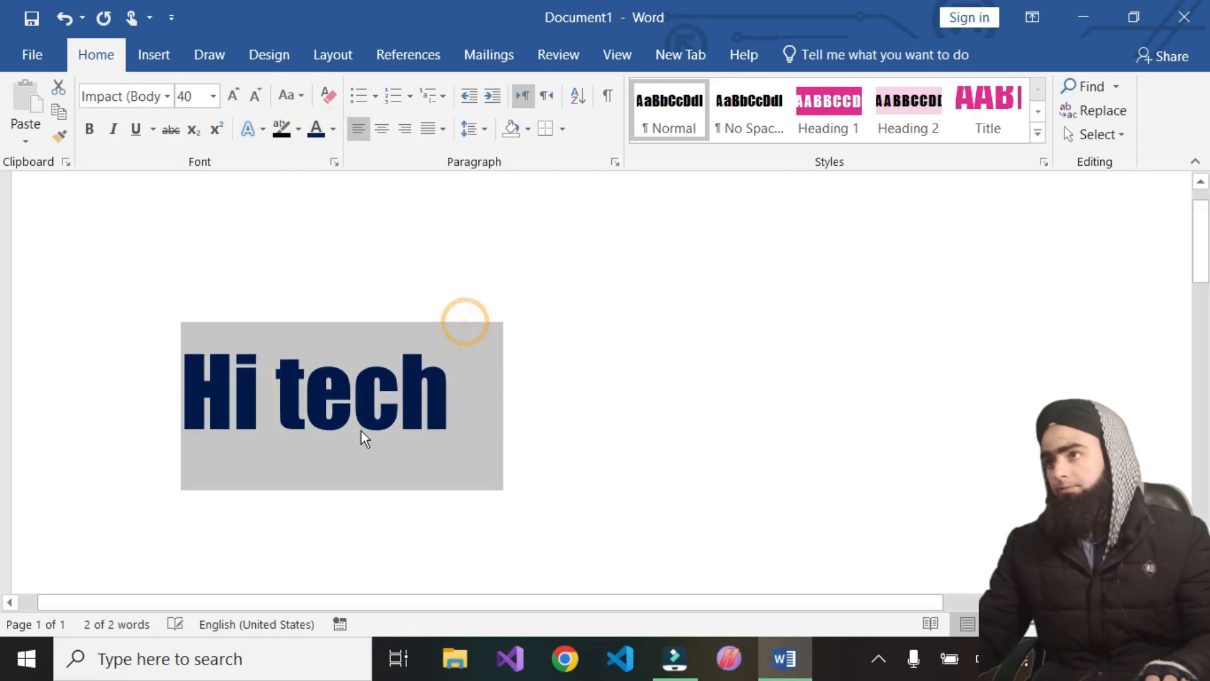
# Change the text colour to yellow
pyautogui.click(333, 130)
pyautogui.click(365, 321)
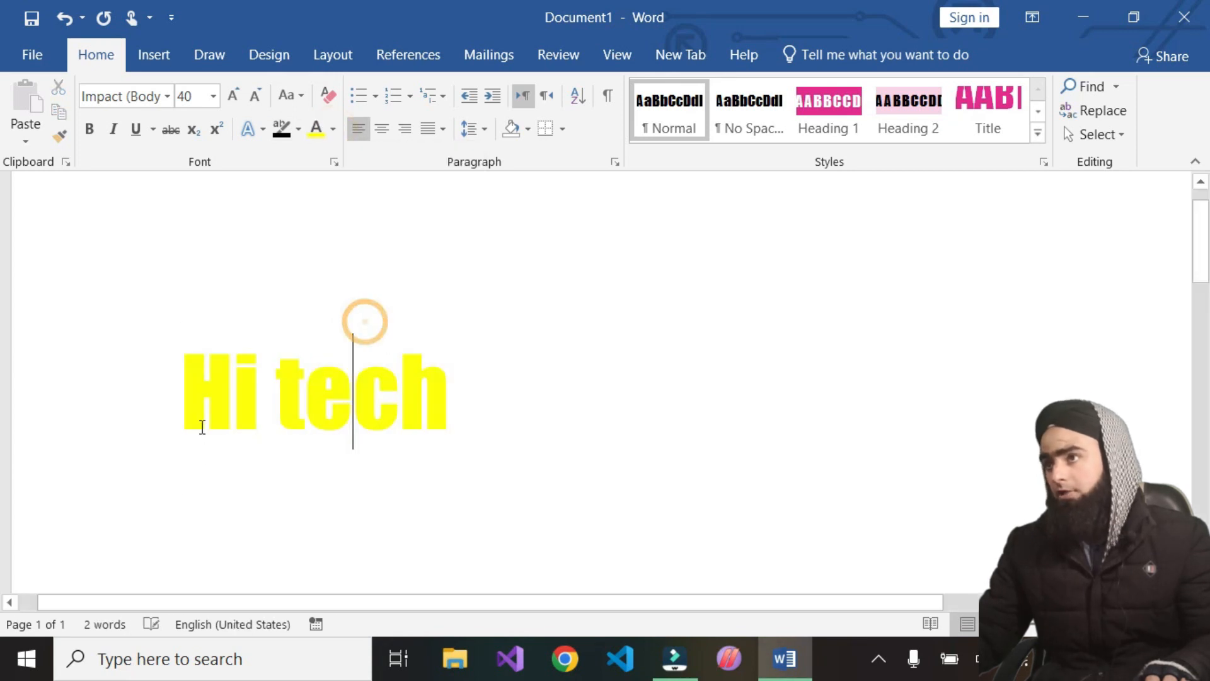
# Copy the "Hi tech" text and paste a copy right after it
pyautogui.moveTo(449, 404); pyautogui.dragTo(81, 411)
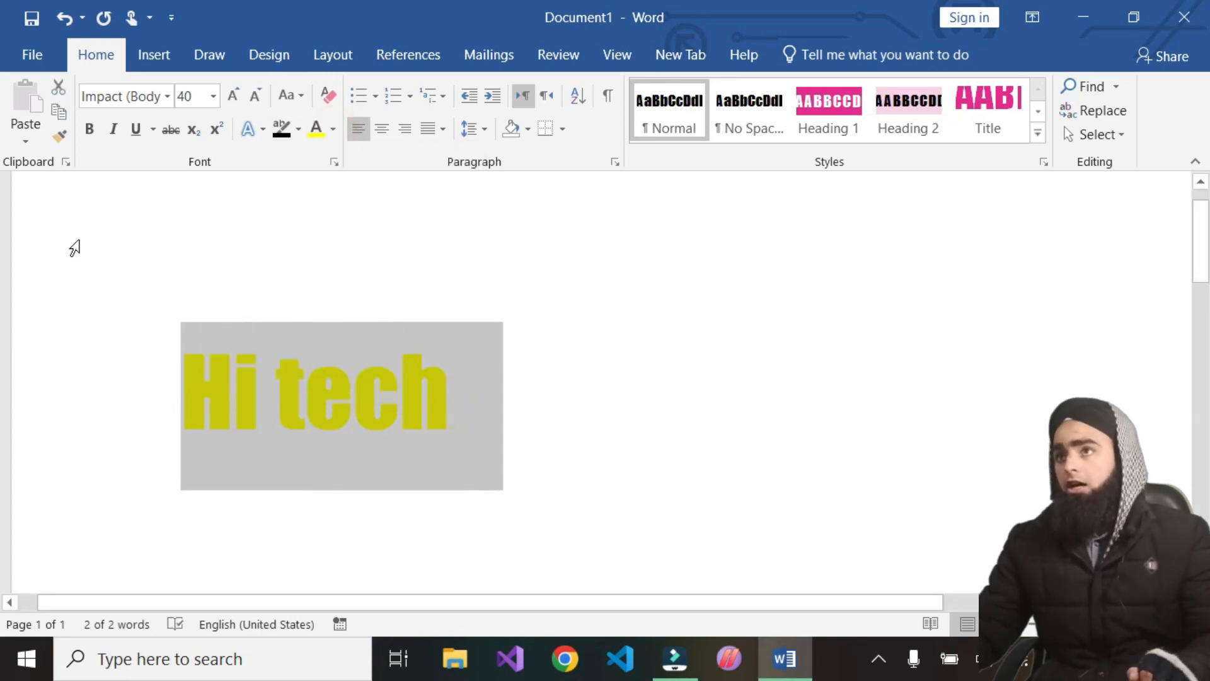
pyautogui.click(60, 114)
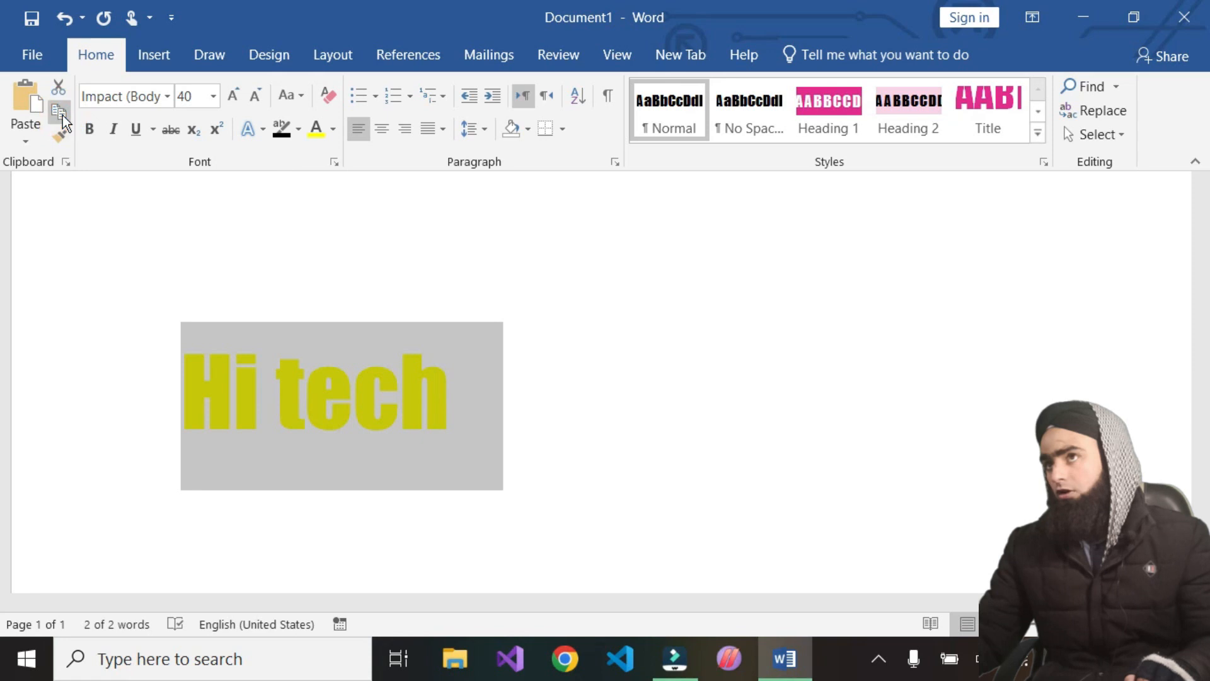
pyautogui.click(560, 416)
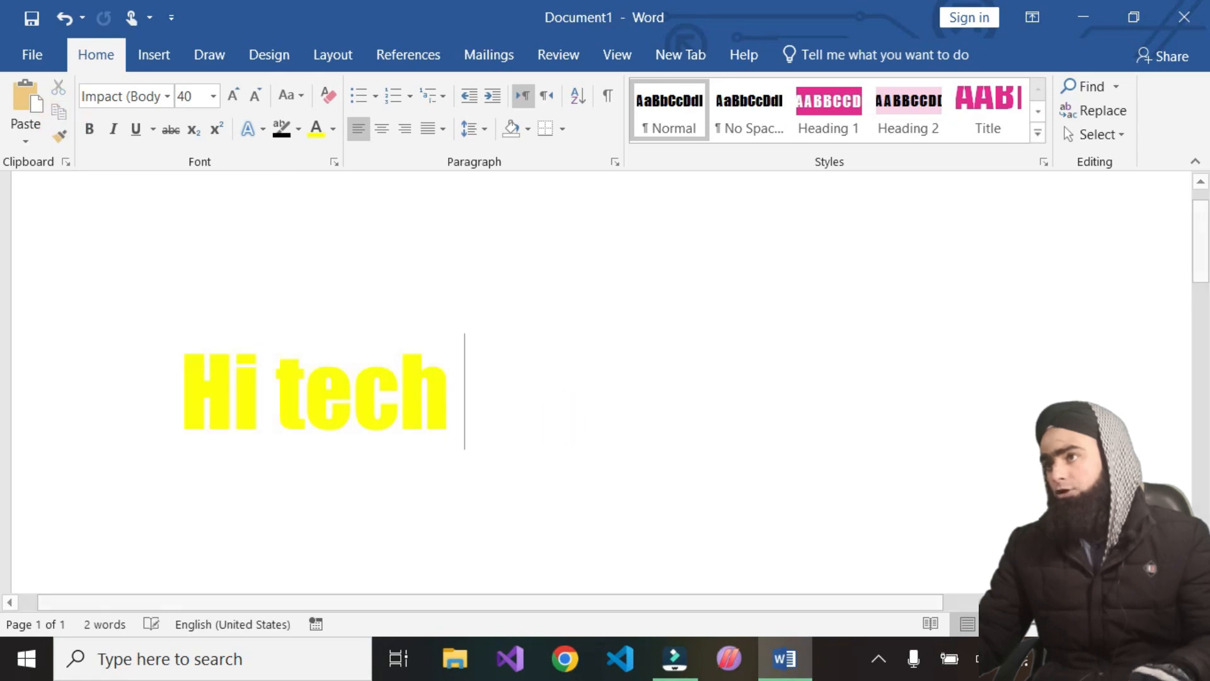
pyautogui.click(25, 101)
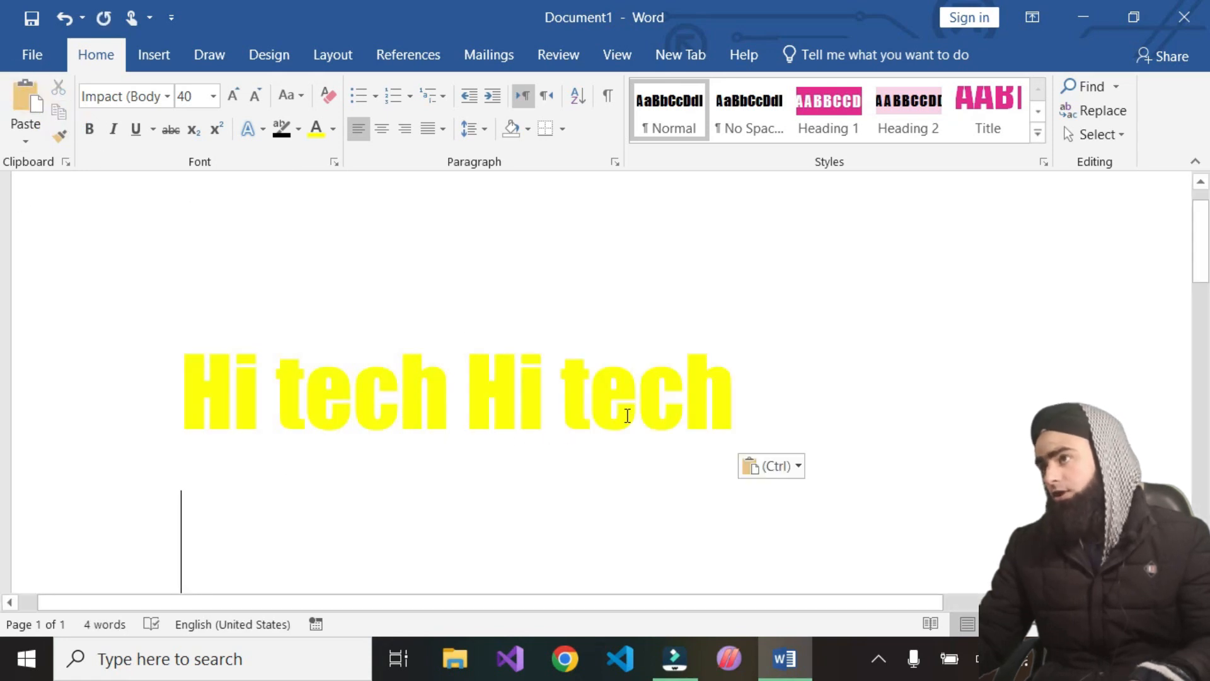
# Cut the pasted copy and paste it back several times after the text, opening the paste options
pyautogui.moveTo(735, 405); pyautogui.dragTo(467, 397)
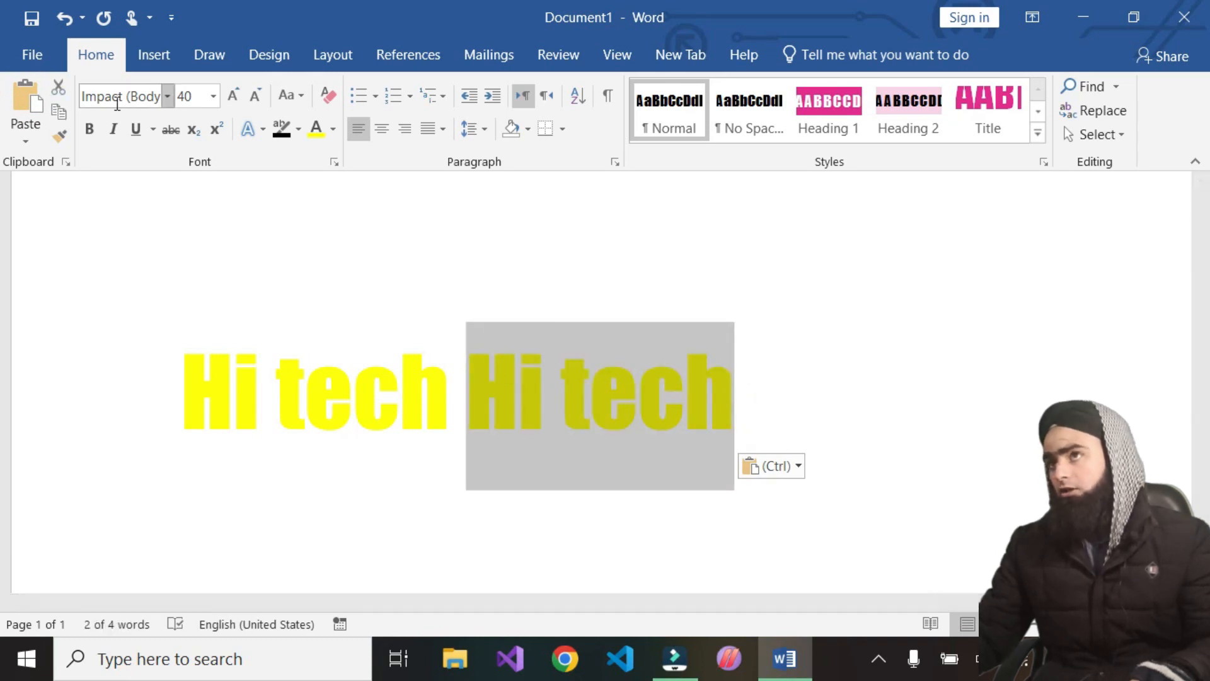
pyautogui.click(53, 89)
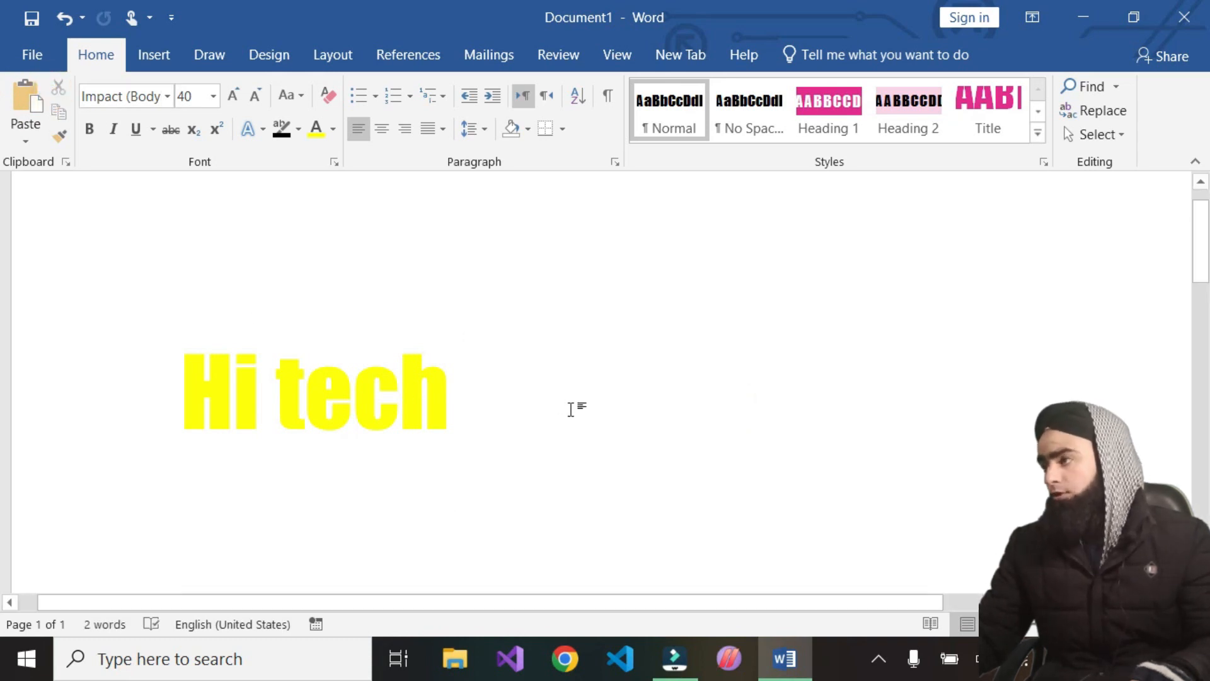
pyautogui.click(27, 94)
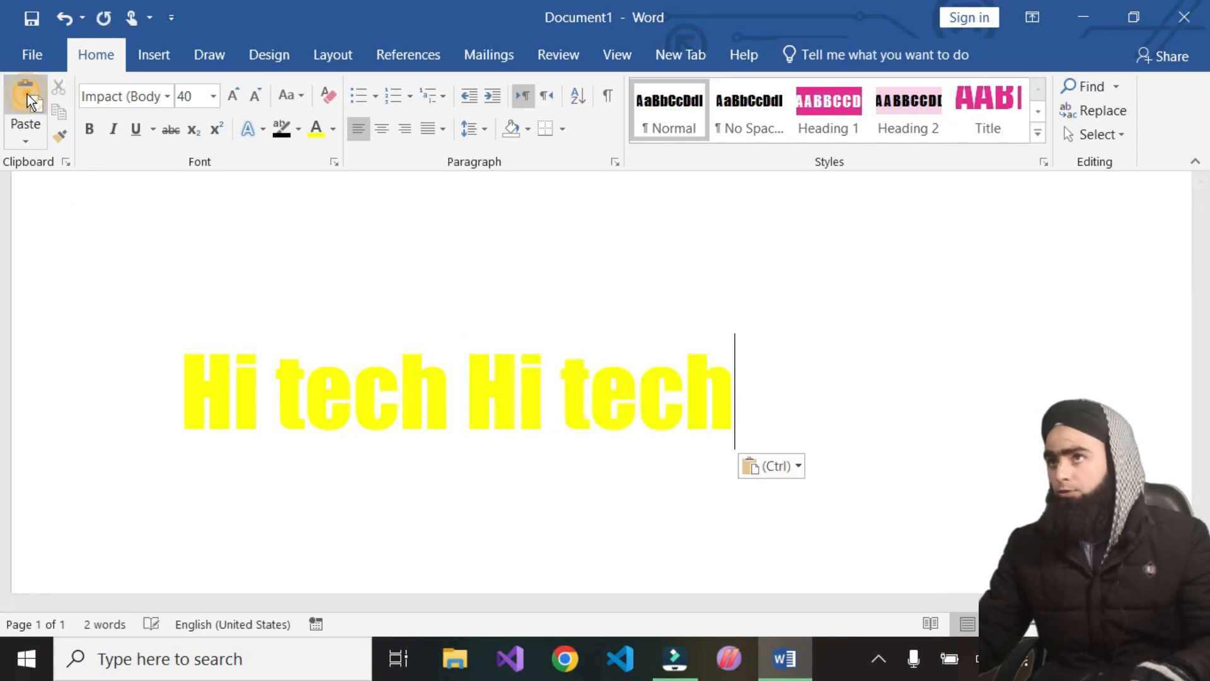
pyautogui.click(28, 93)
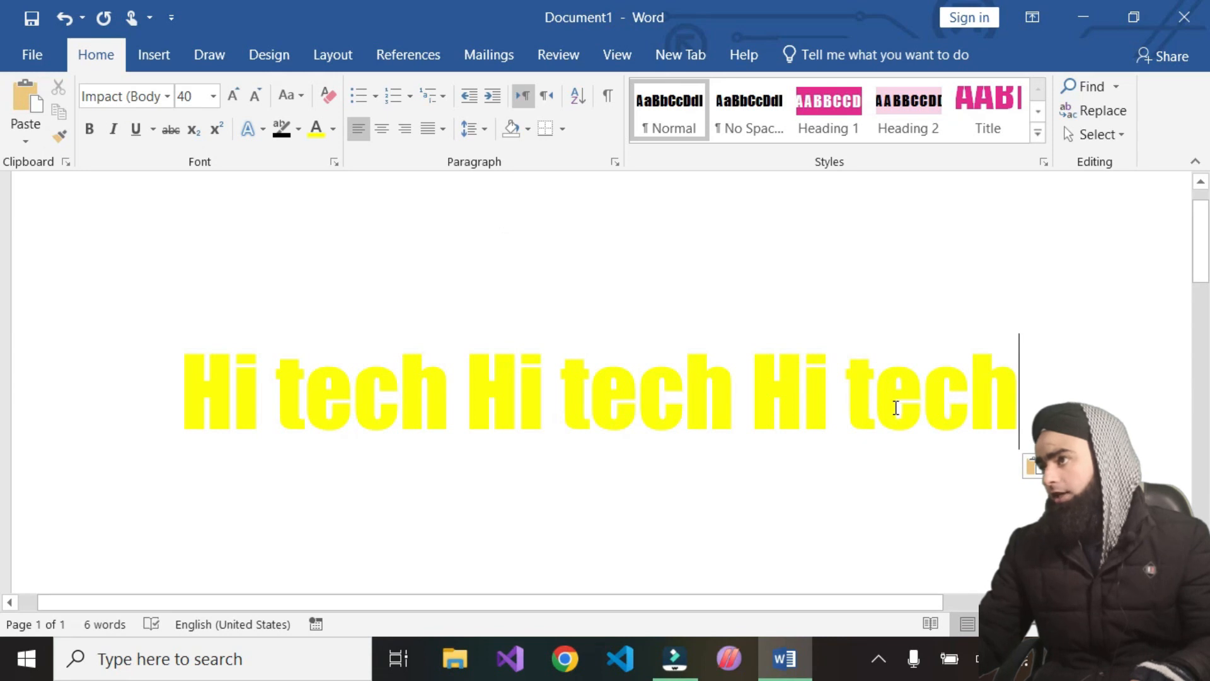
pyautogui.click(27, 141)
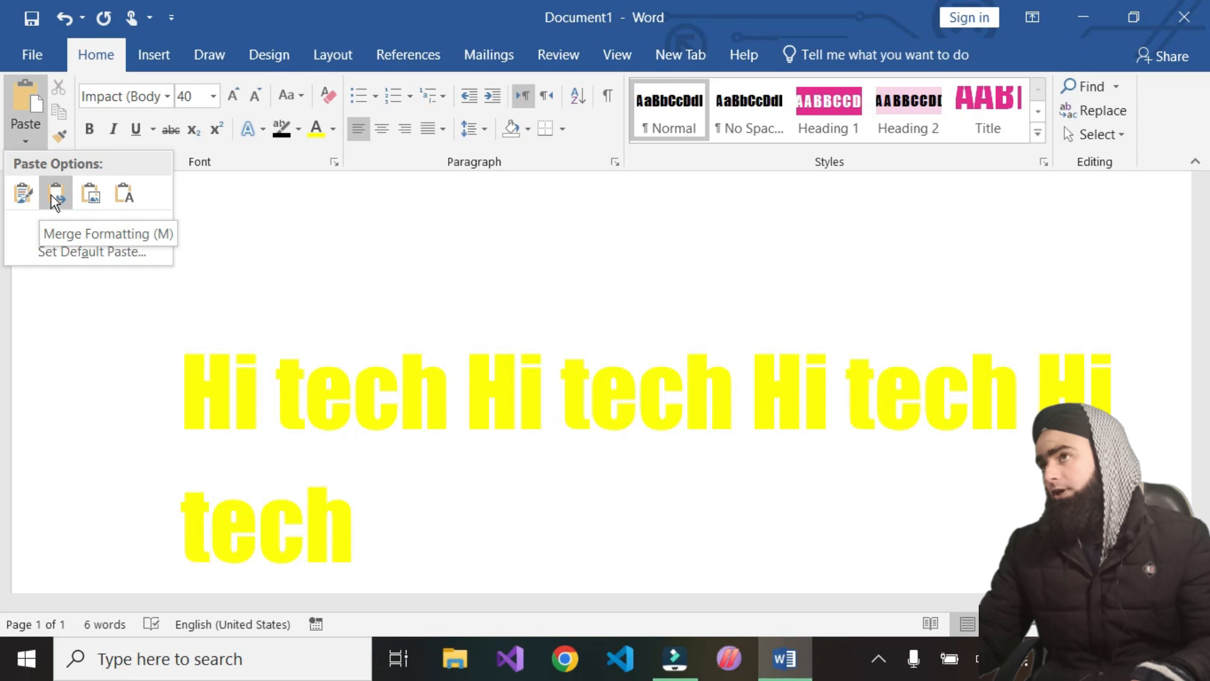
# Delete the extra pasted copies, leaving a single "Hi tech"
pyautogui.click(1012, 412)
pyautogui.press('BackSpace')
pyautogui.press('BackSpace')
pyautogui.press('BackSpace')
pyautogui.press('BackSpace')
pyautogui.press('BackSpace')
pyautogui.press('BackSpace')
pyautogui.press('BackSpace')
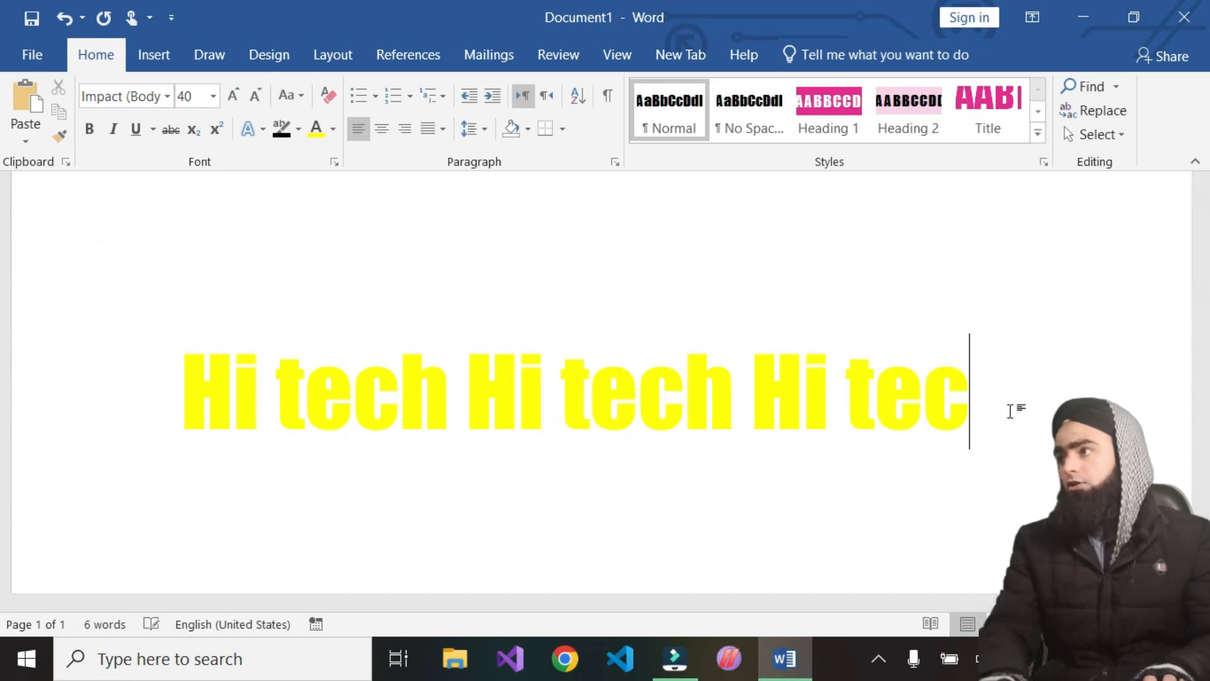
pyautogui.press('BackSpace')
pyautogui.press('BackSpace')
pyautogui.press('BackSpace')
pyautogui.press('BackSpace')
pyautogui.press('BackSpace')
pyautogui.press('BackSpace')
pyautogui.press('BackSpace')
pyautogui.press('BackSpace')
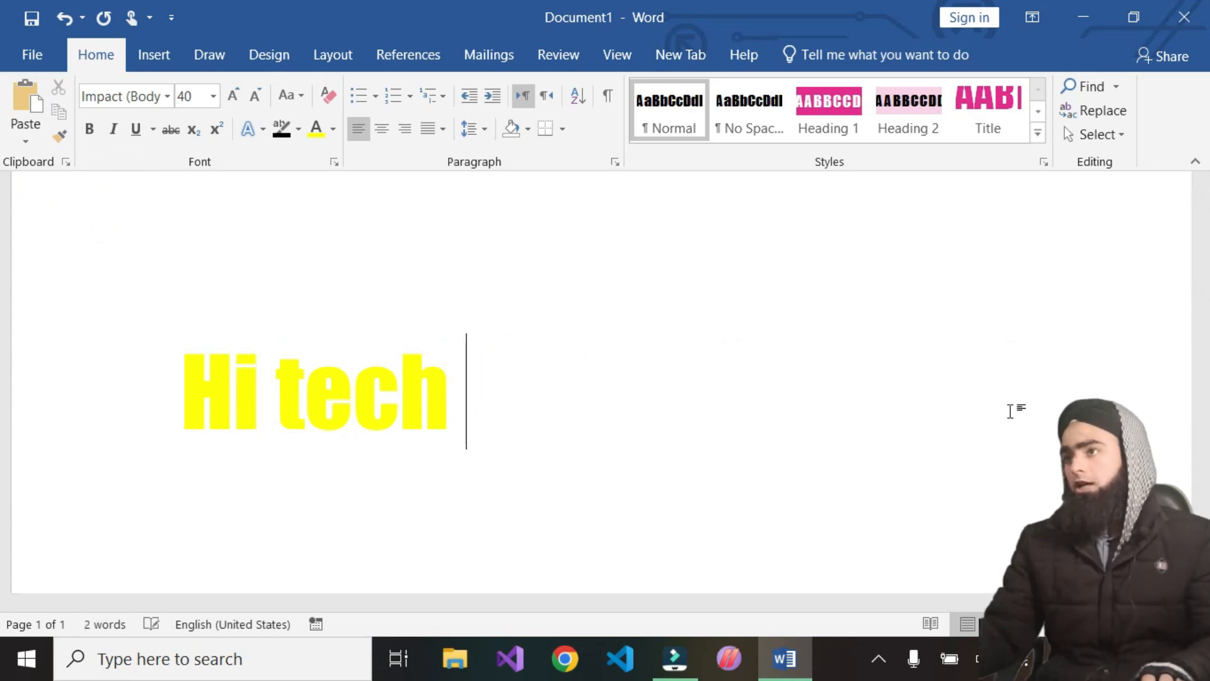
# Copy the selected text and paste it over itself as a picture
pyautogui.moveTo(464, 387); pyautogui.dragTo(172, 392)
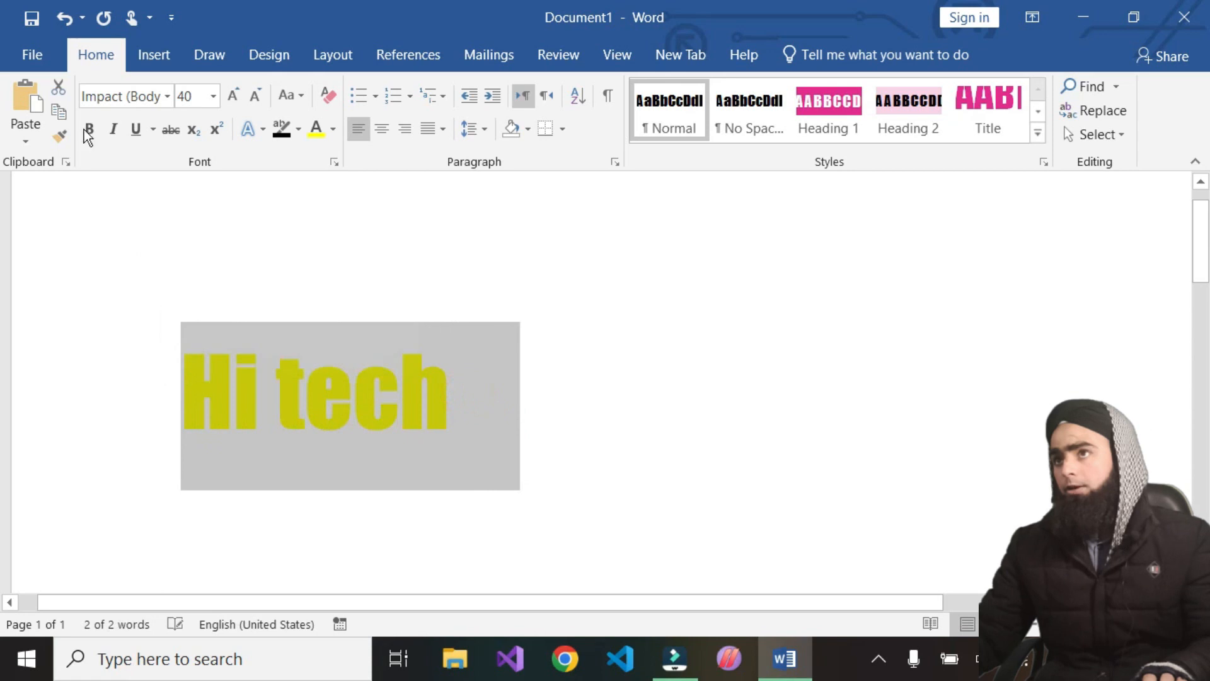
pyautogui.click(20, 136)
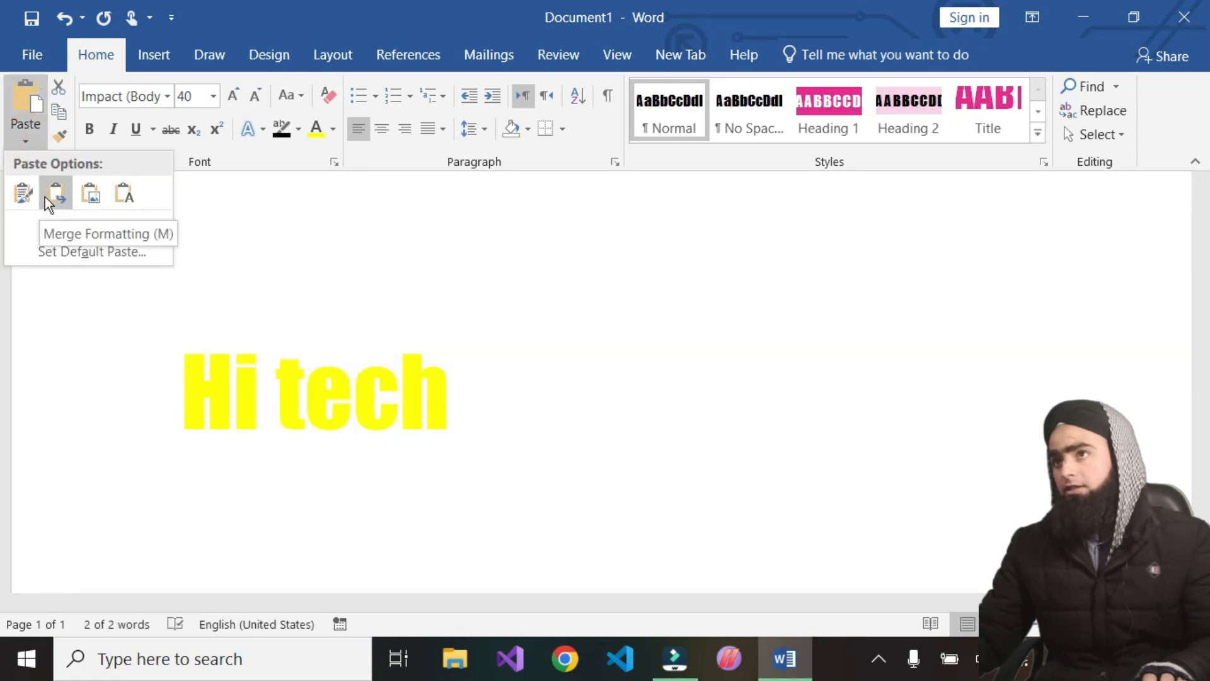
pyautogui.click(65, 119)
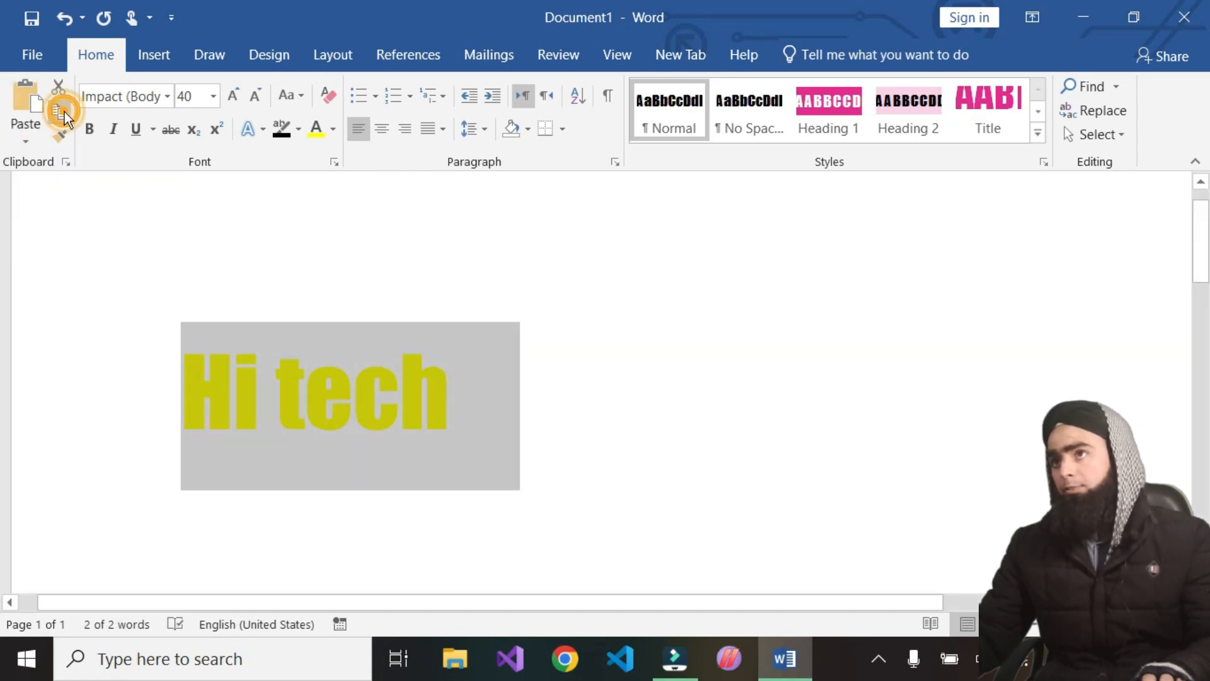
pyautogui.click(27, 140)
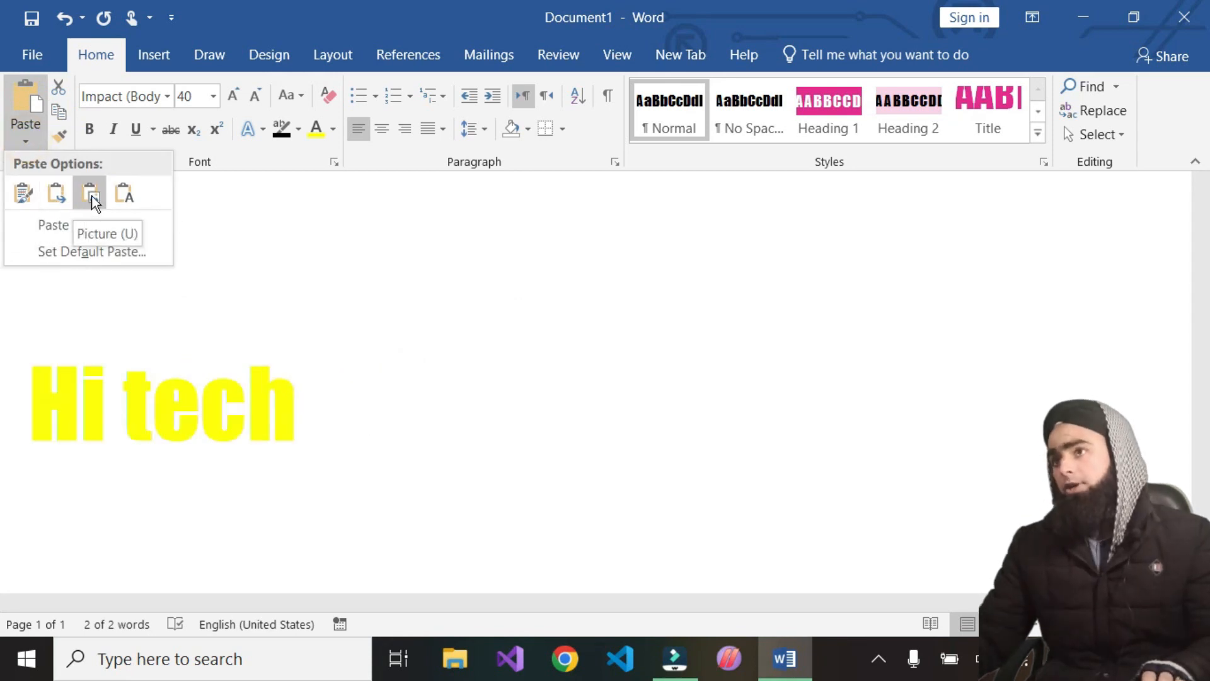
pyautogui.click(90, 195)
# Select the pasted picture and undo the picture paste
pyautogui.click(385, 426)
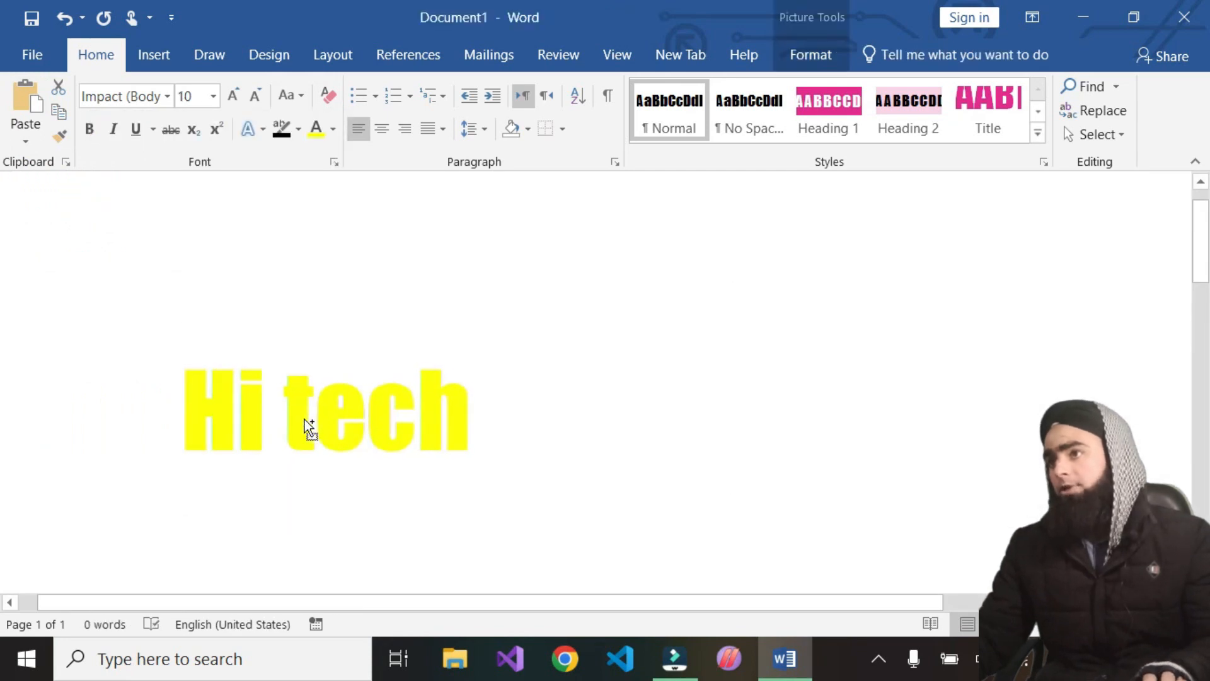
pyautogui.click(305, 420)
pyautogui.scroll(1, 350, 314)
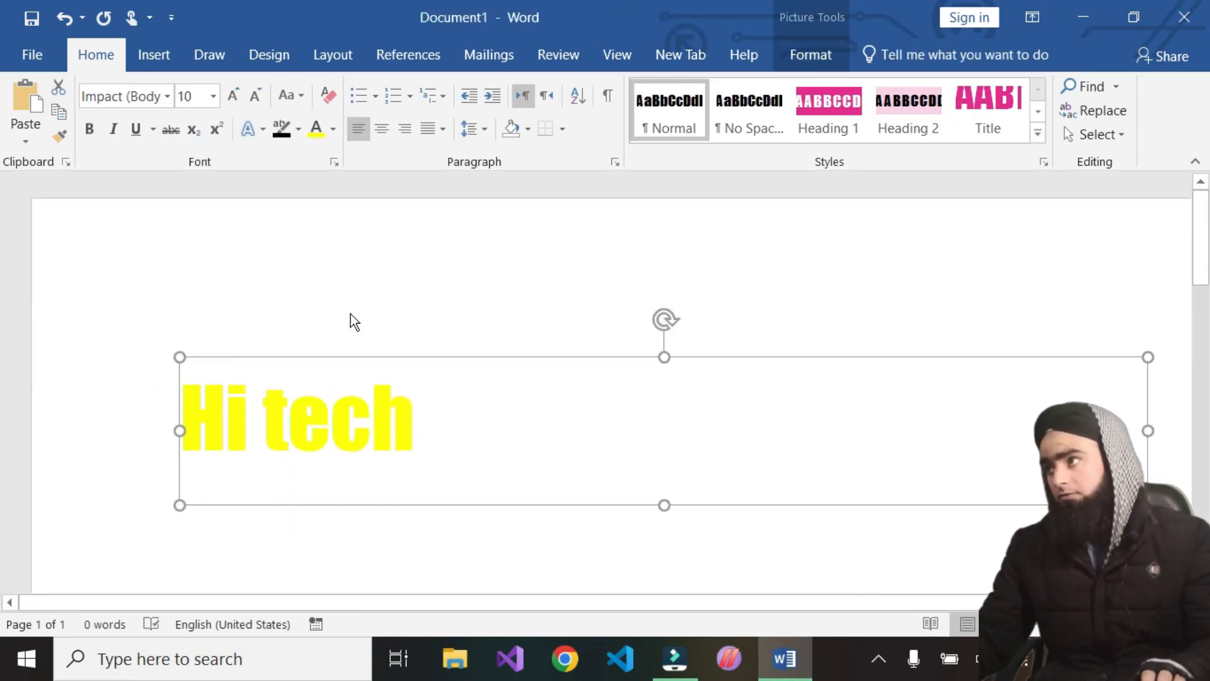
pyautogui.hotkey('ctrl', 'z')
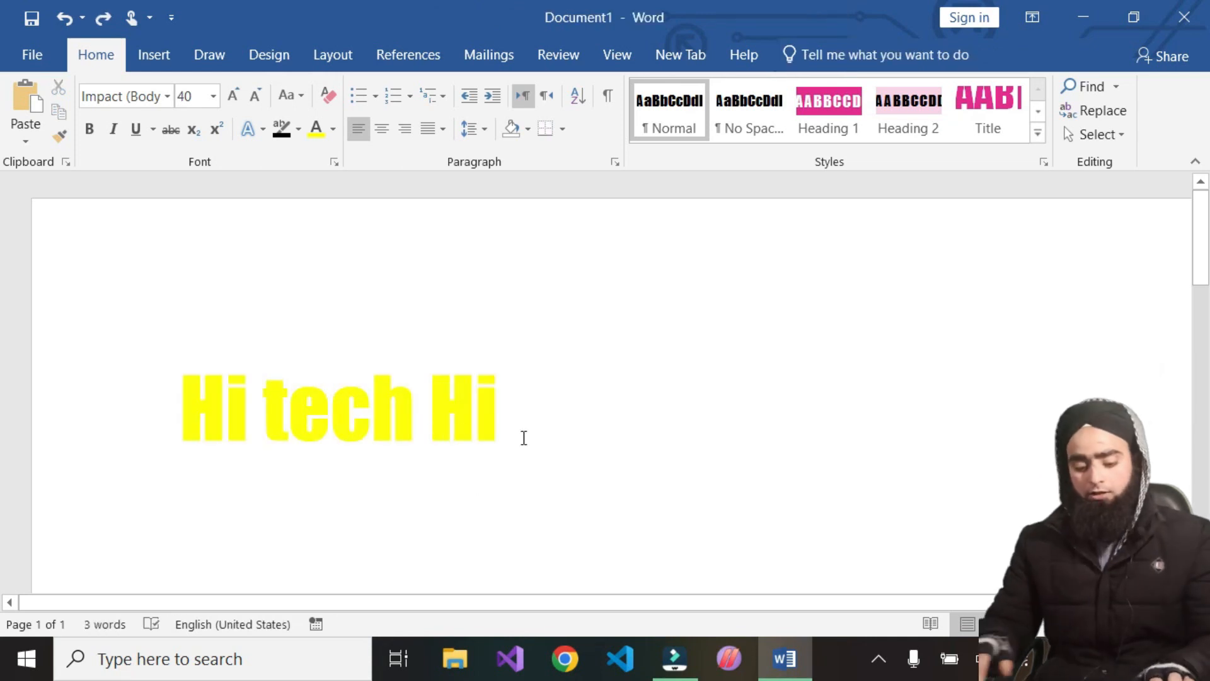
pyautogui.hotkey('ctrl', 'z')
# Copy "Hi tech" and paste a second copy after it on the same line
pyautogui.moveTo(459, 434); pyautogui.dragTo(11, 436)
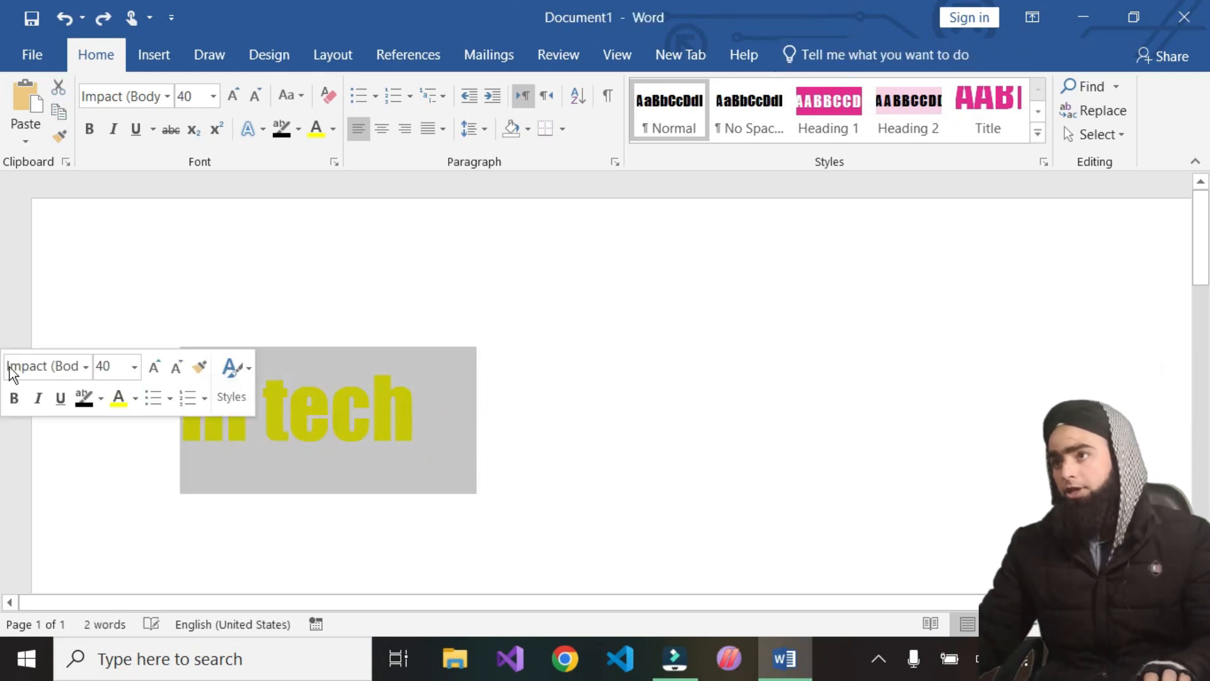
pyautogui.click(34, 136)
pyautogui.click(28, 192)
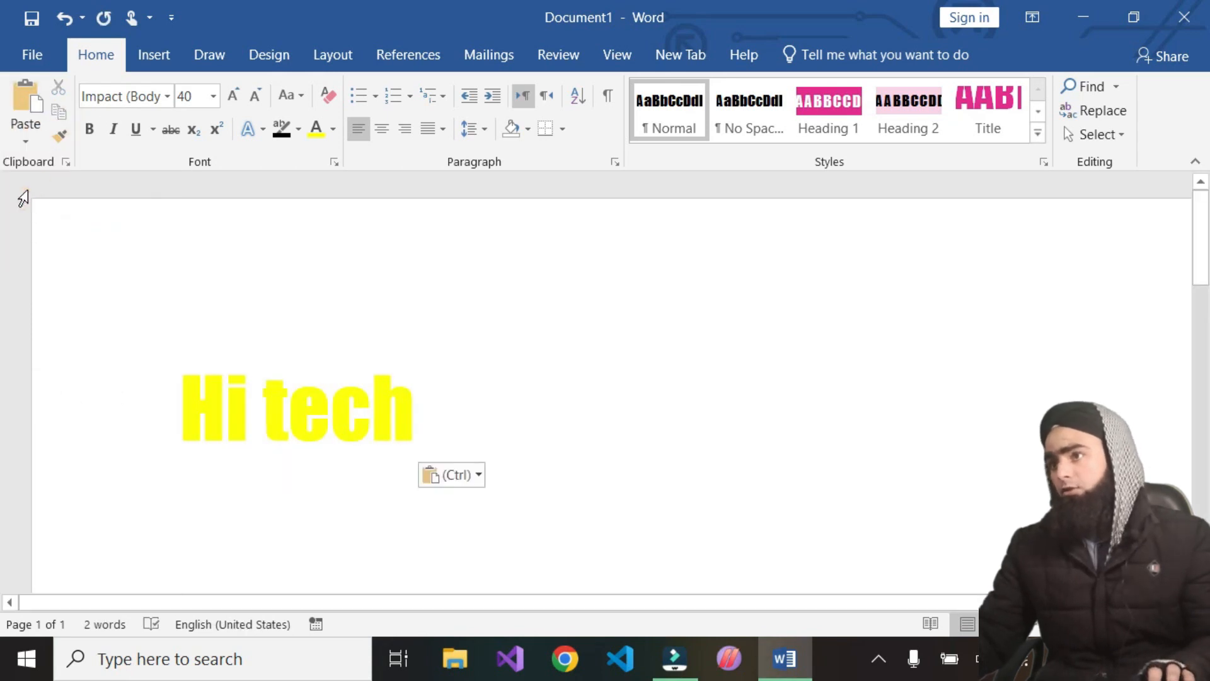
pyautogui.click(25, 101)
# Paste the copied text again as a picture after the line
pyautogui.click(724, 409)
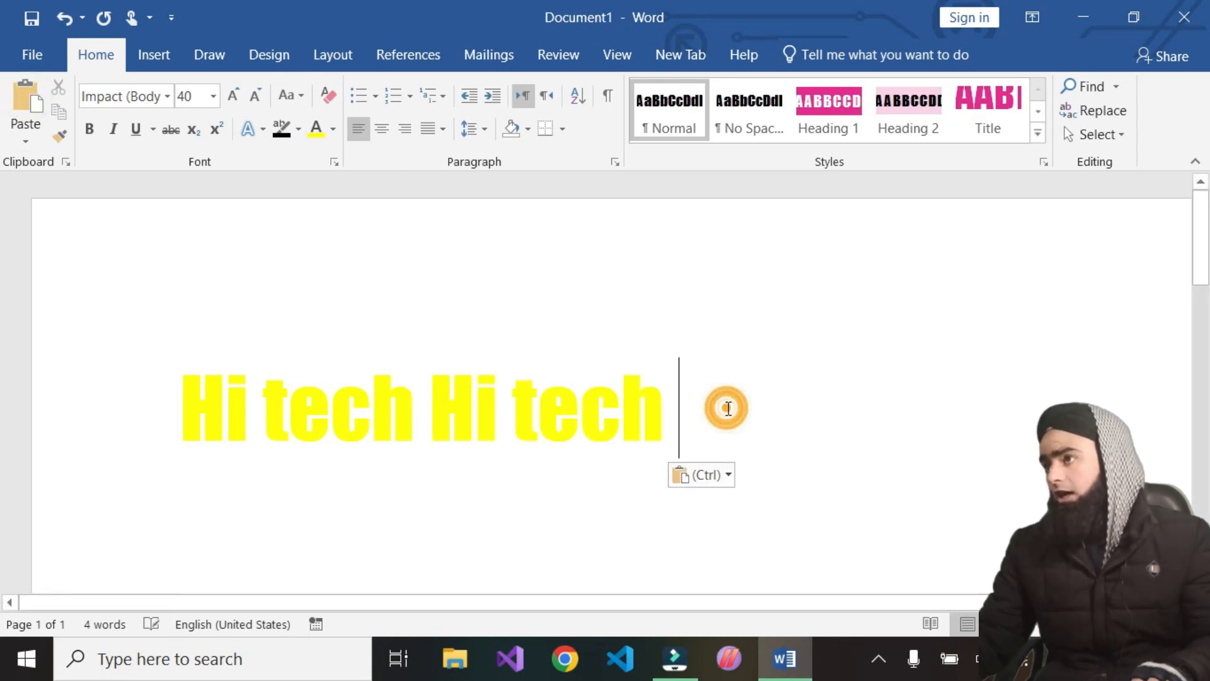
pyautogui.click(37, 137)
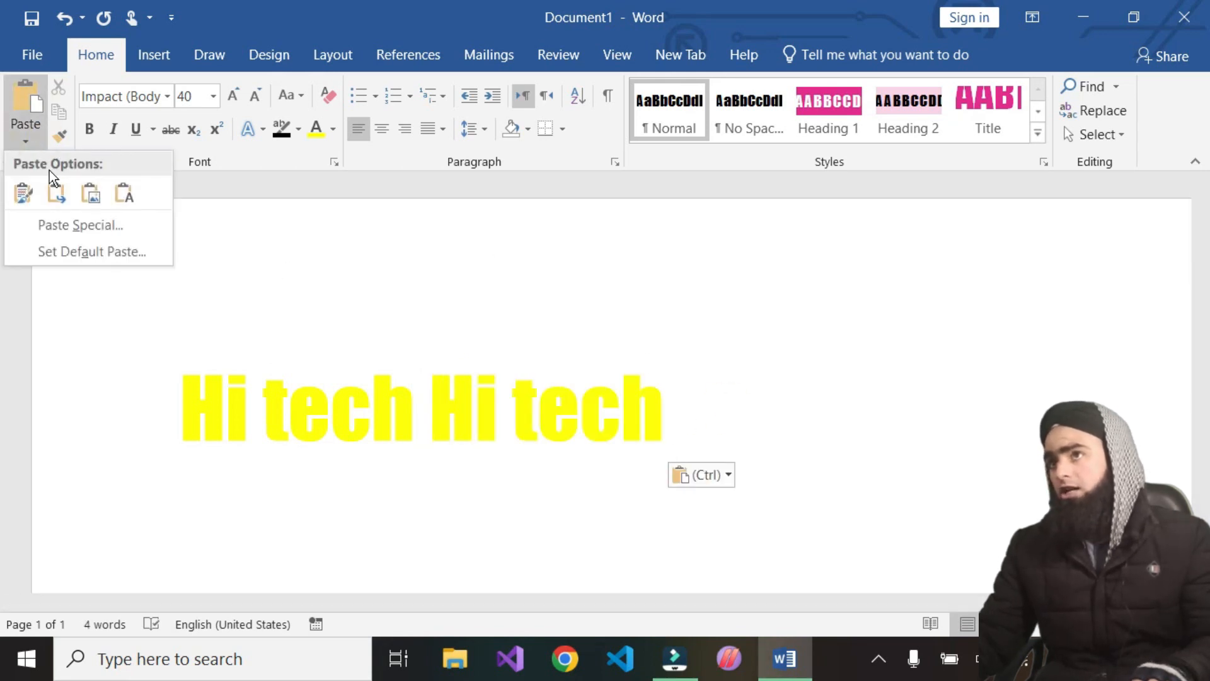
pyautogui.click(90, 193)
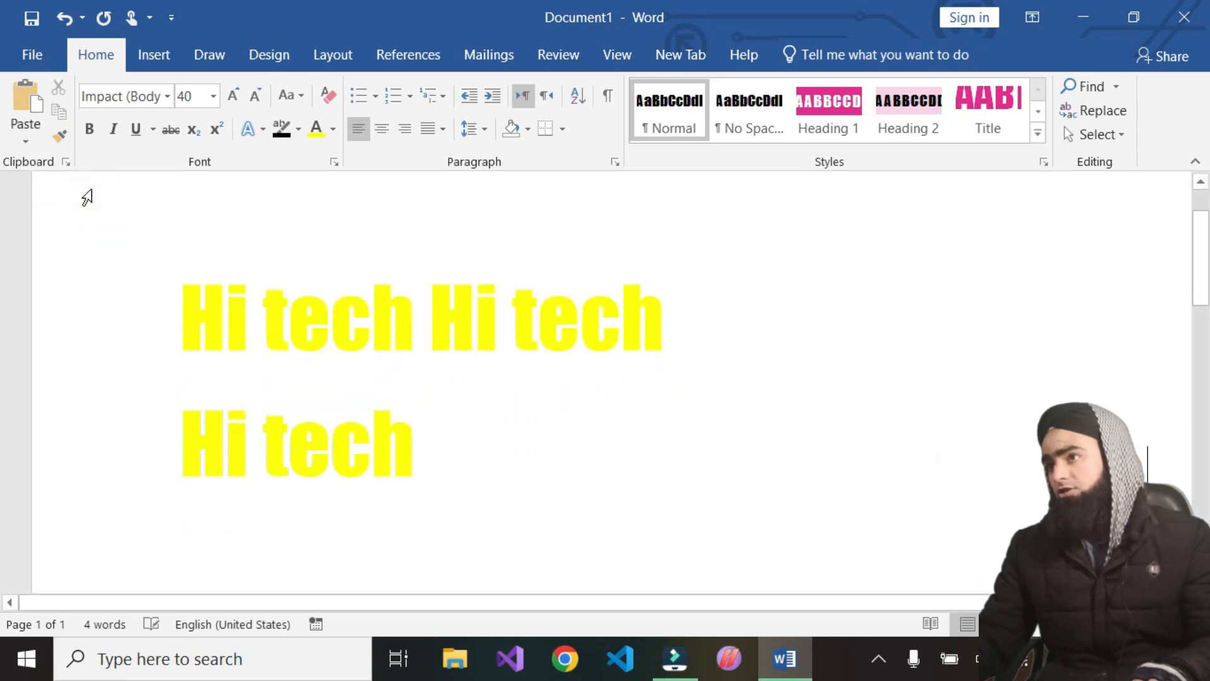
# Select the pasted "Hi tech" picture and drag it slightly to the right
pyautogui.click(261, 446)
pyautogui.click(340, 456)
pyautogui.click(371, 311)
pyautogui.click(512, 326)
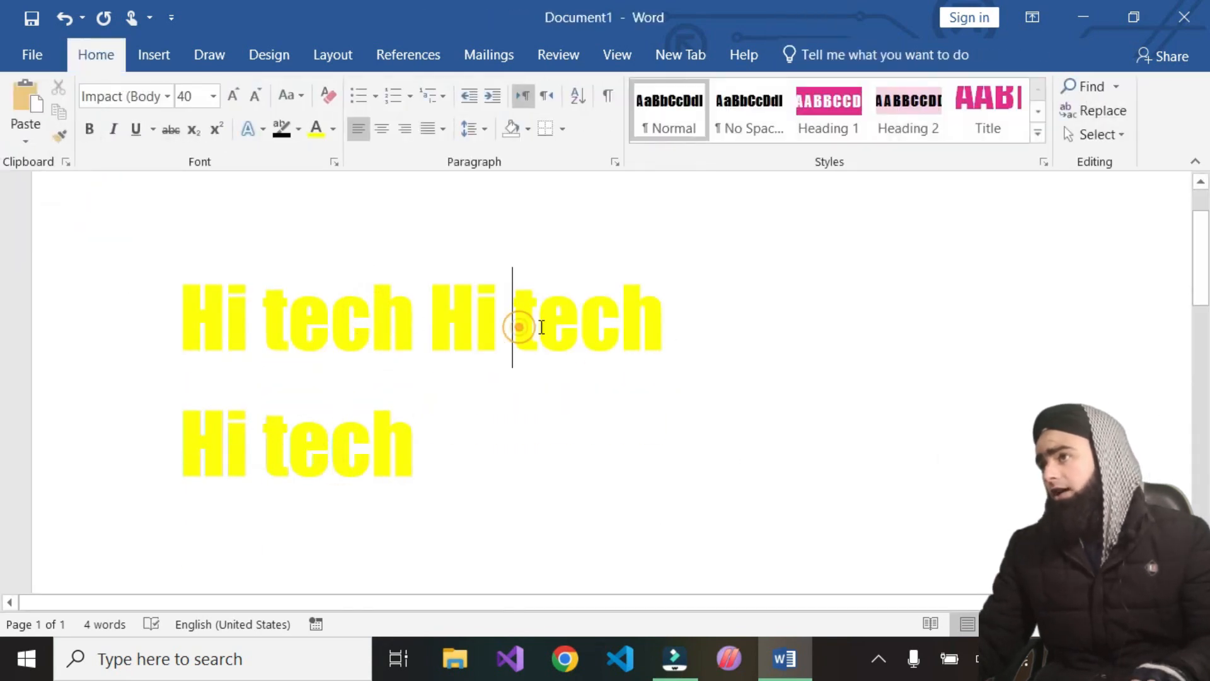
pyautogui.click(354, 441)
pyautogui.click(426, 452)
pyautogui.moveTo(383, 453)
pyautogui.mouseDown()
pyautogui.moveTo(399, 473)
pyautogui.moveTo(395, 455)
pyautogui.mouseUp()
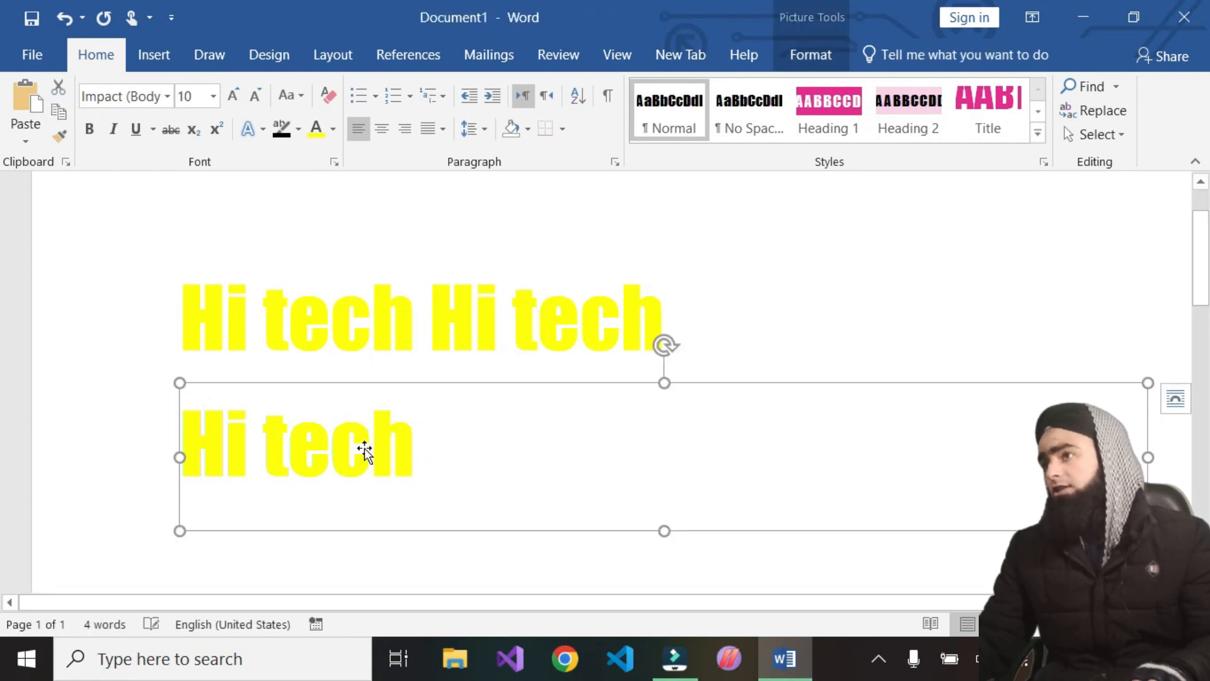
pyautogui.doubleClick(270, 430)
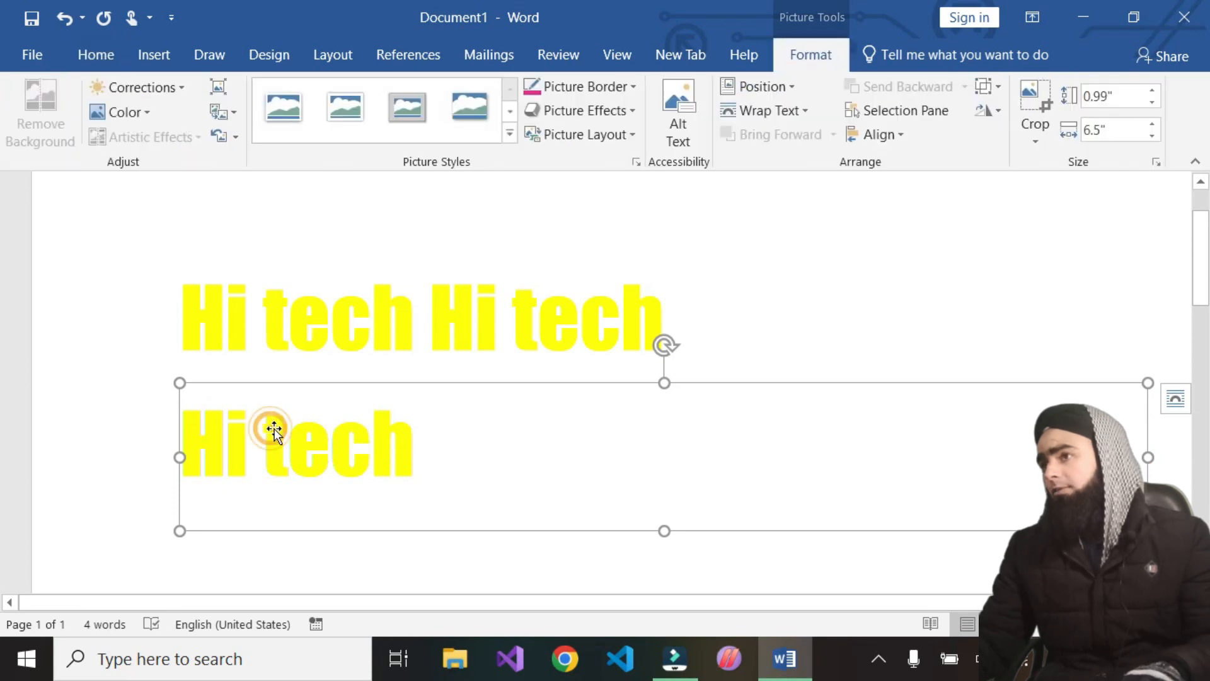
pyautogui.write('dfgdfg')
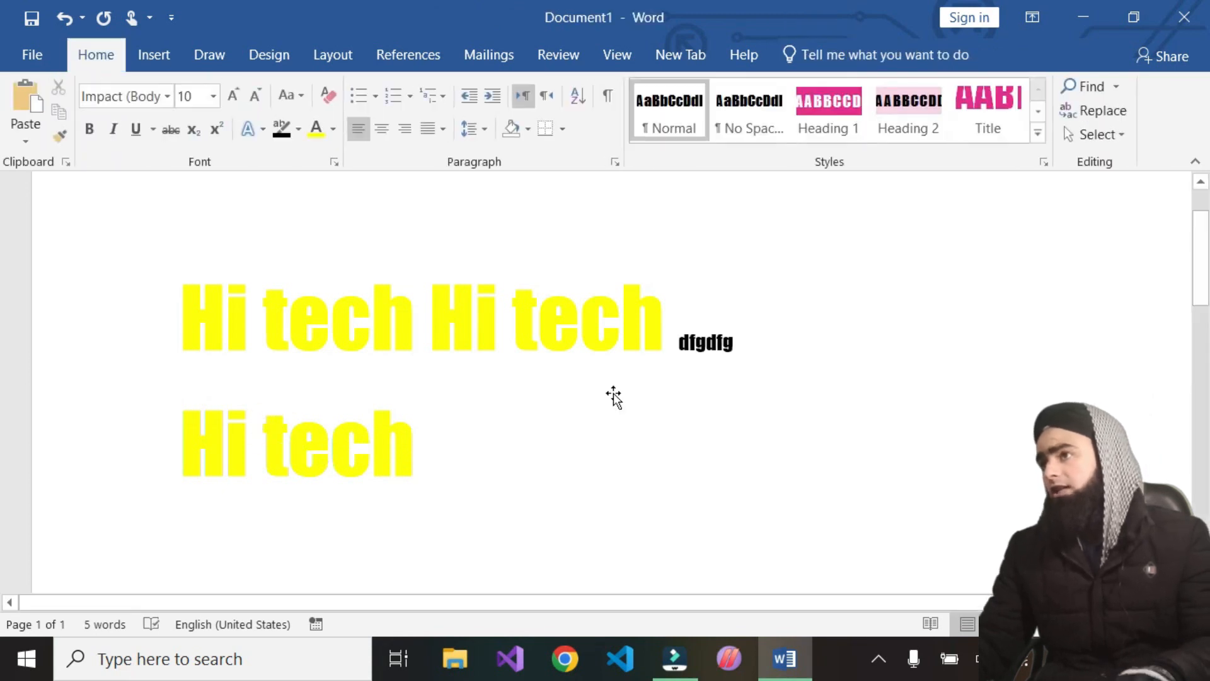
pyautogui.moveTo(736, 346); pyautogui.dragTo(664, 343)
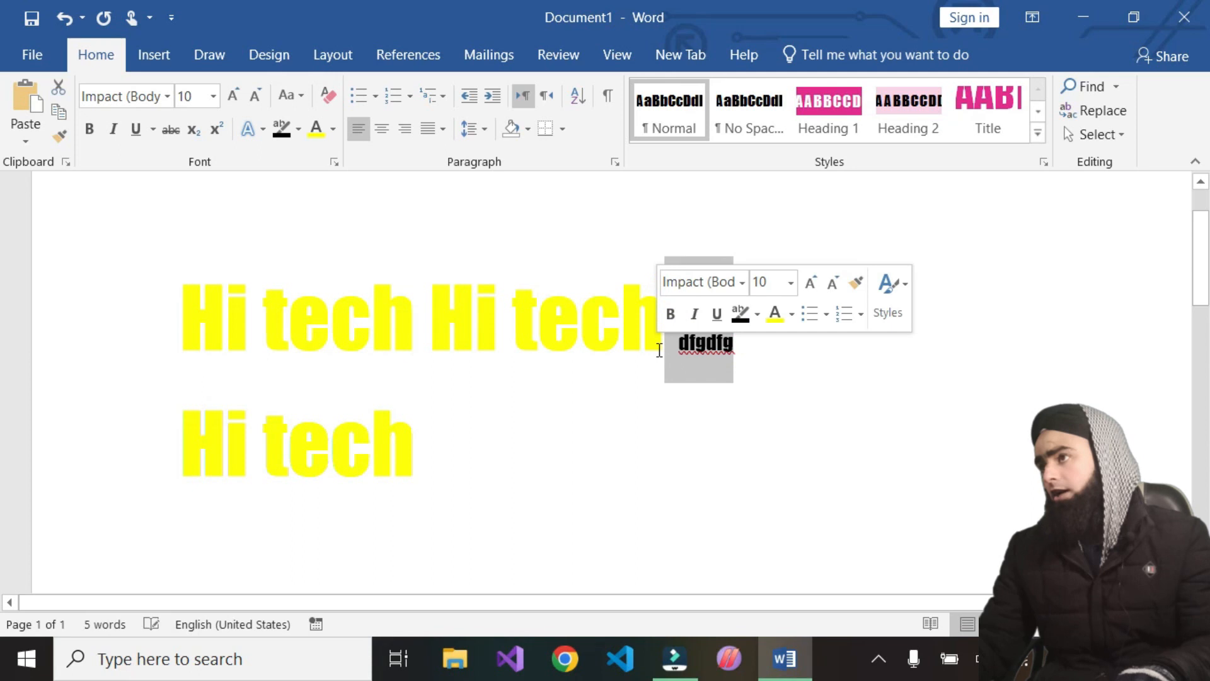
pyautogui.press('Delete')
# Make the pasted 'Hi tech' picture slightly narrower by resizing it from its side handle
pyautogui.click(322, 450)
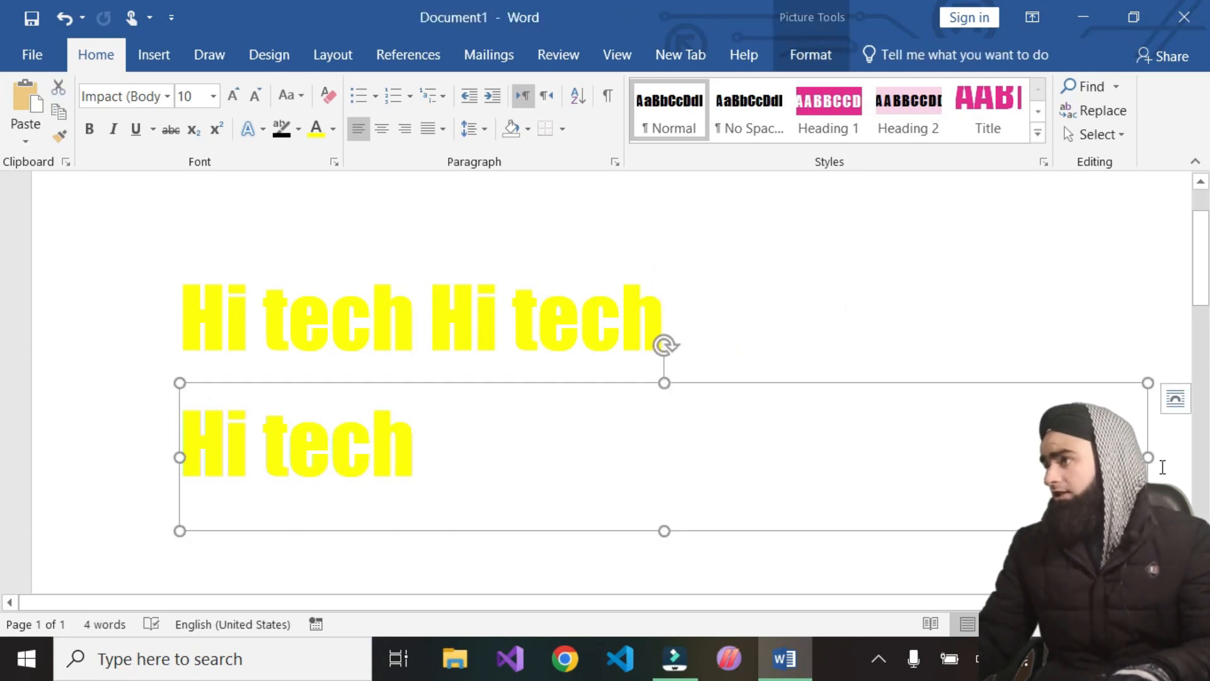
pyautogui.moveTo(1151, 458); pyautogui.dragTo(1080, 457)
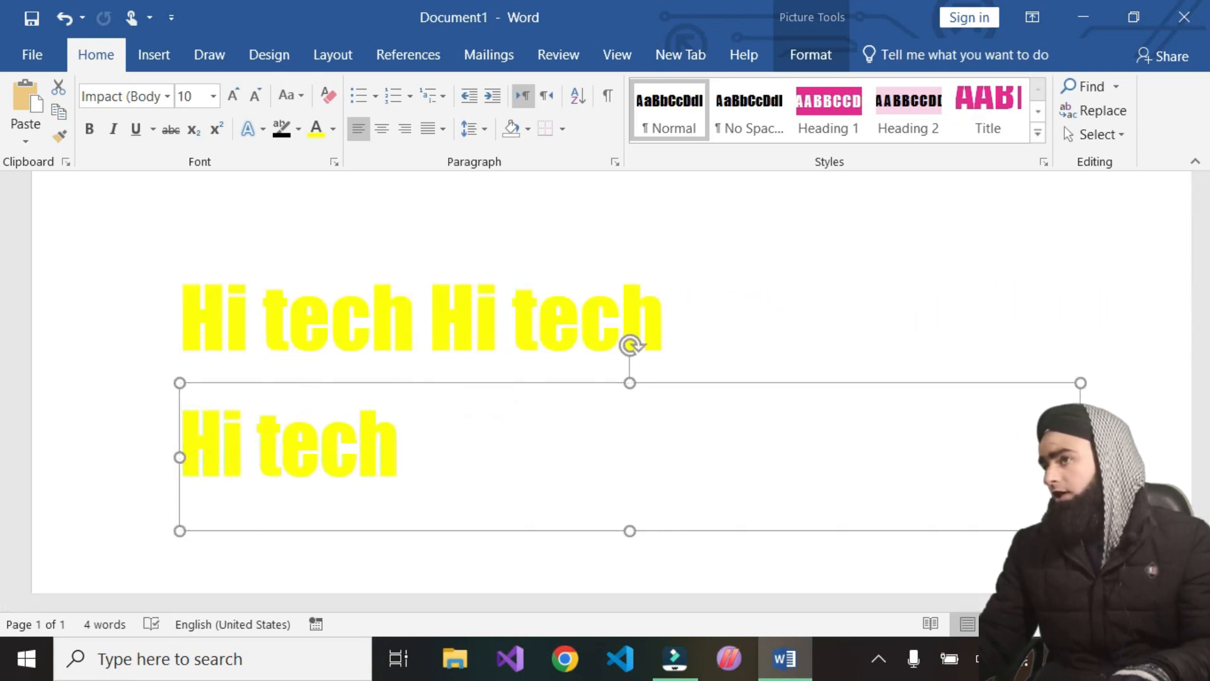
pyautogui.click(19, 131)
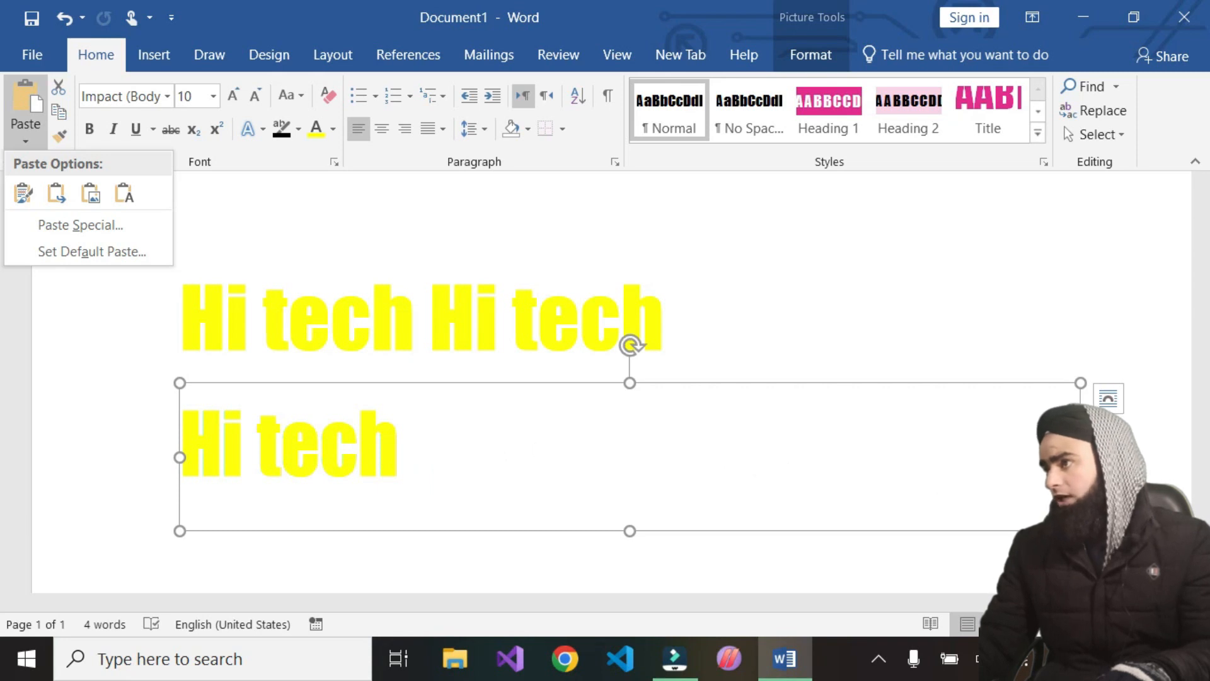
pyautogui.click(1080, 530)
pyautogui.moveTo(1080, 531); pyautogui.dragTo(669, 462)
pyautogui.rightClick(669, 462)
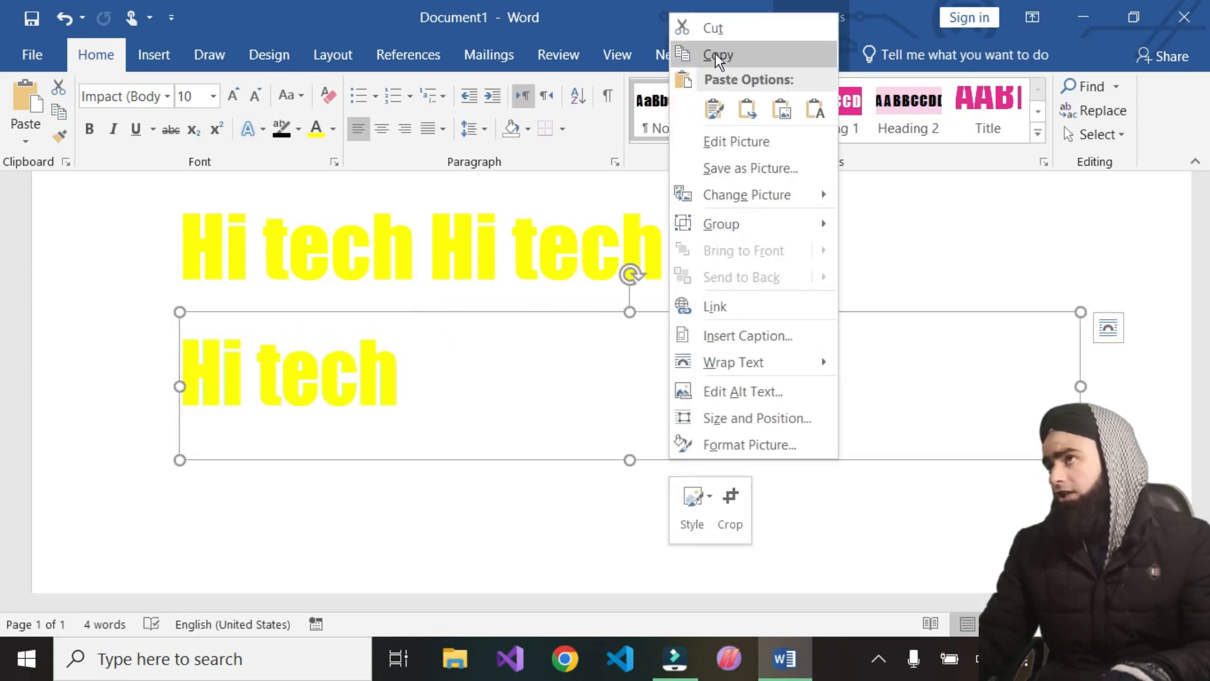
pyautogui.click(443, 482)
pyautogui.click(443, 482)
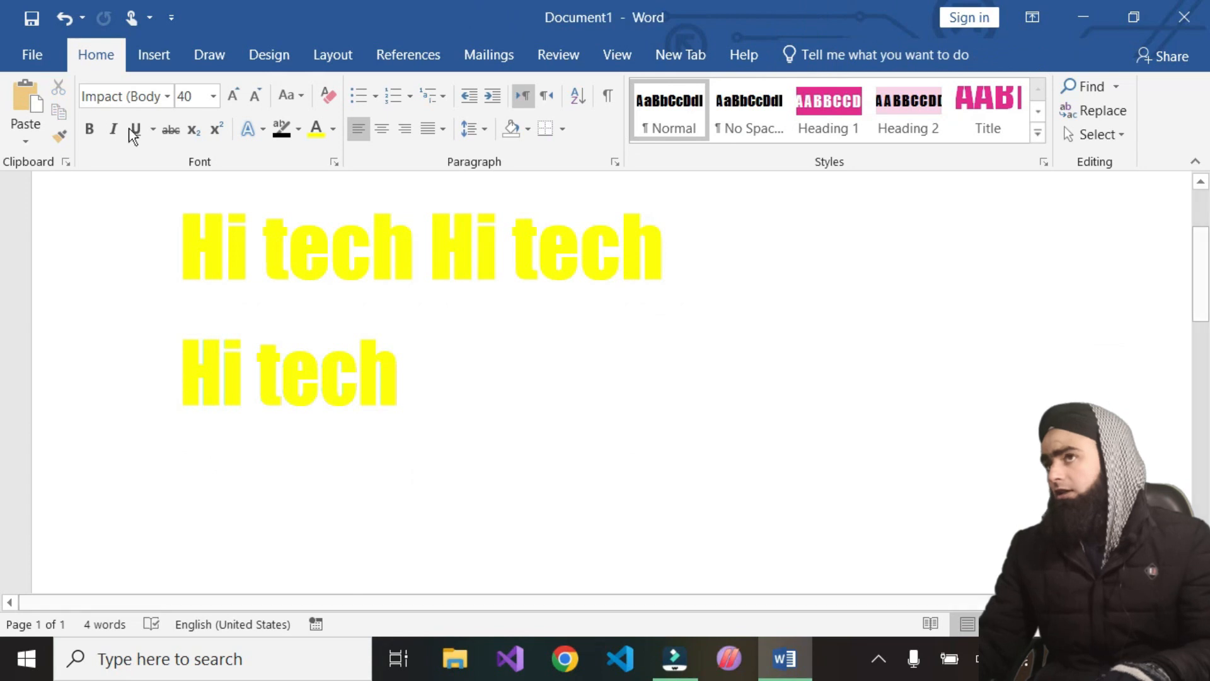
# Paste the copied text on a new line using Keep Source Formatting
pyautogui.click(25, 141)
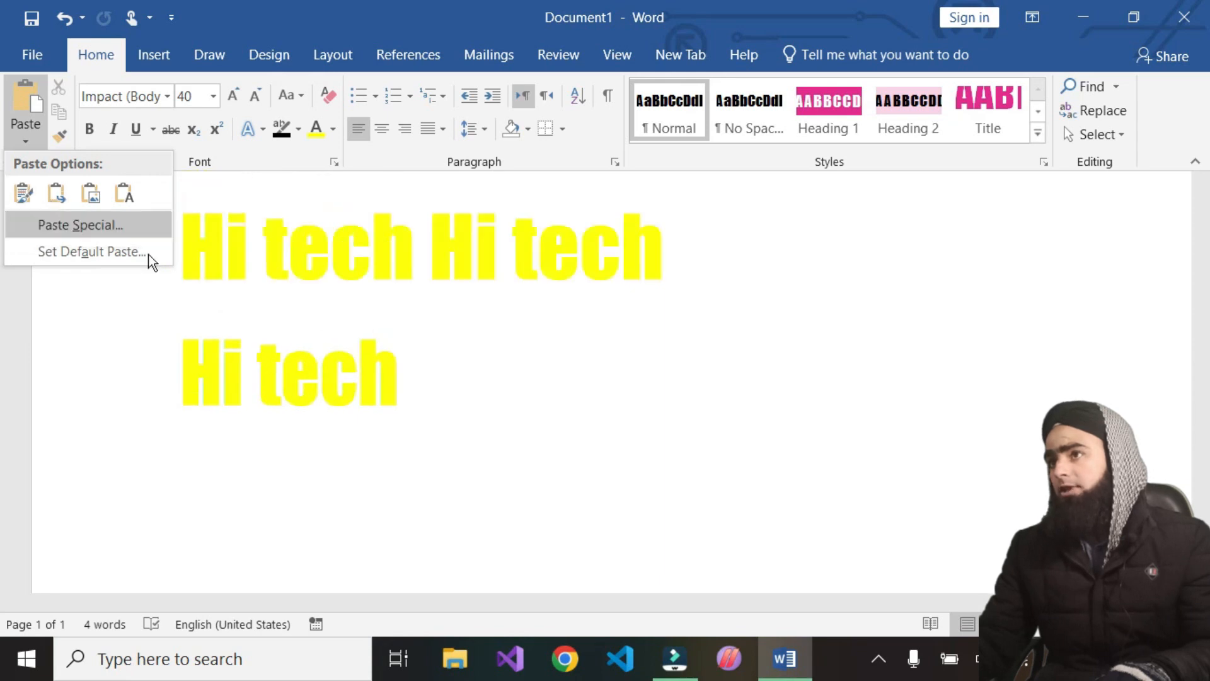
pyautogui.click(24, 197)
pyautogui.scroll(-2, 356, 394)
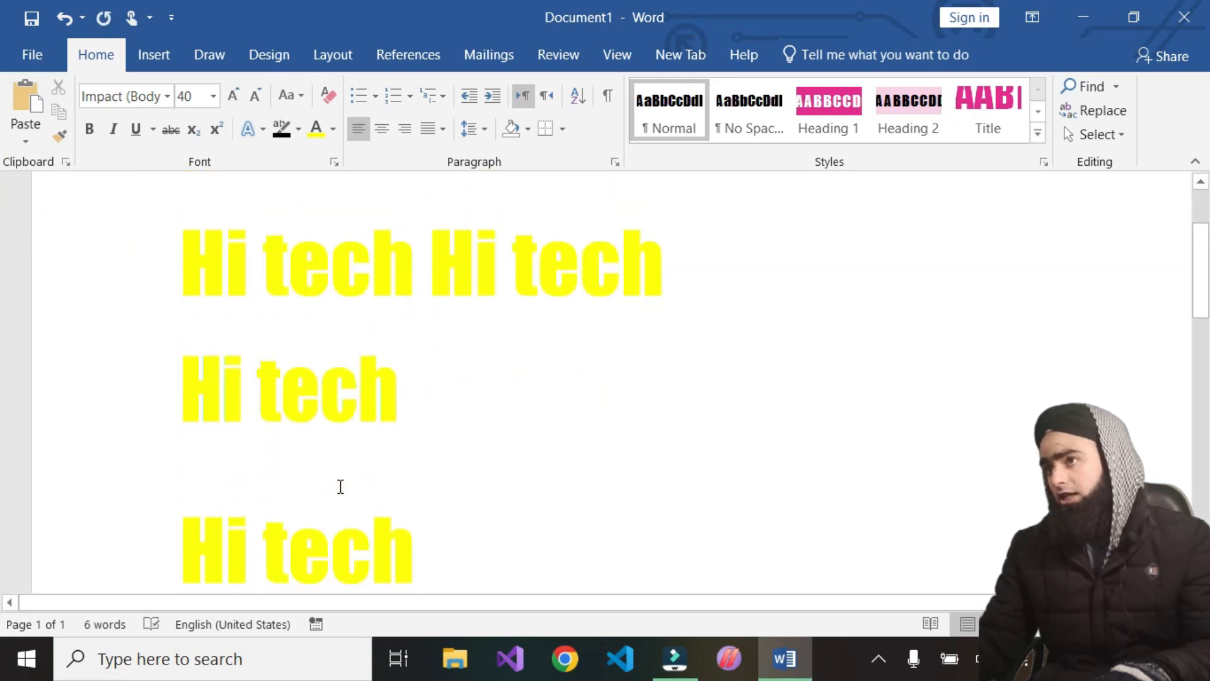
pyautogui.scroll(-2, 397, 537)
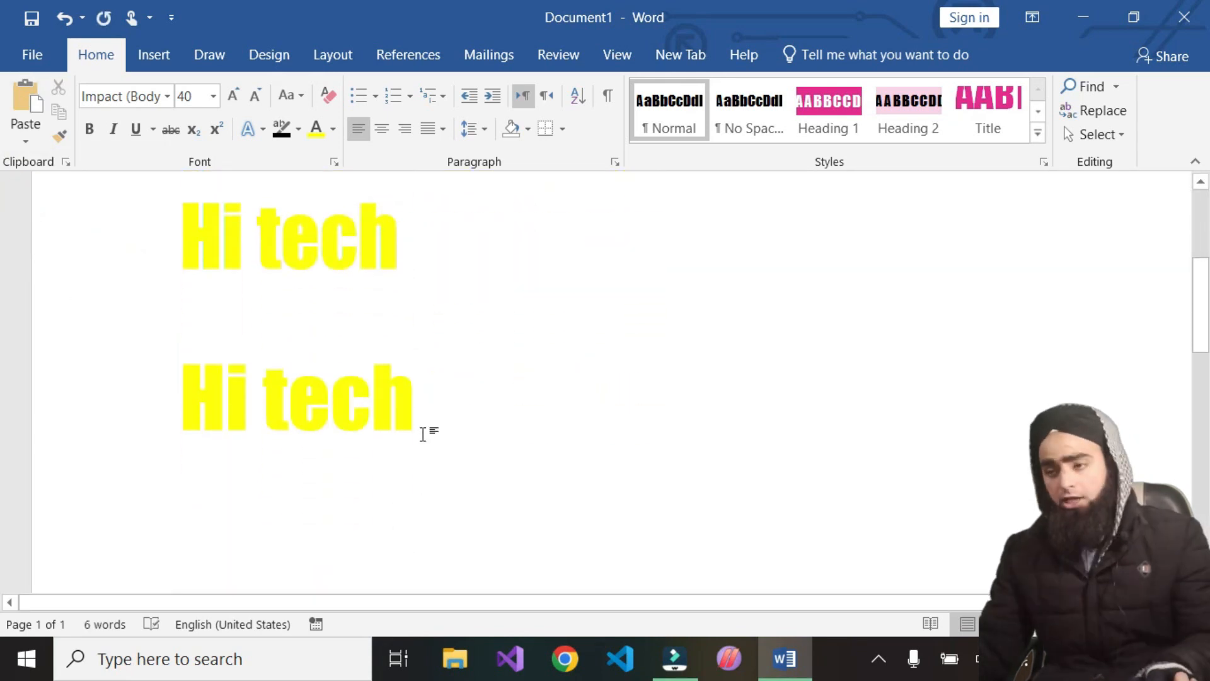
# Undo that paste and paste the text again using Merge Formatting
pyautogui.hotkey('ctrl', 'z')
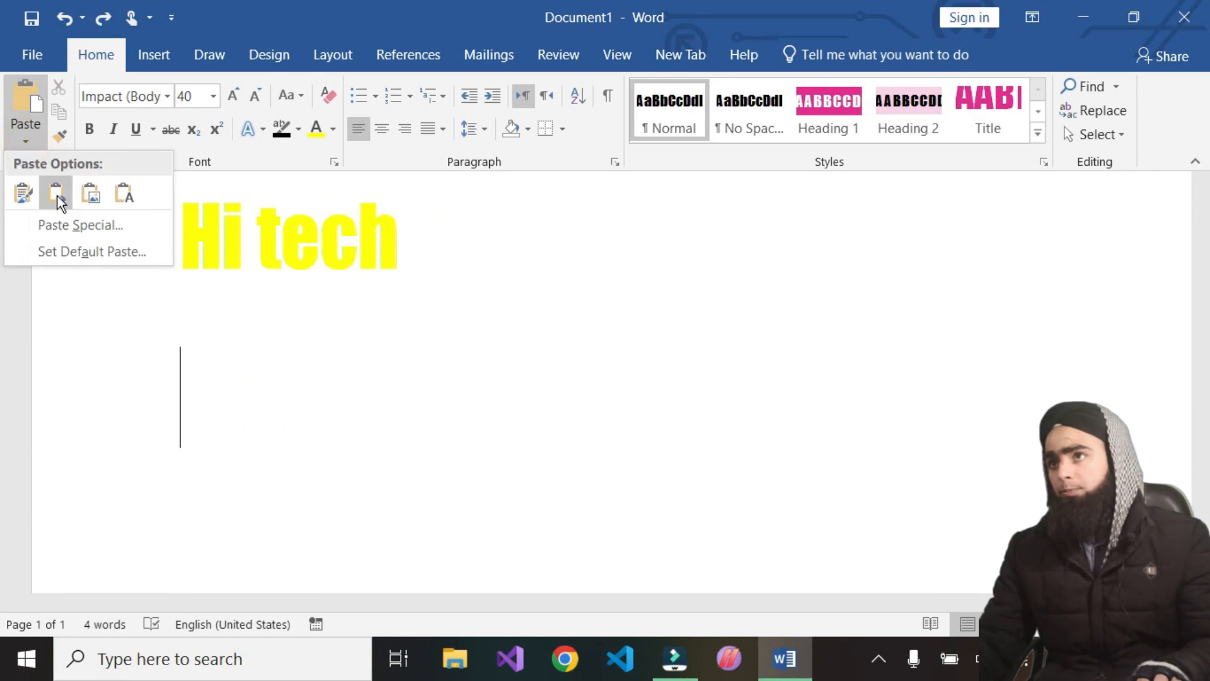
pyautogui.click(60, 203)
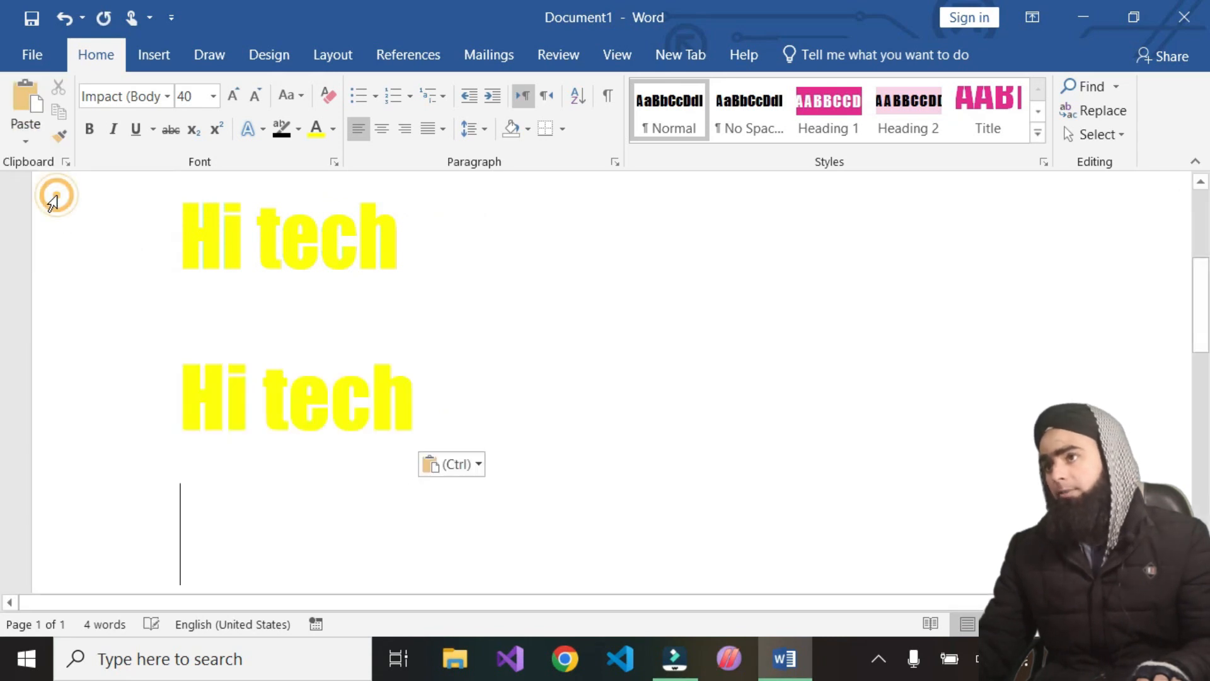
pyautogui.scroll(3, 357, 309)
pyautogui.scroll(-1, 359, 307)
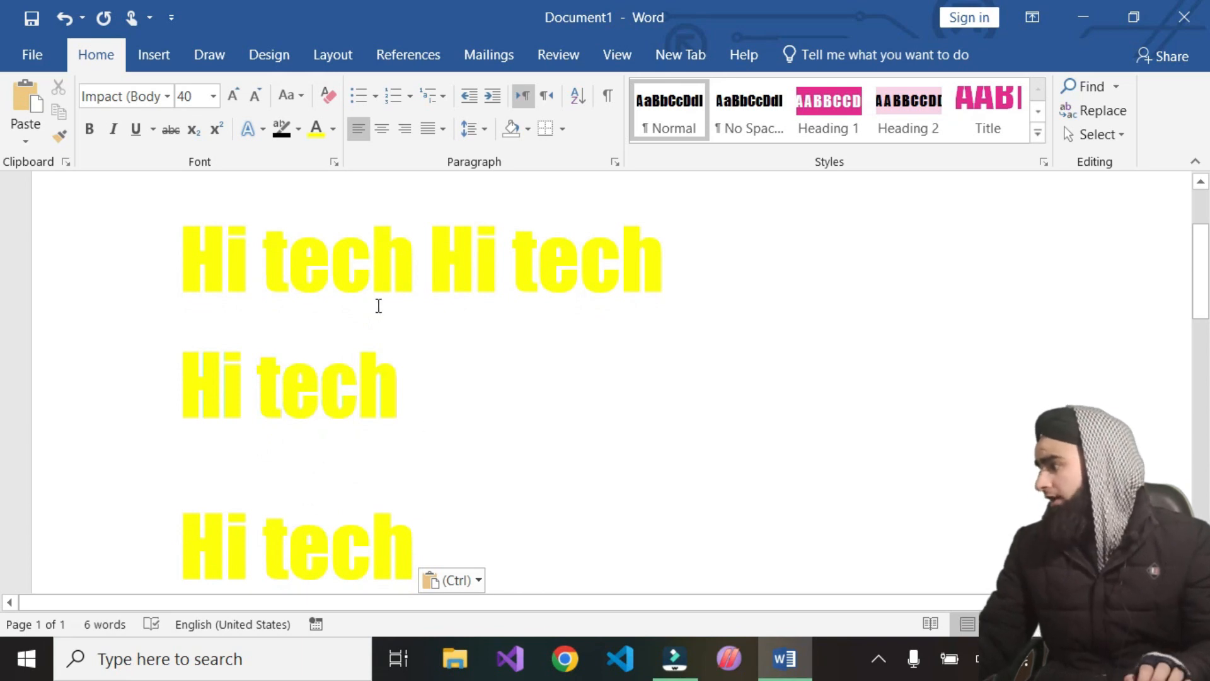
pyautogui.click(357, 504)
pyautogui.click(322, 242)
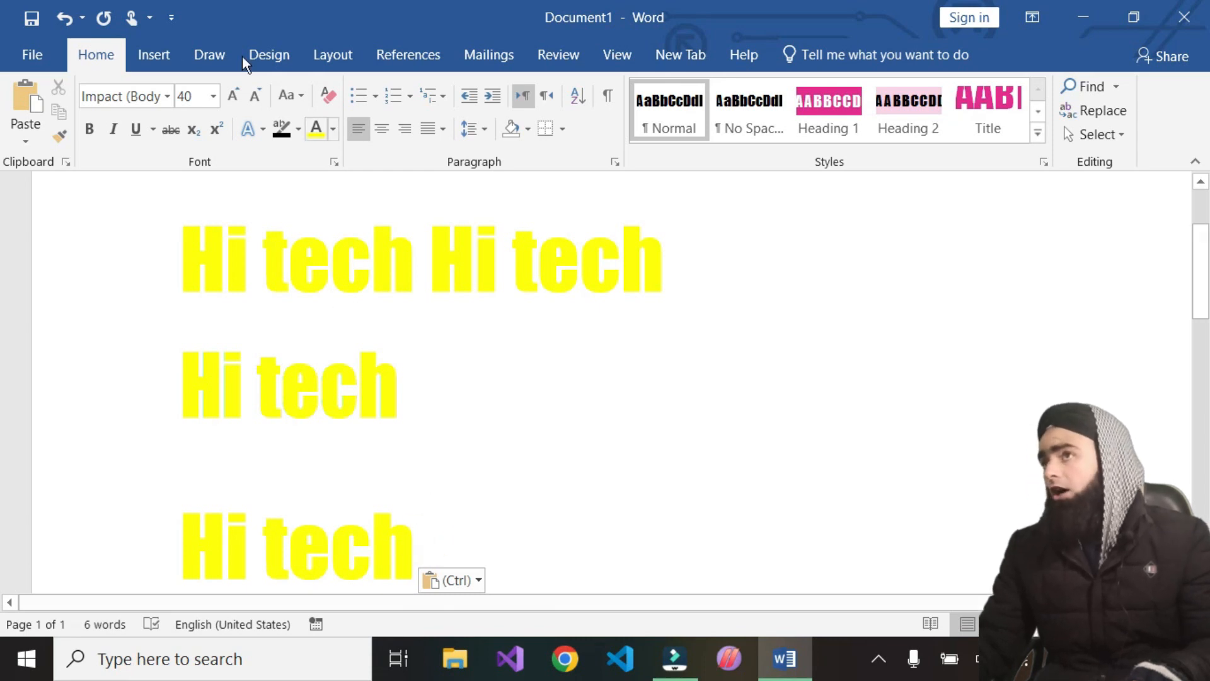
pyautogui.click(26, 142)
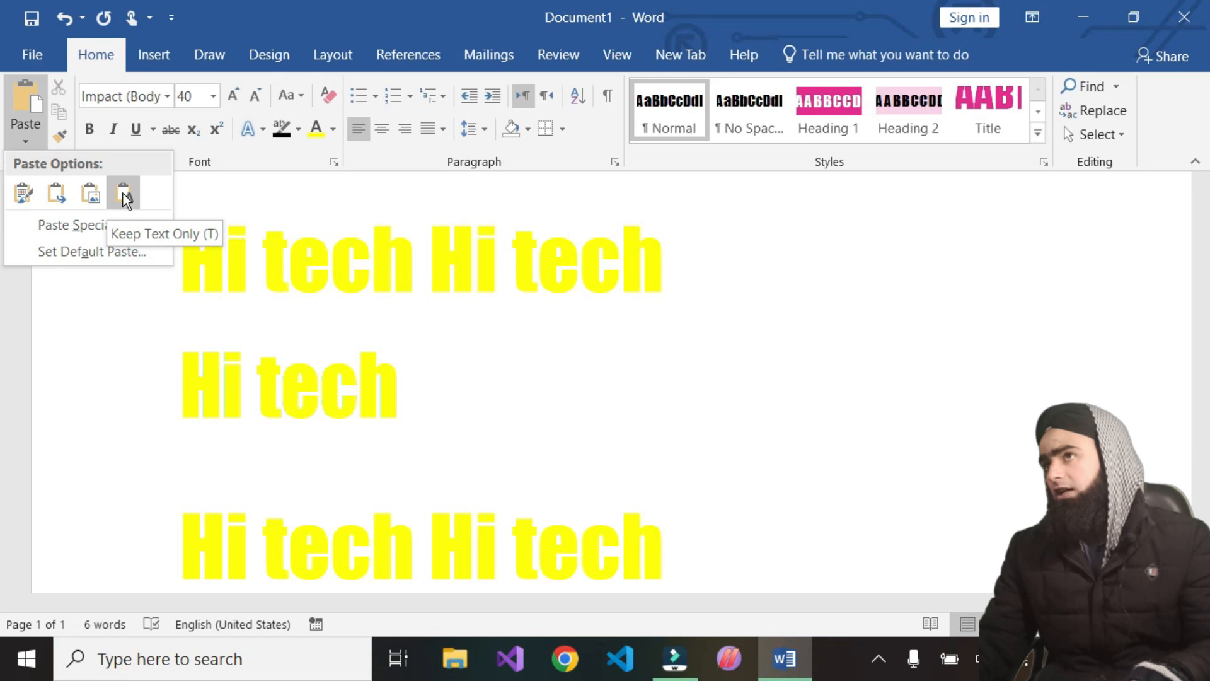
# Select the first 'Hi tech' and format it in Algerian font, italic and bold
pyautogui.click(417, 254)
pyautogui.moveTo(418, 254); pyautogui.dragTo(182, 252)
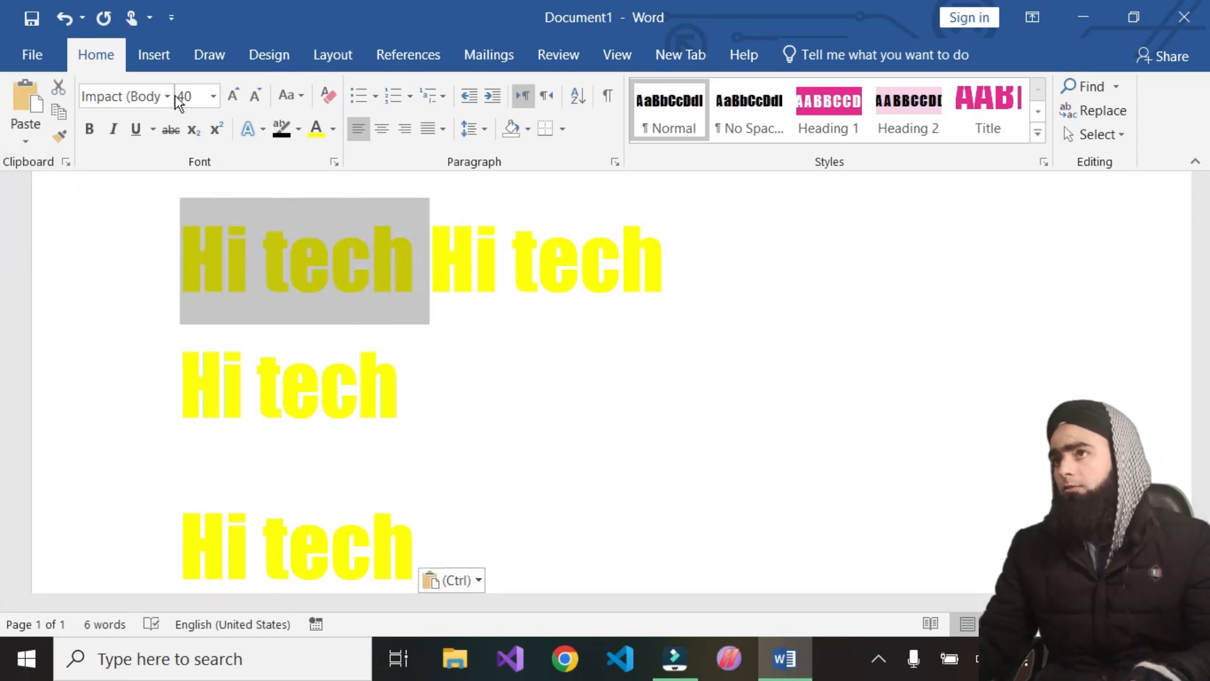
pyautogui.click(167, 96)
pyautogui.click(152, 275)
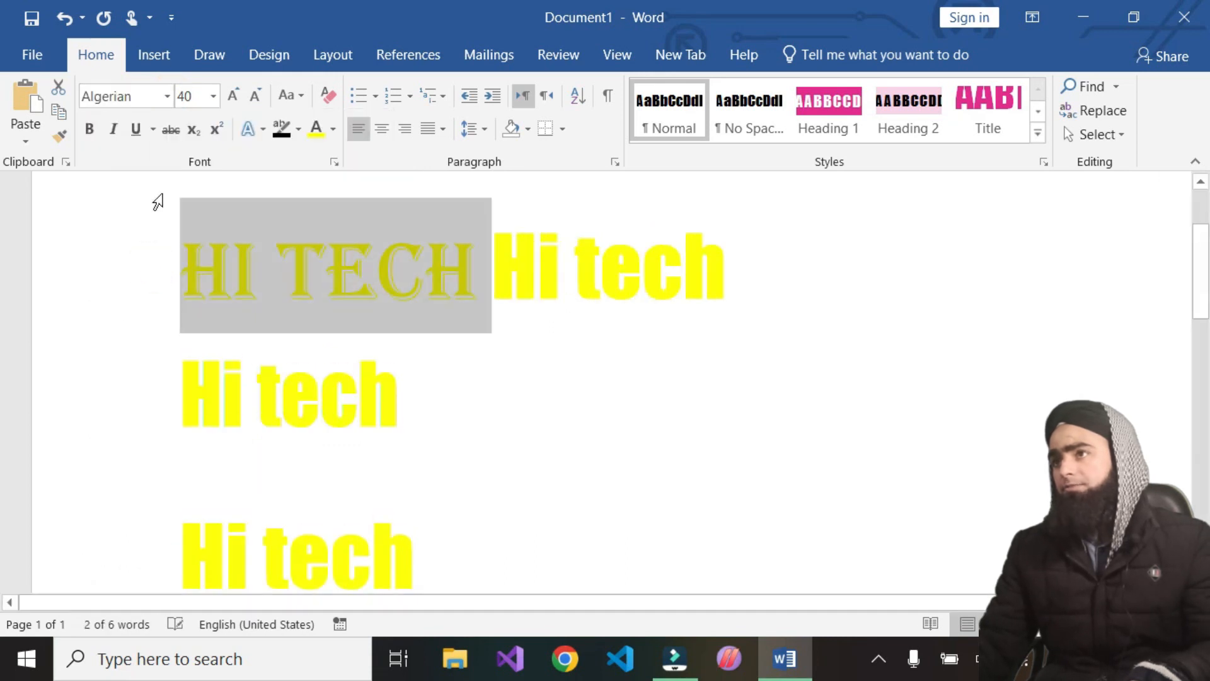
pyautogui.click(113, 131)
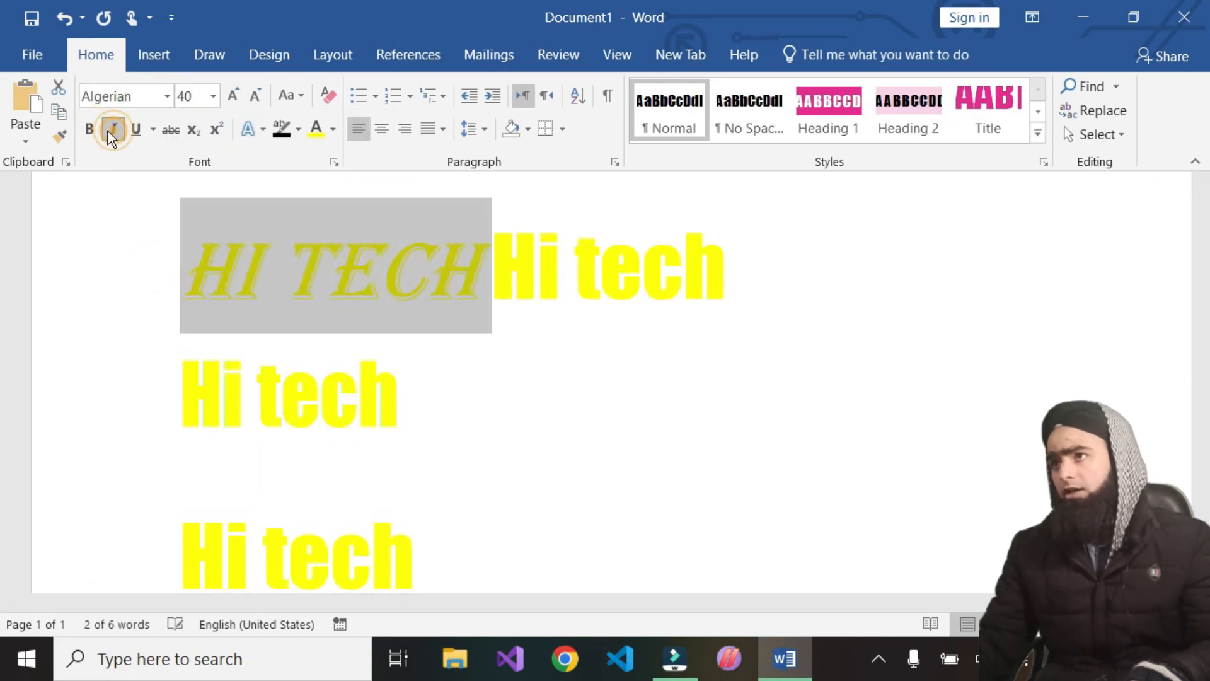
pyautogui.click(96, 132)
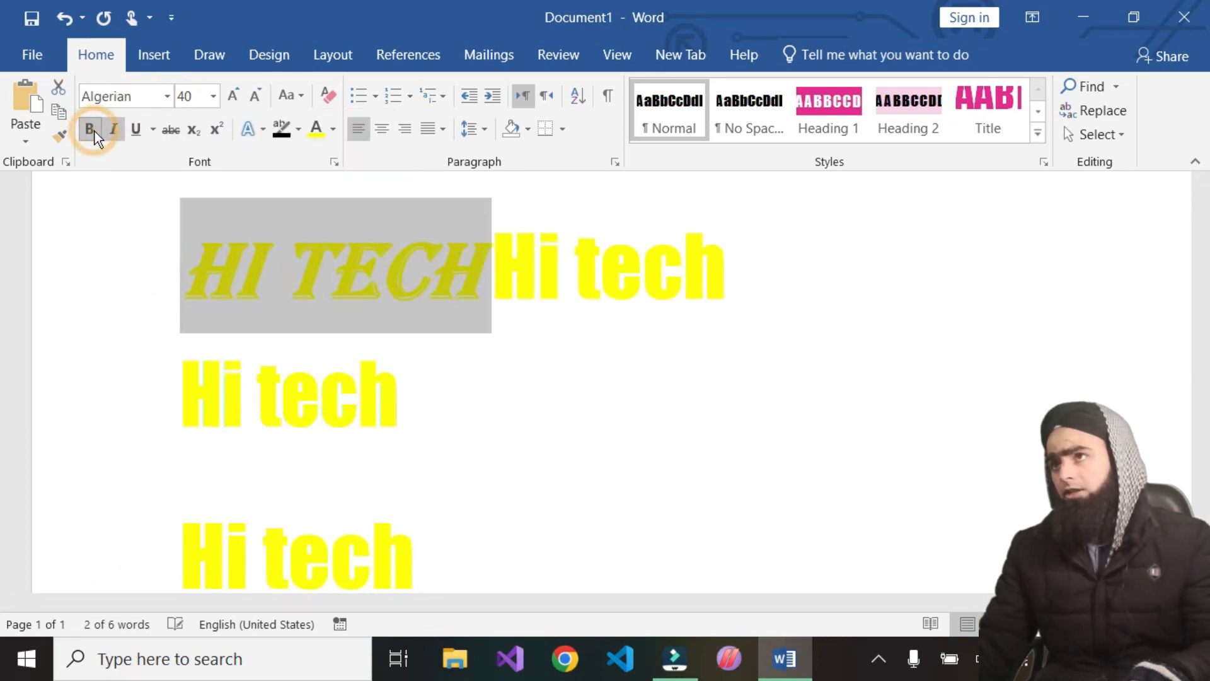
# Select the formatted 'HI TECH' text on the first line and copy it
pyautogui.click(576, 356)
pyautogui.click(386, 251)
pyautogui.tripleClick(386, 251)
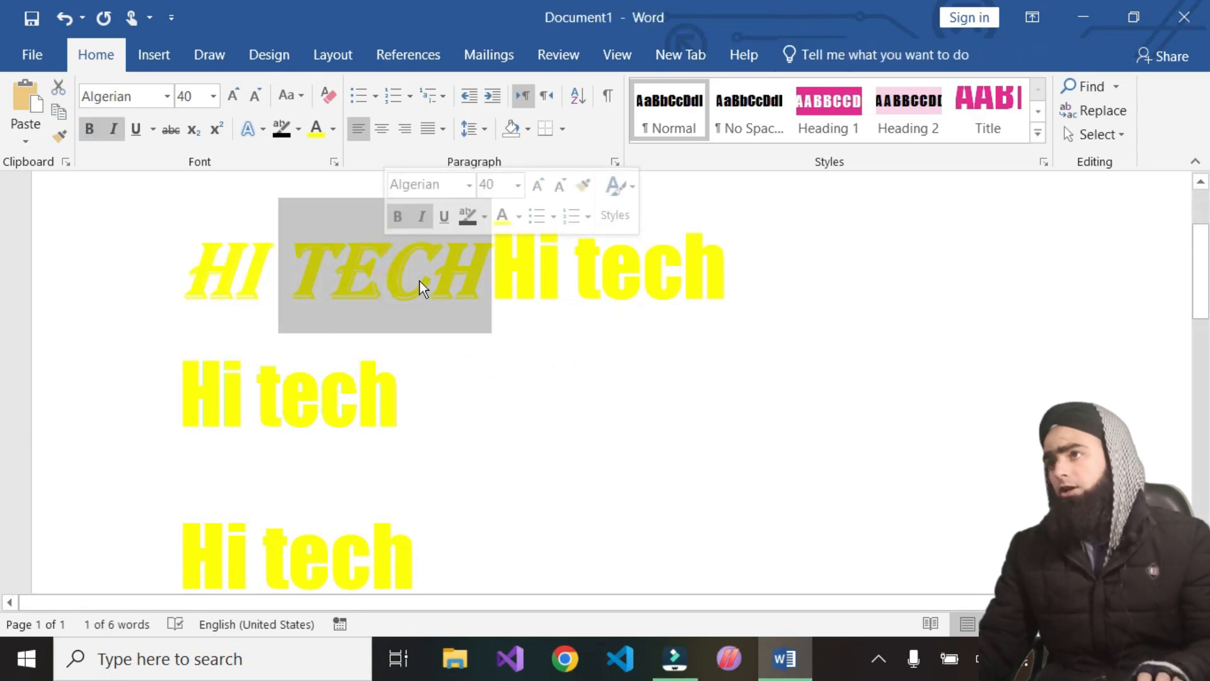
pyautogui.click(488, 279)
pyautogui.moveTo(488, 279); pyautogui.dragTo(286, 275)
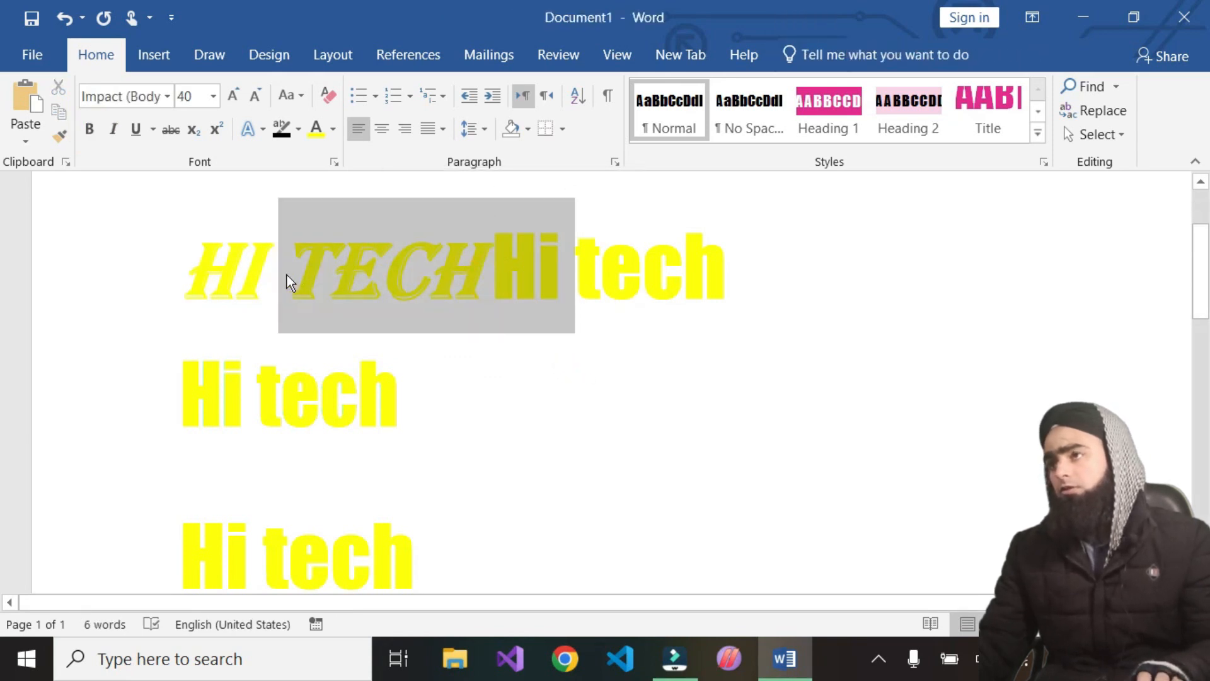
pyautogui.click(490, 273)
pyautogui.moveTo(370, 270); pyautogui.dragTo(184, 271)
pyautogui.hotkey('ctrl', 'c')
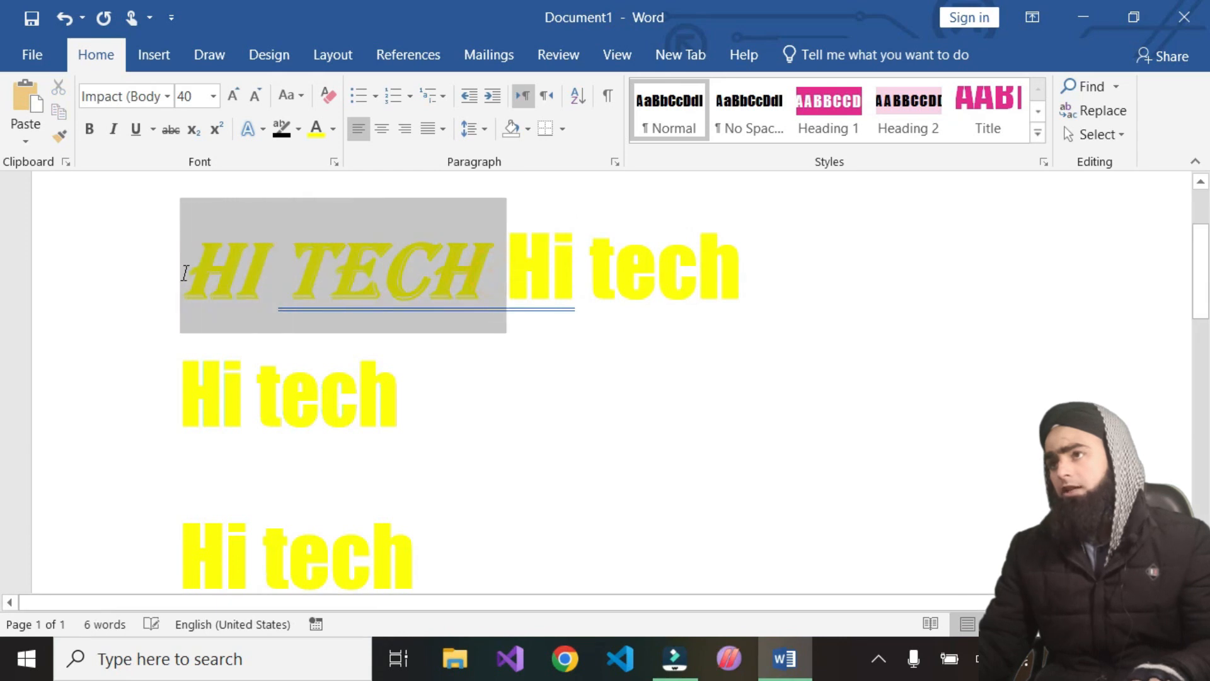
pyautogui.click(65, 119)
# Paste the copied 'HI TECH' after the last 'Hi tech' line keeping source formatting
pyautogui.click(670, 441)
pyautogui.scroll(-4, 576, 475)
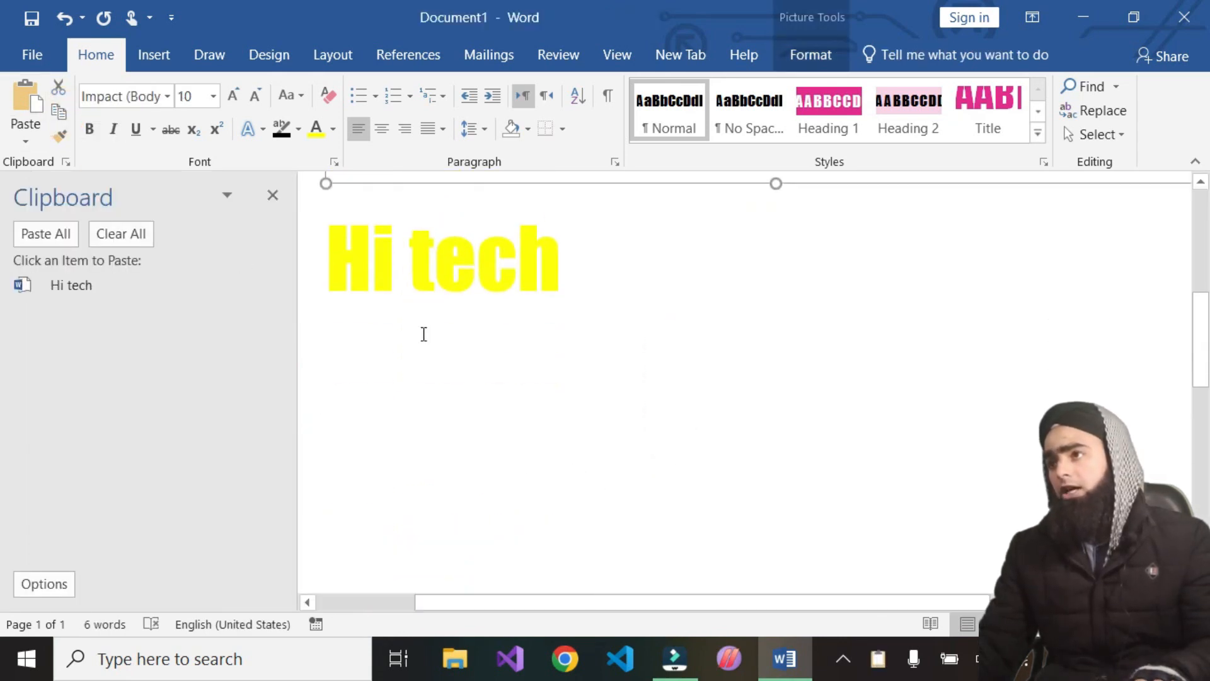
pyautogui.click(423, 334)
pyautogui.click(622, 281)
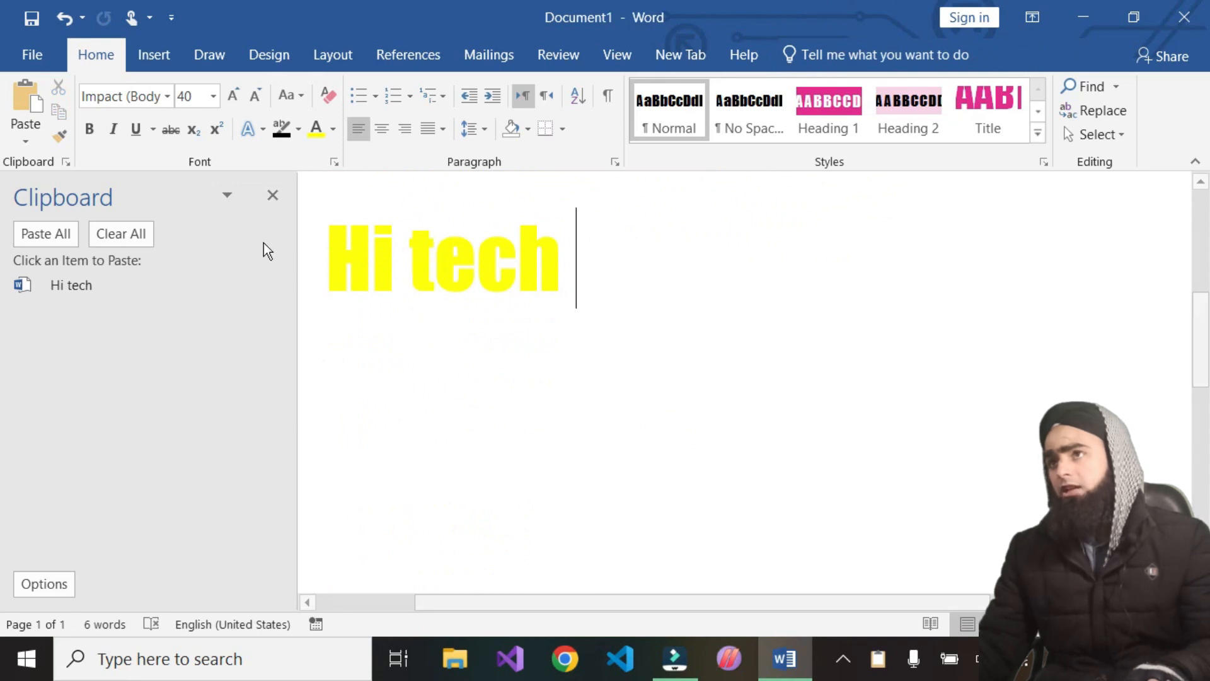
pyautogui.scroll(3, 611, 317)
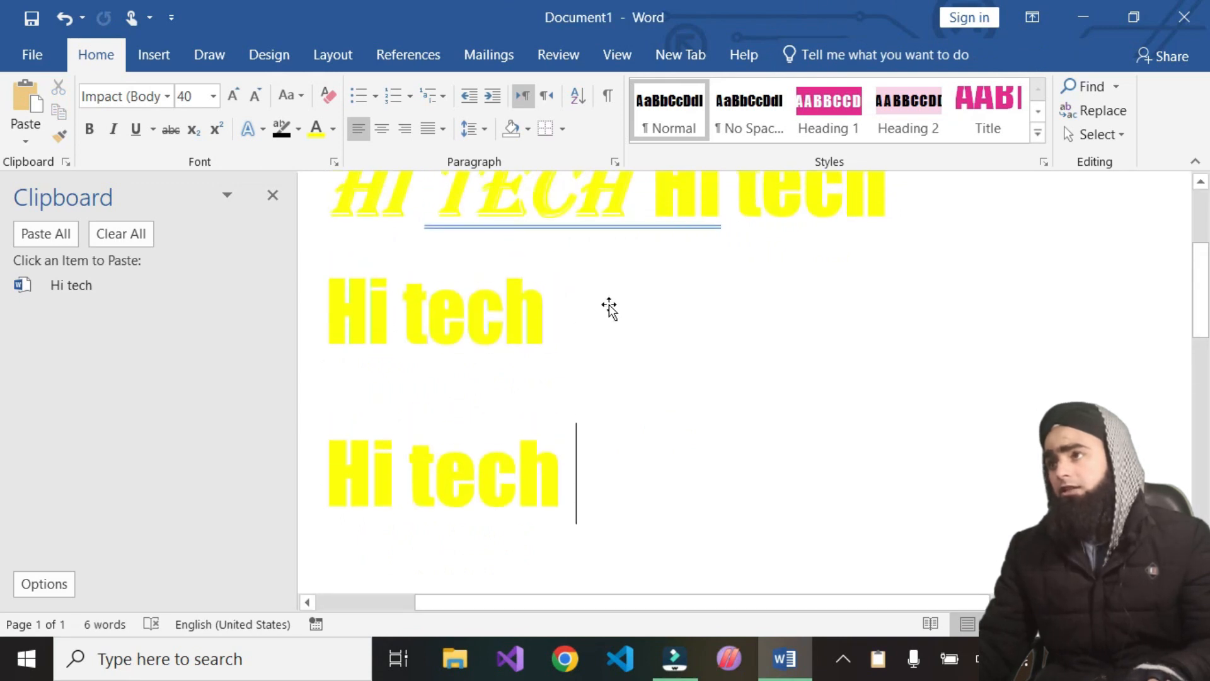
pyautogui.click(32, 142)
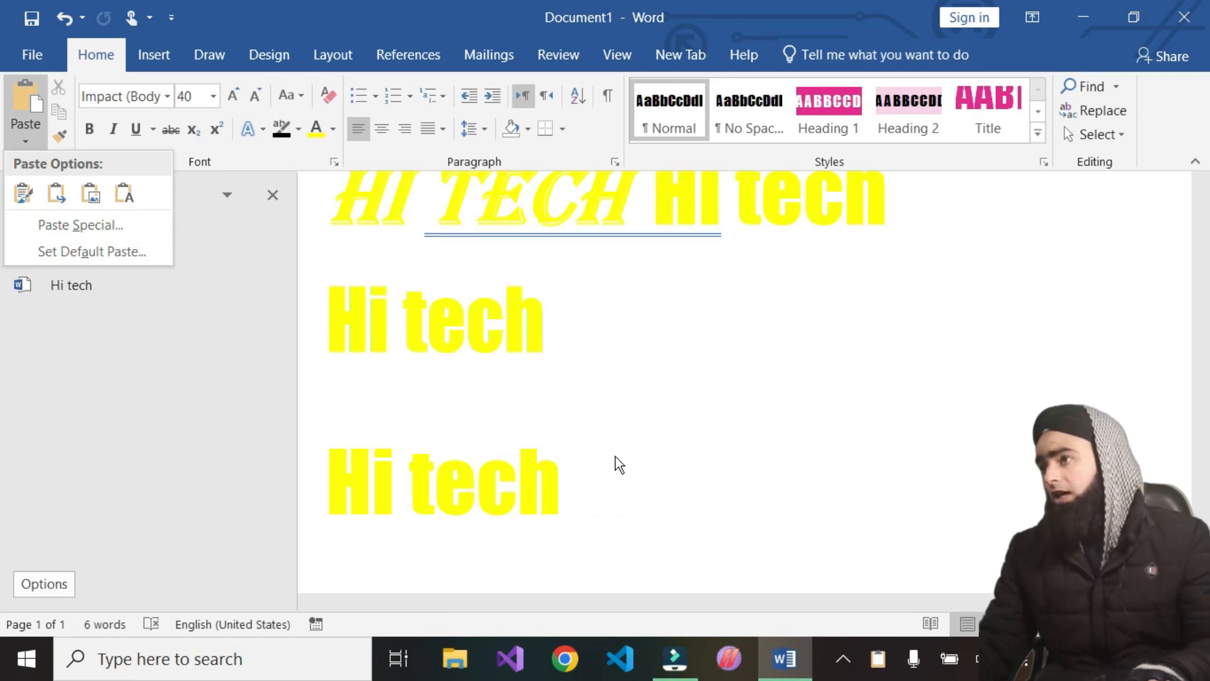
pyautogui.click(25, 191)
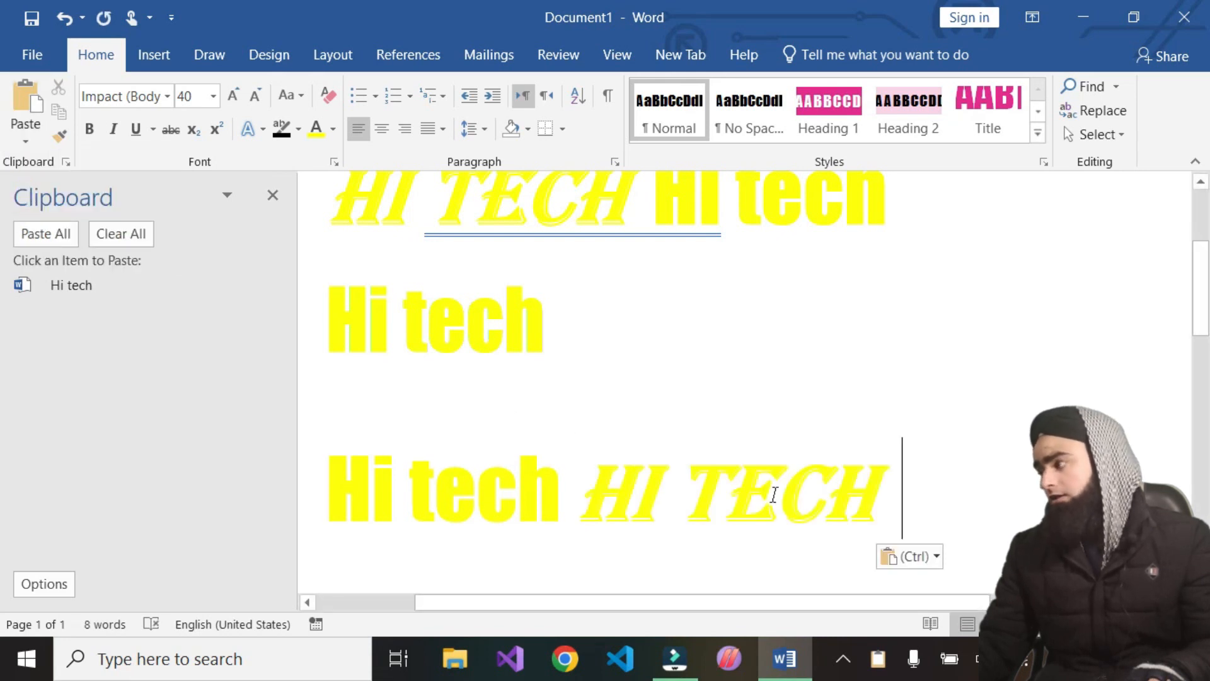
# Paste more copies of the formatted 'HI TECH' text
pyautogui.scroll(-2, 772, 494)
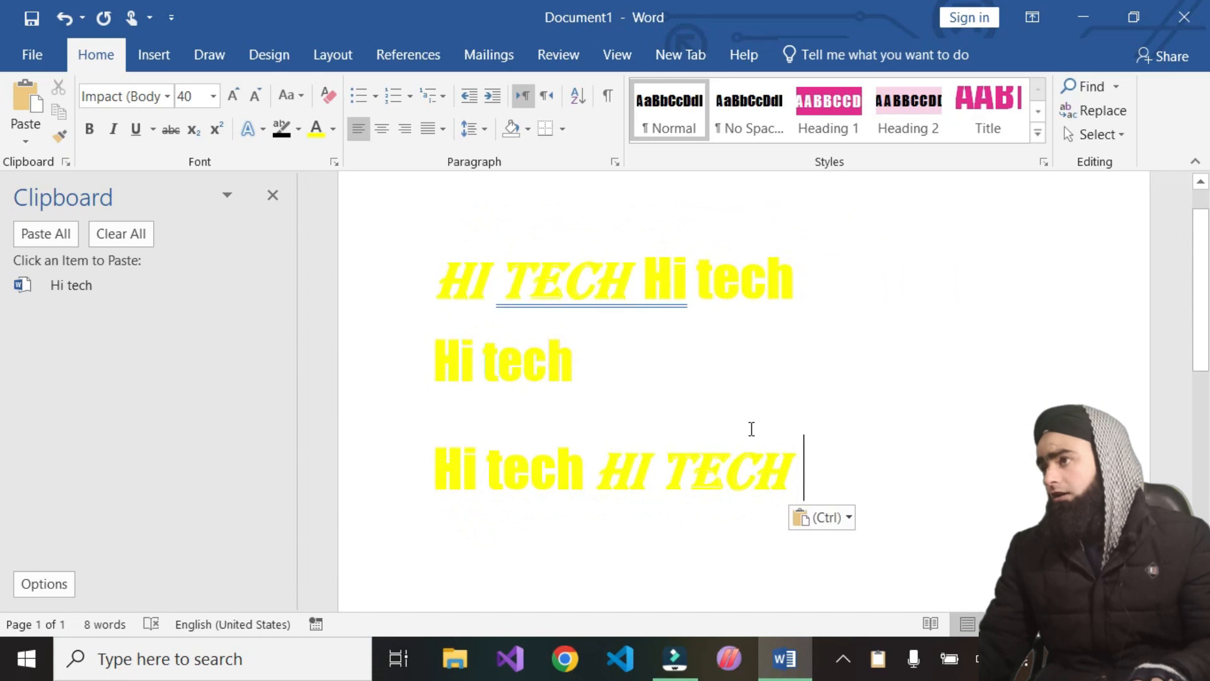
pyautogui.click(31, 140)
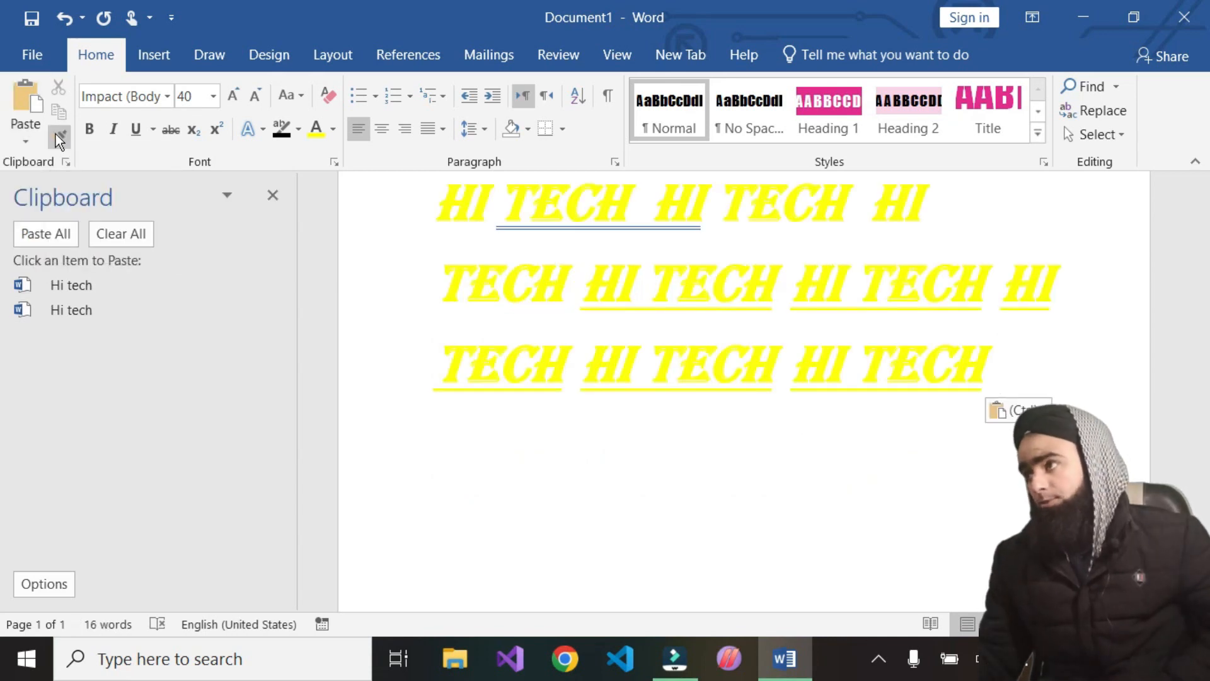
# Start a new line after the pasted text and type 'sdaifuadsfa aiusdf afuasdh f'
pyautogui.click(975, 362)
pyautogui.press('Return')
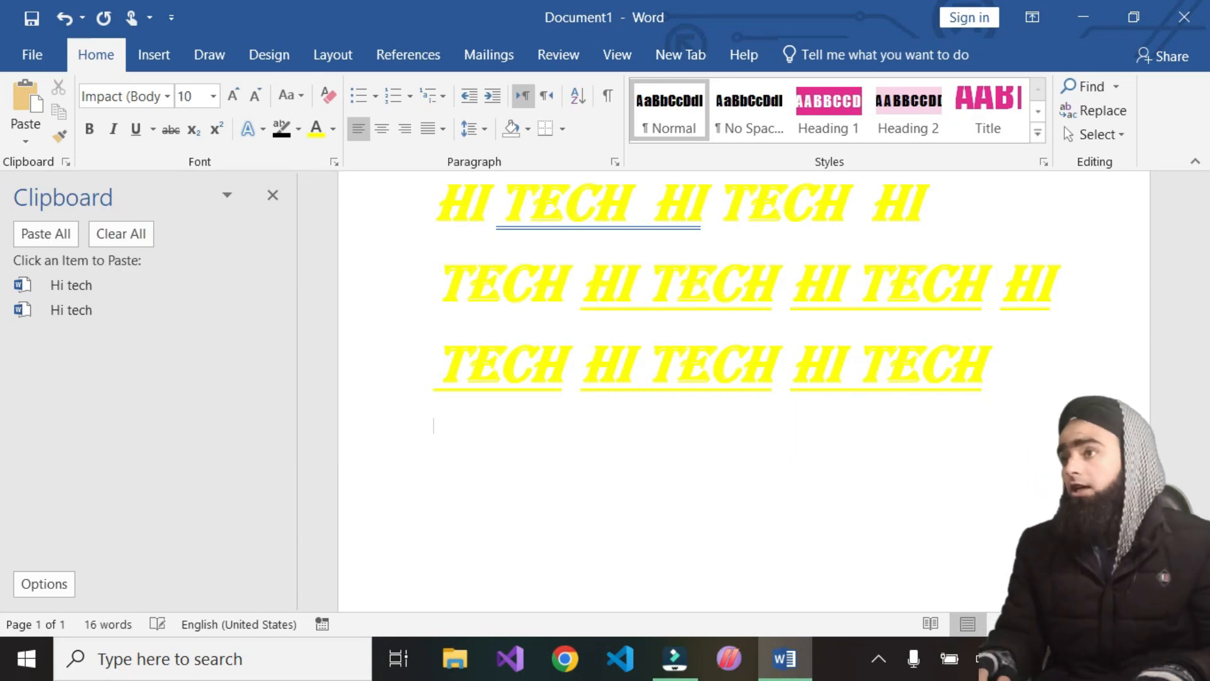
pyautogui.write('sdaifuadsfa aiusdf afuasdh f')
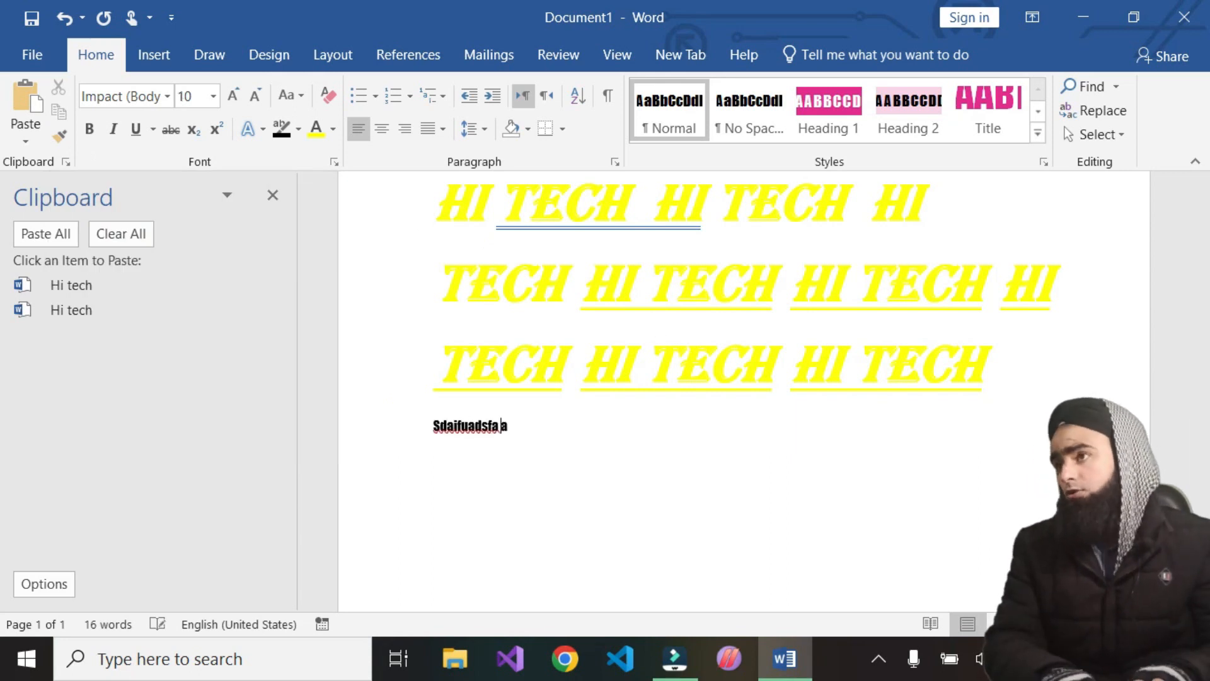
# Copy the formatting of 'HI TECH' with Format Painter and apply it to the 'Sdaifuadsfa aiusdf afuasdh f' line
pyautogui.doubleClick(528, 365)
pyautogui.click(528, 365)
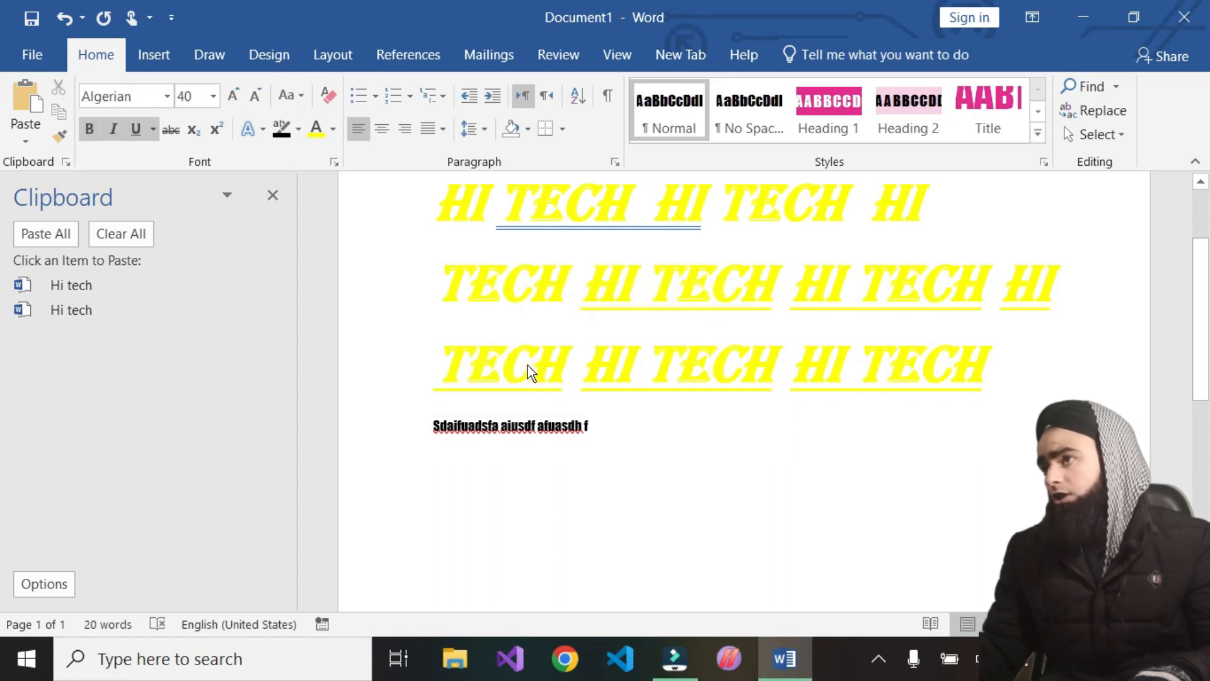
pyautogui.doubleClick(498, 350)
pyautogui.tripleClick(503, 359)
pyautogui.click(502, 359)
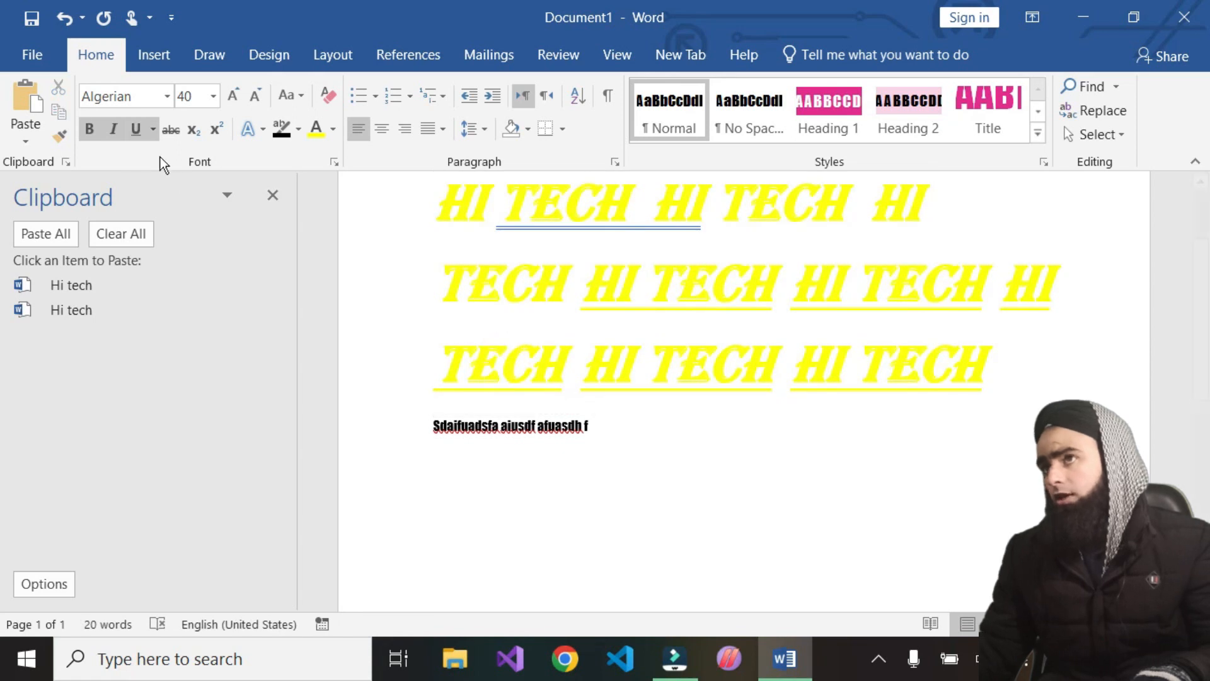
pyautogui.click(58, 135)
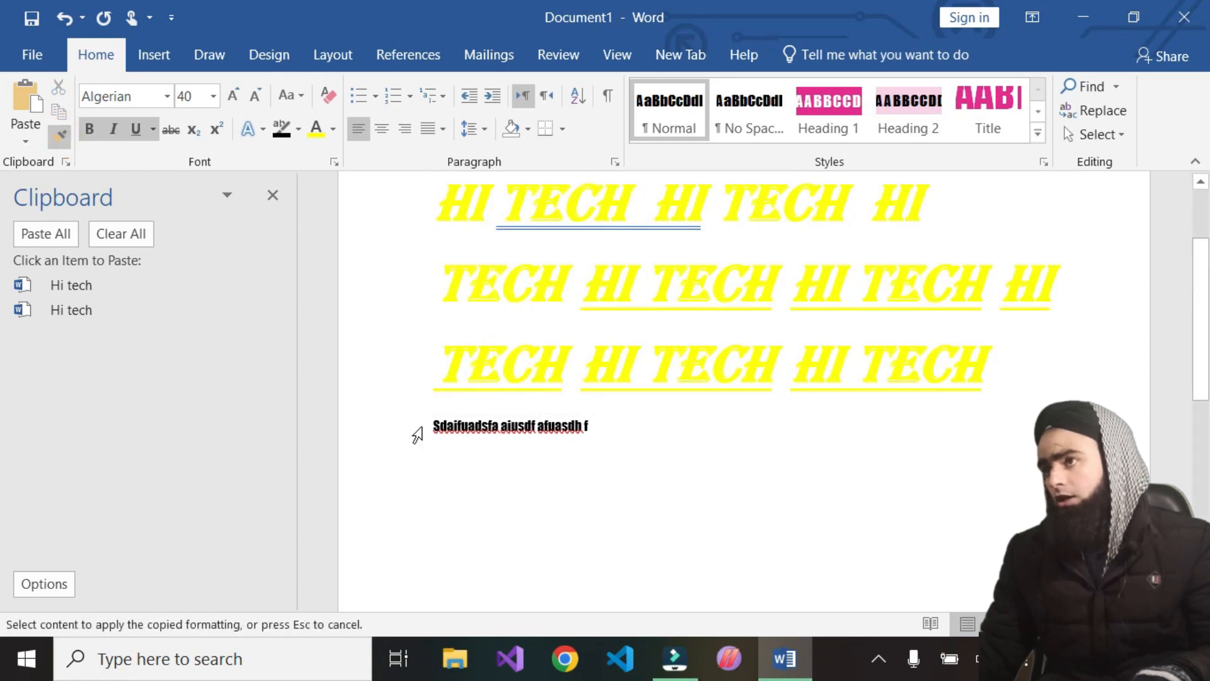
pyautogui.moveTo(421, 426); pyautogui.dragTo(489, 431)
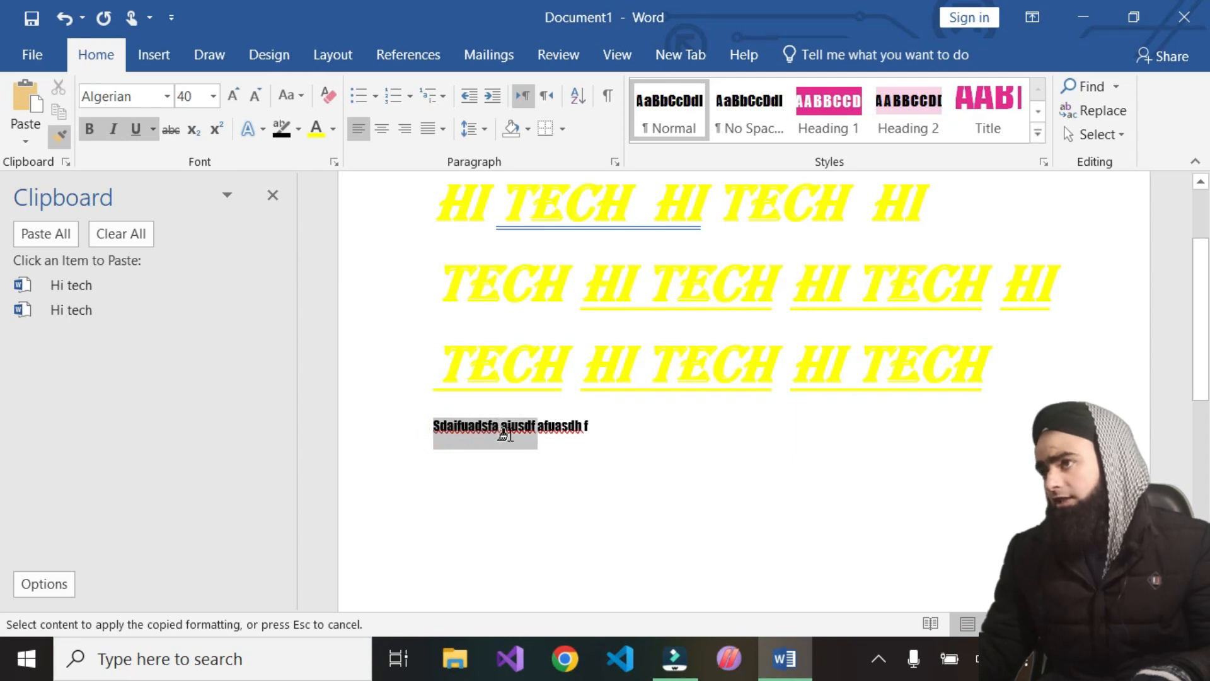
pyautogui.moveTo(504, 435); pyautogui.dragTo(505, 432)
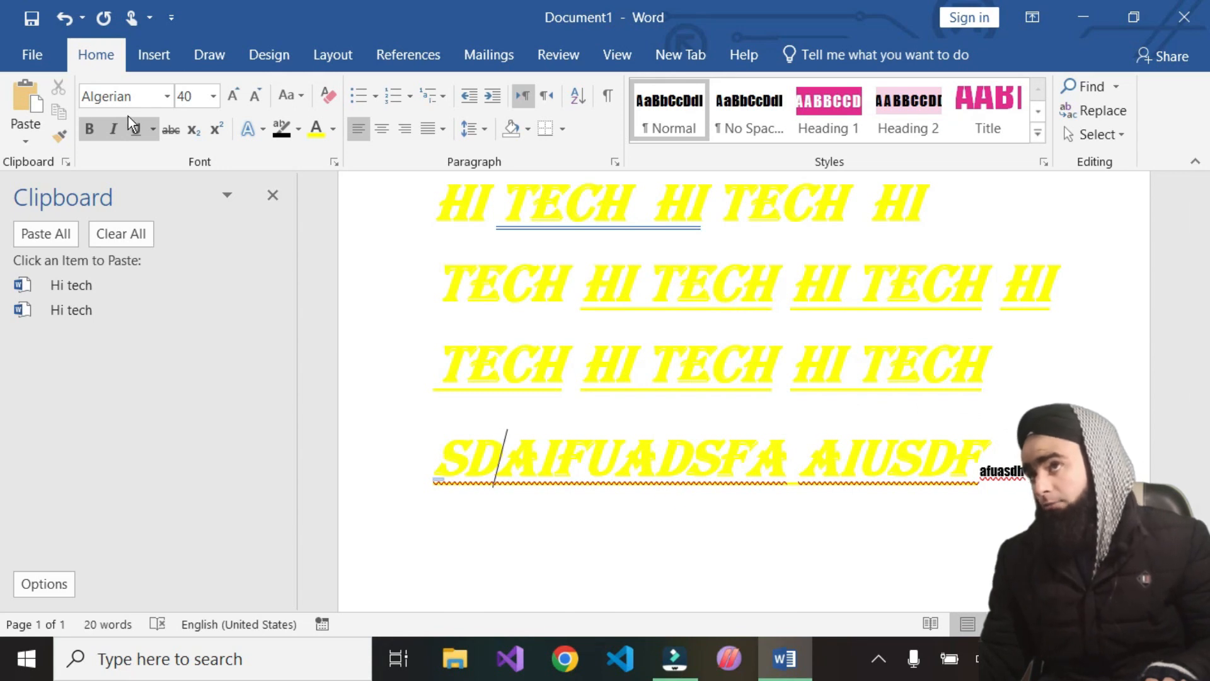
# Pick up the plain formatting of 'afuasdh' with Format Painter and apply it across the 'HI TECH' lines
pyautogui.doubleClick(617, 363)
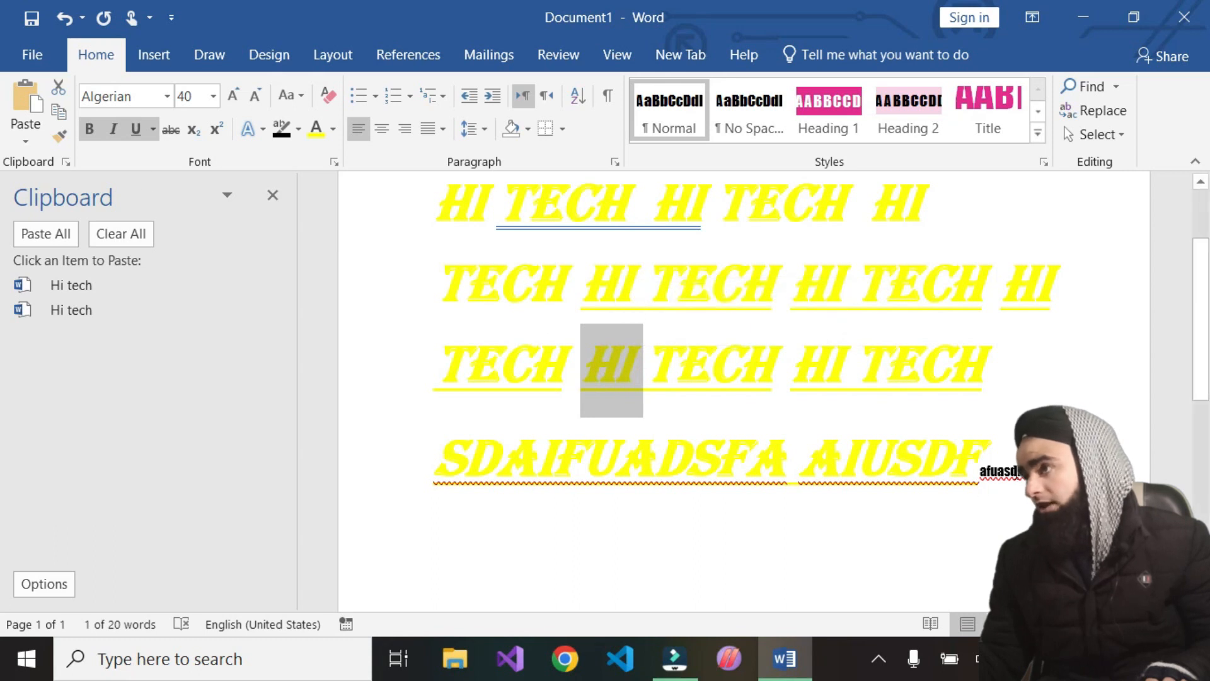
pyautogui.tripleClick(1001, 482)
pyautogui.doubleClick(1005, 468)
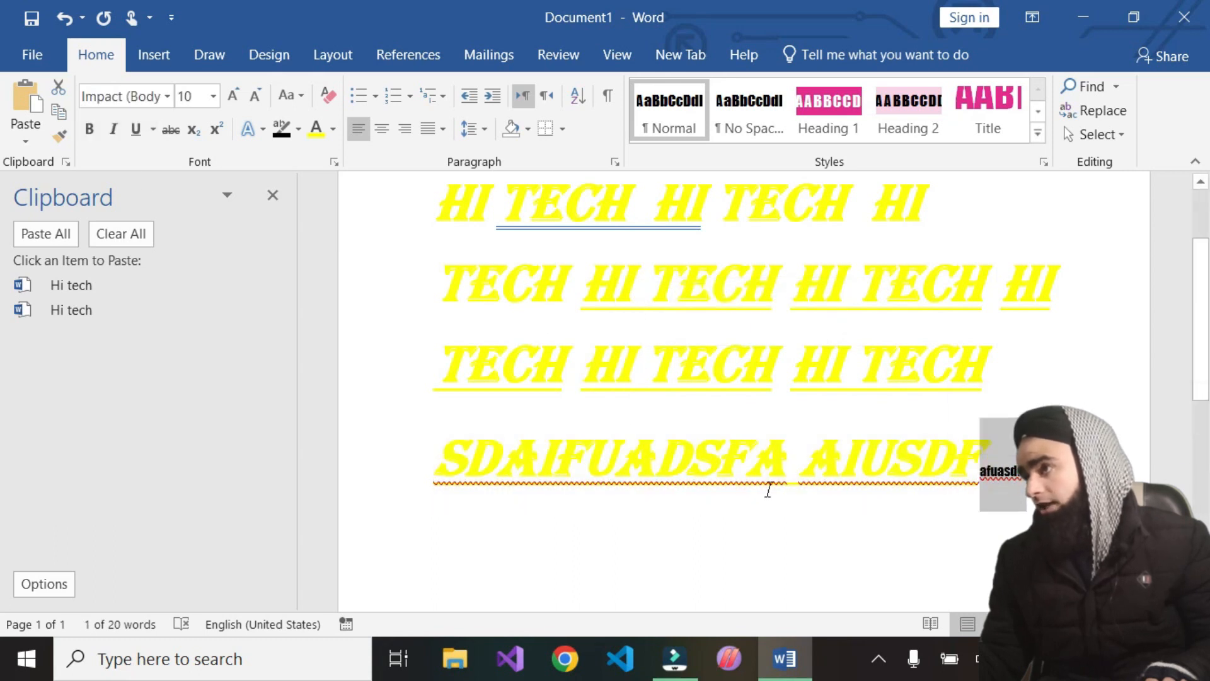
pyautogui.click(60, 136)
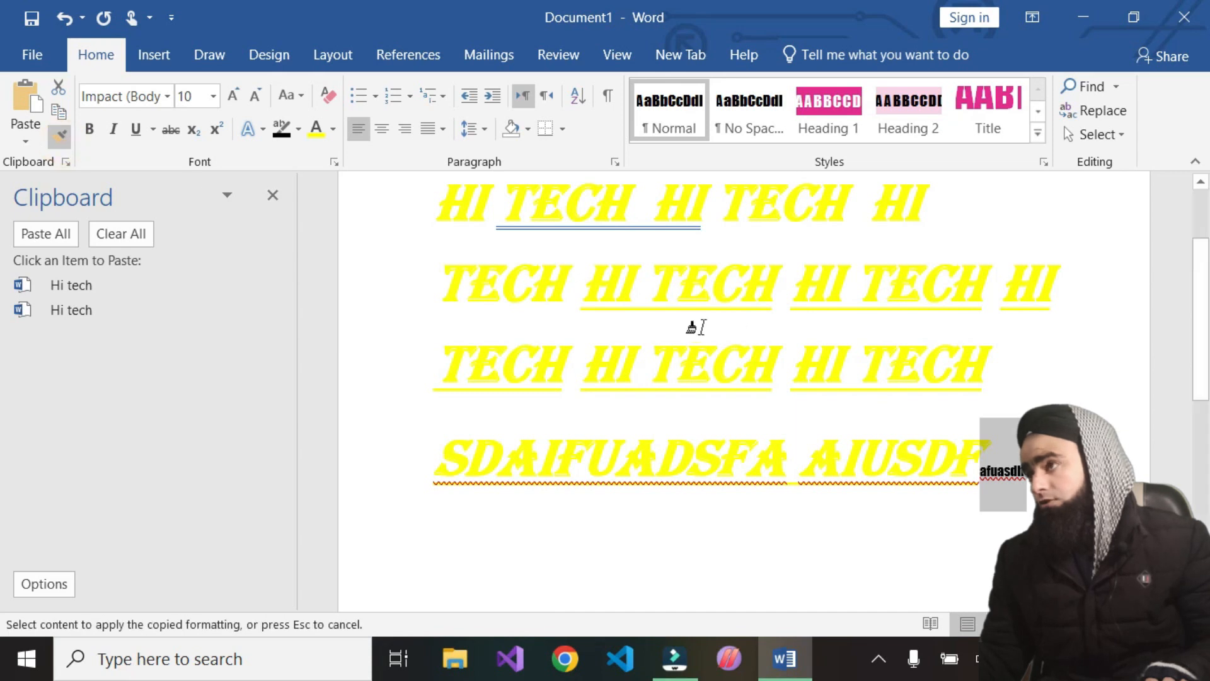
pyautogui.moveTo(987, 378); pyautogui.dragTo(408, 289)
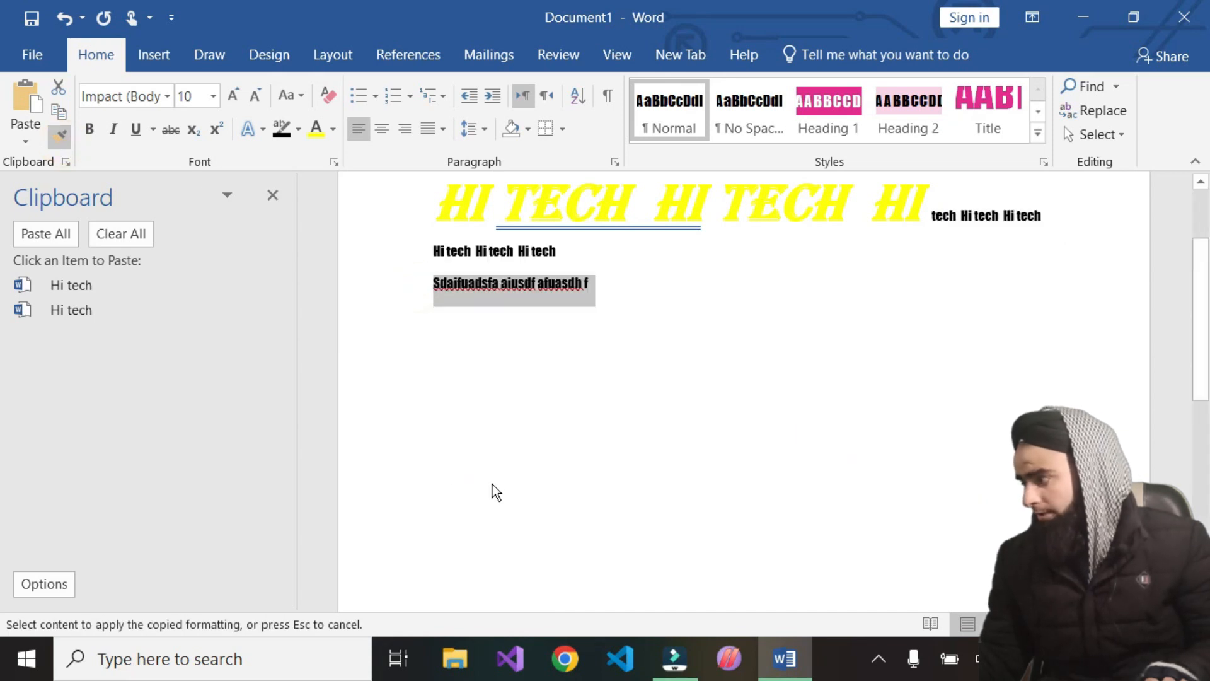
# Apply the copied plain formatting to part of the first 'HI TECH' line as well
pyautogui.scroll(3, 493, 484)
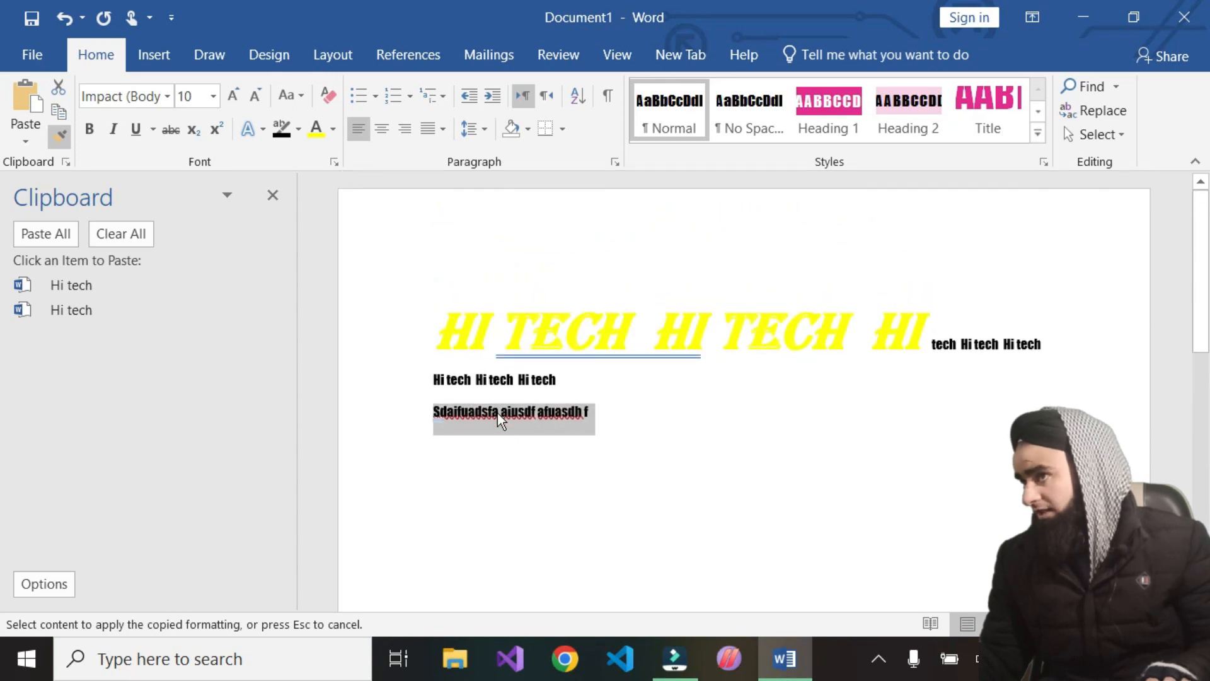
pyautogui.moveTo(502, 327)
pyautogui.mouseDown()
pyautogui.moveTo(744, 340)
pyautogui.moveTo(561, 337)
pyautogui.mouseUp()
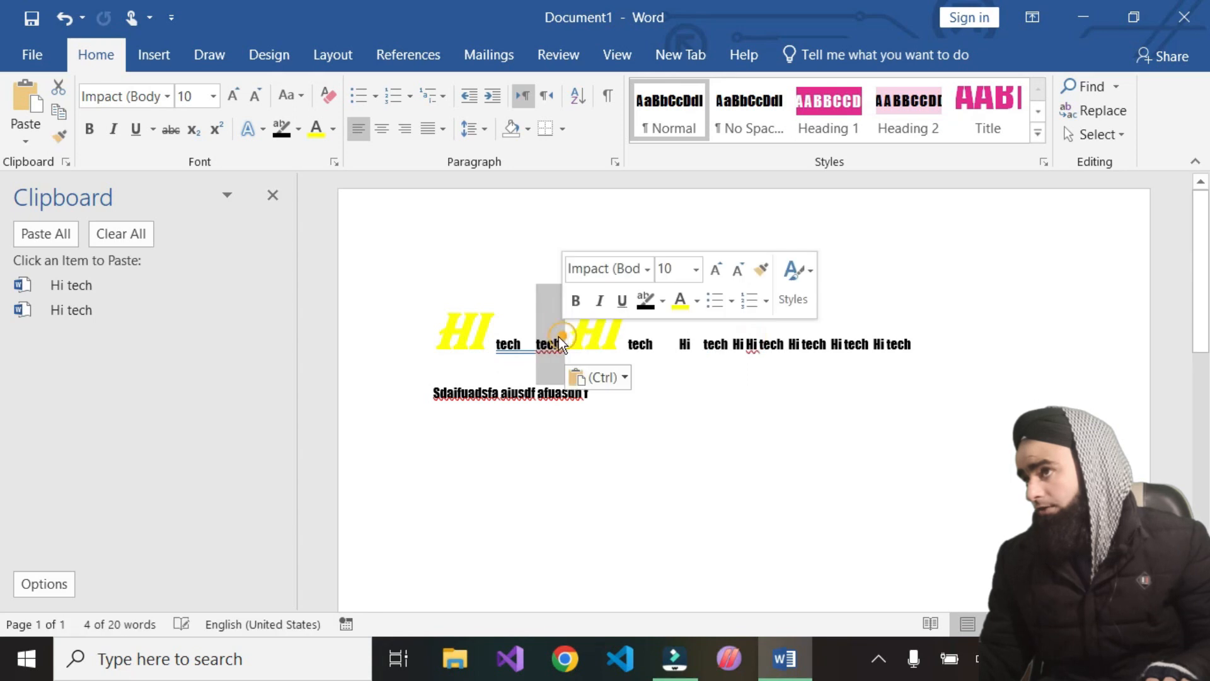
pyautogui.doubleClick(572, 332)
pyautogui.click(624, 379)
pyautogui.click(501, 414)
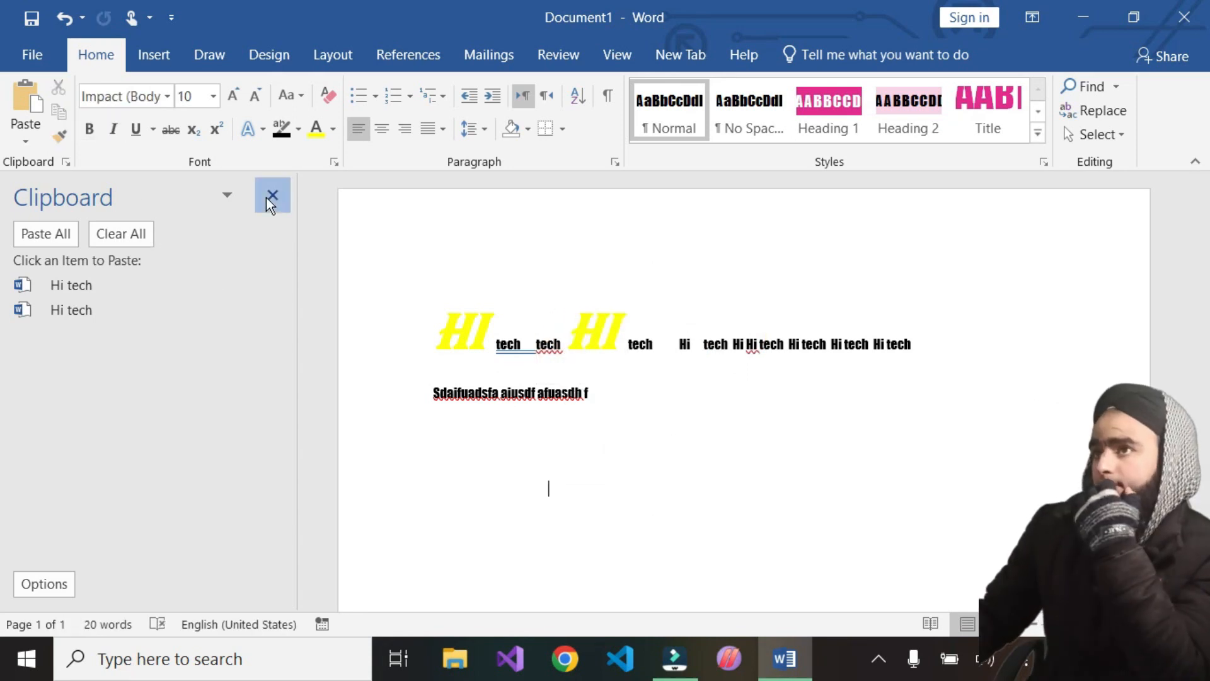
# Close the Clipboard pane and delete the small text following 'HI TECH'
pyautogui.click(270, 197)
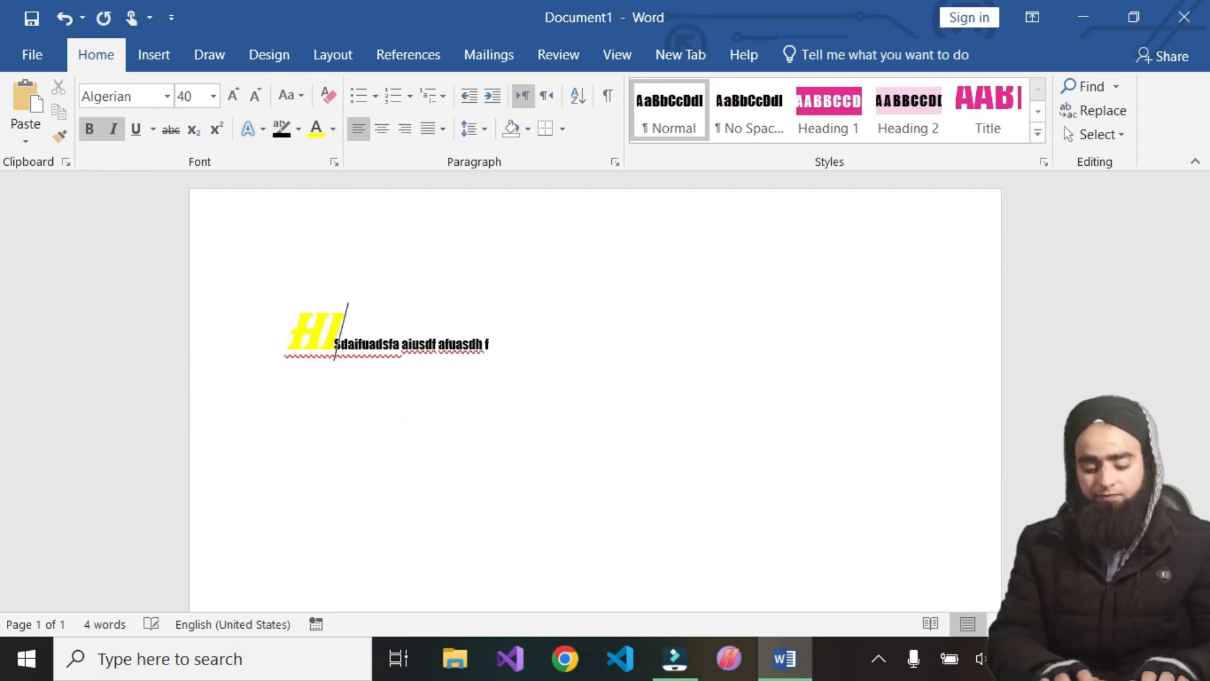
pyautogui.write('tech')
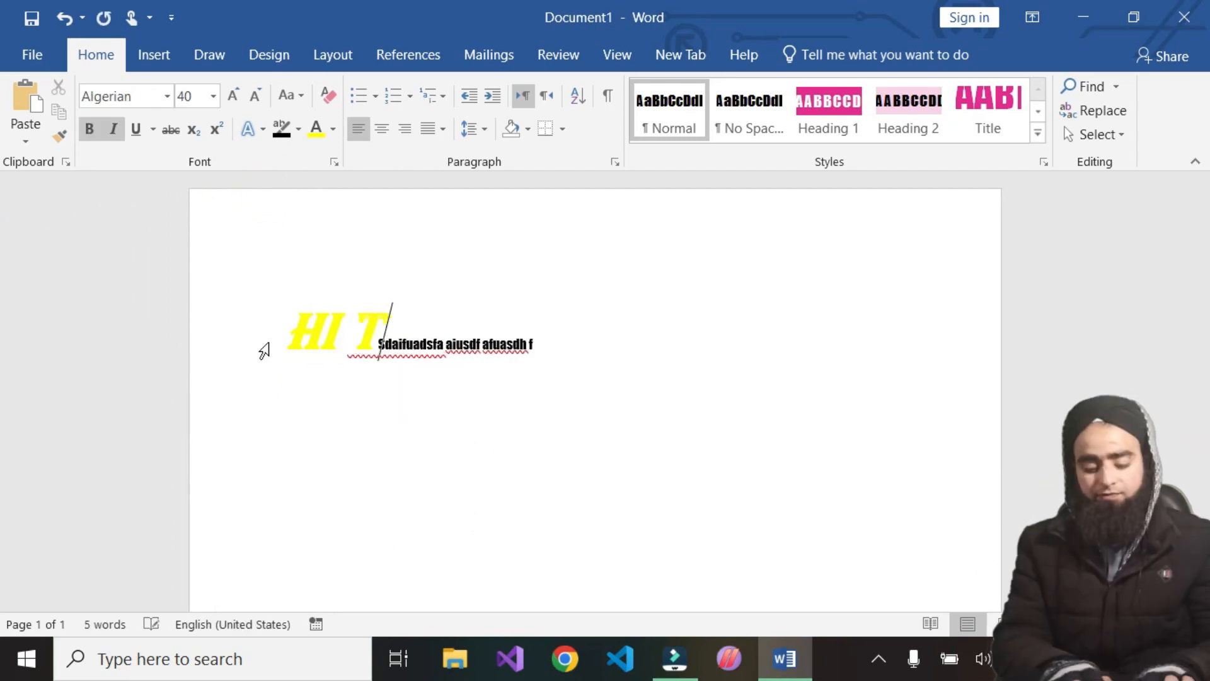
pyautogui.click(684, 344)
pyautogui.moveTo(683, 345); pyautogui.dragTo(479, 343)
pyautogui.press('BackSpace')
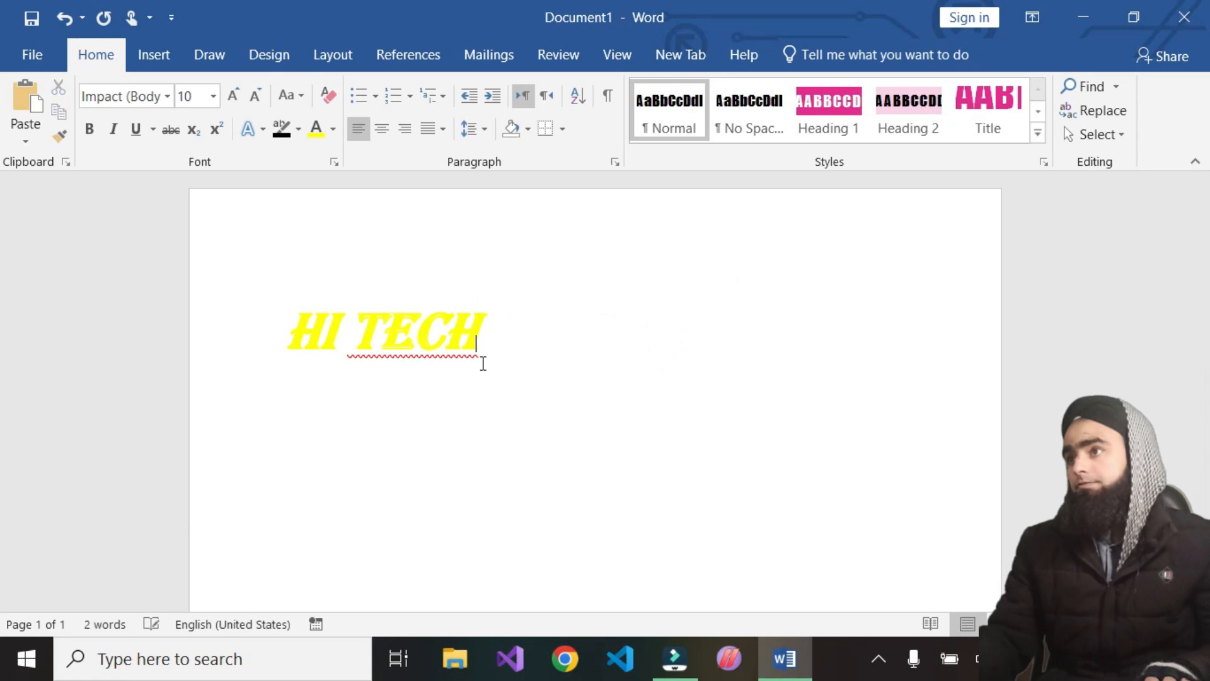
# Browse the font list without choosing a font
pyautogui.click(169, 97)
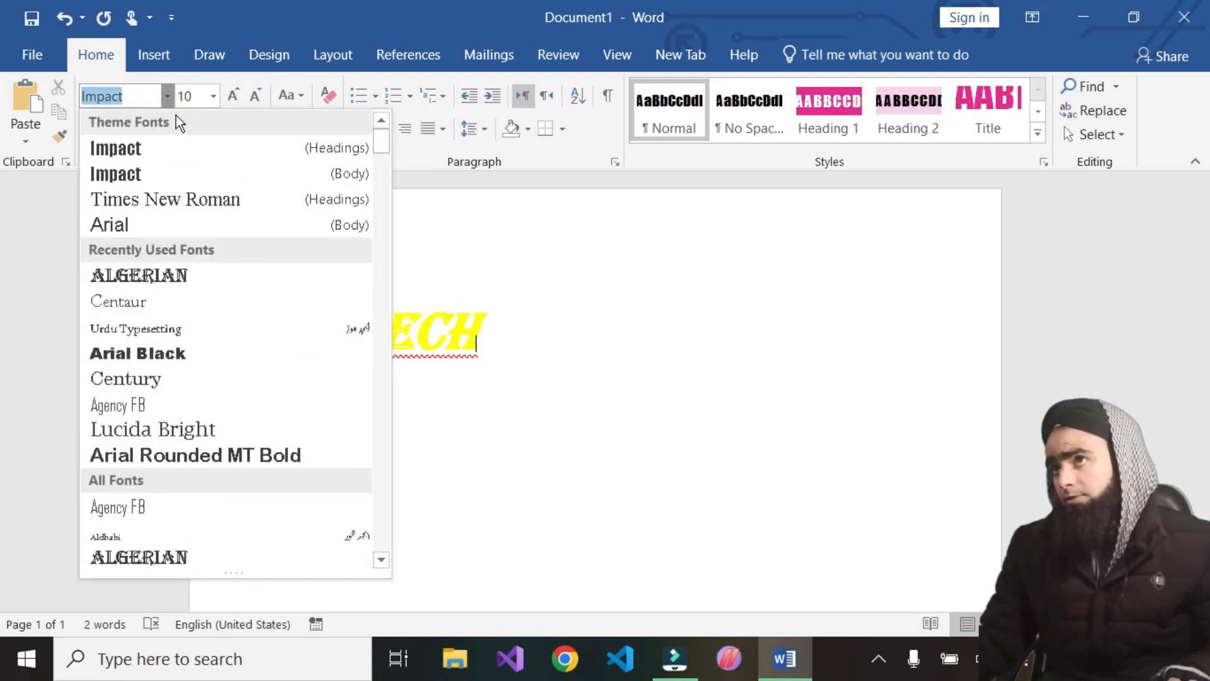
pyautogui.scroll(-20, 235, 234)
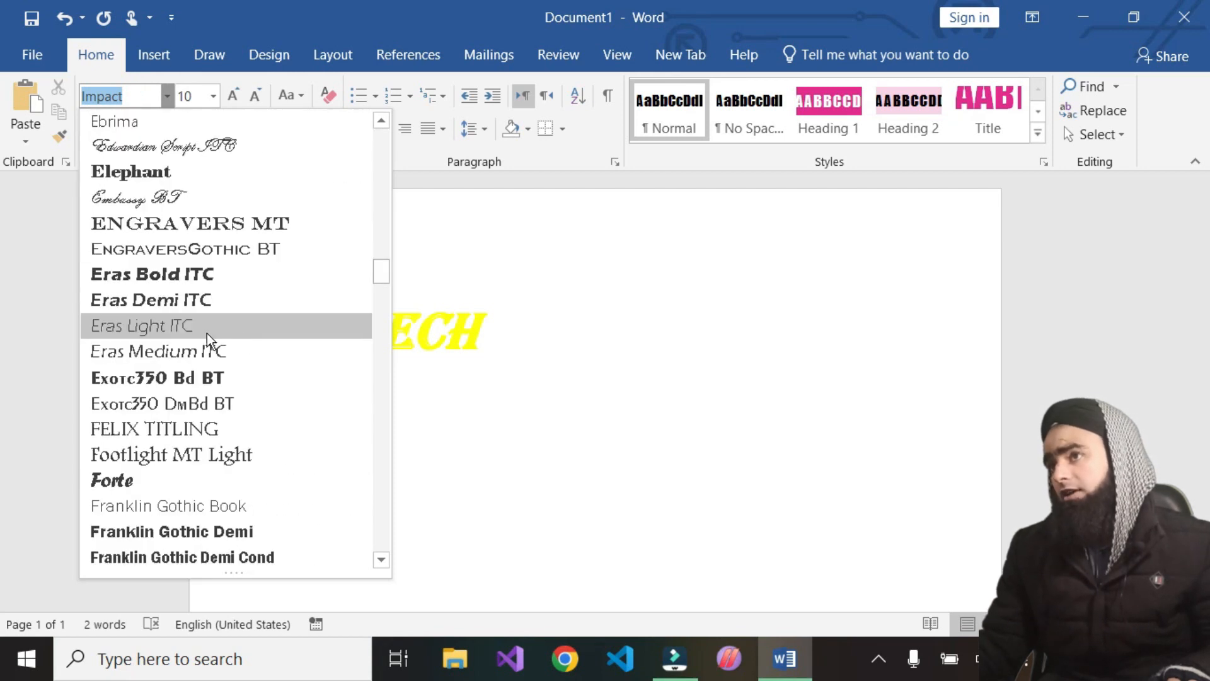
pyautogui.click(540, 361)
pyautogui.moveTo(516, 331); pyautogui.dragTo(279, 343)
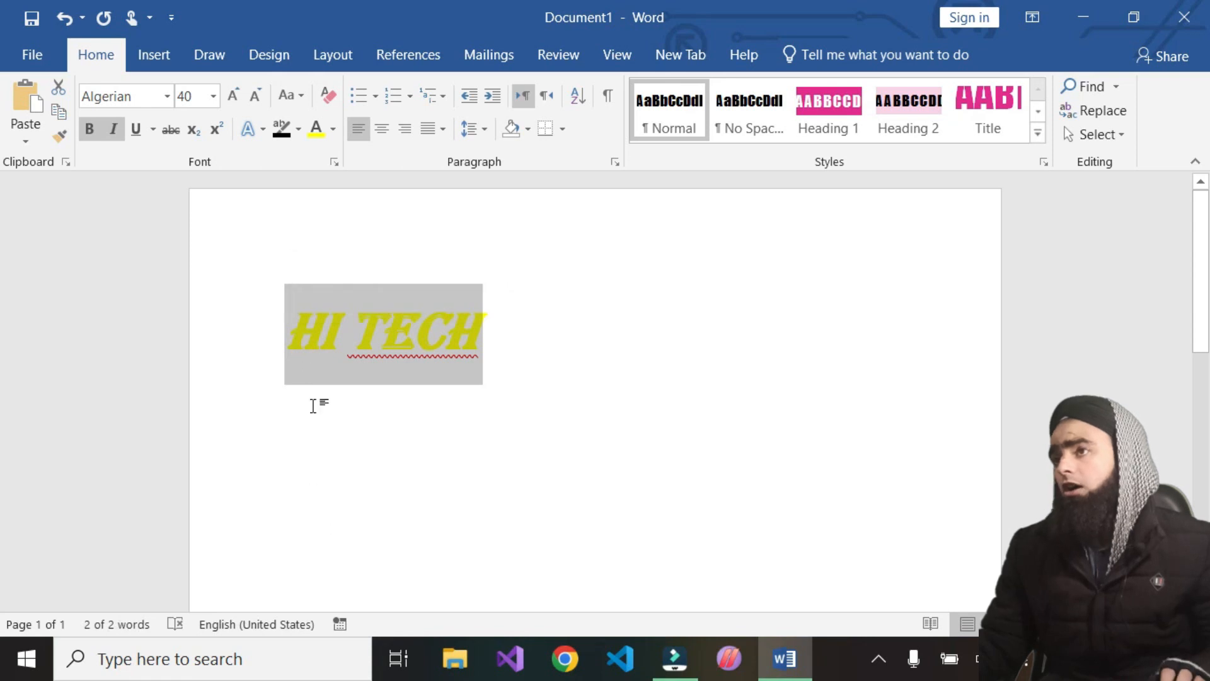
pyautogui.scroll(3, 313, 406)
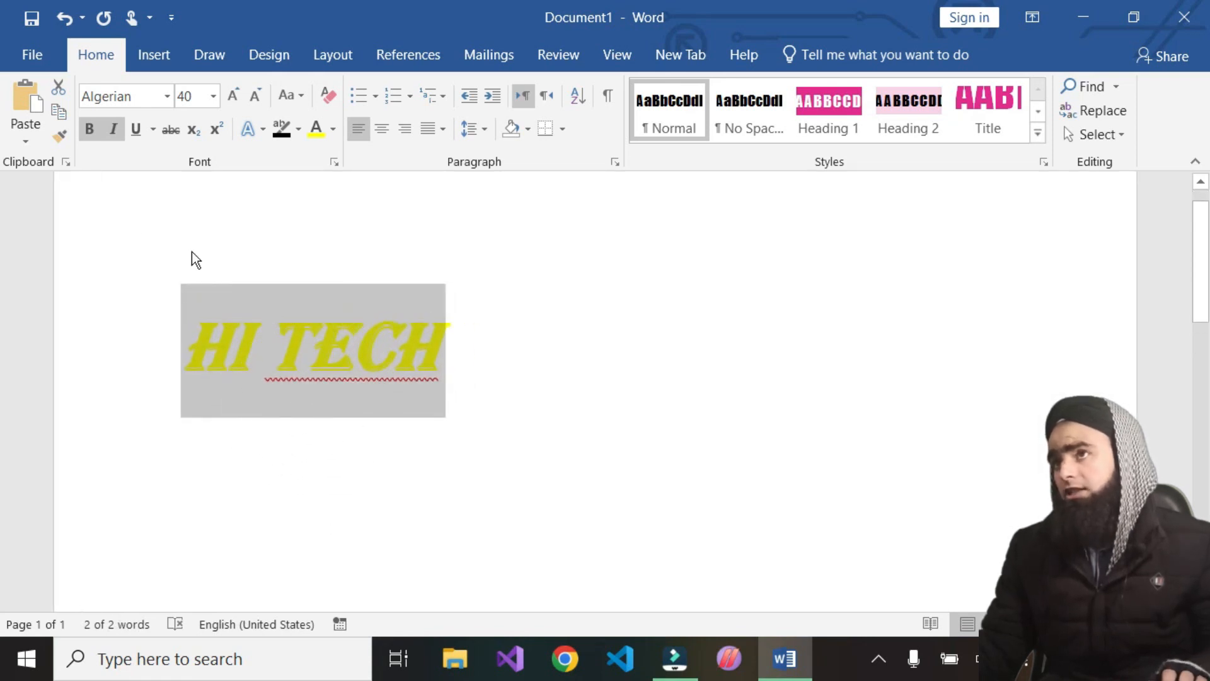
pyautogui.click(166, 96)
pyautogui.click(594, 348)
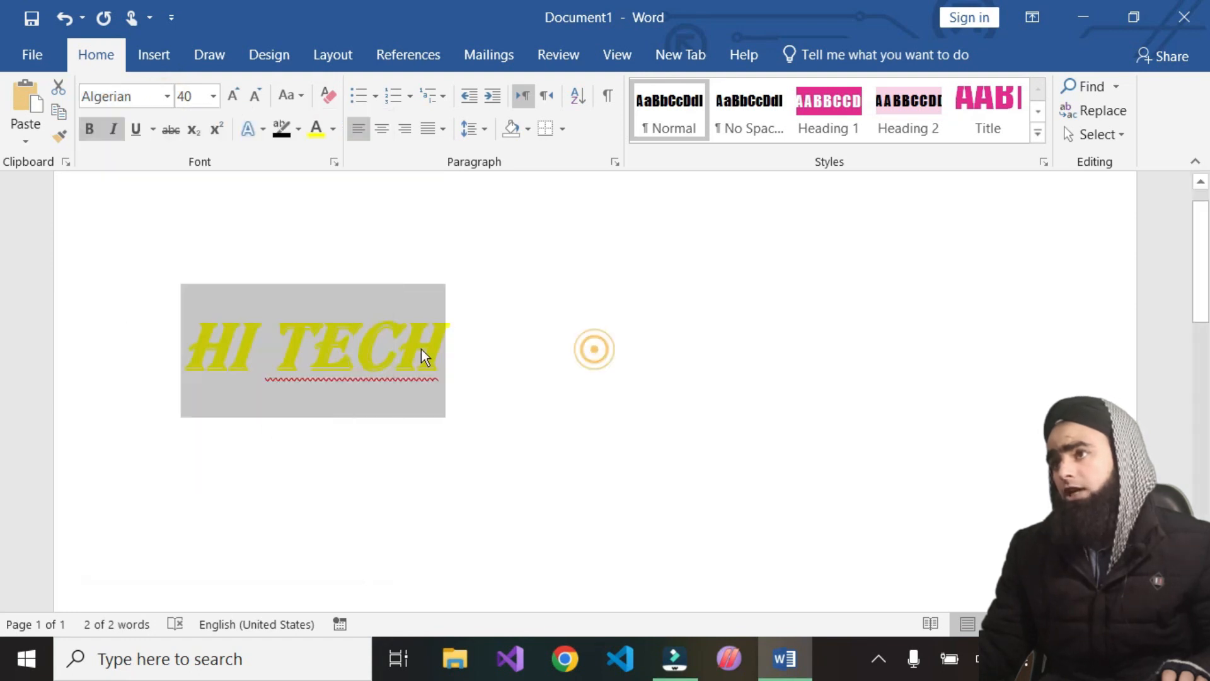
# Indent 'HI TECH' with three tabs
pyautogui.click(176, 346)
pyautogui.press('Tab')
pyautogui.press('Tab')
pyautogui.press('Tab')
pyautogui.press('Tab')
pyautogui.press('Tab')
pyautogui.press('Tab')
pyautogui.press('Tab')
pyautogui.press('Tab')
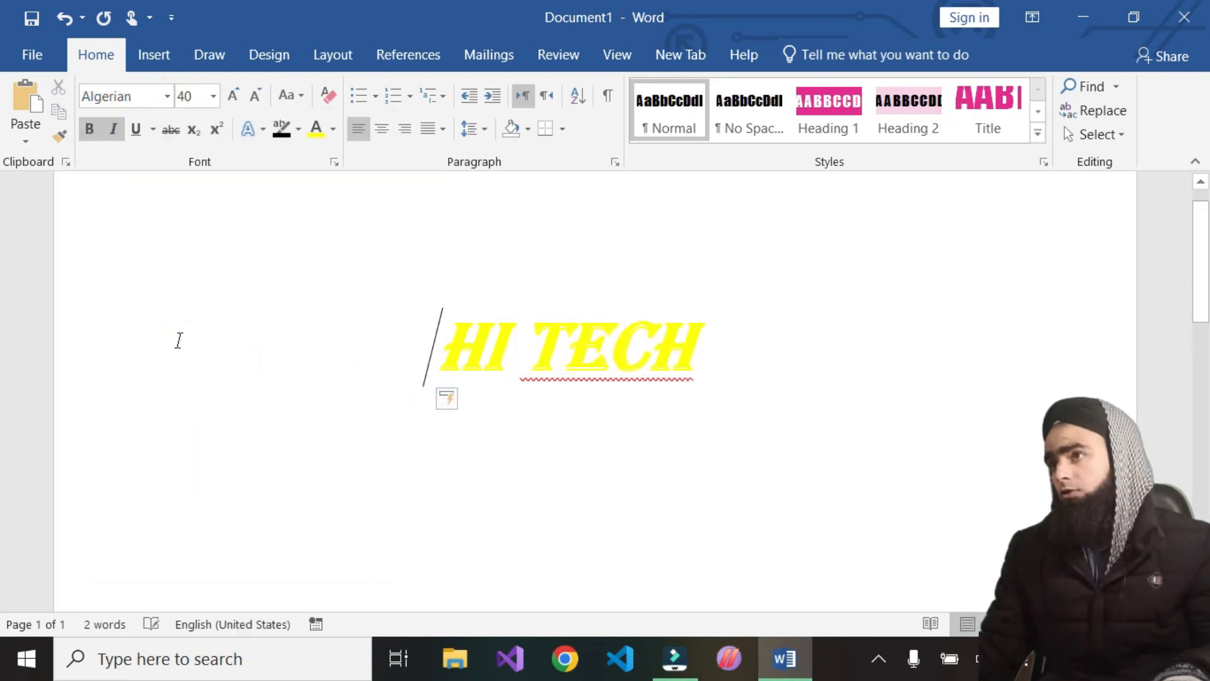
# Select 'HI TECH' and turn off its bold and italic
pyautogui.click(169, 96)
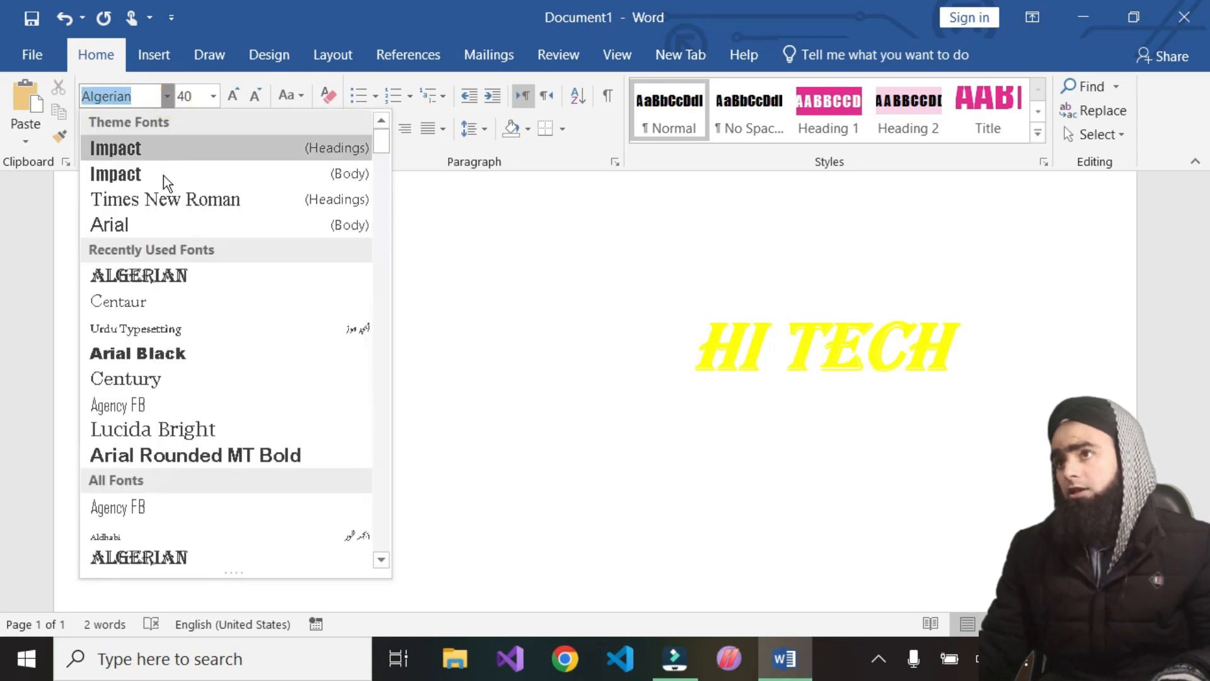
pyautogui.click(958, 336)
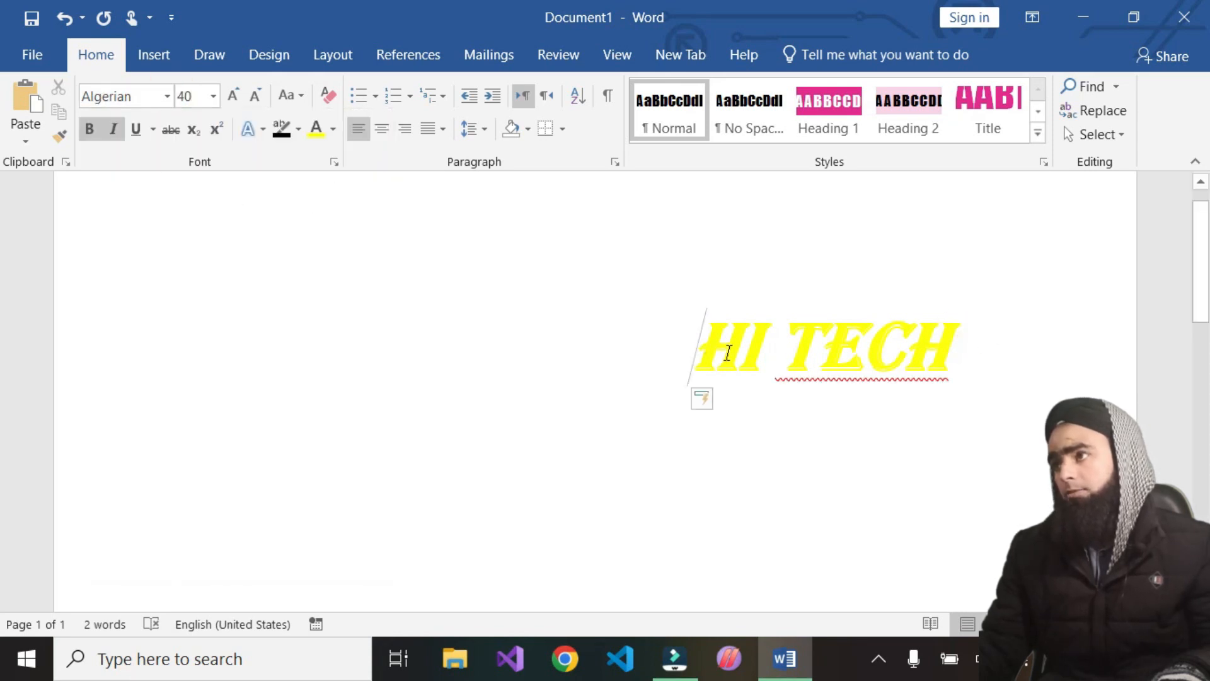
pyautogui.moveTo(941, 348); pyautogui.dragTo(697, 351)
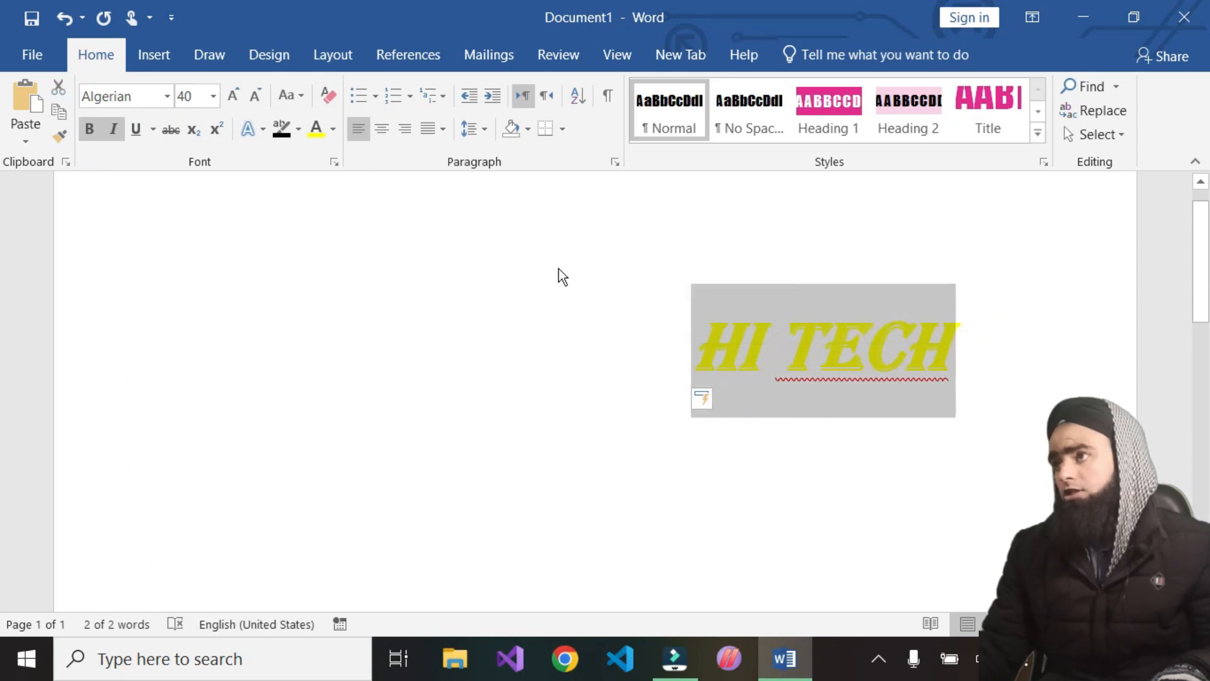
pyautogui.click(89, 131)
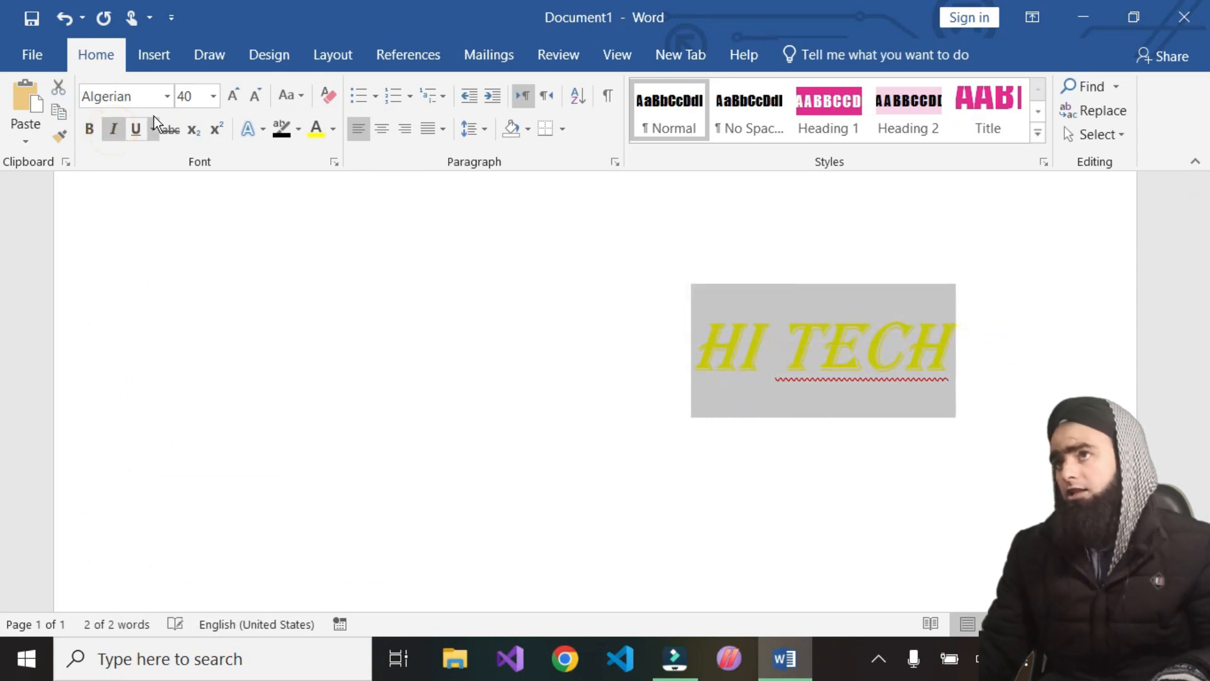
pyautogui.click(113, 132)
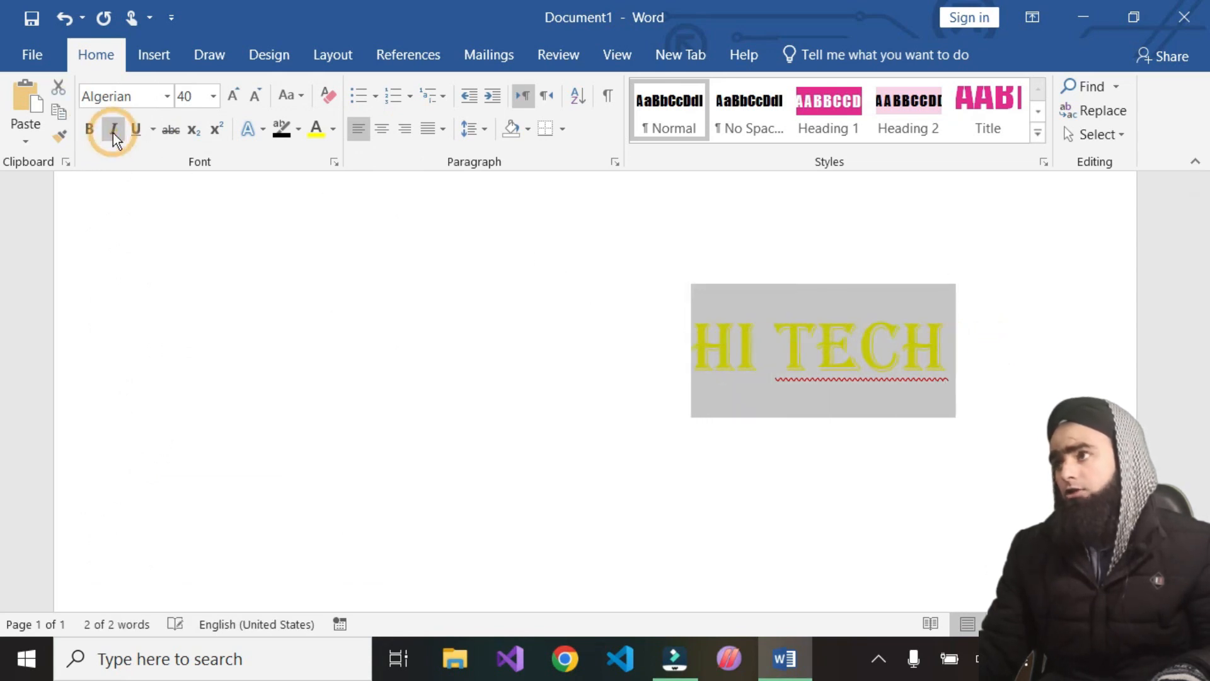
# Preview different fonts on 'HI TECH' from the font list, keep Algerian, and apply strikethrough
pyautogui.click(167, 97)
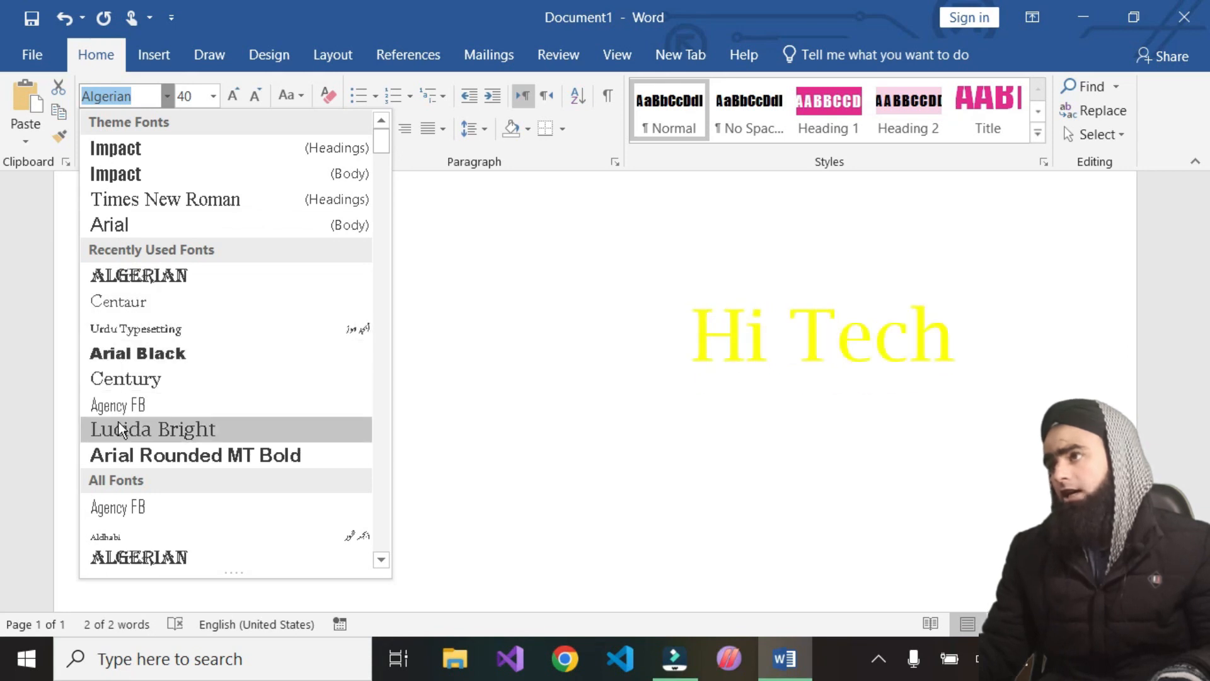
pyautogui.scroll(-9, 122, 515)
pyautogui.scroll(-6, 126, 504)
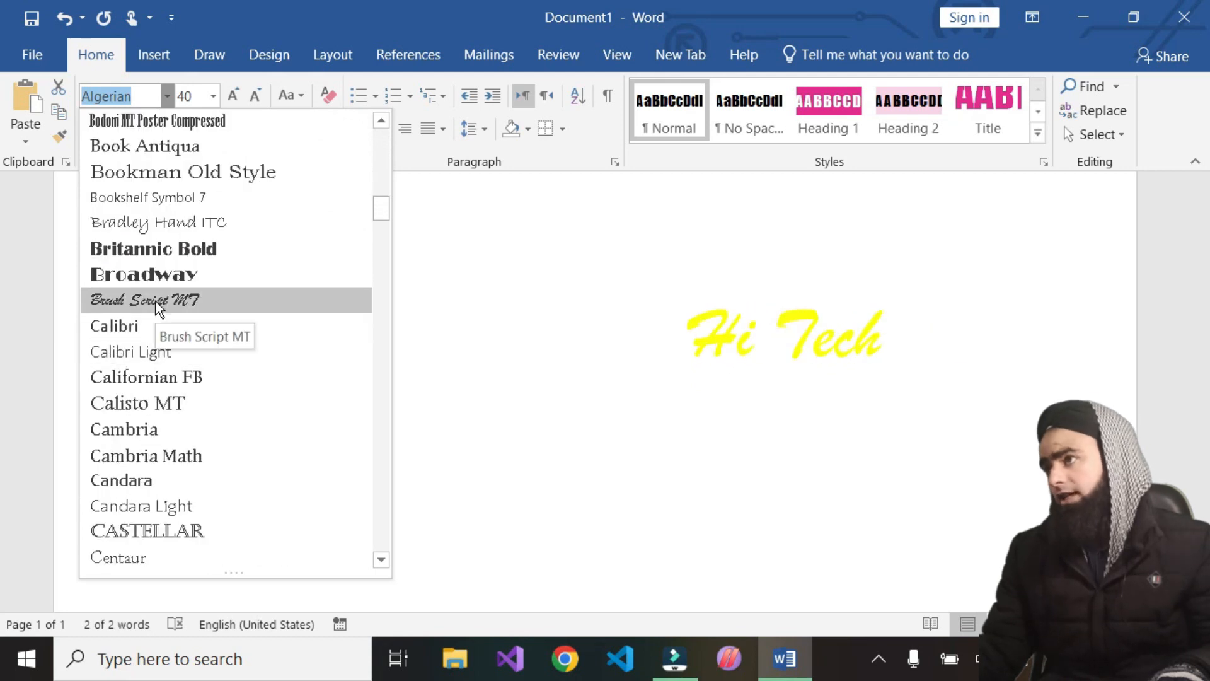
pyautogui.scroll(-7, 165, 252)
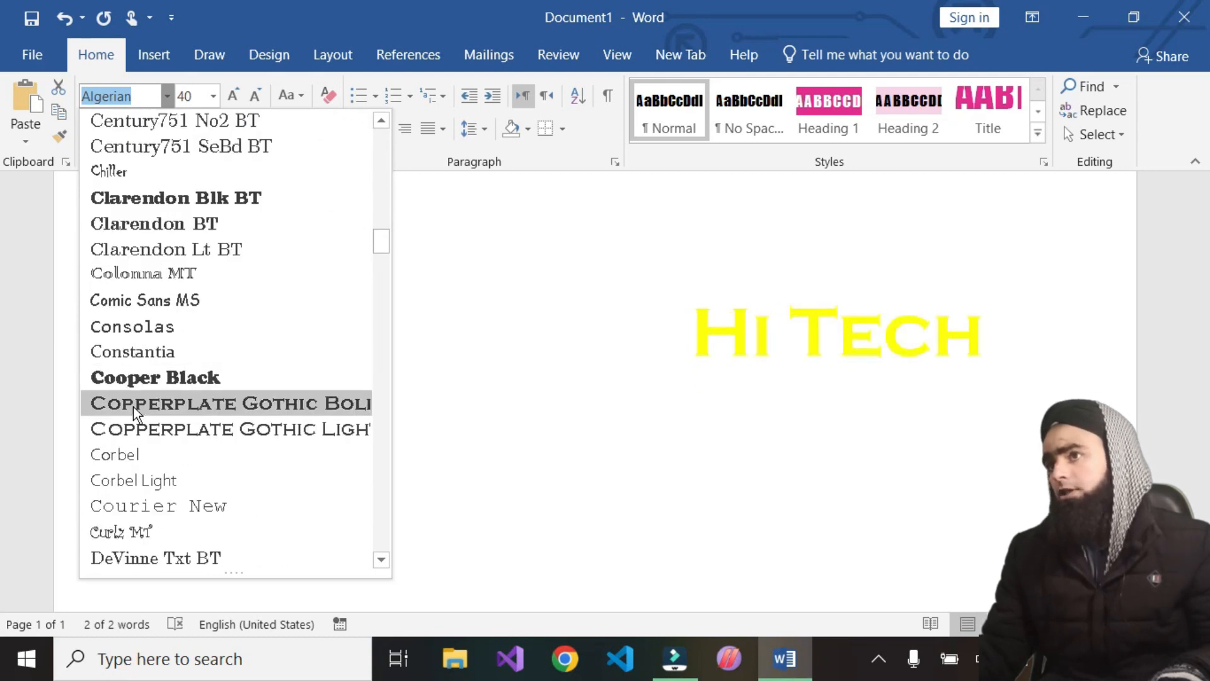
pyautogui.scroll(-8, 162, 376)
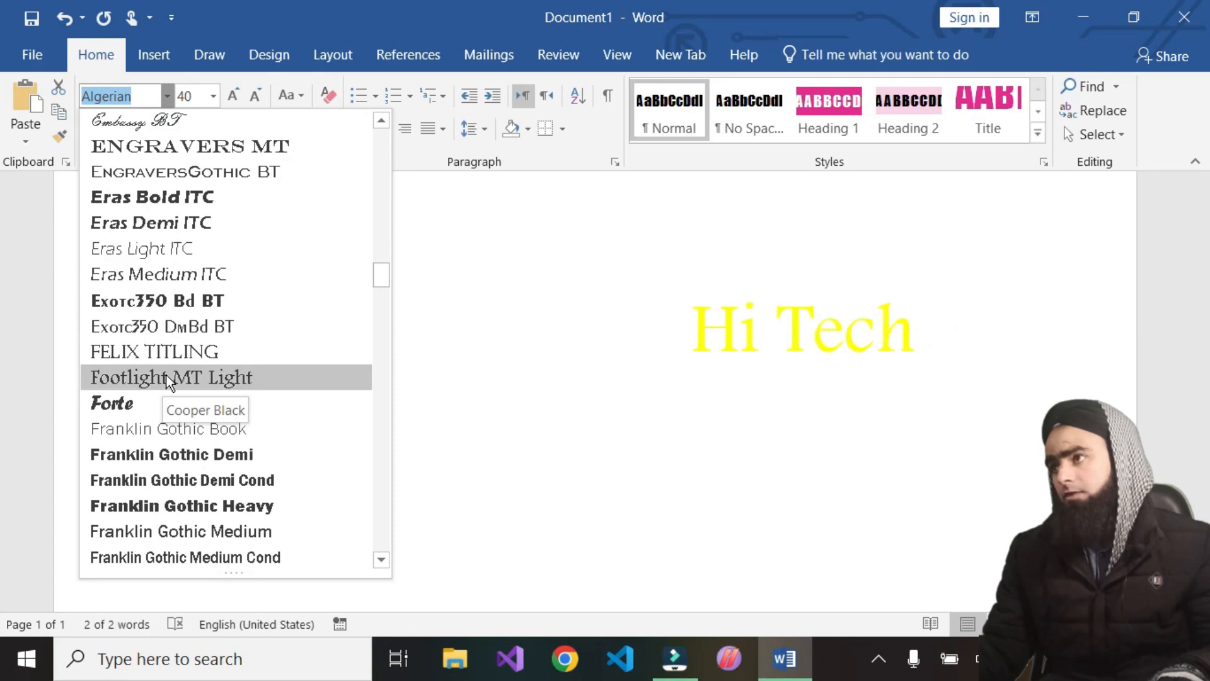
pyautogui.scroll(-20, 177, 501)
pyautogui.scroll(-20, 178, 501)
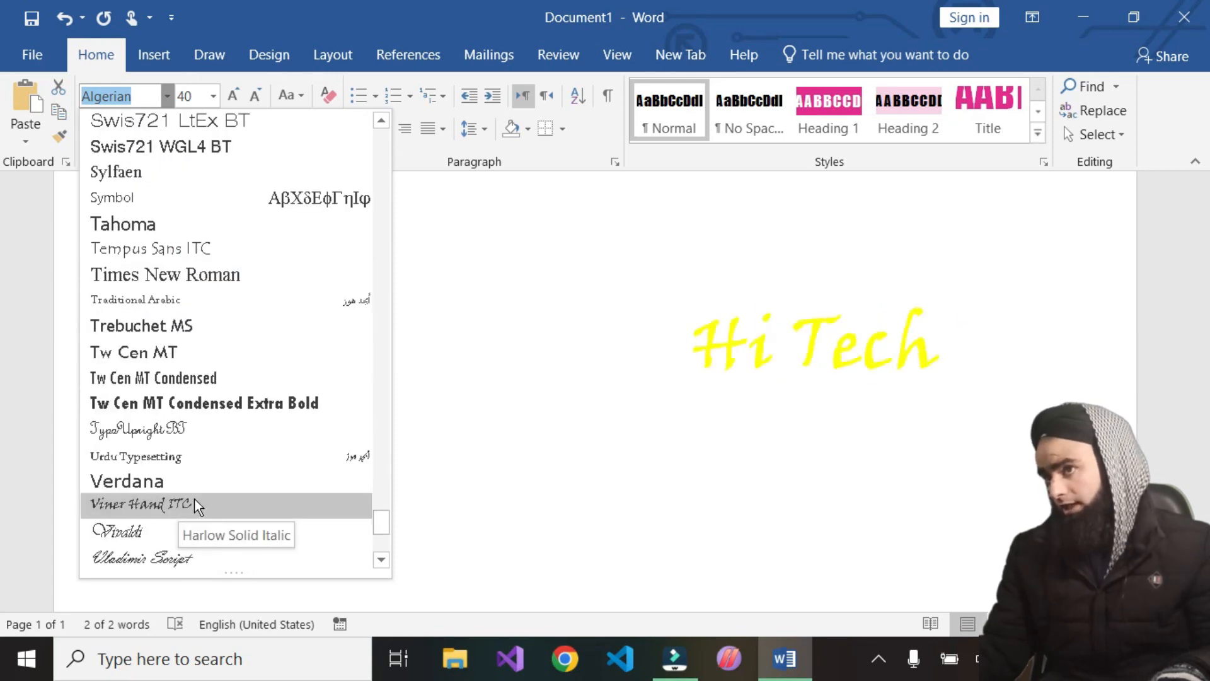
pyautogui.scroll(-4, 202, 498)
pyautogui.click(471, 275)
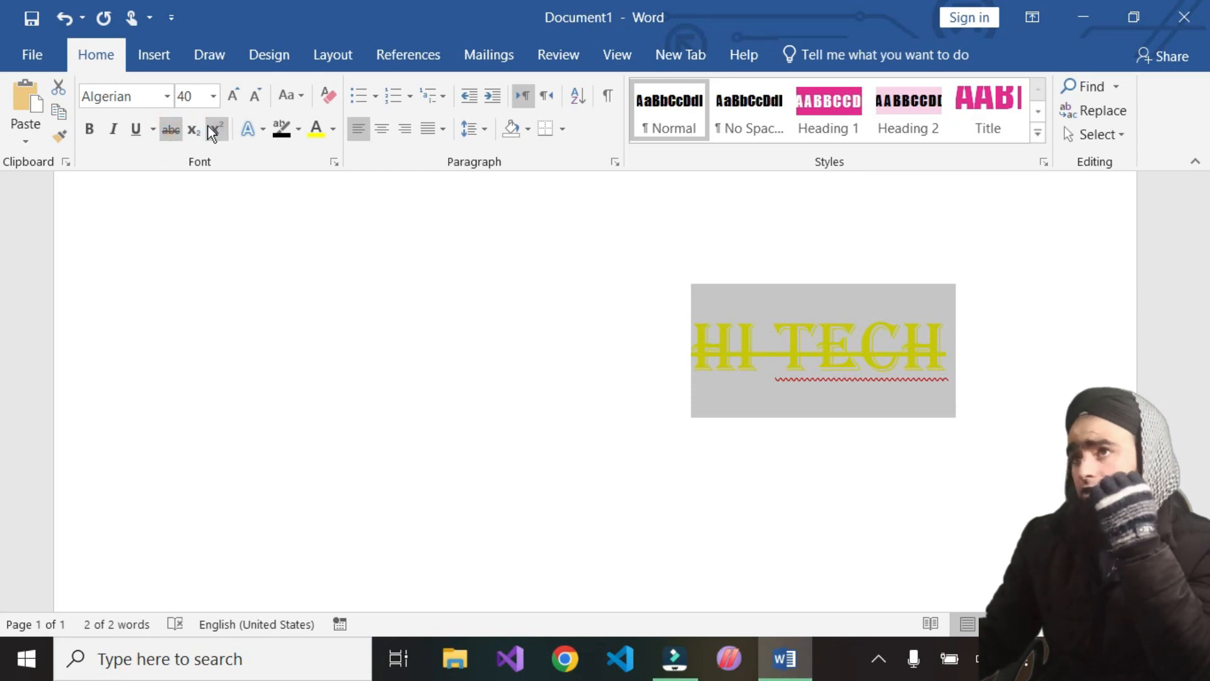
# Right-align 'HI TECH' and type 'H2So4' on a line below it
pyautogui.click(405, 129)
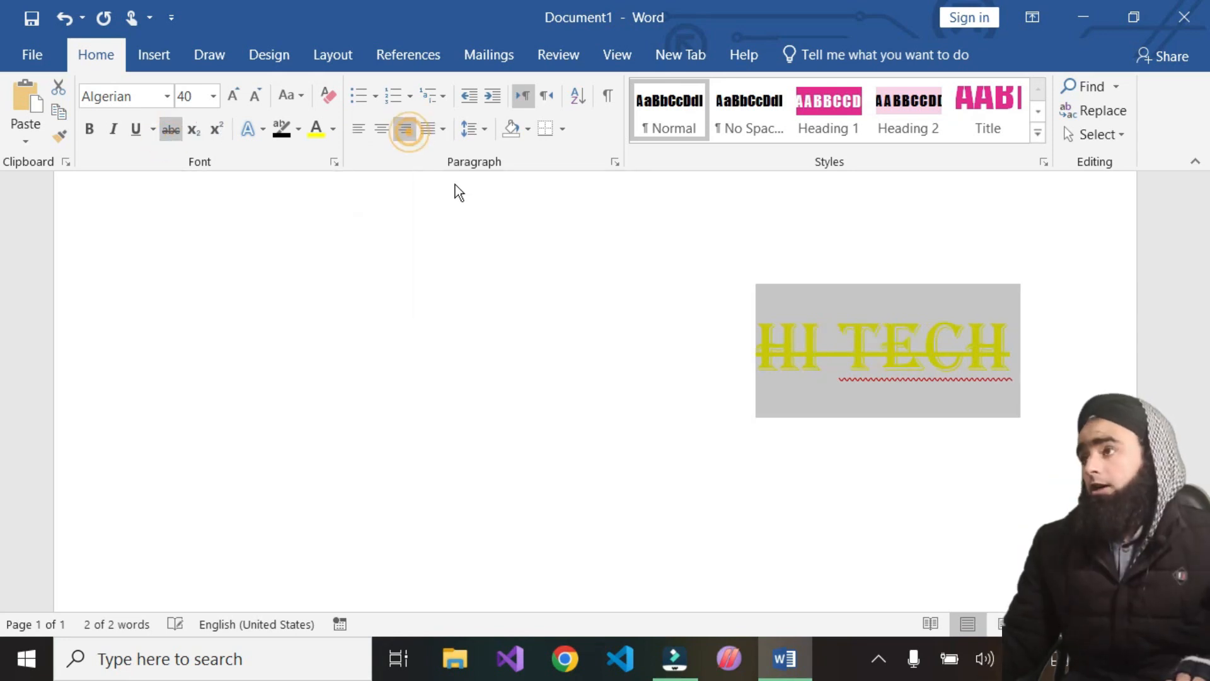
pyautogui.click(955, 471)
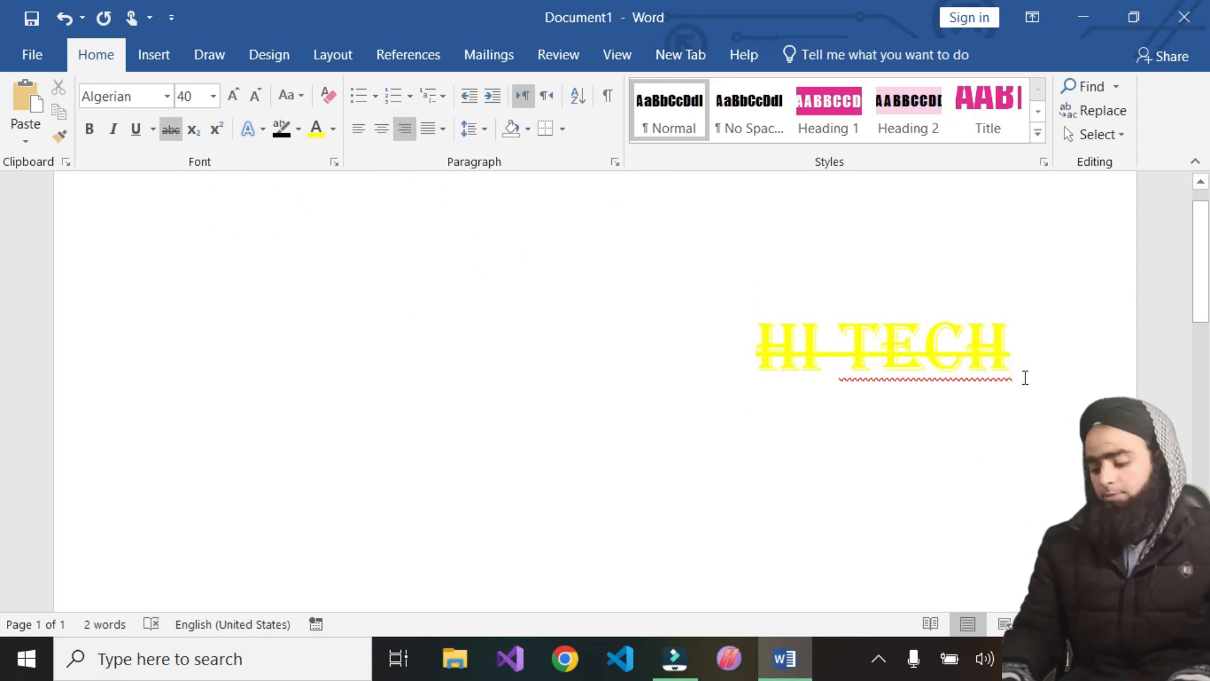
pyautogui.write('H')
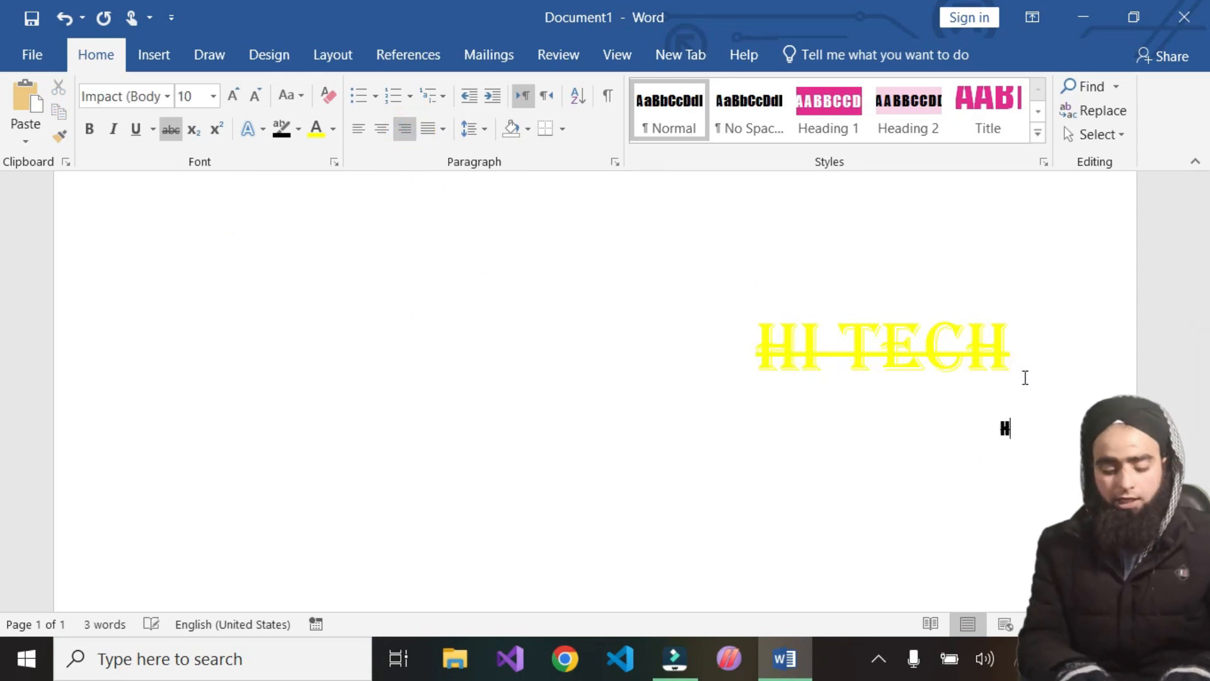
pyautogui.write('2So4')
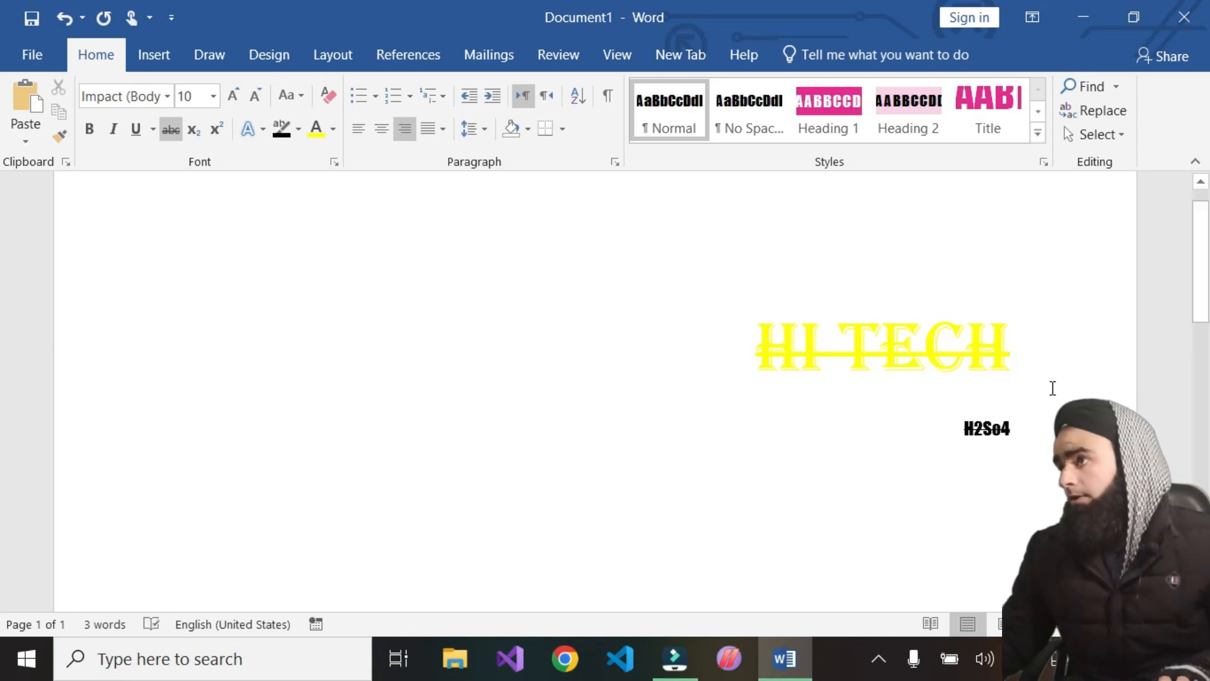
# Select 'H2So4' and set its font size to 36
pyautogui.doubleClick(991, 434)
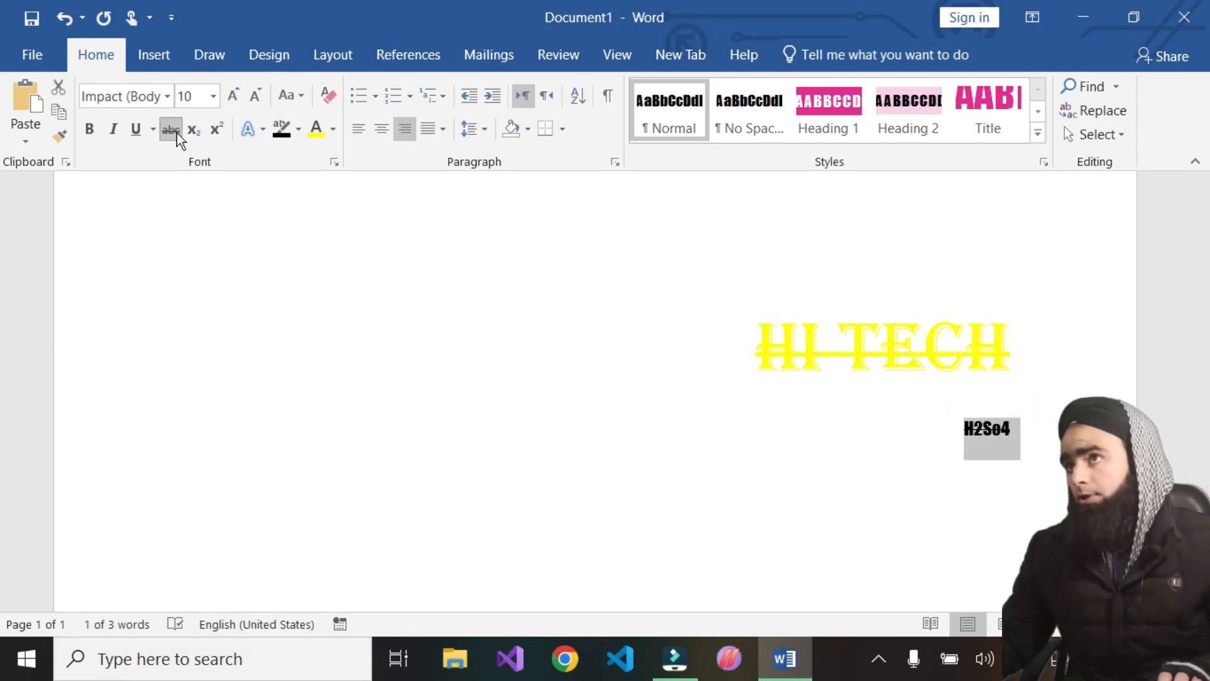
pyautogui.click(213, 102)
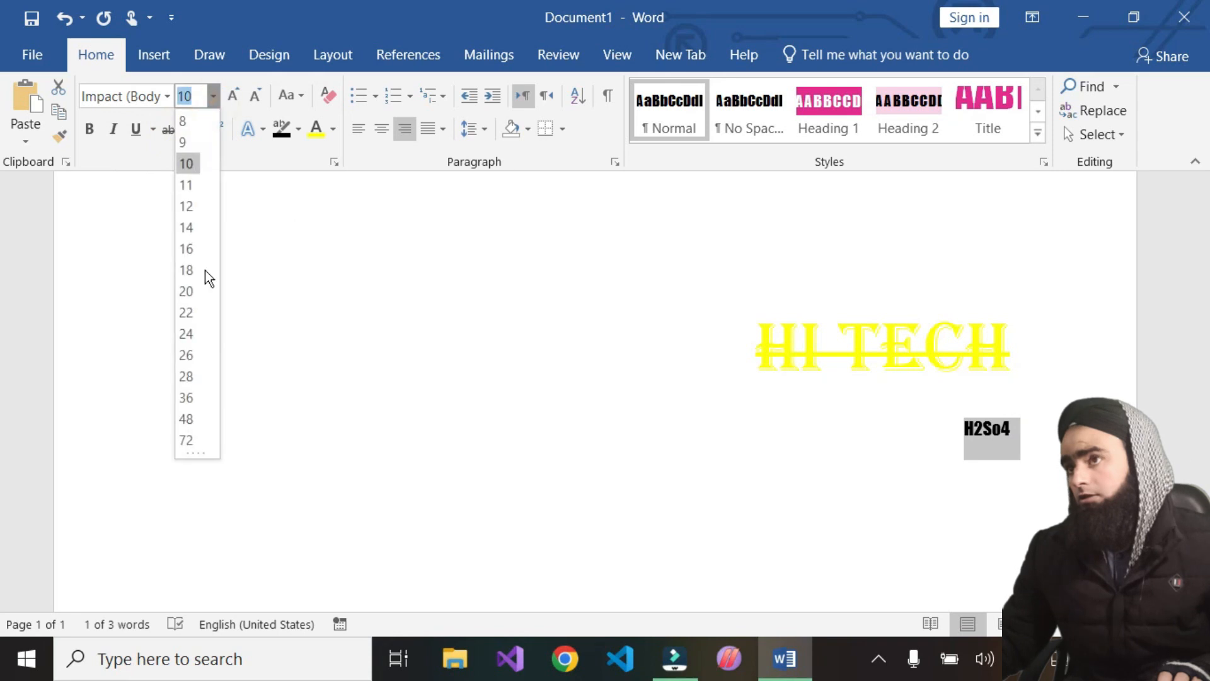
pyautogui.click(190, 399)
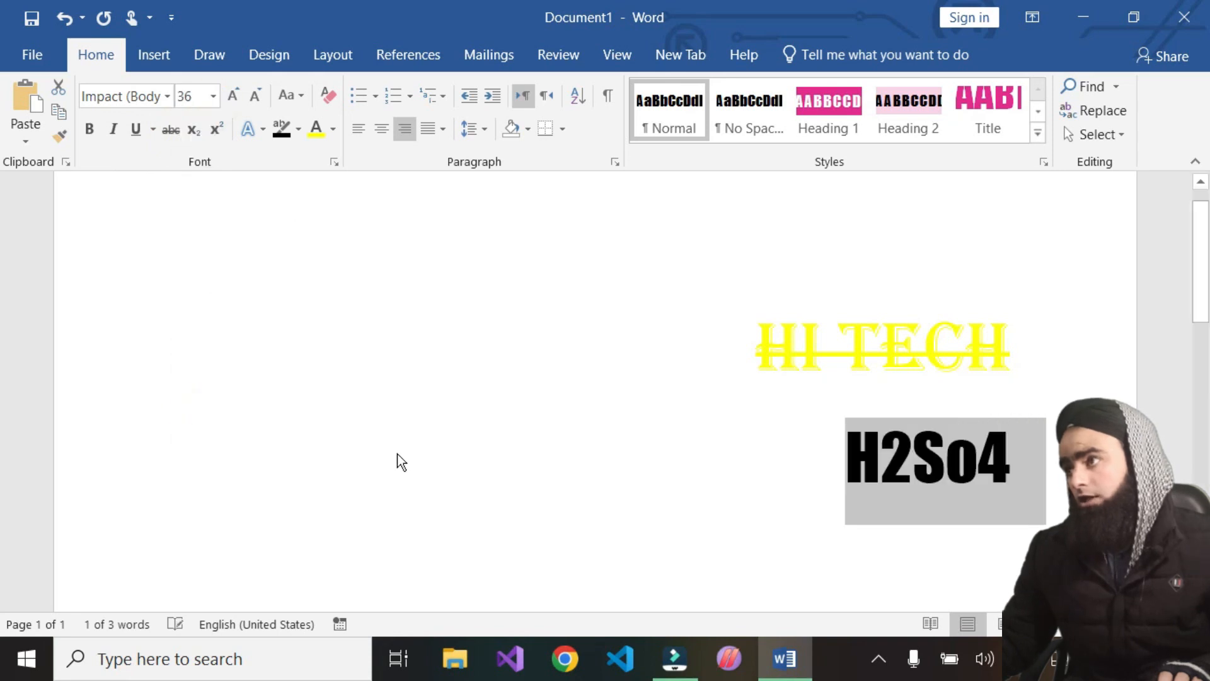
# Make the '2' in 'H2So4' subscript
pyautogui.click(914, 485)
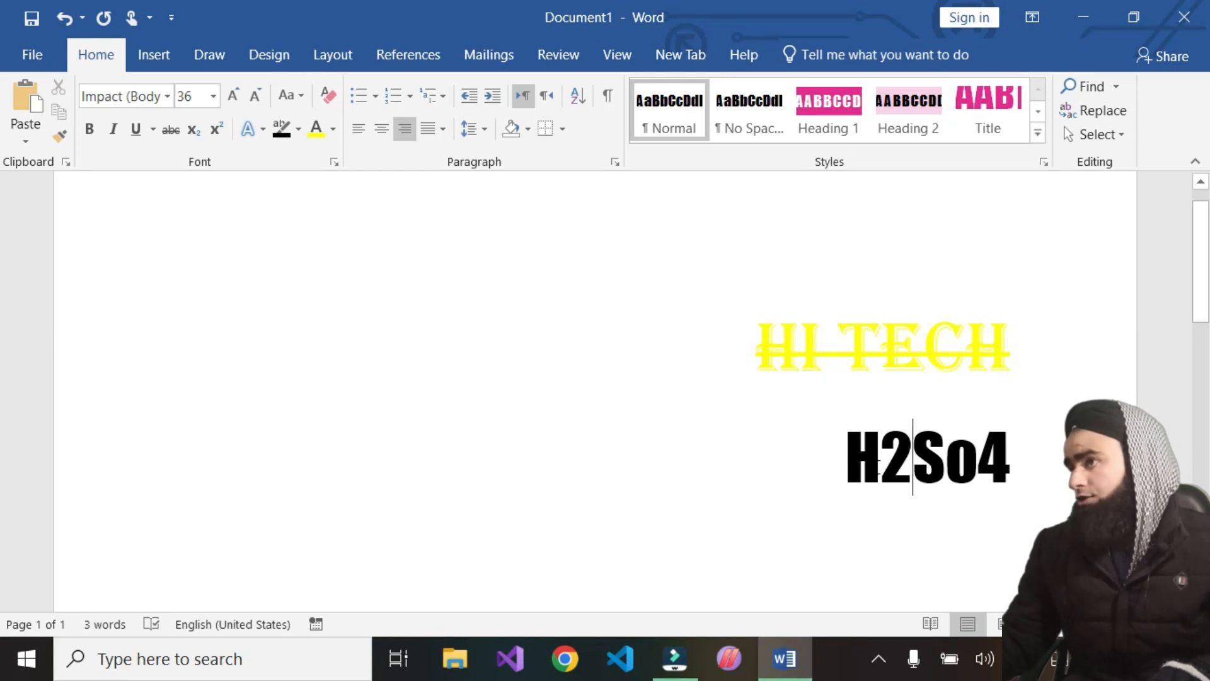
pyautogui.moveTo(887, 464)
pyautogui.mouseDown()
pyautogui.moveTo(905, 467)
pyautogui.moveTo(891, 464)
pyautogui.mouseUp()
pyautogui.click(903, 465)
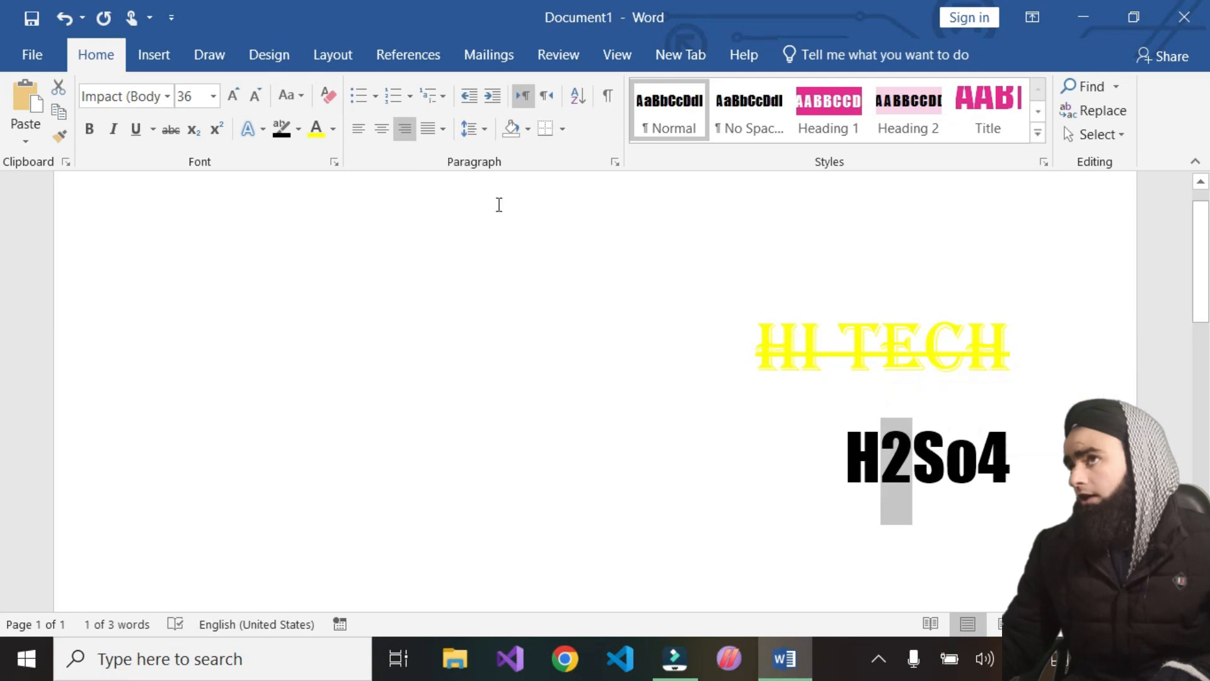
pyautogui.click(192, 131)
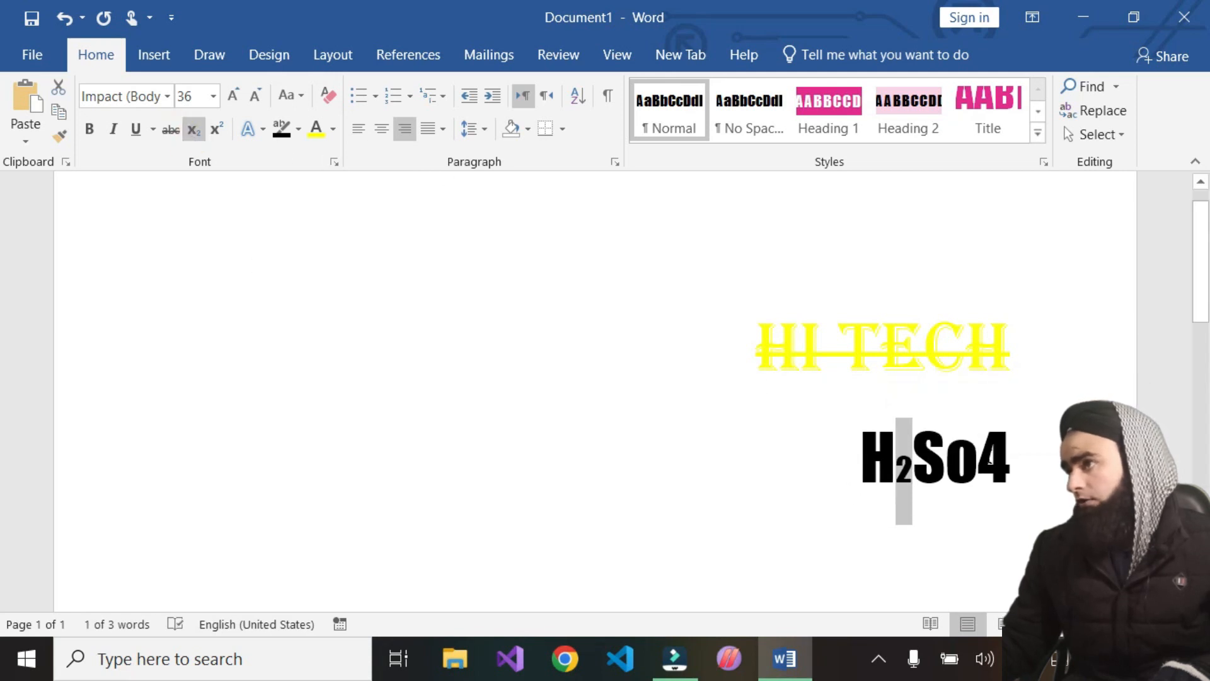
# Make the '4' at the end of the formula subscript
pyautogui.moveTo(981, 455); pyautogui.dragTo(1014, 458)
pyautogui.click(1020, 458)
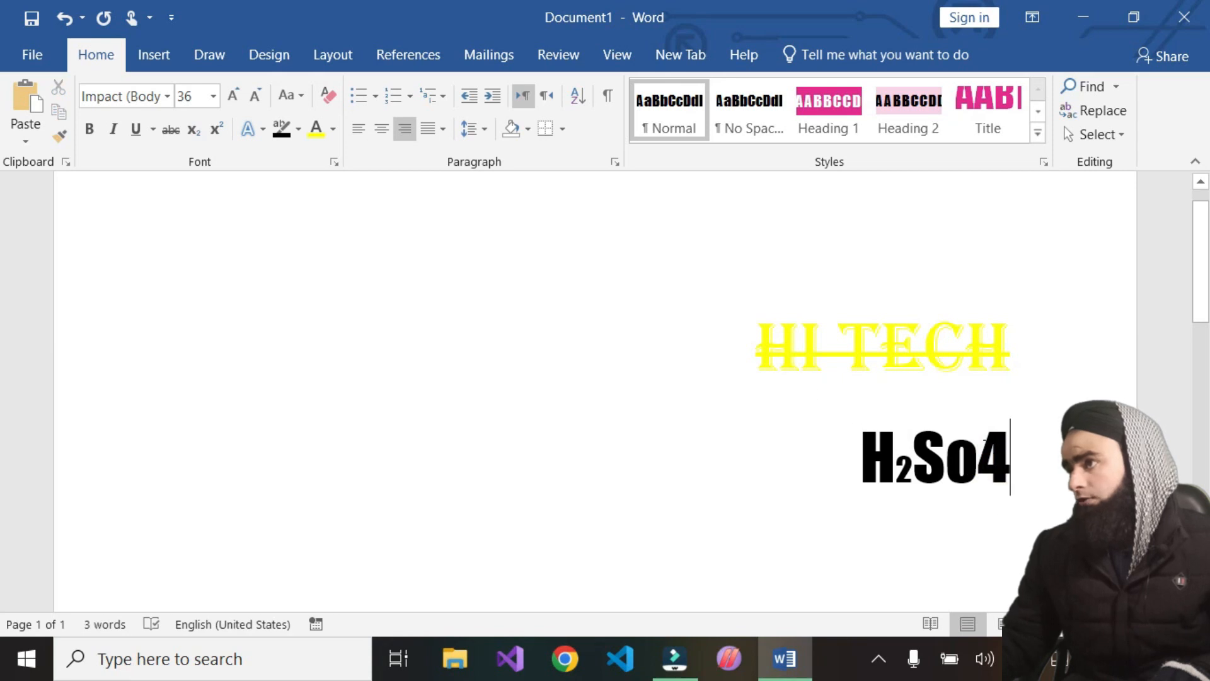
pyautogui.moveTo(1011, 453); pyautogui.dragTo(991, 452)
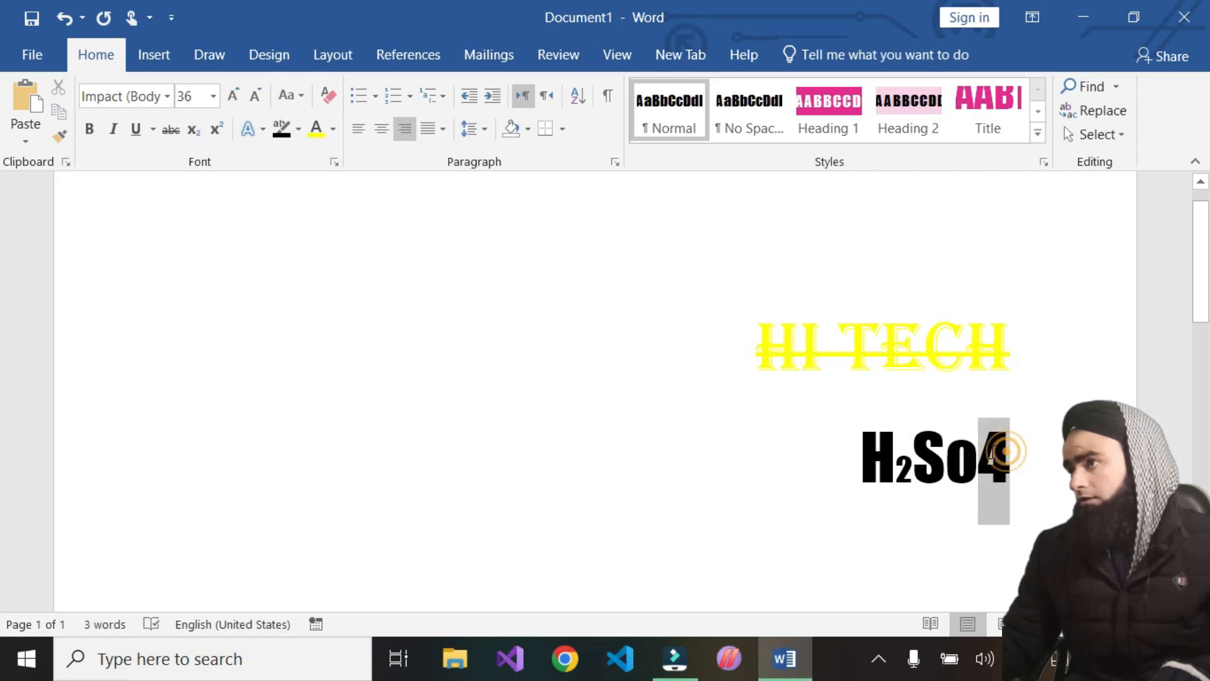
pyautogui.click(202, 138)
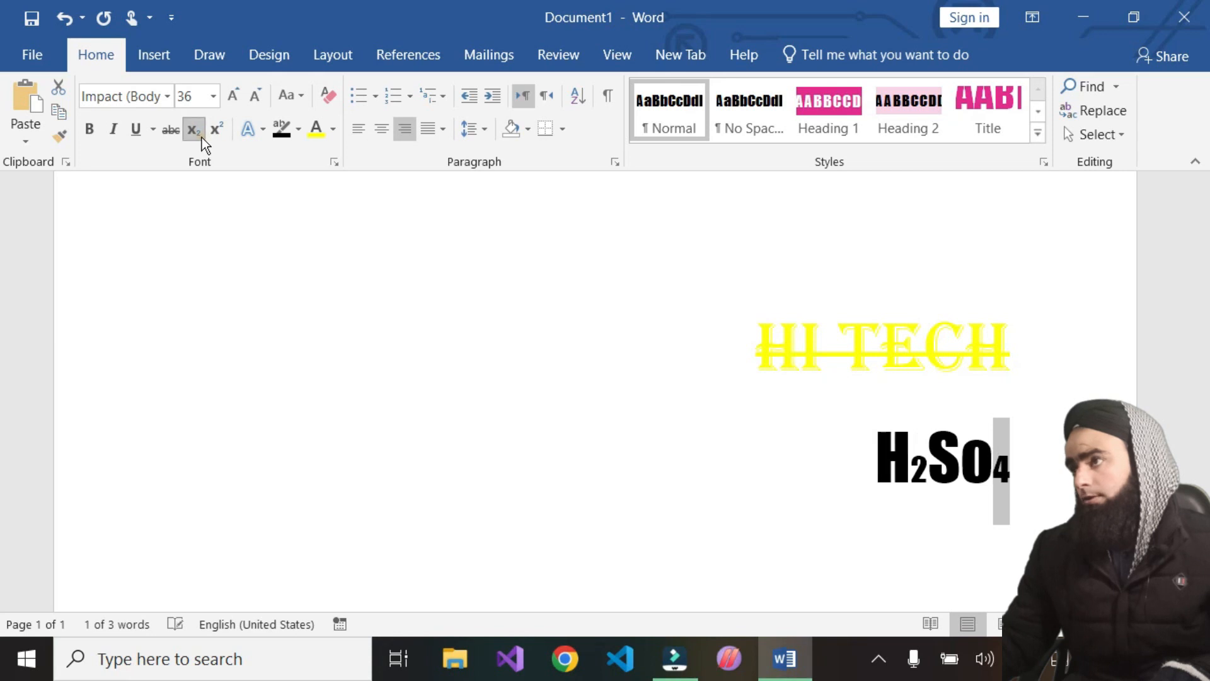
# Replace the lowercase 'o' in the formula with a capital 'O' to read H2SO4
pyautogui.click(899, 530)
pyautogui.click(911, 460)
pyautogui.click(993, 459)
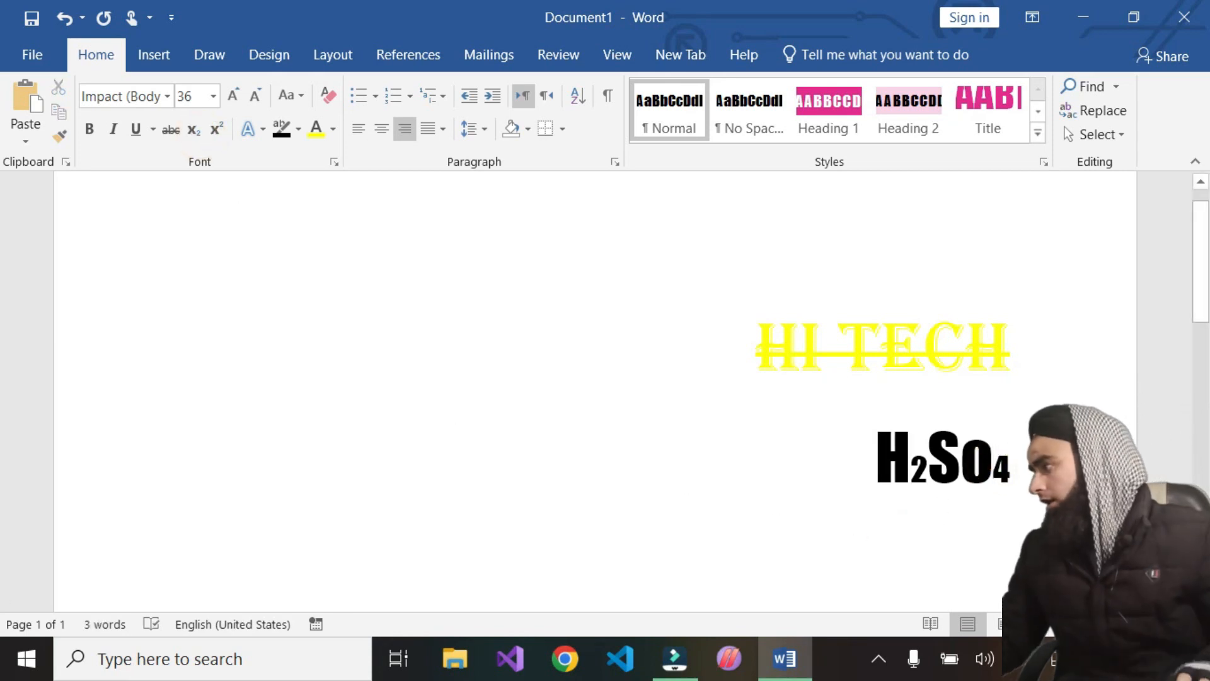
pyautogui.press('BackSpace')
pyautogui.write('O')
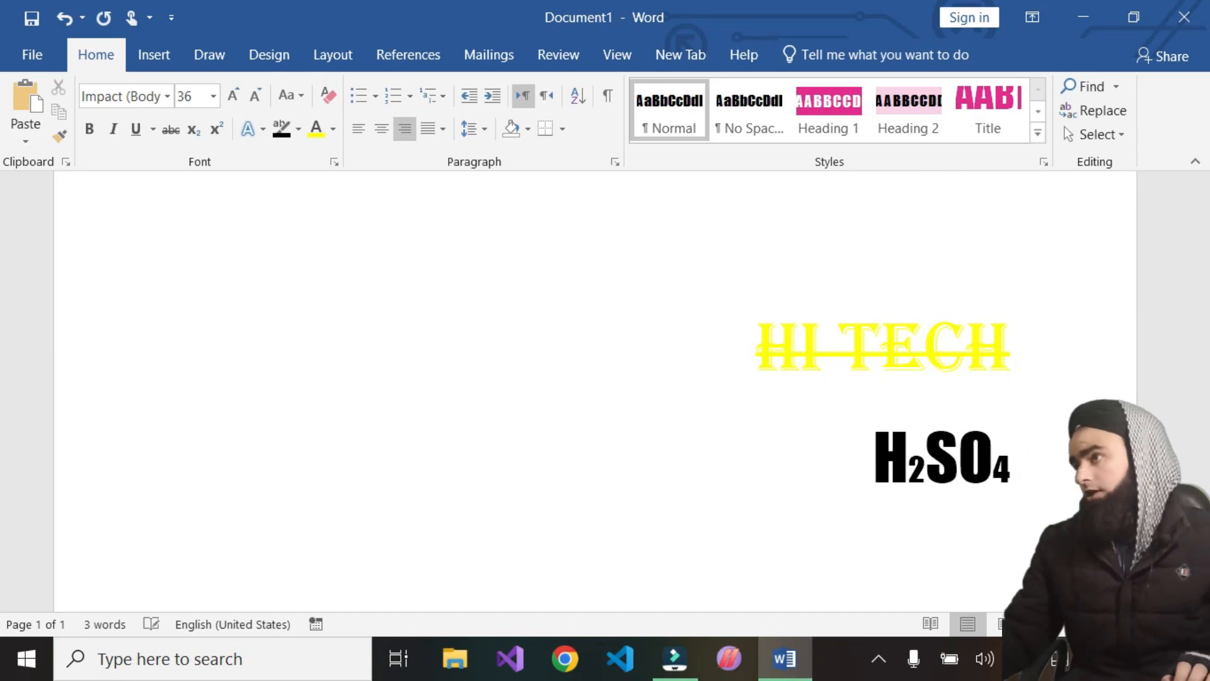
# Type '10th' on the line below the H2SO4 formula
pyautogui.click(1004, 565)
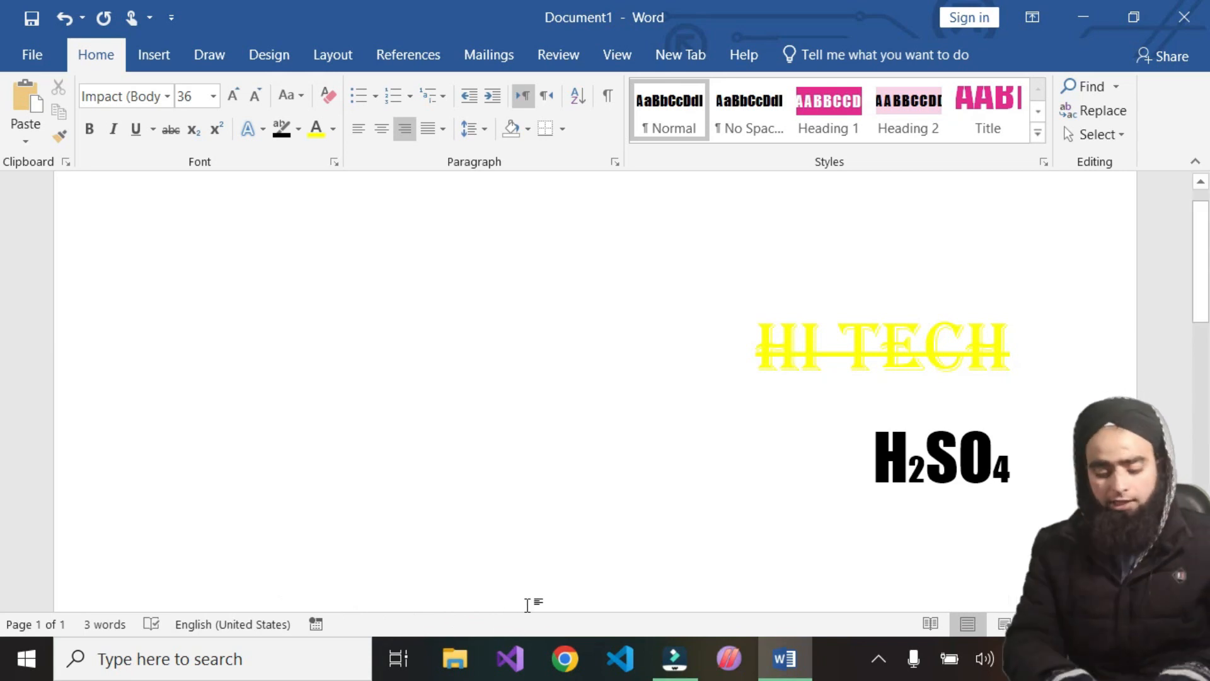
pyautogui.write('10thh')
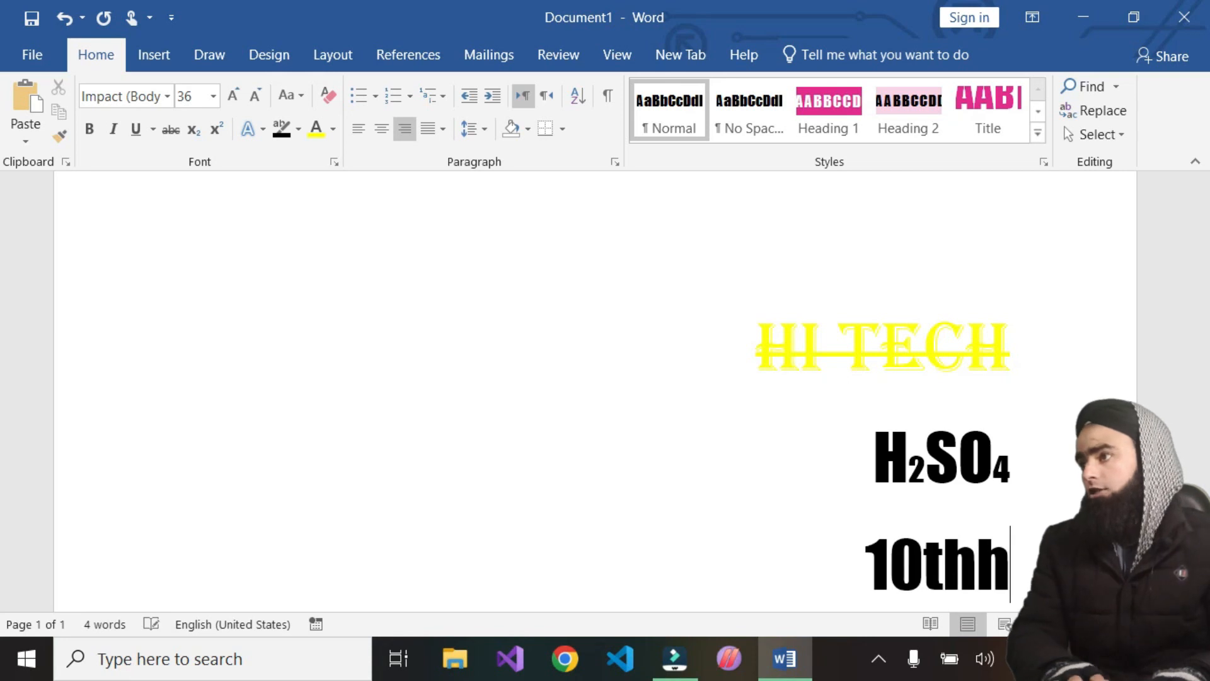
pyautogui.press('BackSpace')
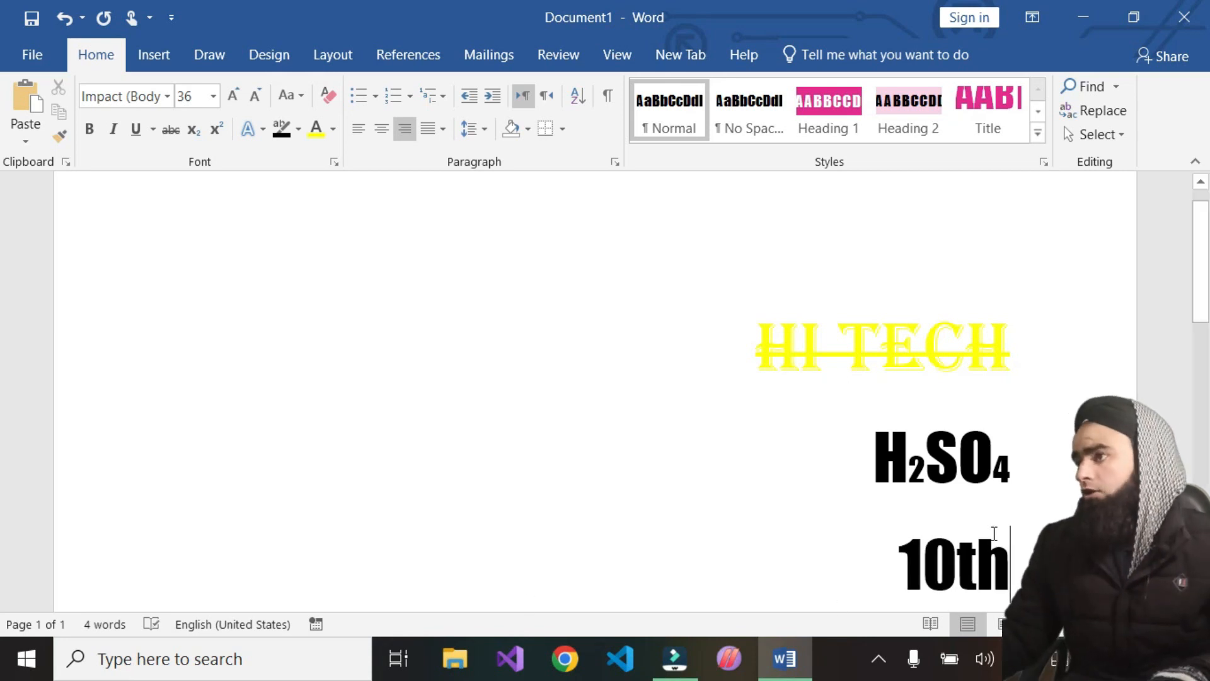
# Select 'th' in '10th' and make it superscript
pyautogui.moveTo(976, 561); pyautogui.dragTo(956, 561)
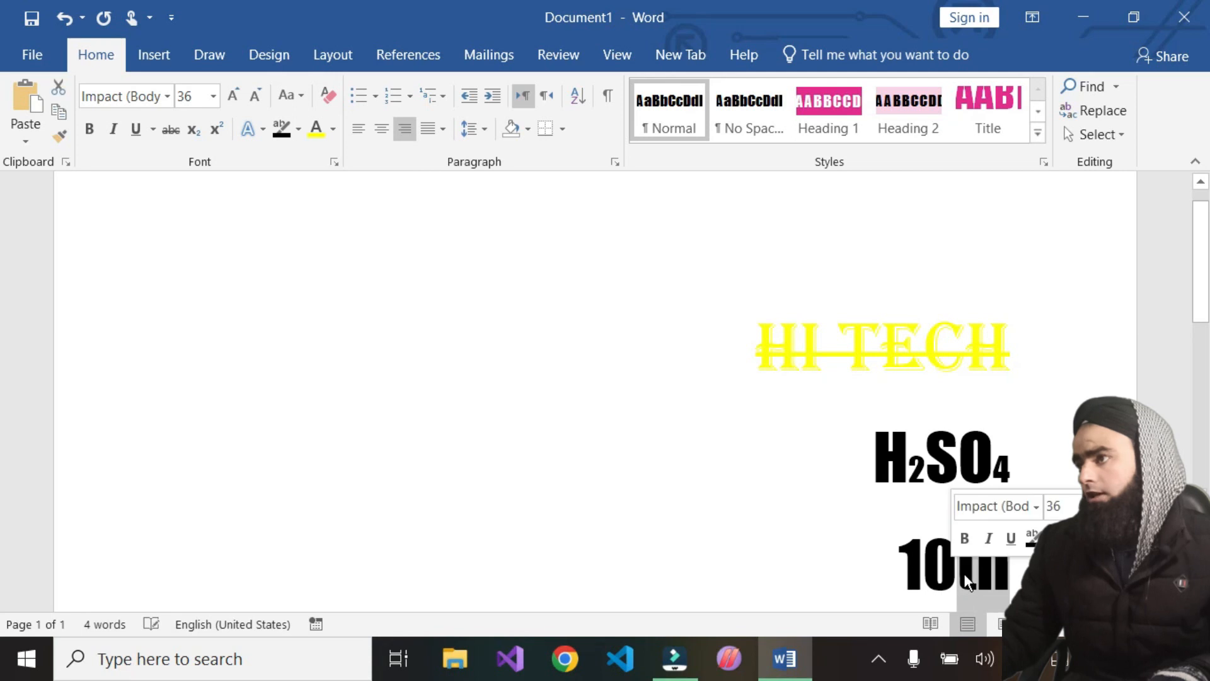
pyautogui.click(218, 129)
pyautogui.click(761, 556)
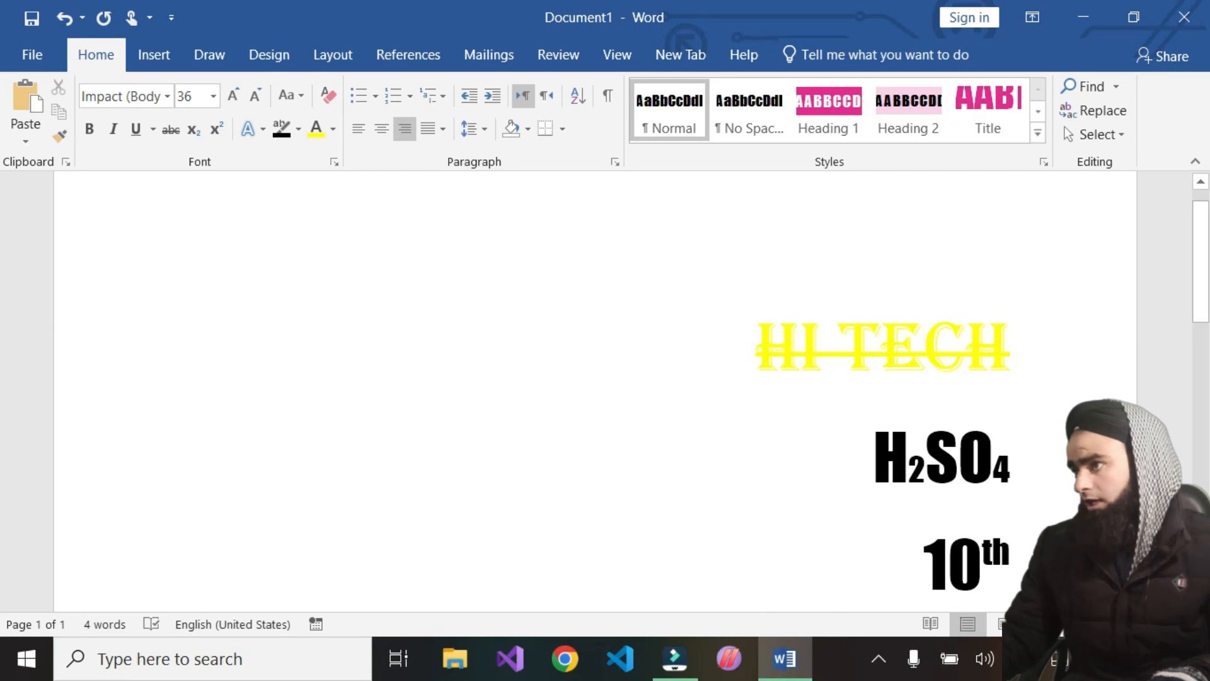
# Start a new line below '10th' and type '103'
pyautogui.click(1016, 566)
pyautogui.press('Return')
pyautogui.hotkey('ctrl', 'shift', '=')
pyautogui.write('10.')
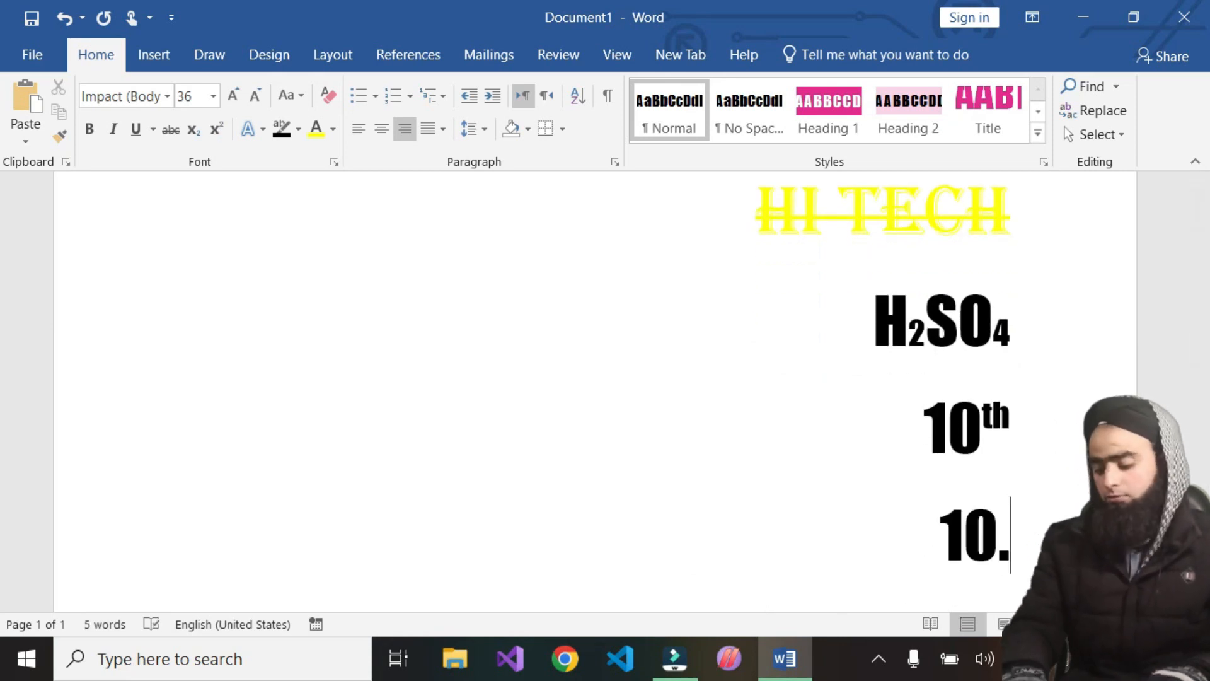
pyautogui.press('BackSpace')
pyautogui.write('3')
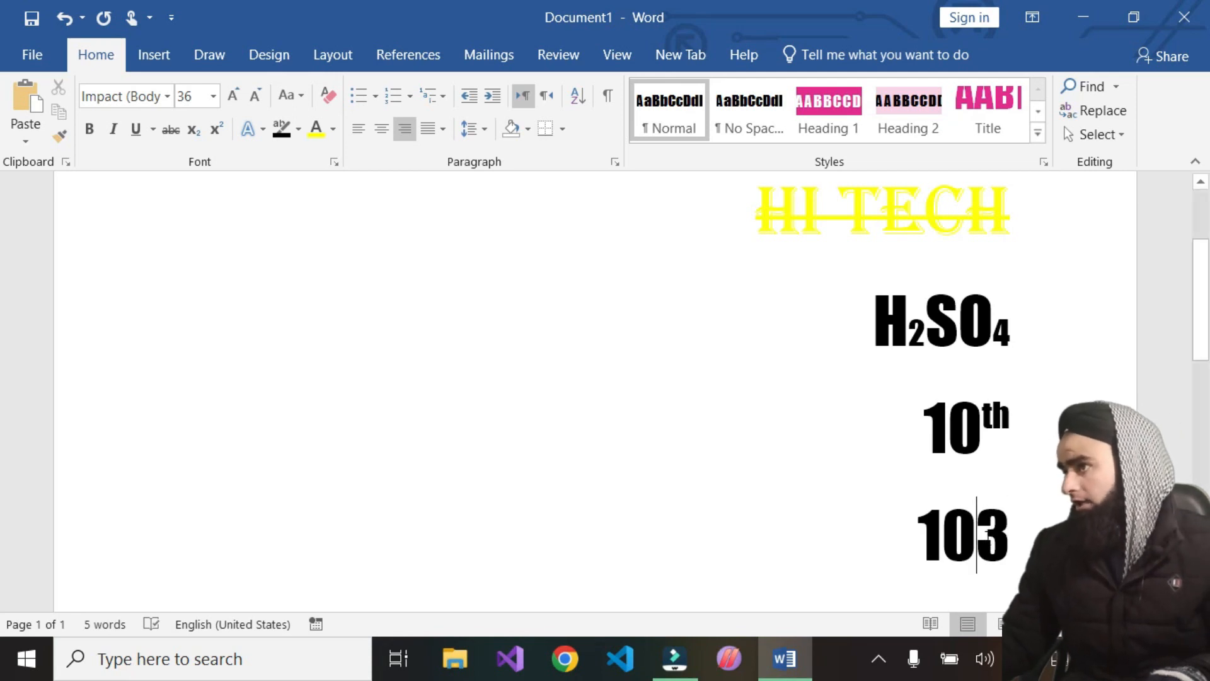
# Select the '3' in '103' and make it superscript
pyautogui.tripleClick(982, 532)
pyautogui.click(1009, 543)
pyautogui.moveTo(1010, 540); pyautogui.dragTo(988, 546)
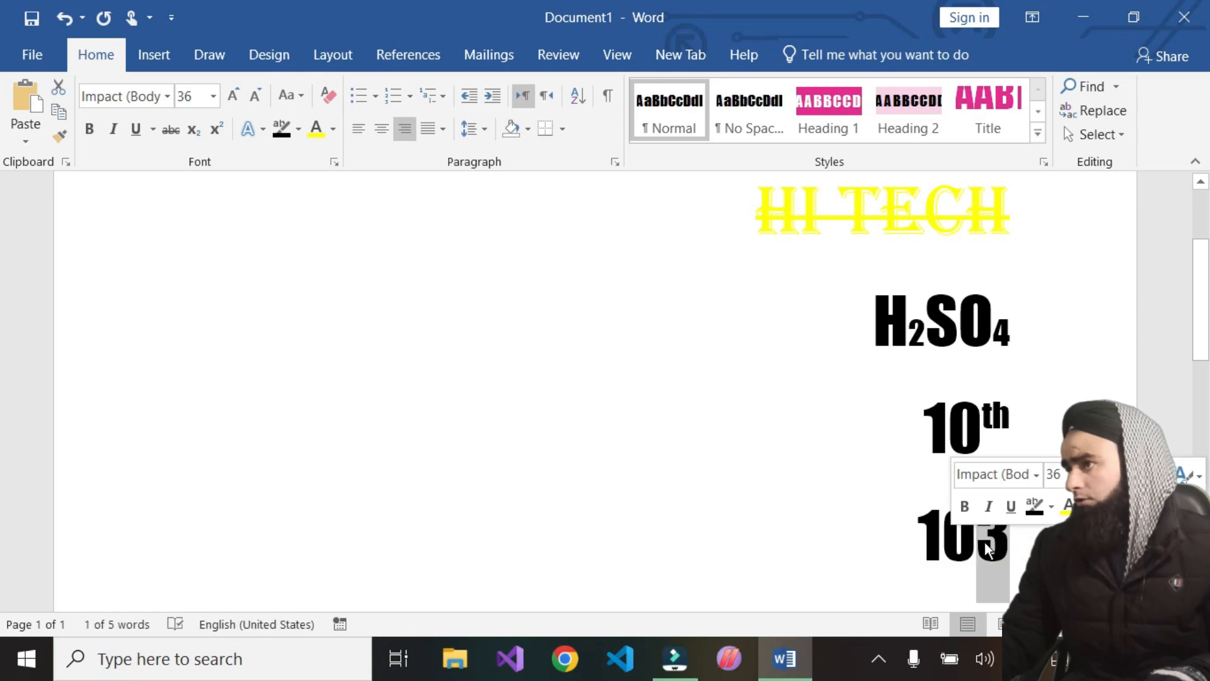
pyautogui.click(214, 128)
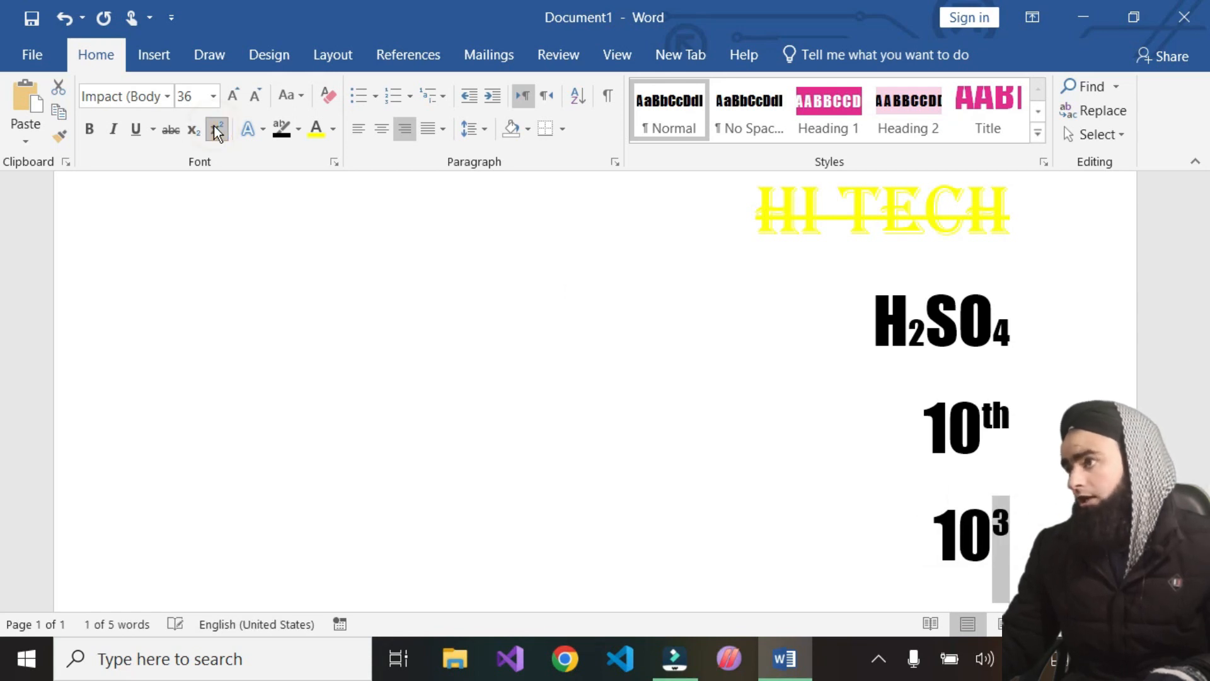
pyautogui.click(927, 566)
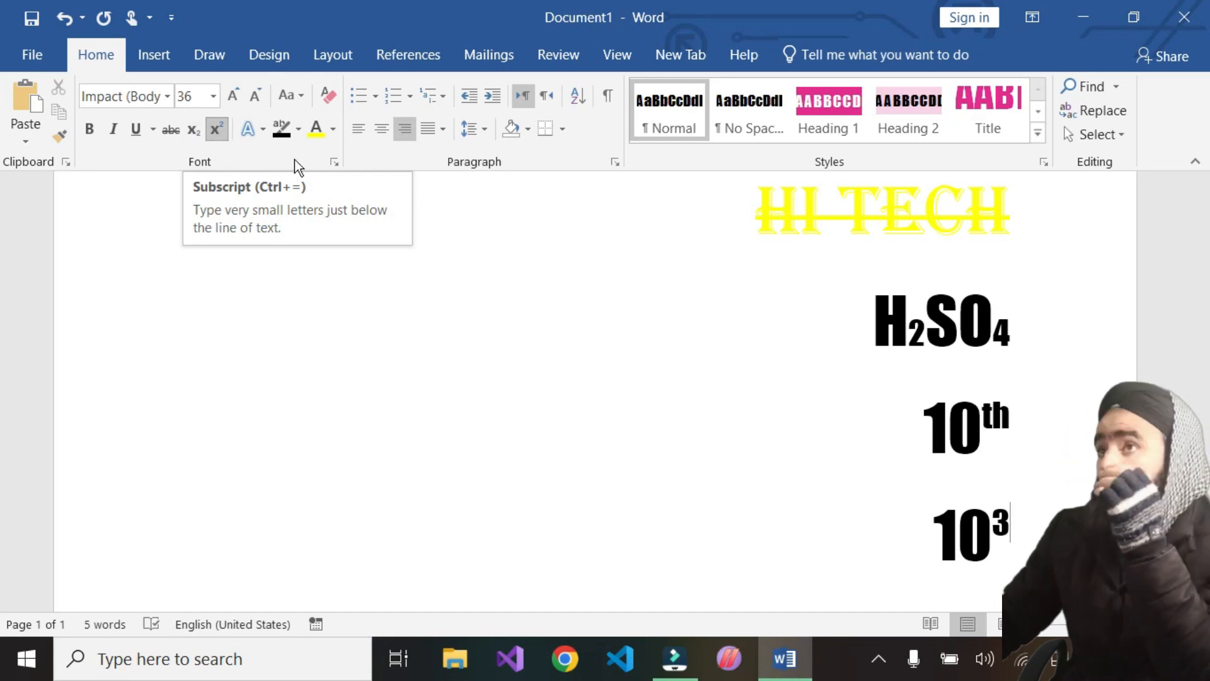
# Select the '10th' line and enlarge its font size step by step up to 180
pyautogui.click(462, 337)
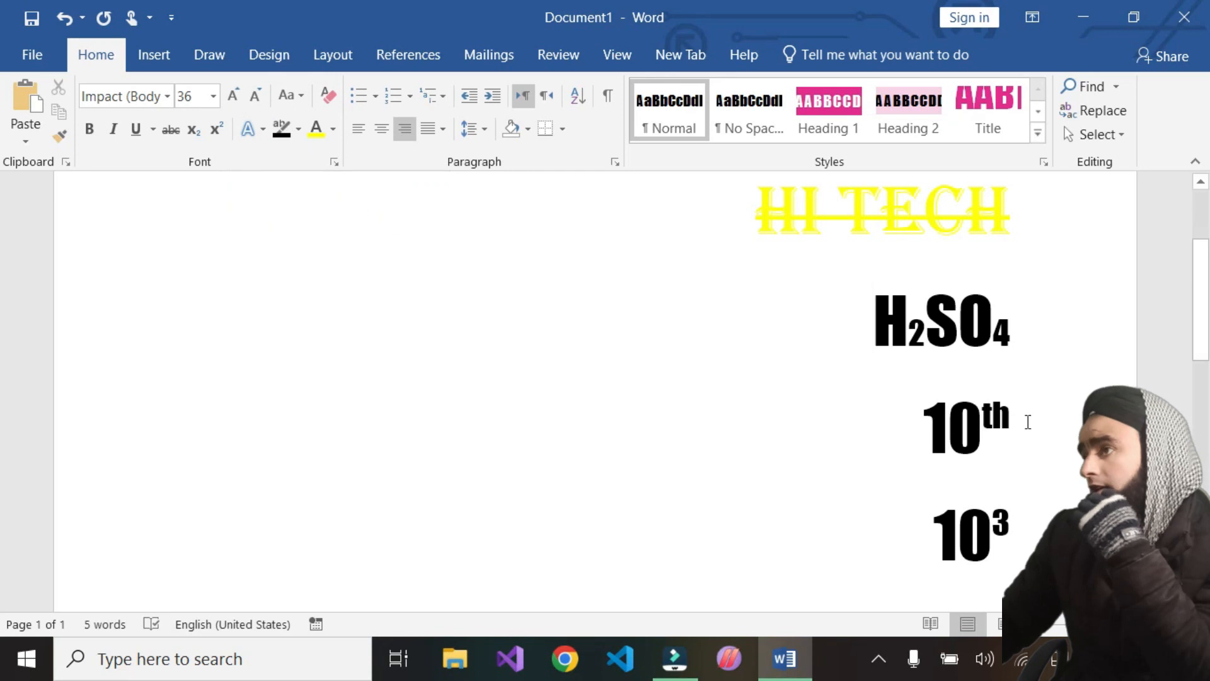
pyautogui.moveTo(1031, 421); pyautogui.dragTo(843, 424)
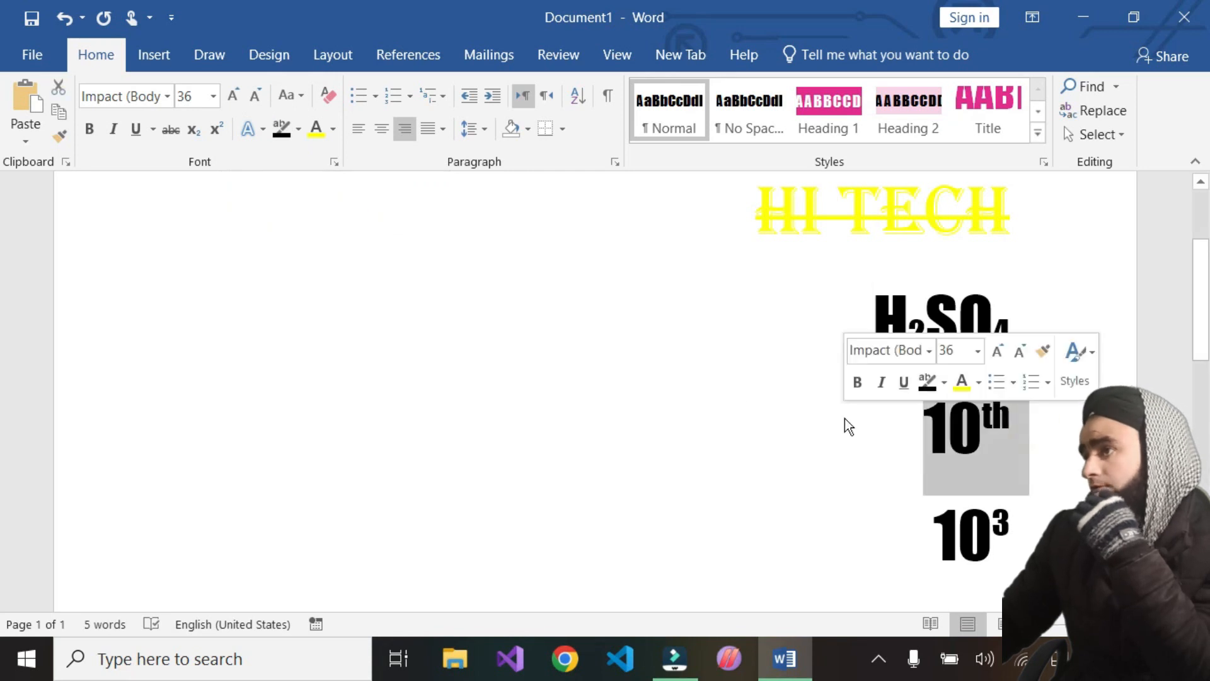
pyautogui.click(239, 101)
pyautogui.click(237, 103)
pyautogui.click(237, 103)
pyautogui.click(237, 104)
pyautogui.click(237, 103)
pyautogui.click(237, 103)
pyautogui.click(237, 104)
pyautogui.click(237, 104)
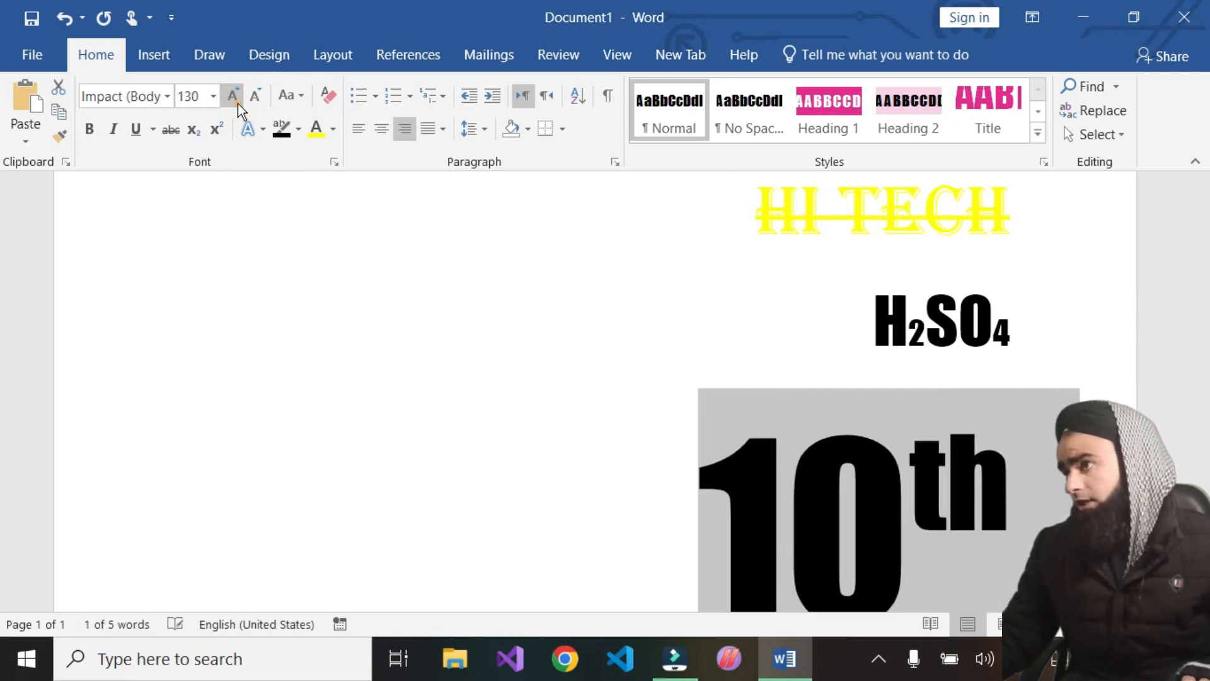
pyautogui.click(237, 103)
pyautogui.click(237, 103)
pyautogui.click(237, 104)
pyautogui.click(237, 103)
pyautogui.click(237, 104)
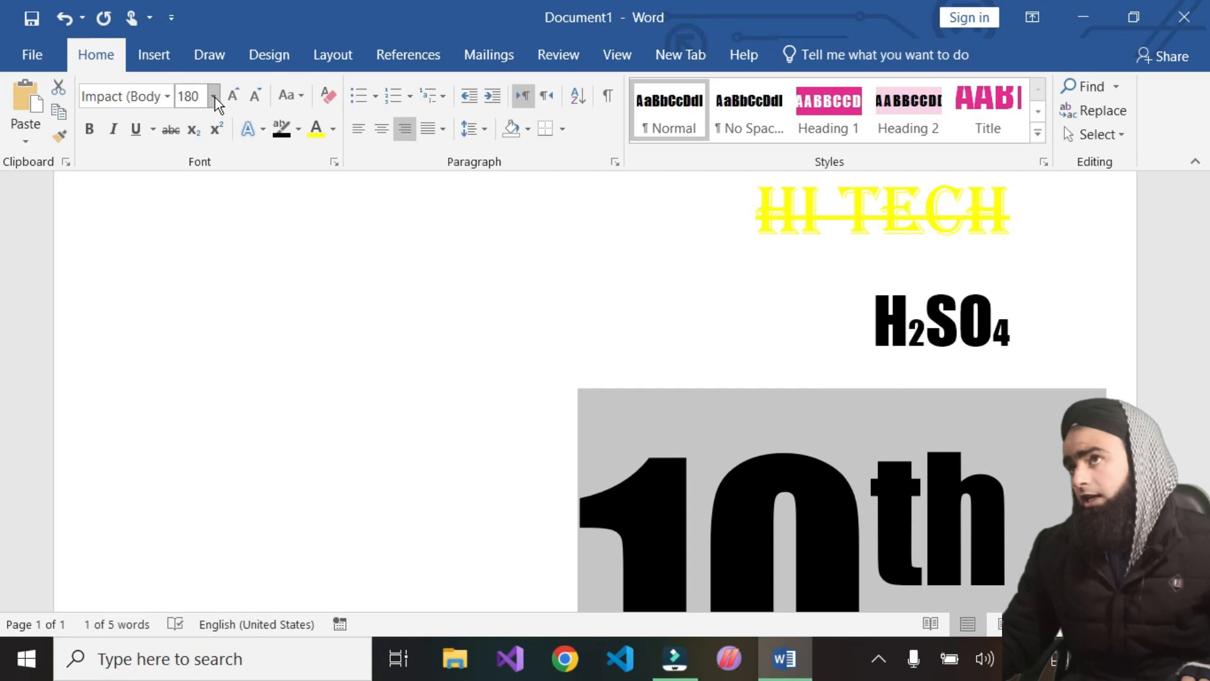
# Shrink the '10th' font size step by step, then set it to 72
pyautogui.click(214, 97)
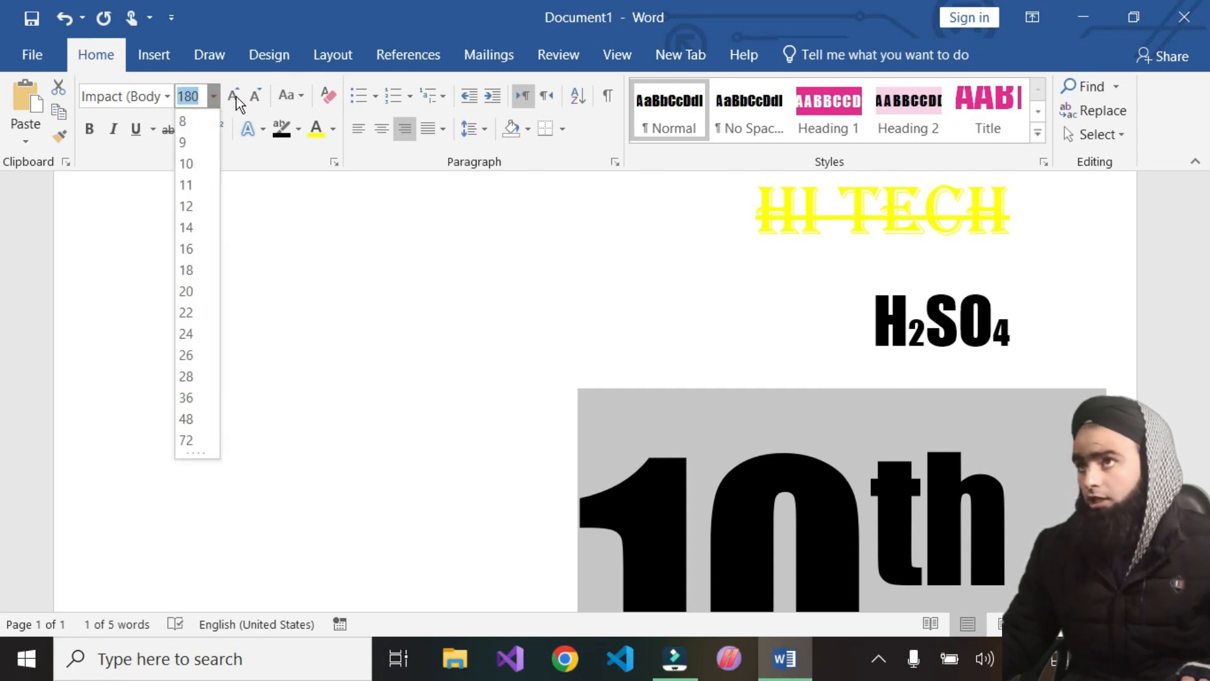
pyautogui.click(264, 100)
pyautogui.click(264, 100)
pyautogui.click(265, 101)
pyautogui.click(265, 101)
pyautogui.click(265, 101)
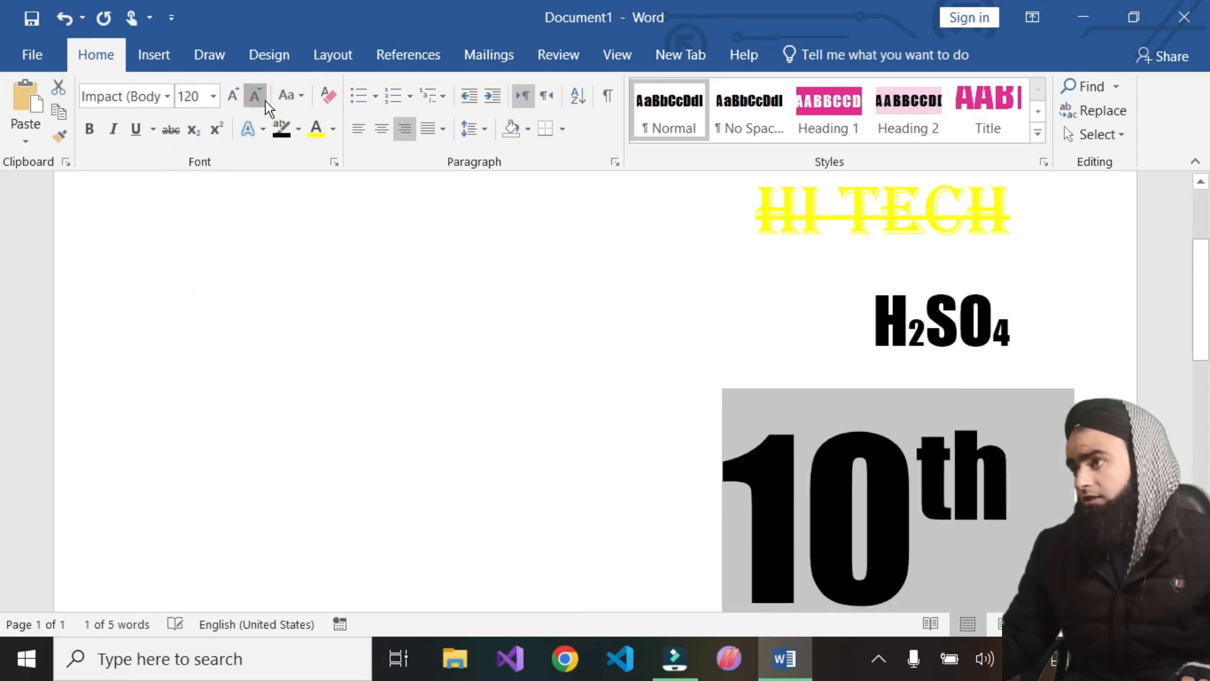
pyautogui.click(265, 101)
pyautogui.click(264, 101)
pyautogui.click(265, 101)
pyautogui.click(266, 101)
pyautogui.click(266, 101)
pyautogui.click(266, 101)
pyautogui.click(266, 101)
pyautogui.click(266, 101)
pyautogui.click(266, 101)
pyautogui.click(266, 101)
pyautogui.click(266, 100)
pyautogui.click(266, 101)
pyautogui.click(266, 101)
pyautogui.click(266, 101)
pyautogui.click(266, 101)
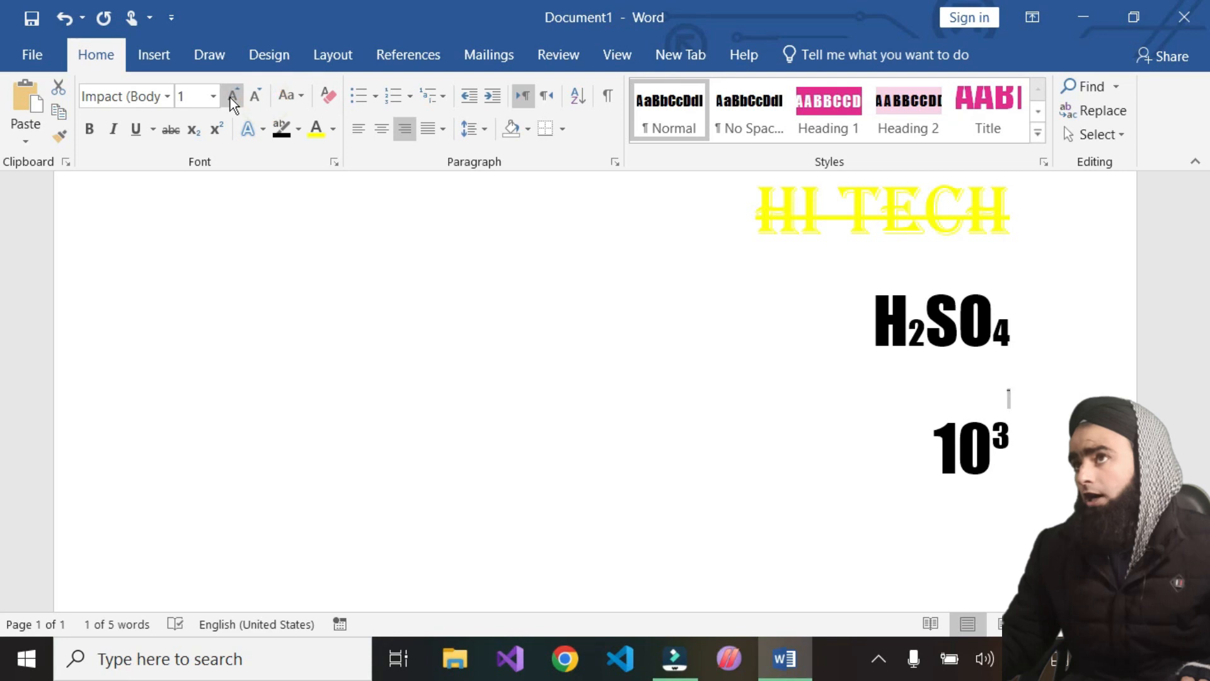
pyautogui.click(214, 96)
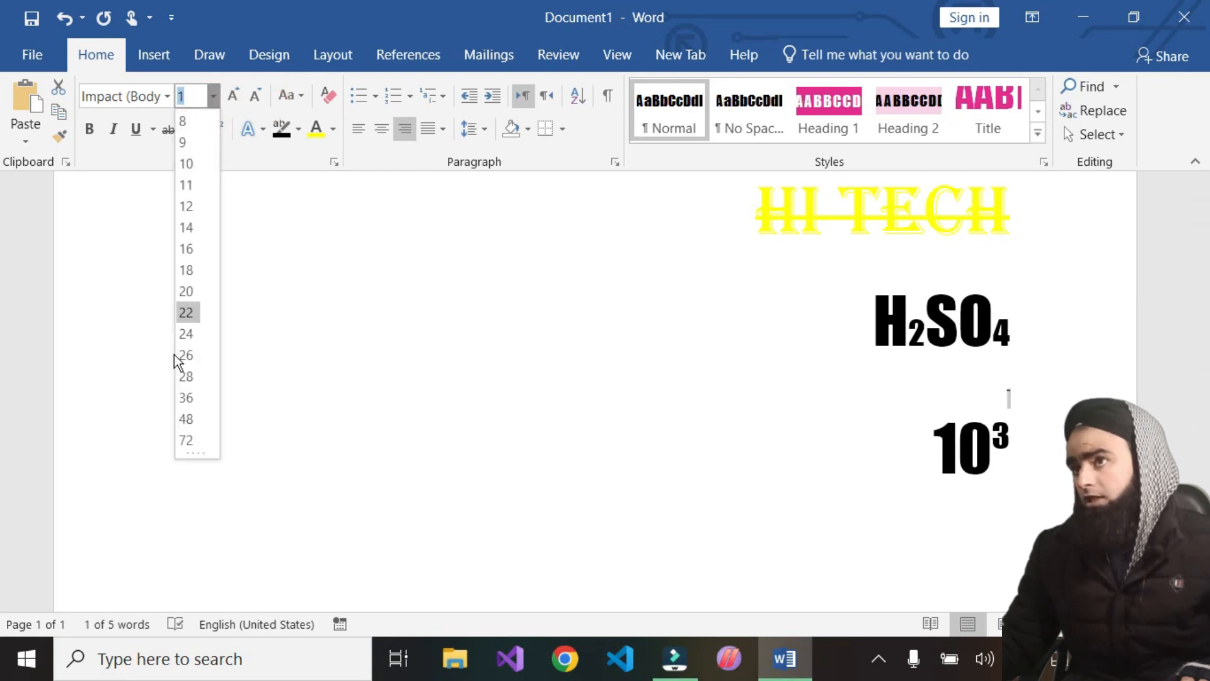
pyautogui.click(186, 439)
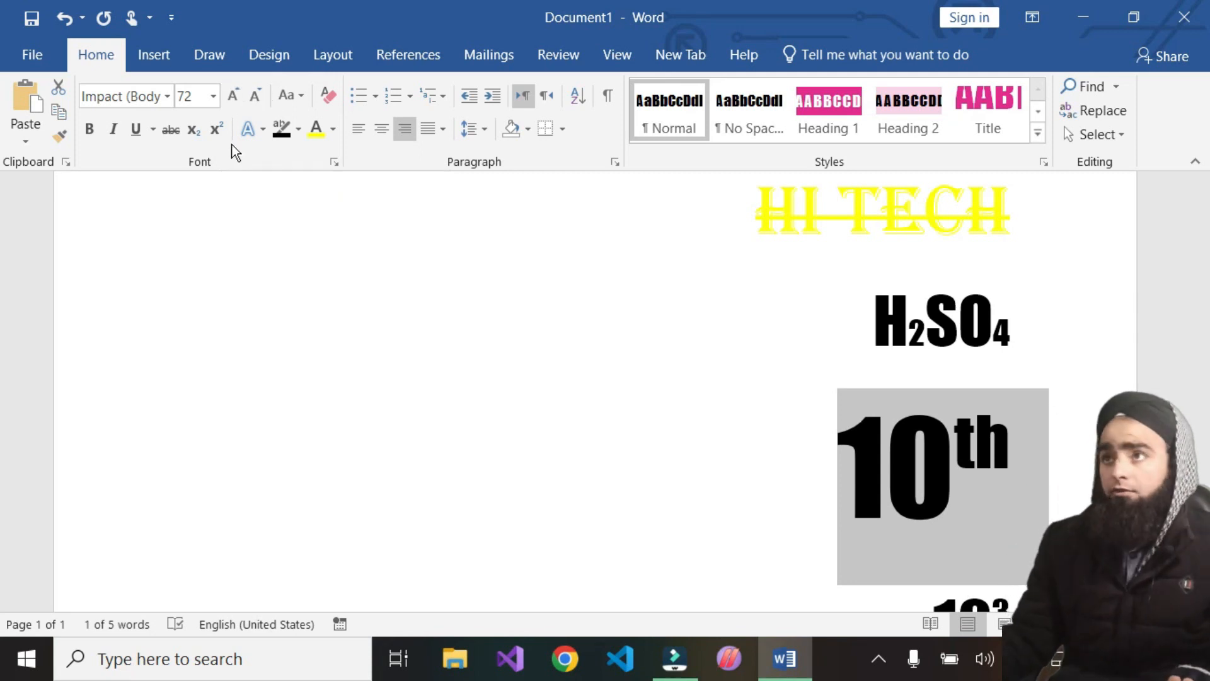
# Apply the plain black text effect to '10th' from the text effects gallery
pyautogui.click(261, 130)
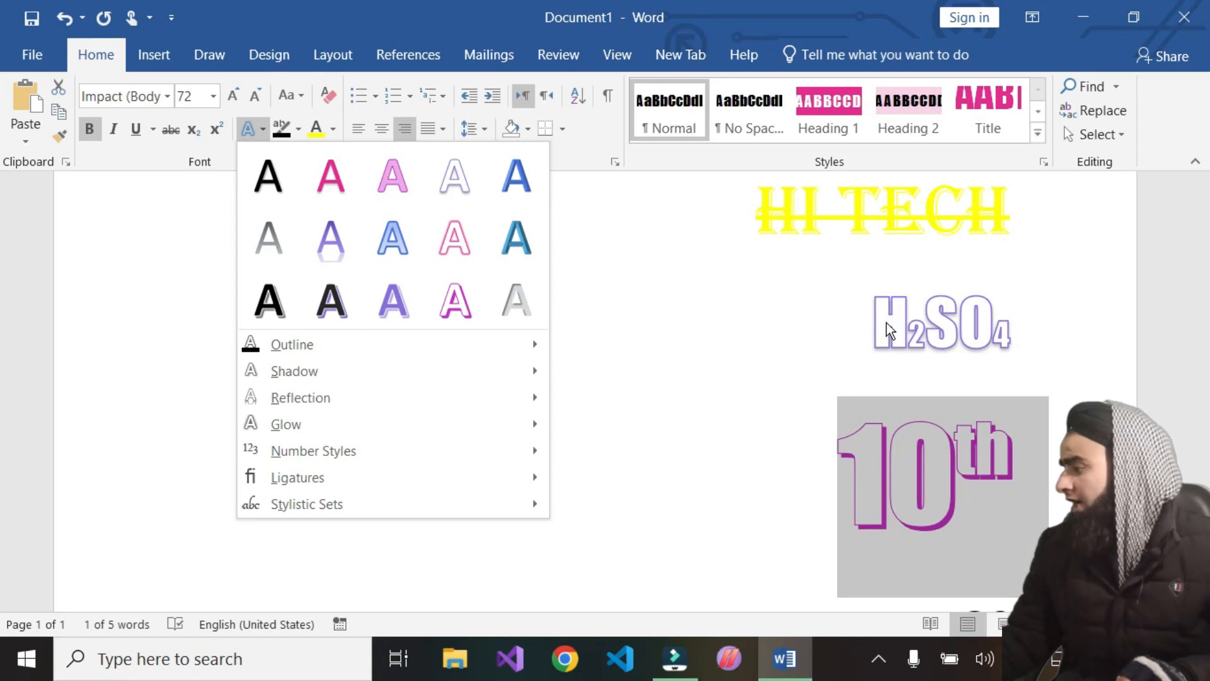
pyautogui.moveTo(360, 344)
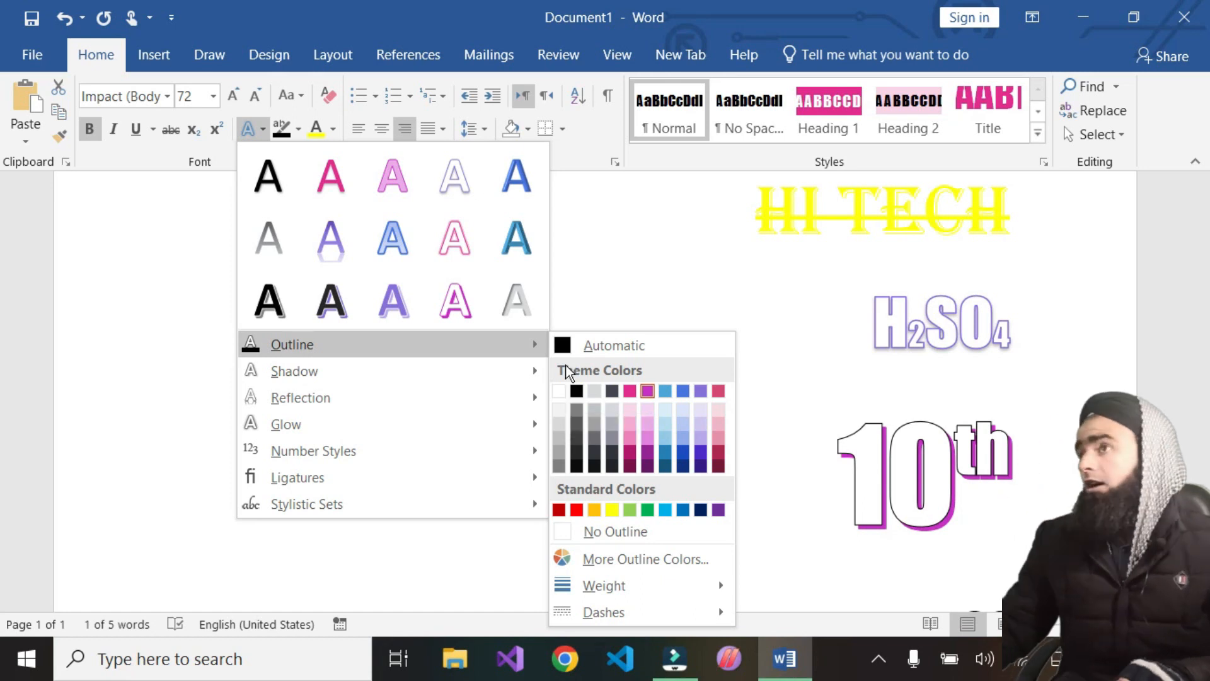
pyautogui.click(267, 186)
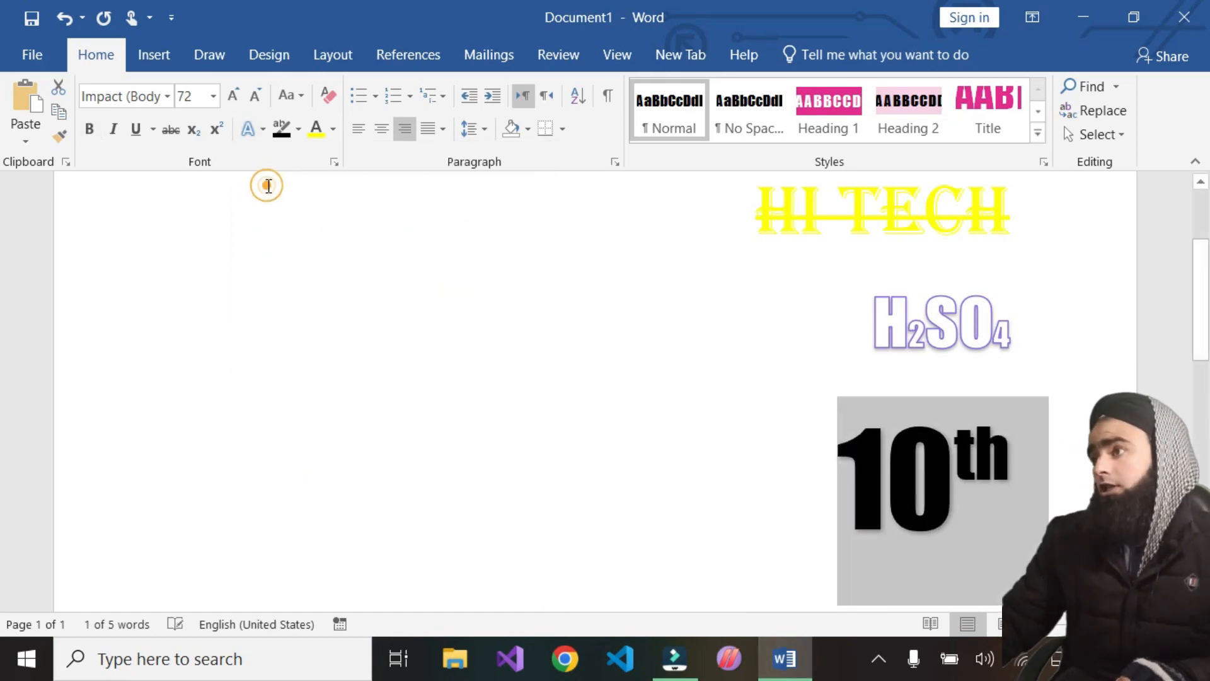
# Select '10th' and give its text outline a 4½ pt weight
pyautogui.click(926, 495)
pyautogui.moveTo(1012, 493); pyautogui.dragTo(838, 485)
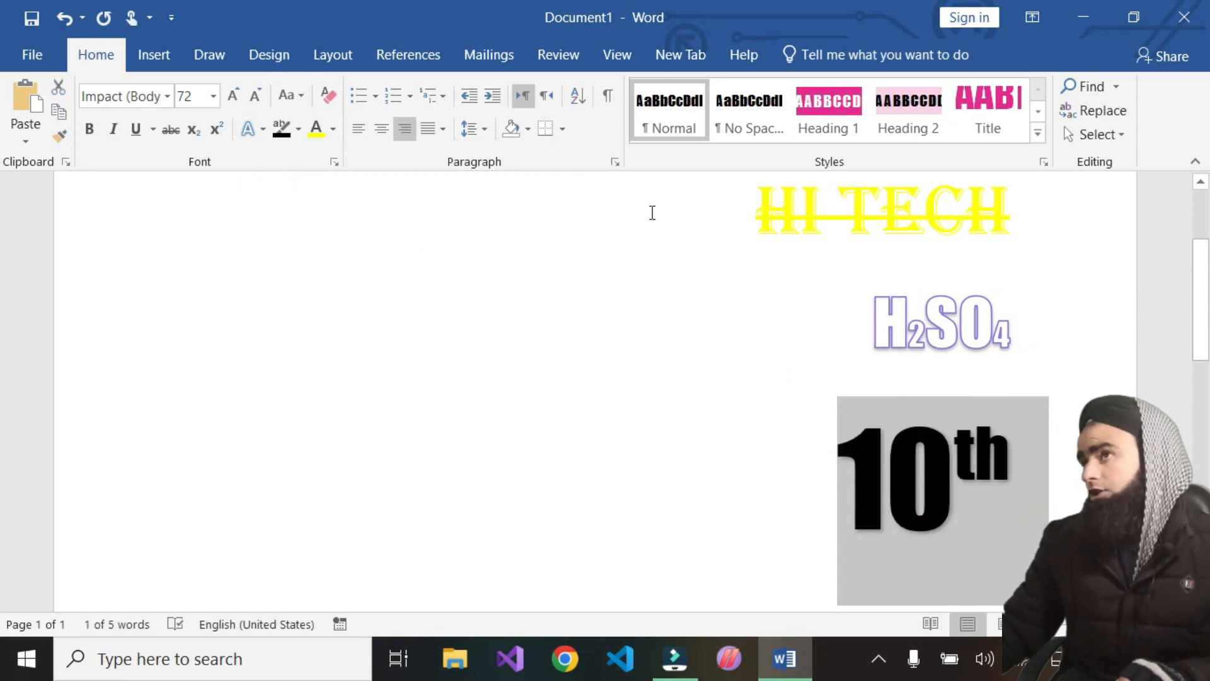
pyautogui.click(263, 135)
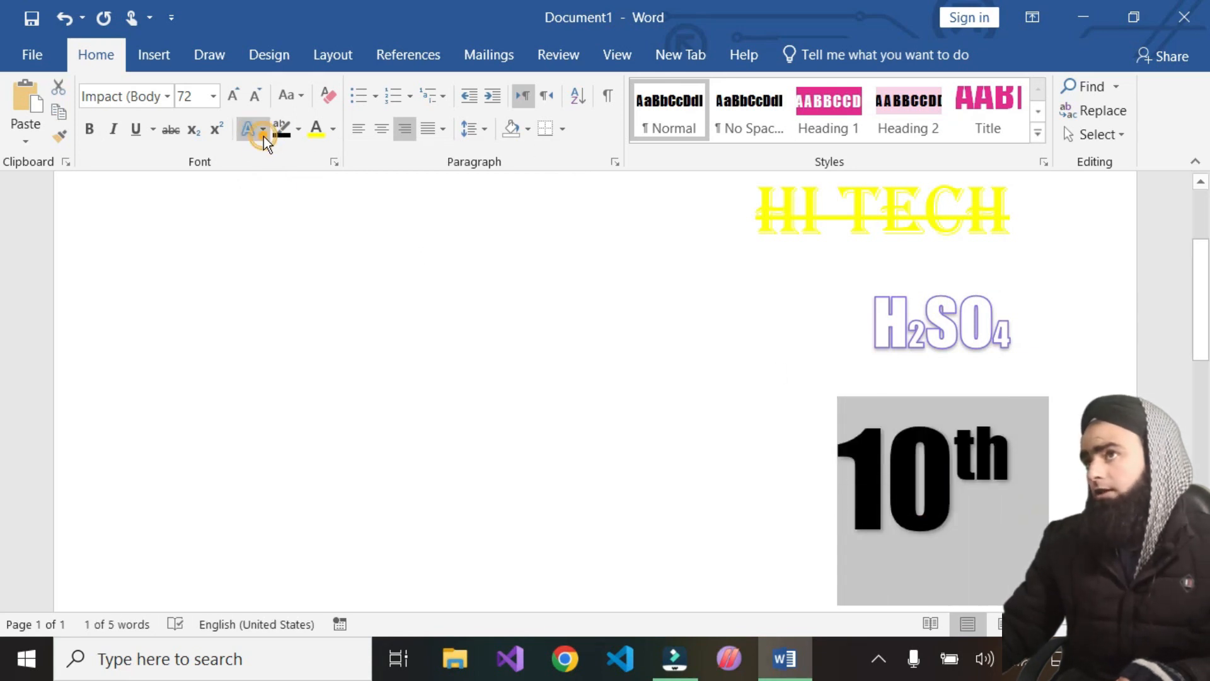
pyautogui.moveTo(281, 350)
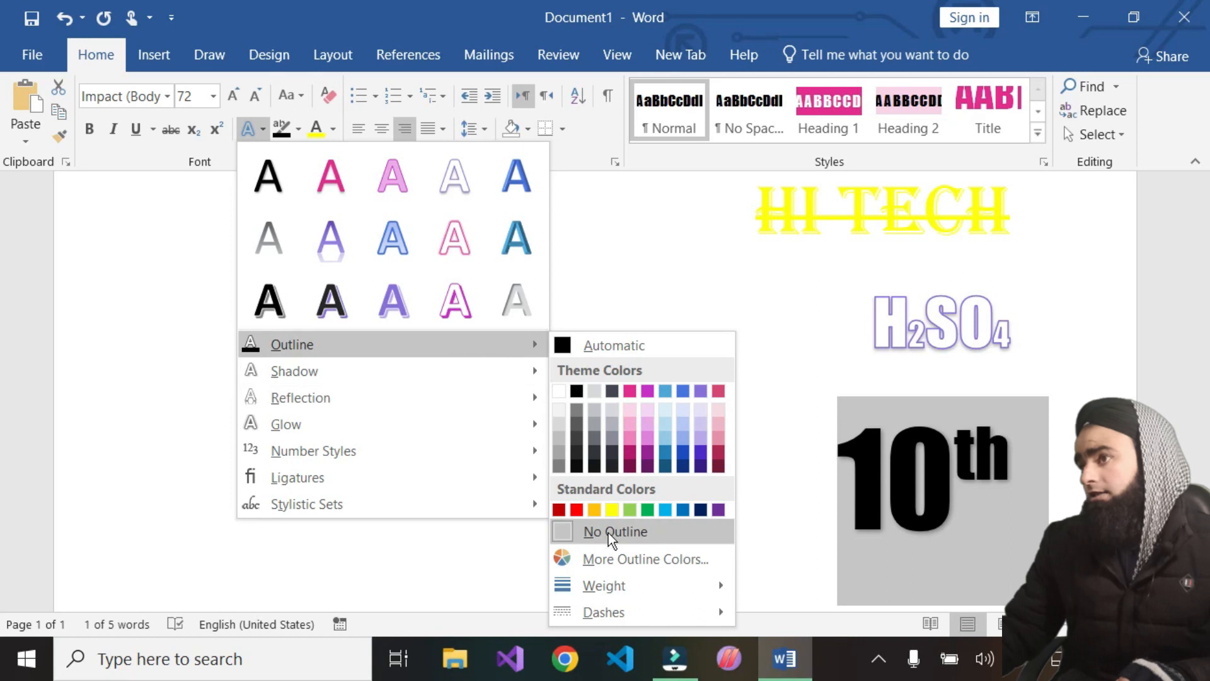
pyautogui.moveTo(622, 588)
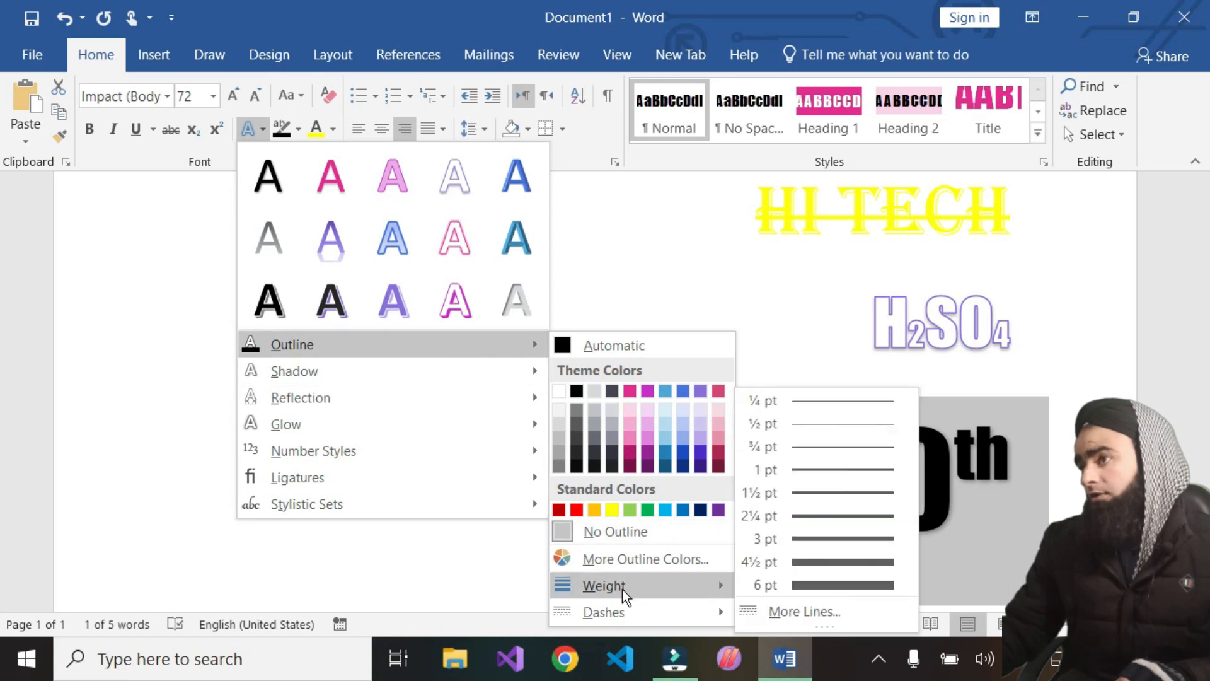
pyautogui.click(829, 560)
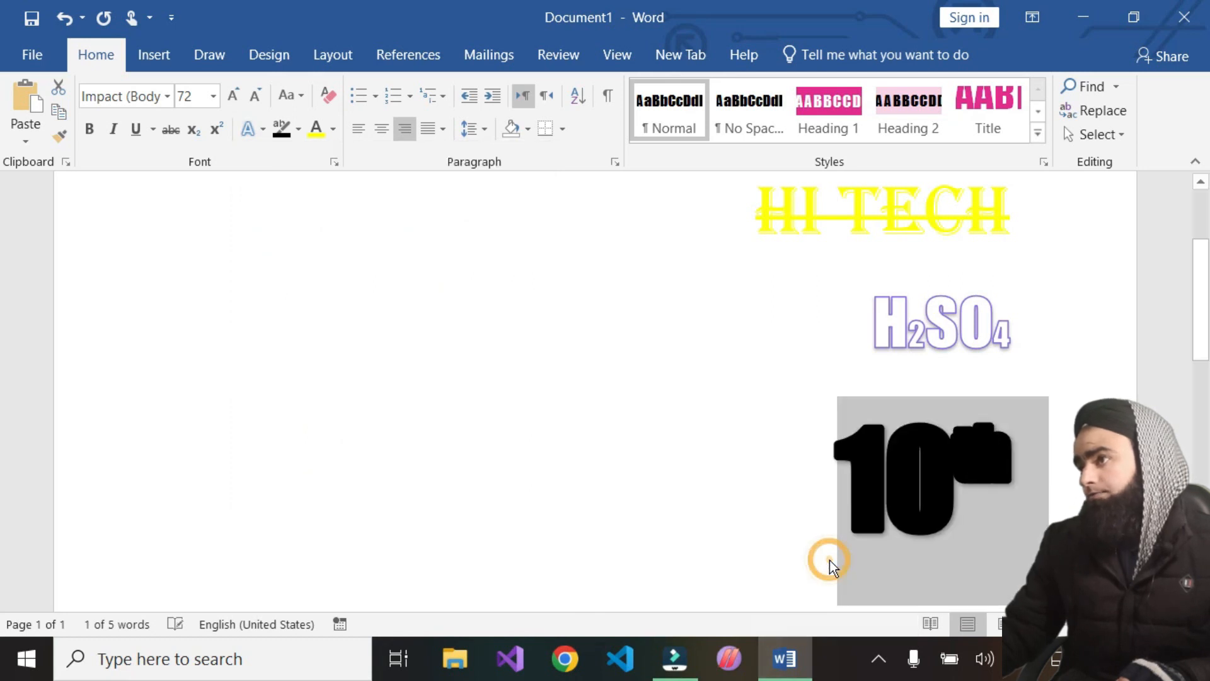
# Set the '10th' text outline colour to a pink theme colour
pyautogui.click(263, 129)
pyautogui.moveTo(416, 347)
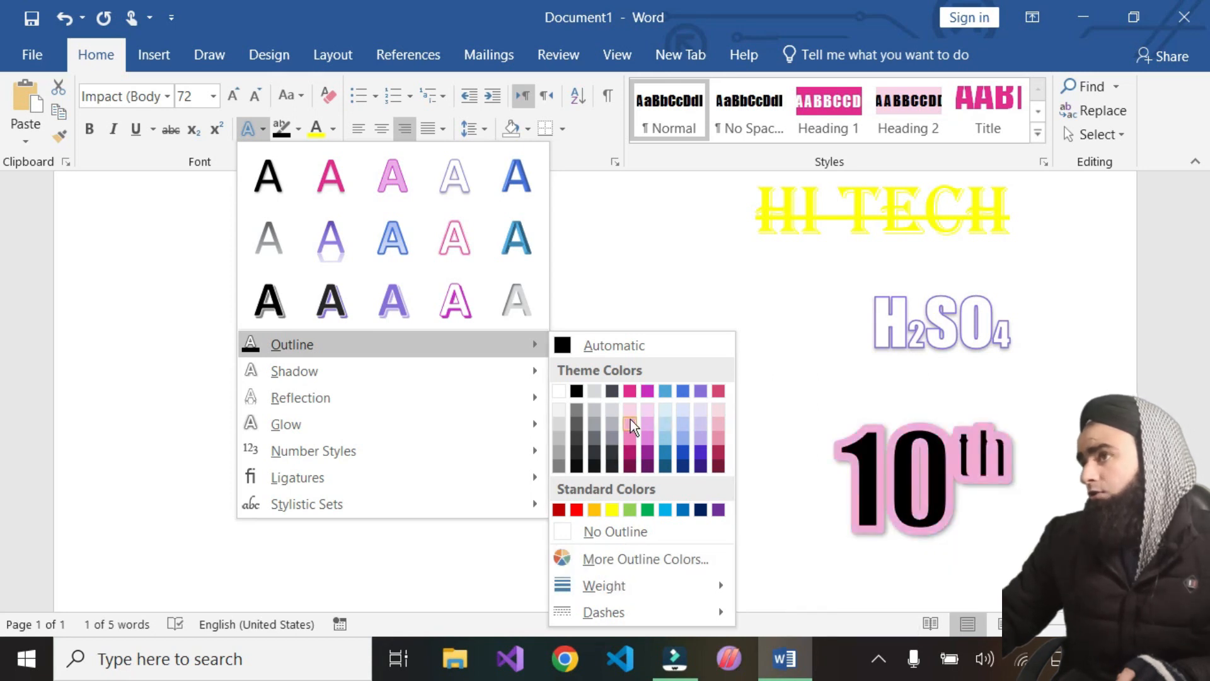
pyautogui.click(630, 391)
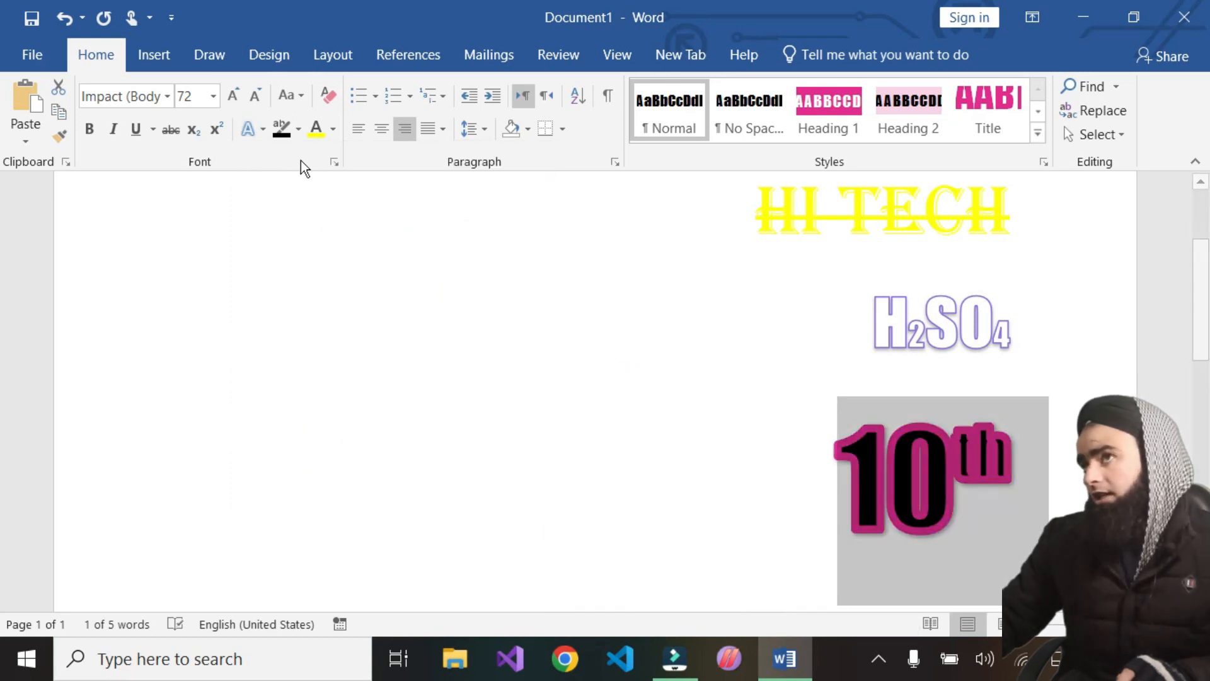
# Set the '10th' outline to a custom purple colour, RGB 93, 22, 250
pyautogui.click(263, 128)
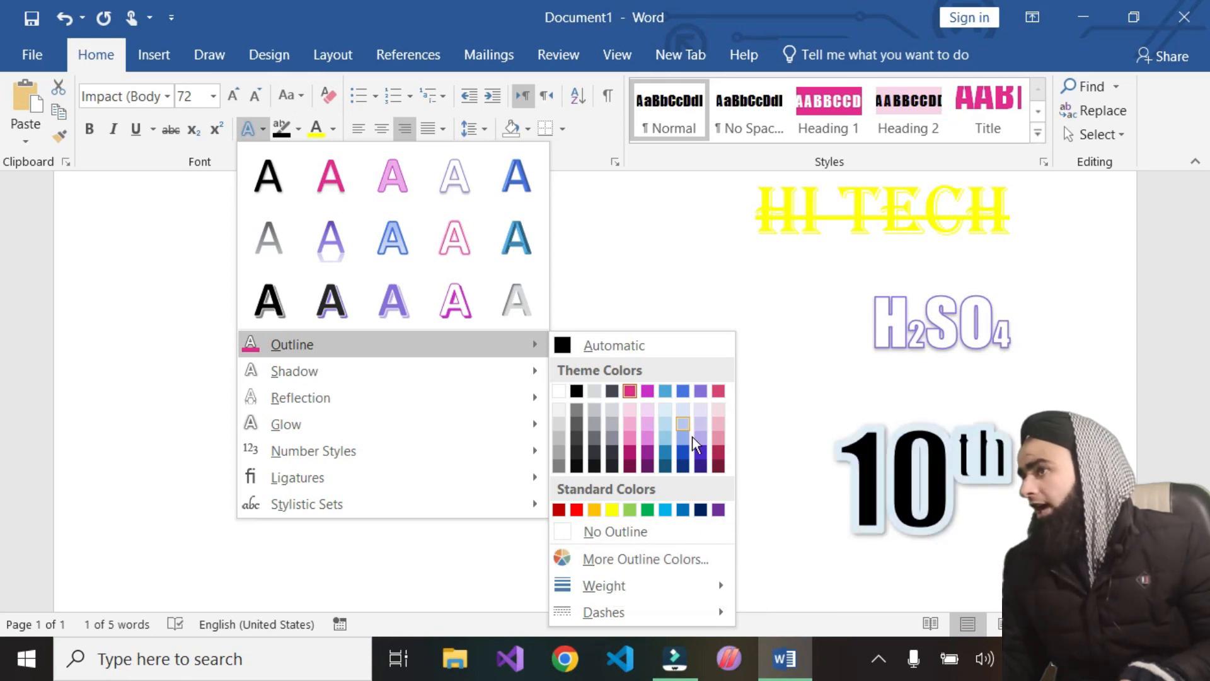
pyautogui.click(642, 559)
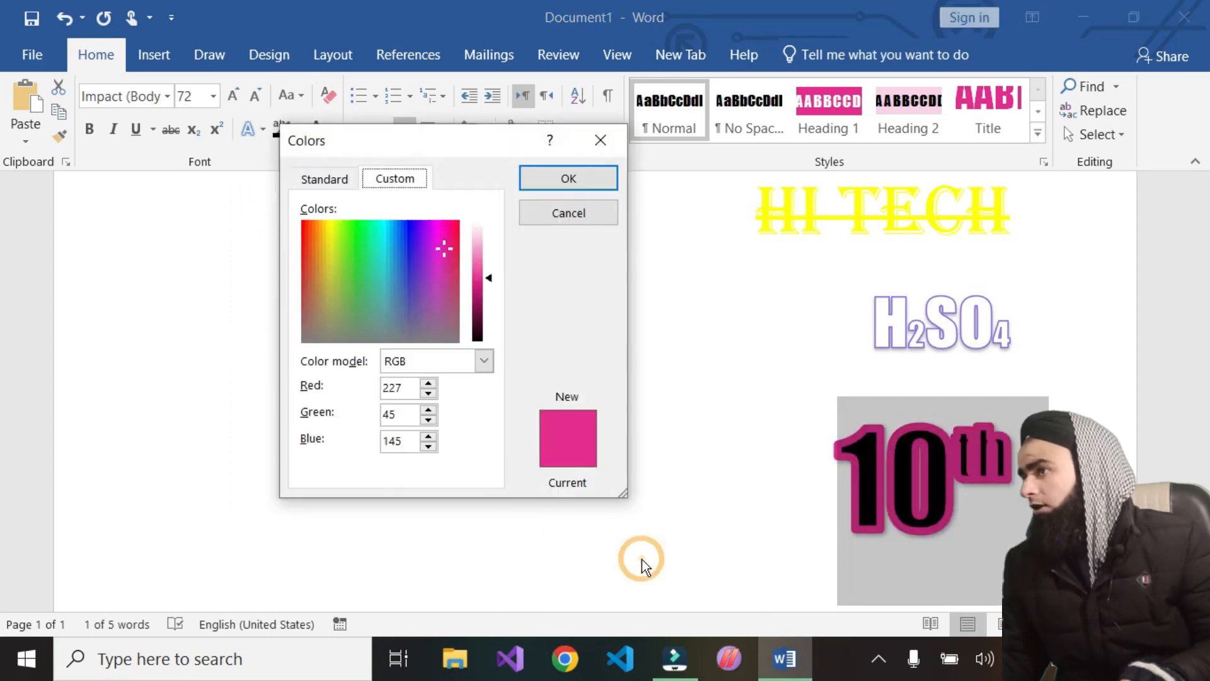
pyautogui.moveTo(414, 219); pyautogui.dragTo(414, 225)
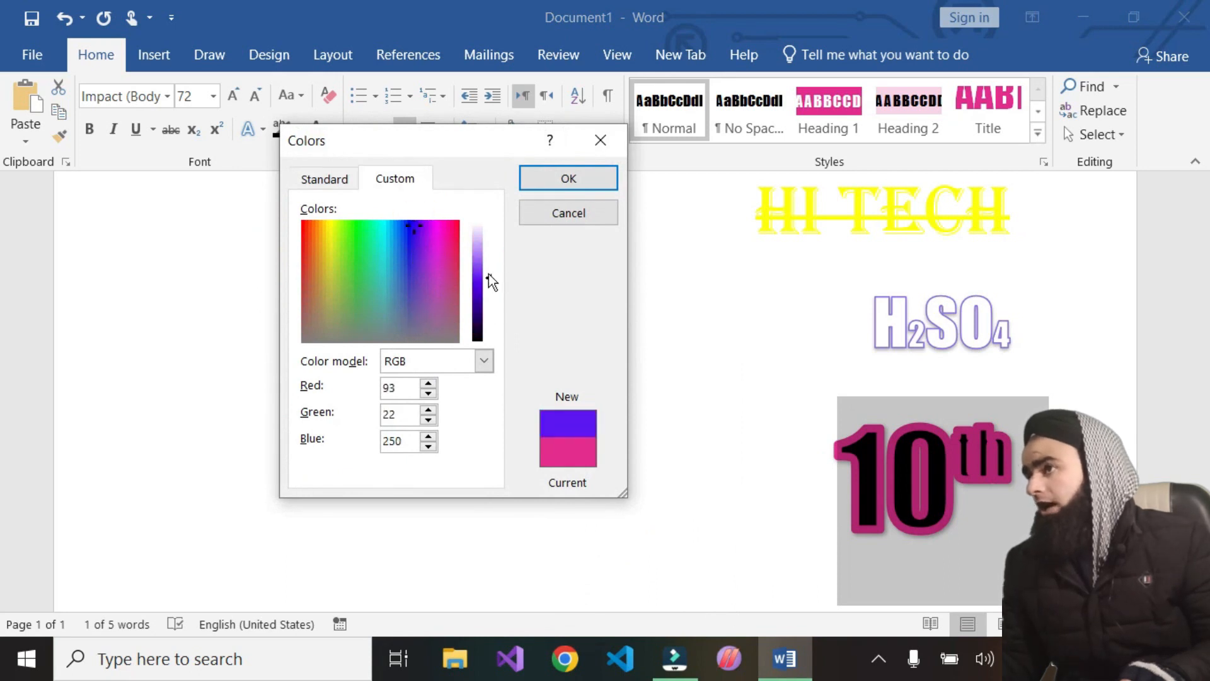
pyautogui.click(586, 175)
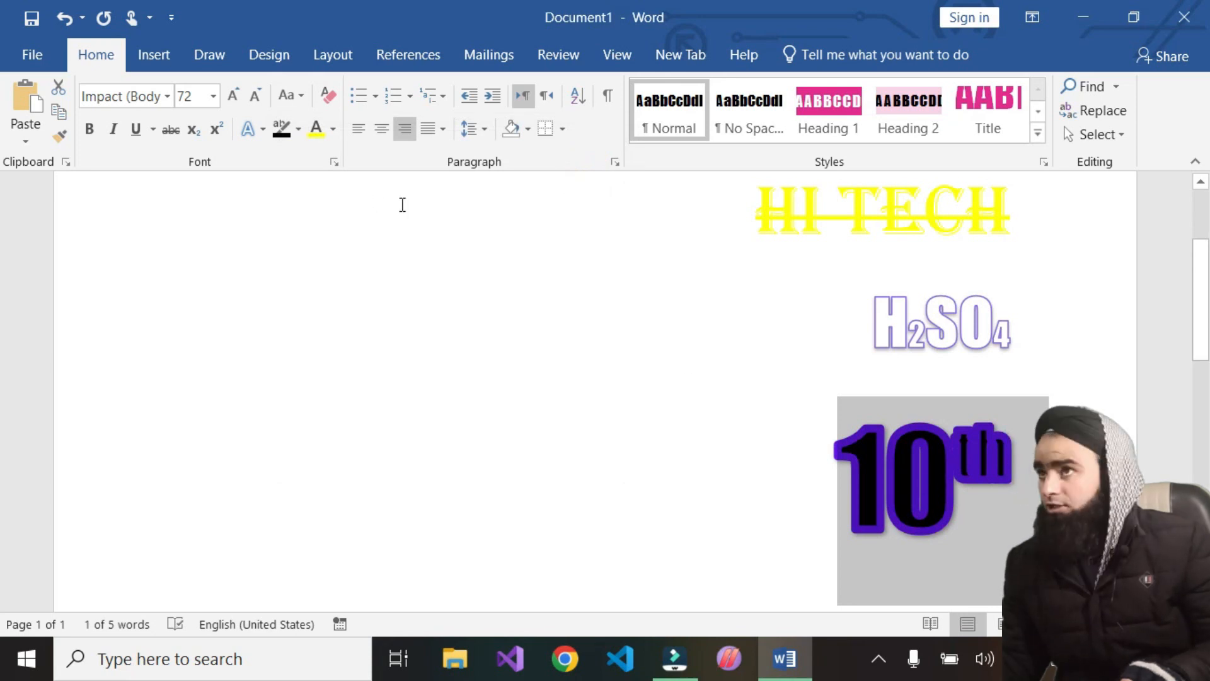
# Open the full text outline options in the Format Text Effects pane with '10th' selected
pyautogui.click(260, 130)
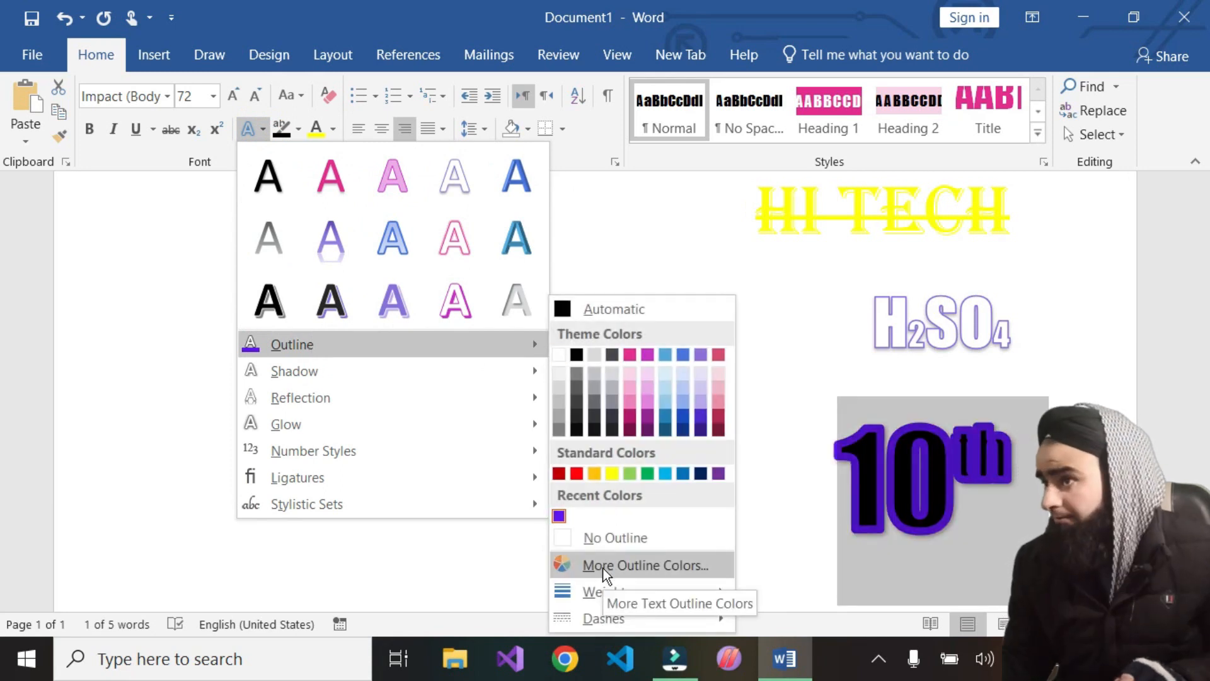
pyautogui.moveTo(589, 602)
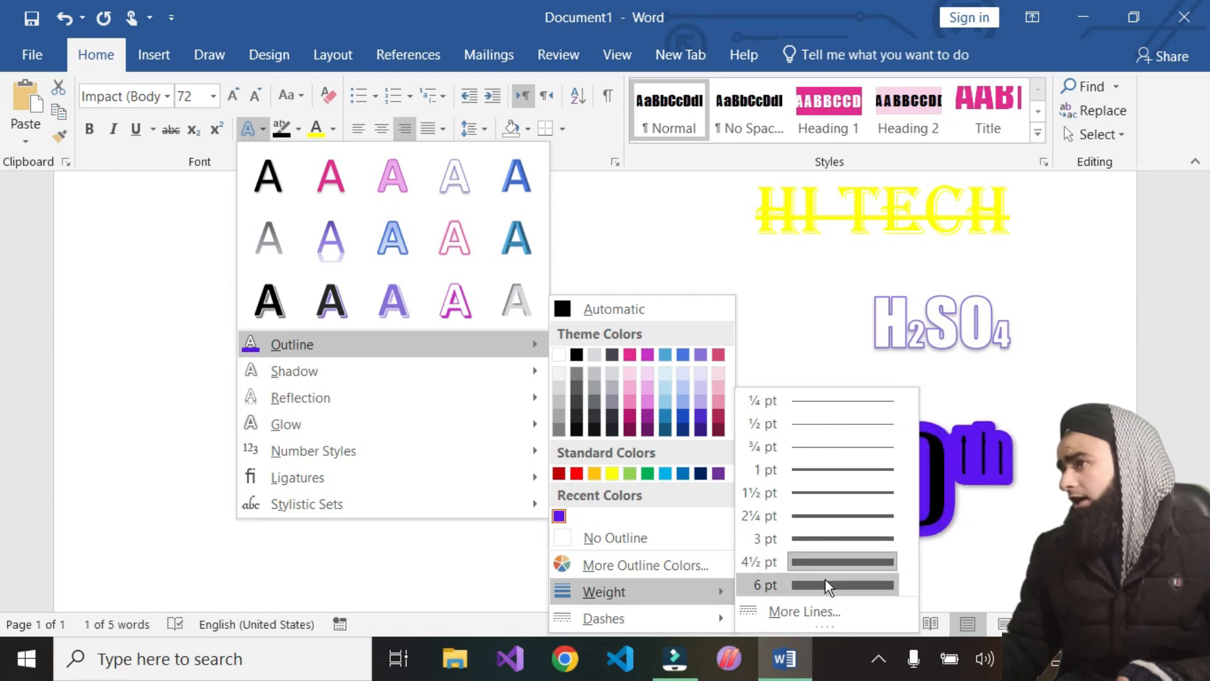
pyautogui.click(798, 611)
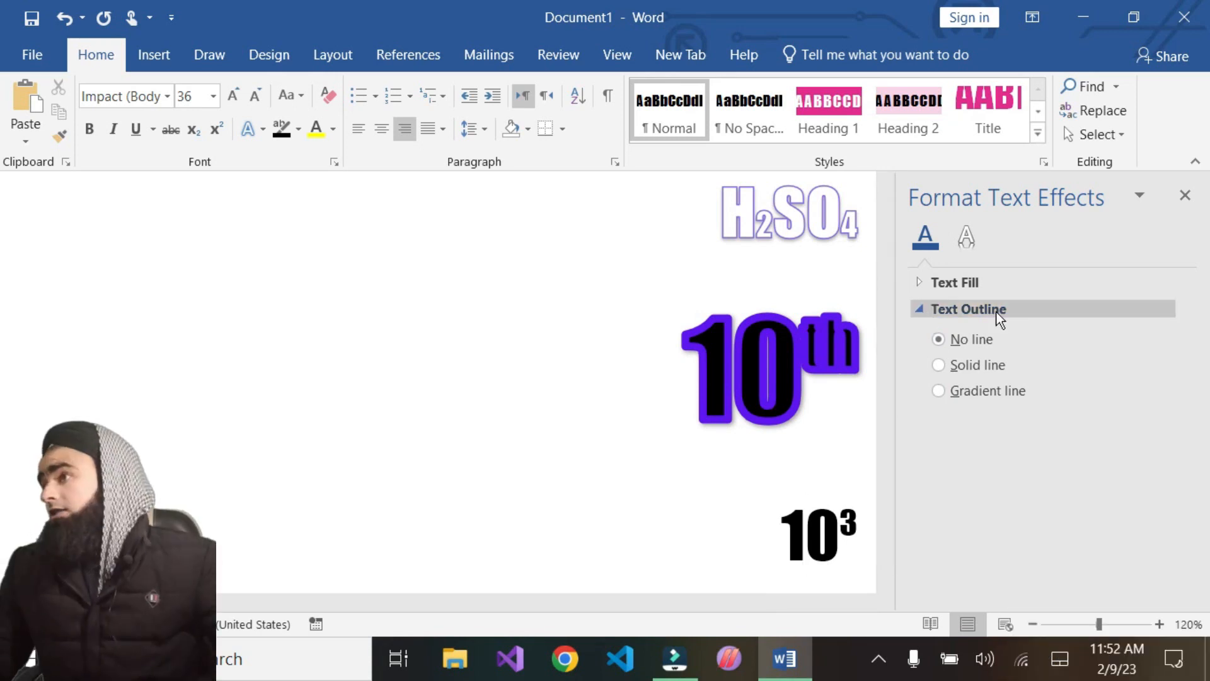
pyautogui.click(922, 308)
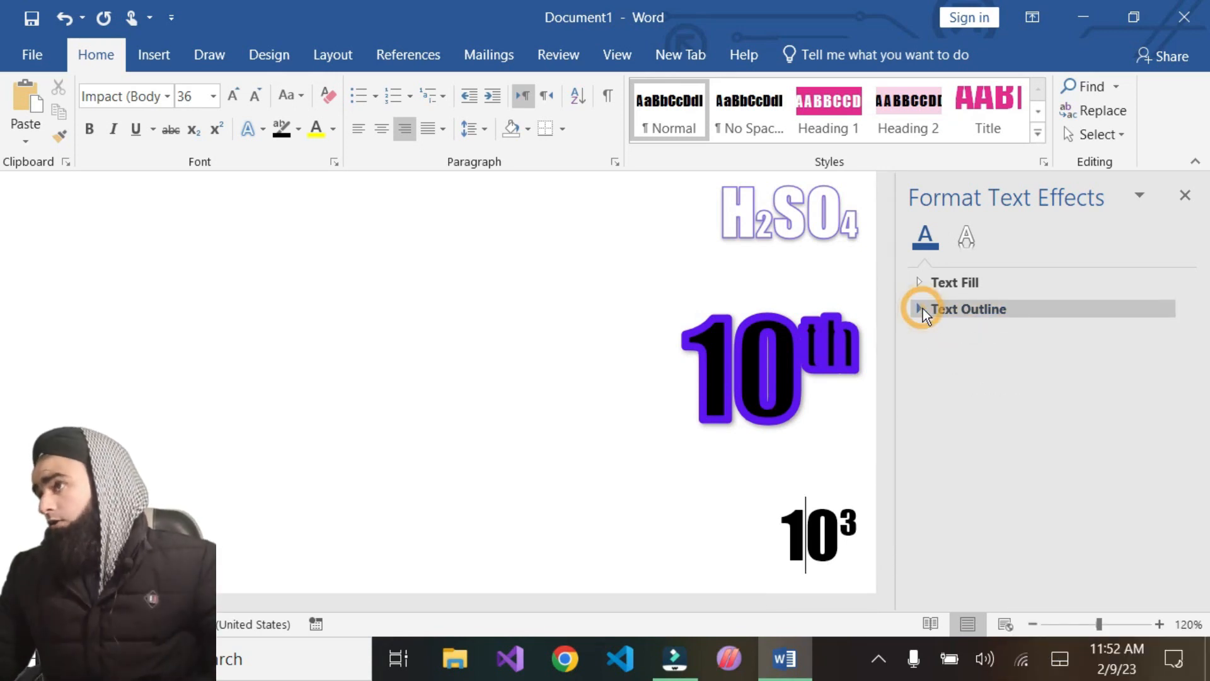
pyautogui.click(923, 309)
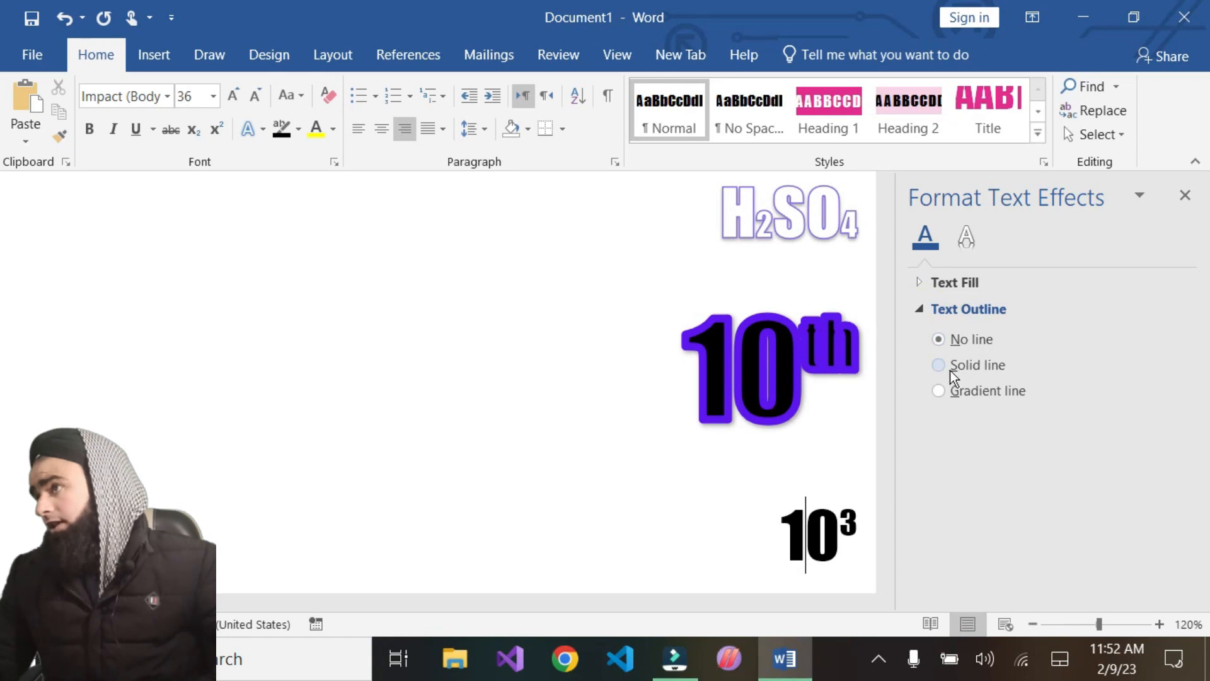
pyautogui.moveTo(683, 378); pyautogui.dragTo(849, 384)
pyautogui.click(848, 384)
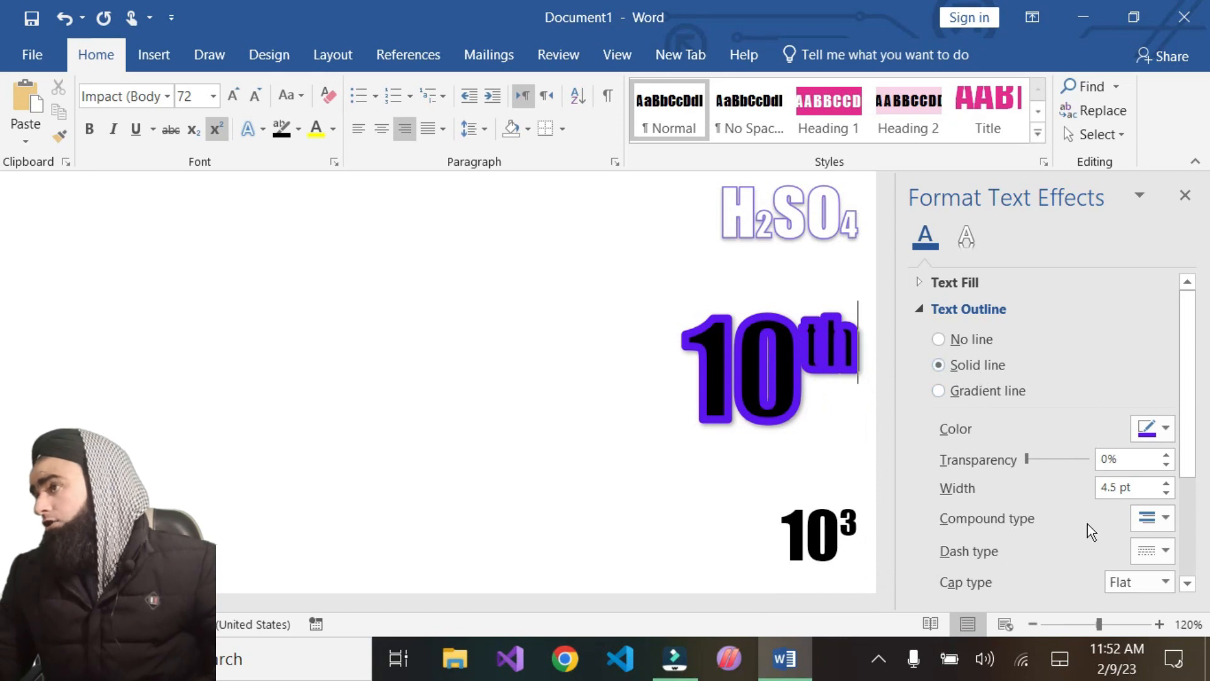
pyautogui.scroll(-1, 1021, 513)
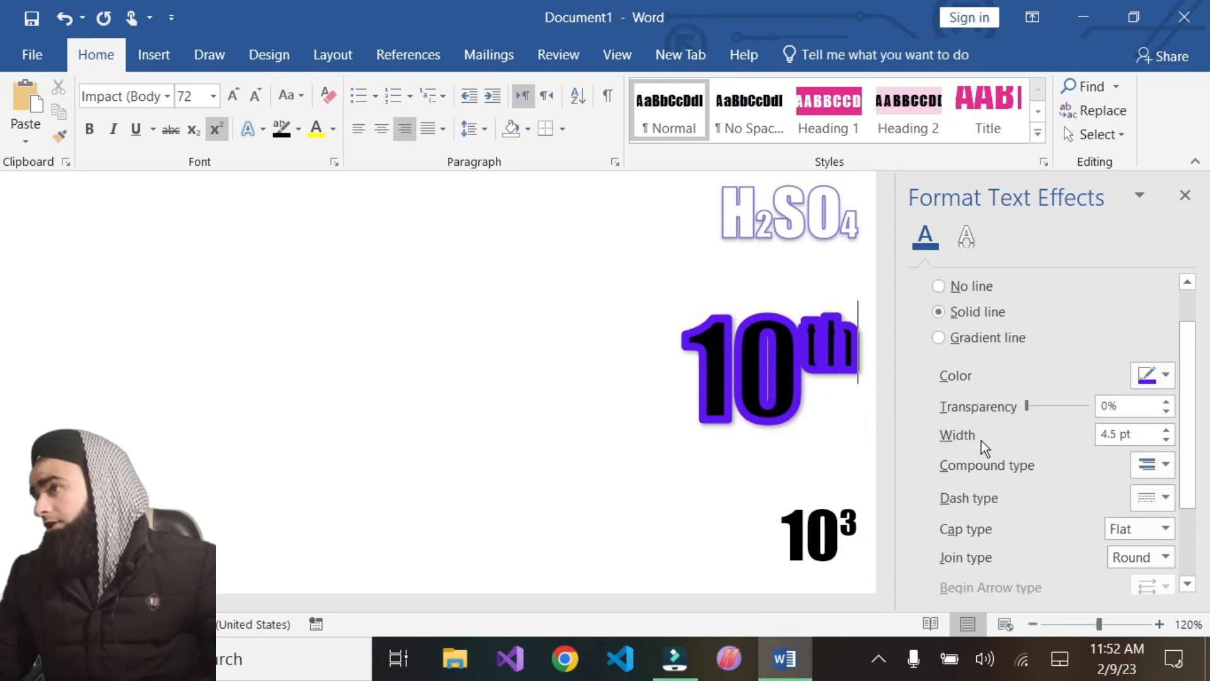
# Reselect '10th' and set its outline colour to yellow in the pane's colour options
pyautogui.click(1167, 375)
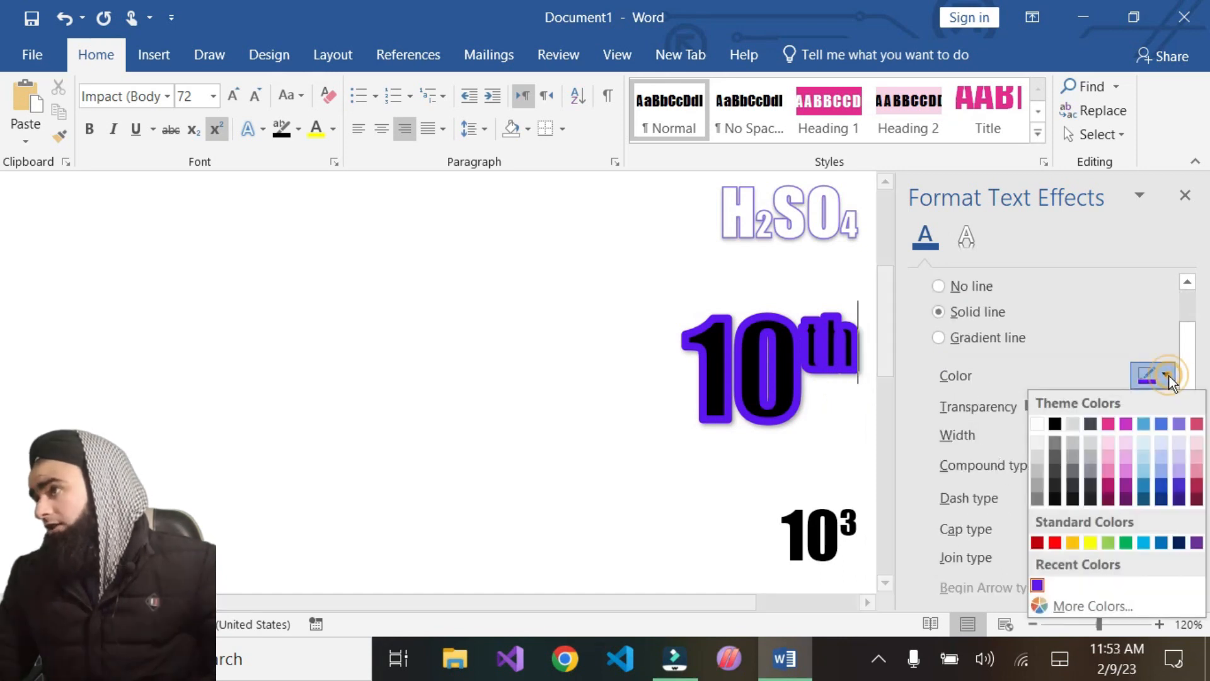
pyautogui.click(1107, 421)
pyautogui.moveTo(697, 368); pyautogui.dragTo(873, 375)
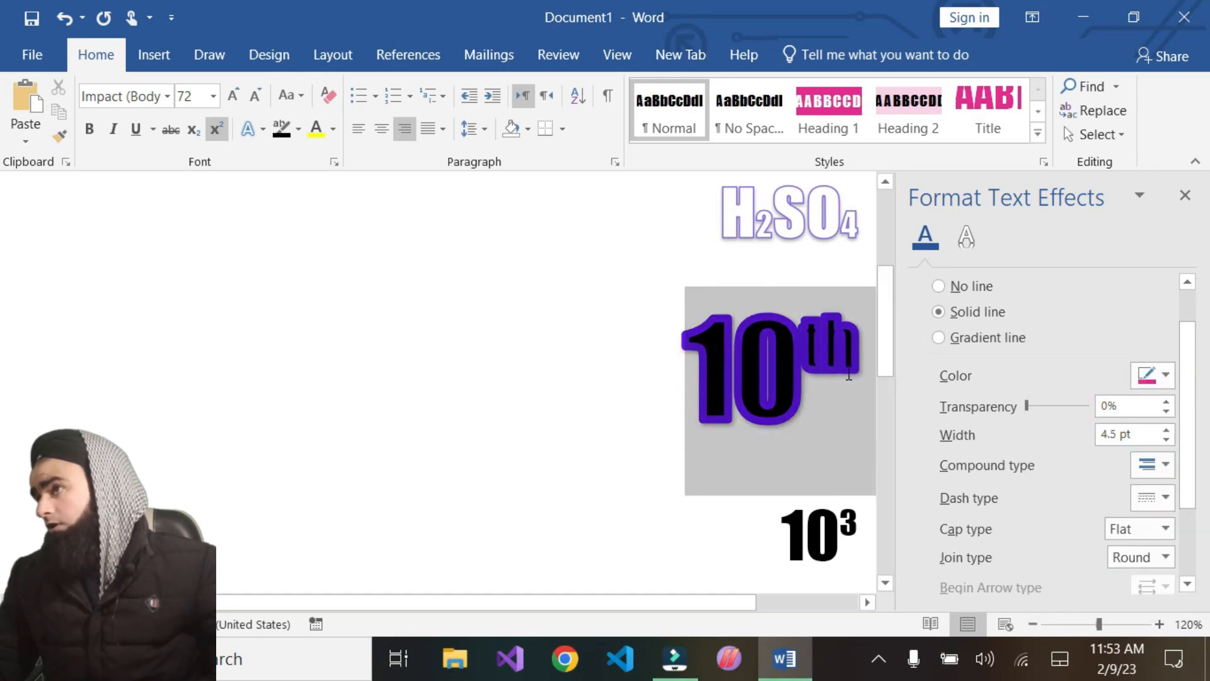
pyautogui.click(1165, 375)
pyautogui.click(1111, 423)
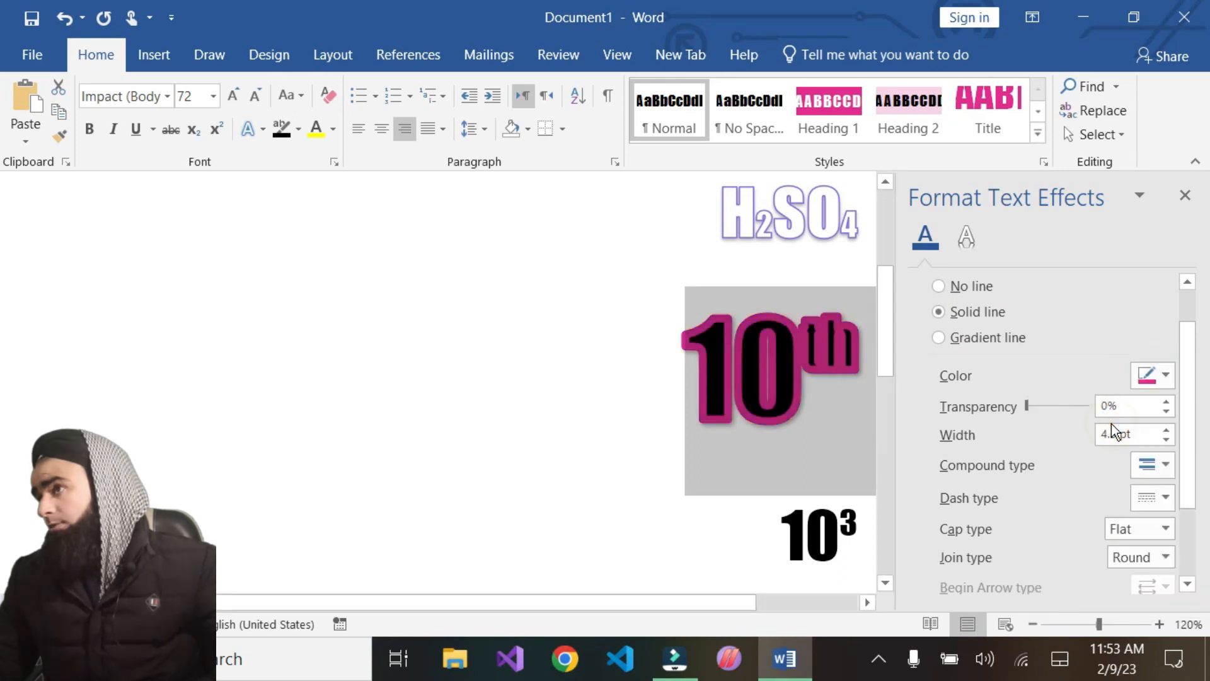
pyautogui.click(1165, 377)
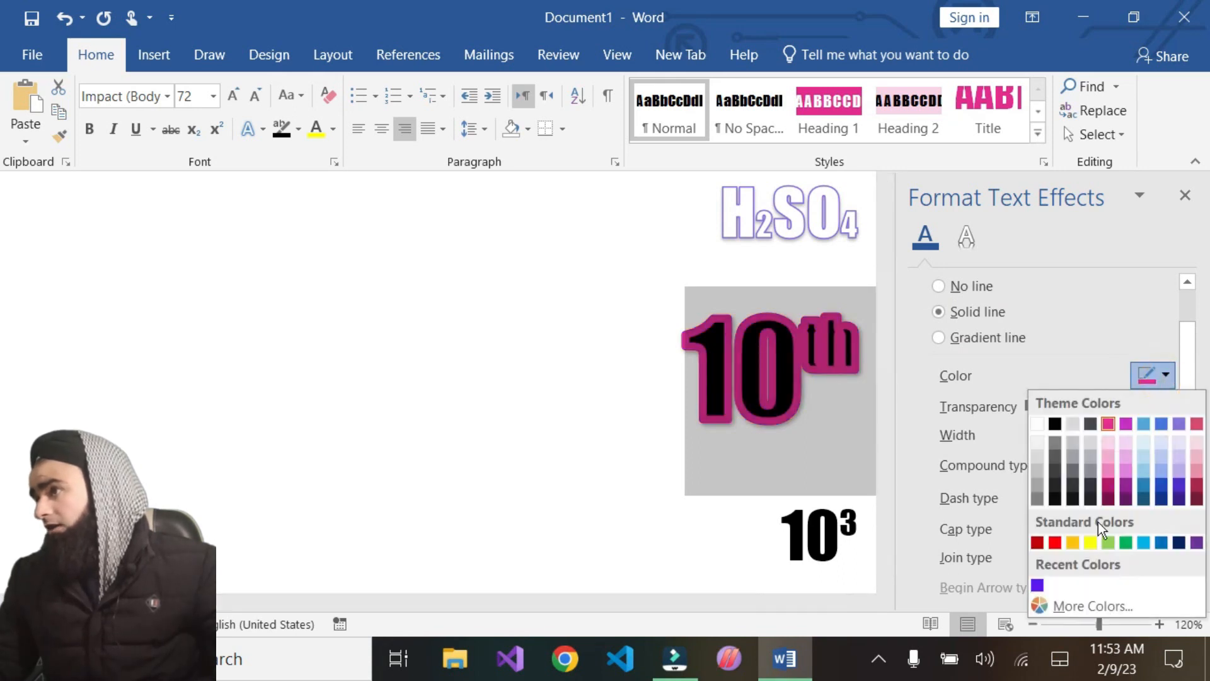
pyautogui.click(1091, 542)
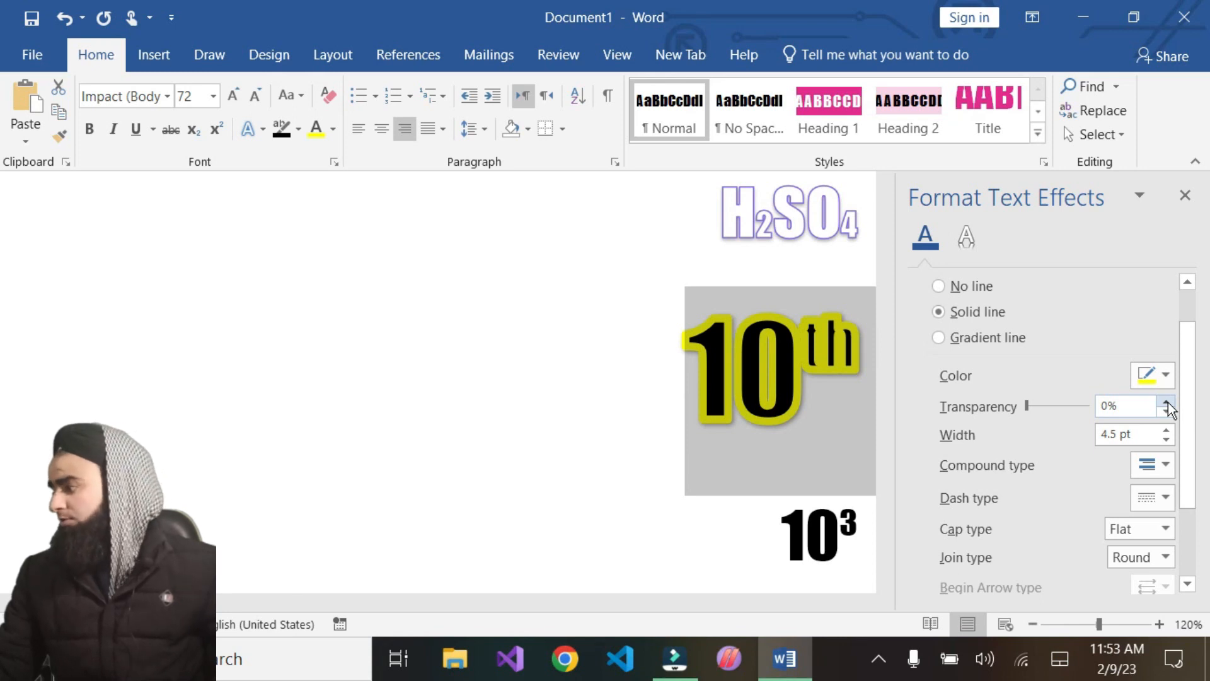
# Try setting the outline transparency to 100%, then return it to 0%
pyautogui.moveTo(1168, 402); pyautogui.dragTo(1167, 402)
pyautogui.doubleClick(1115, 402)
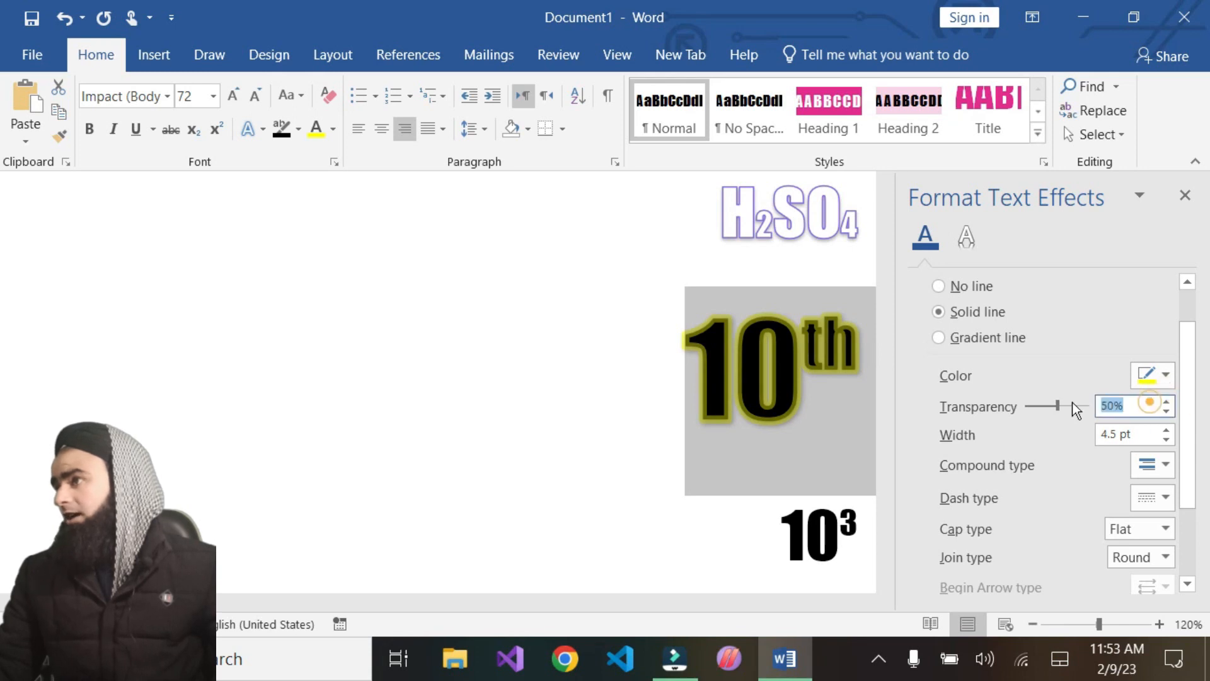
pyautogui.write('100')
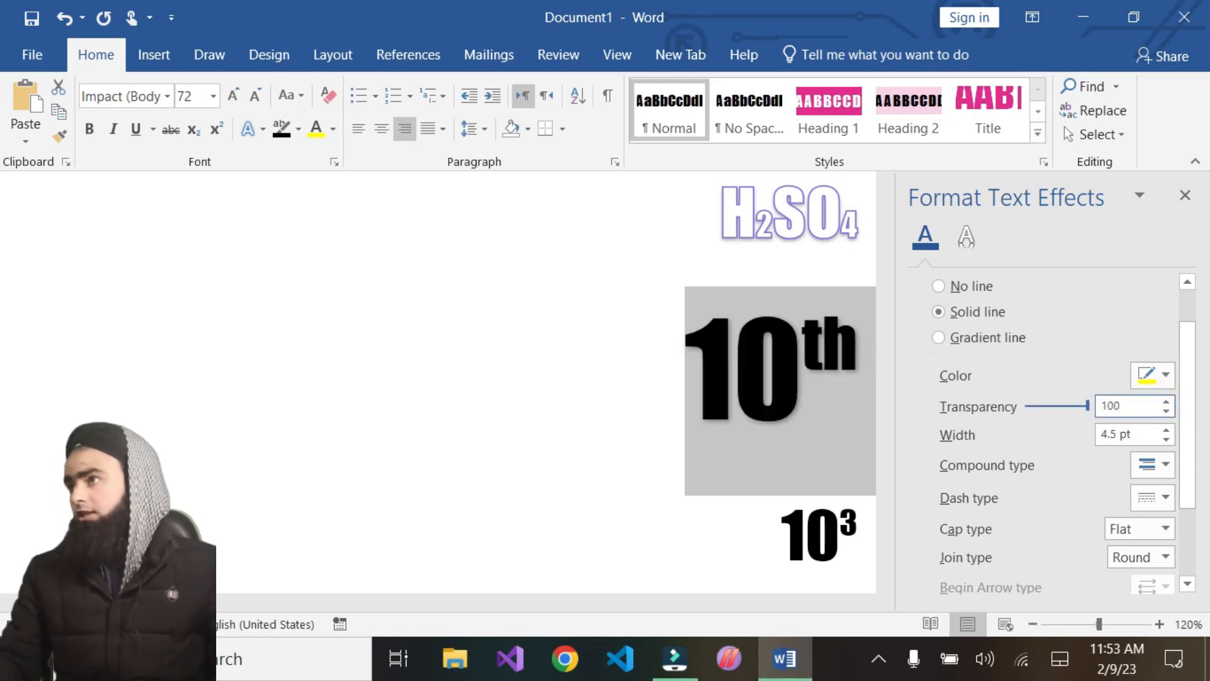
pyautogui.press('BackSpace')
pyautogui.press('BackSpace')
pyautogui.press('BackSpace')
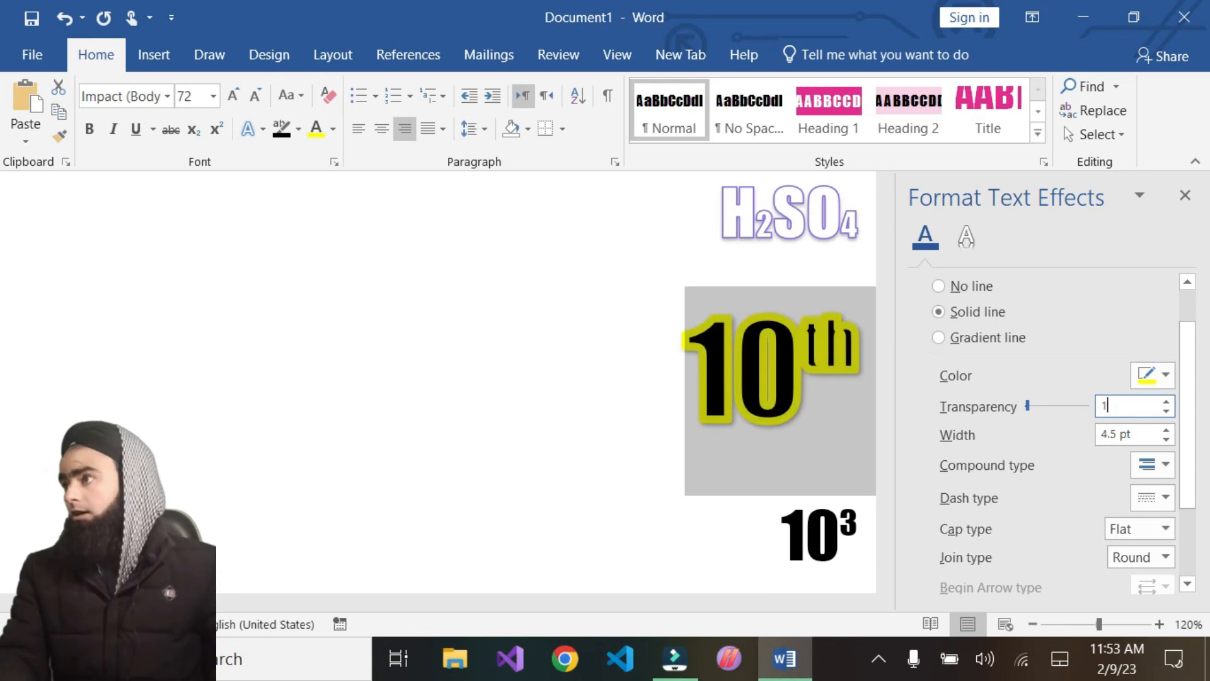
pyautogui.moveTo(1026, 407); pyautogui.dragTo(1000, 418)
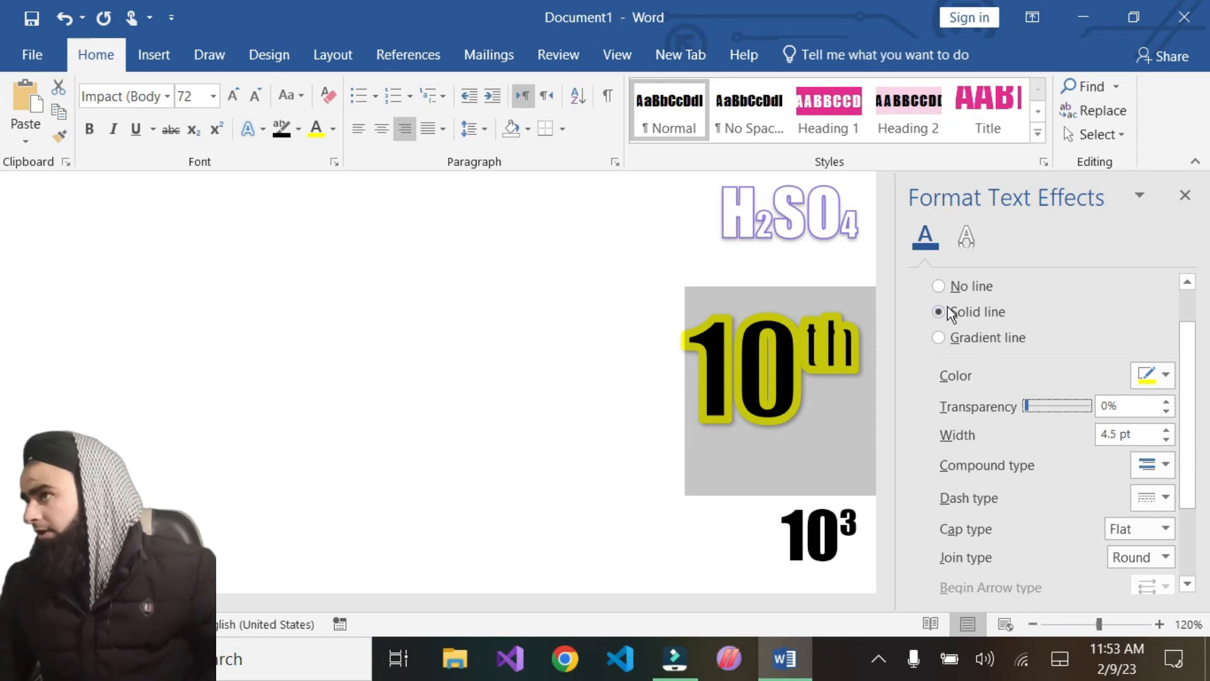
# Increase the outline width step by step up to 13.25 pt
pyautogui.click(1165, 432)
pyautogui.click(1164, 431)
pyautogui.click(1165, 431)
pyautogui.click(1165, 431)
pyautogui.click(1165, 431)
pyautogui.click(1165, 431)
pyautogui.click(1165, 431)
pyautogui.click(1165, 431)
pyautogui.click(1165, 431)
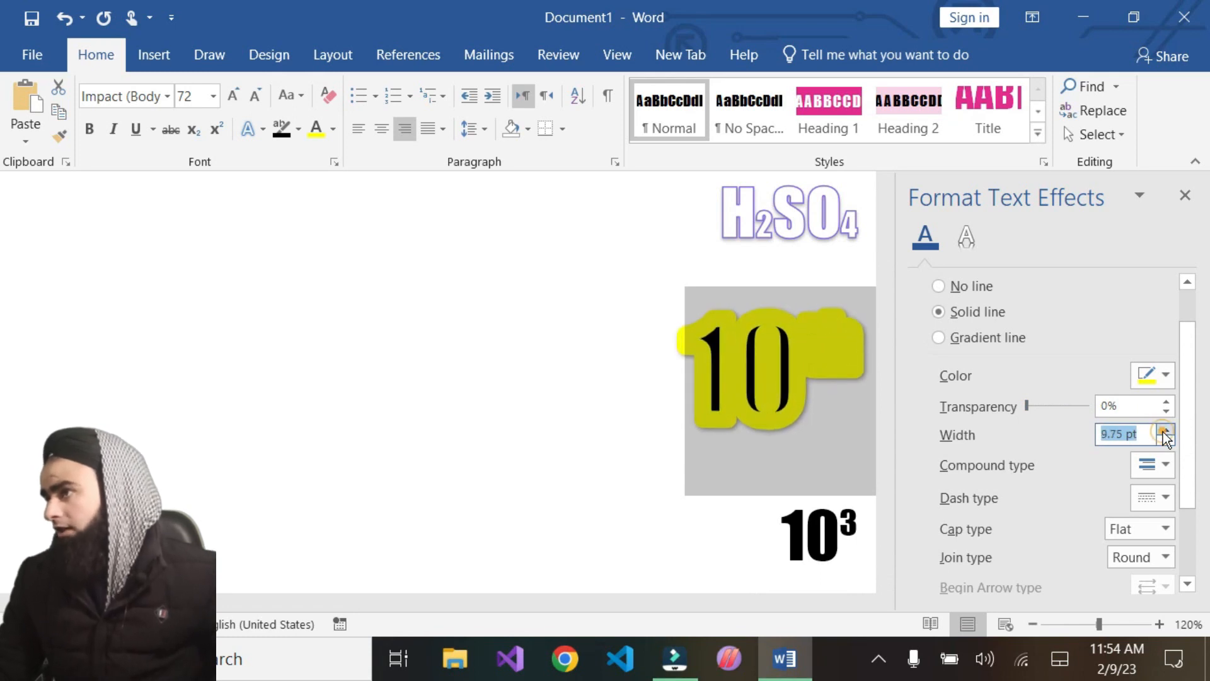
pyautogui.click(1165, 431)
pyautogui.click(1165, 431)
pyautogui.click(1165, 431)
pyautogui.click(1165, 431)
pyautogui.click(1164, 432)
pyautogui.click(1165, 431)
pyautogui.click(1165, 431)
pyautogui.click(1165, 431)
pyautogui.click(1165, 431)
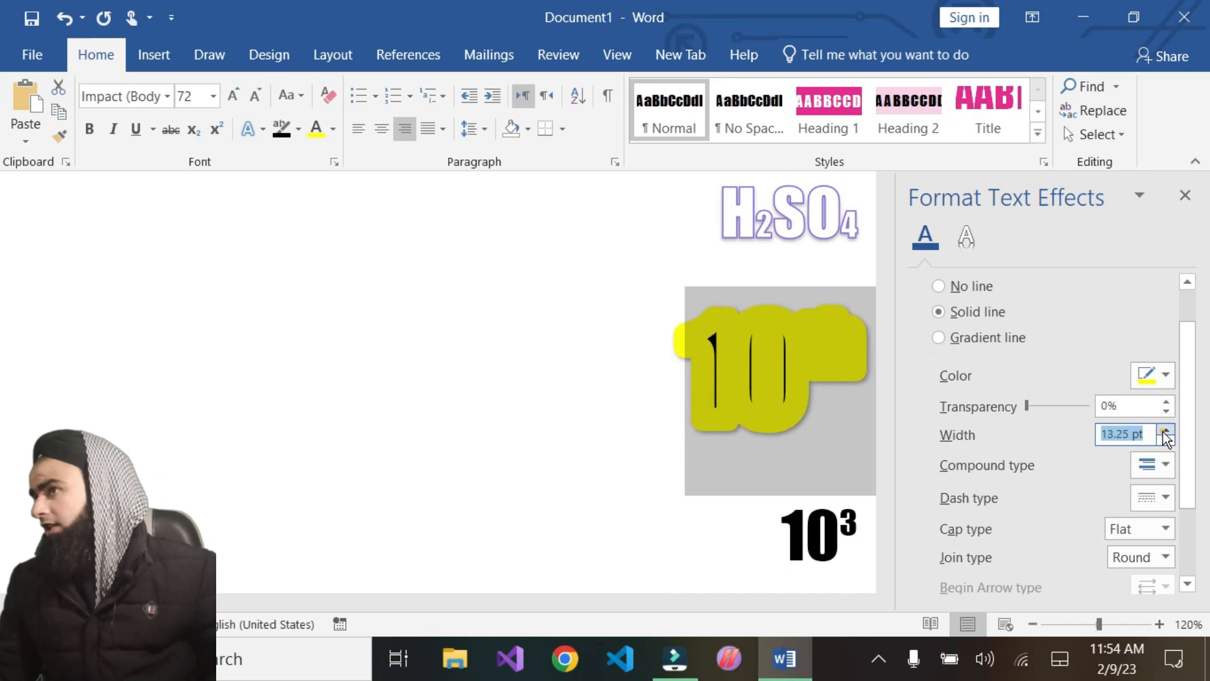
# Lower the outline width step by step, then settle it at 4.25 pt
pyautogui.click(1166, 440)
pyautogui.click(1165, 440)
pyautogui.click(1166, 440)
pyautogui.click(1165, 440)
pyautogui.click(1166, 440)
pyautogui.click(1165, 440)
pyautogui.click(1166, 440)
pyautogui.click(1166, 440)
pyautogui.click(1166, 440)
pyautogui.click(1166, 439)
pyautogui.click(1165, 440)
pyautogui.click(1165, 440)
pyautogui.click(1165, 440)
pyautogui.click(1165, 440)
pyautogui.click(1166, 440)
pyautogui.click(1165, 440)
pyautogui.click(1165, 440)
pyautogui.click(1165, 439)
pyautogui.click(1166, 440)
pyautogui.click(1165, 440)
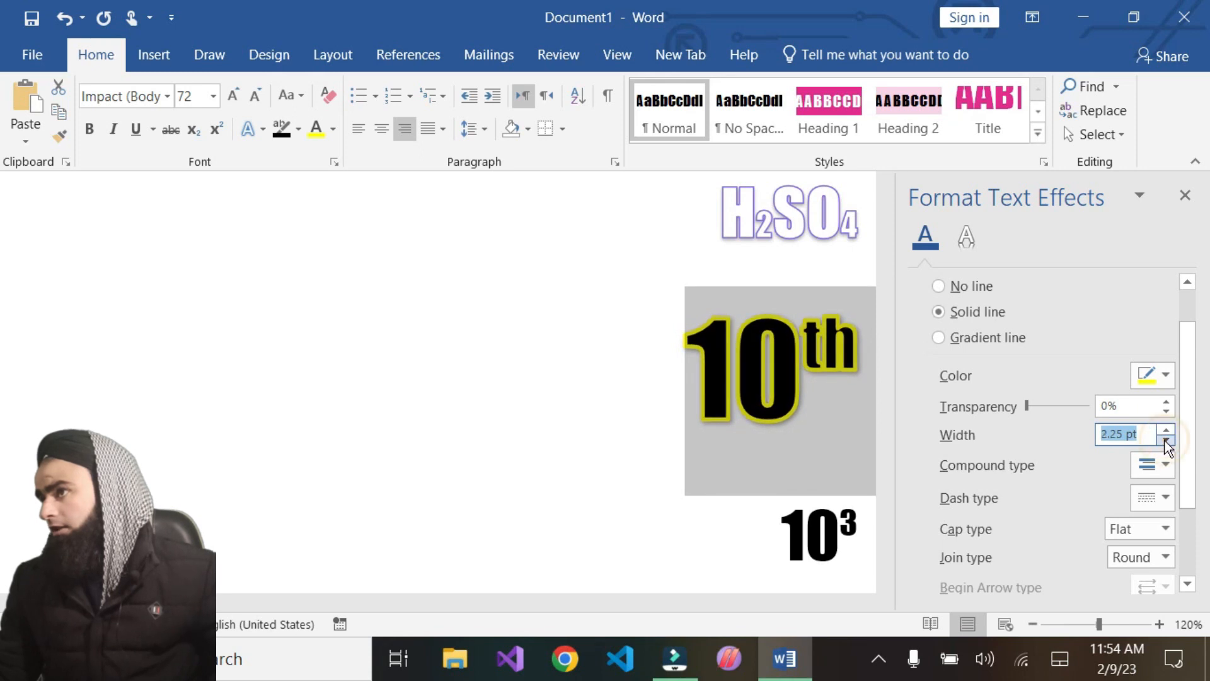
pyautogui.click(1166, 431)
pyautogui.click(1166, 432)
pyautogui.click(1166, 431)
pyautogui.click(1166, 431)
pyautogui.click(1165, 431)
pyautogui.click(1166, 432)
pyautogui.click(1165, 431)
pyautogui.click(1165, 431)
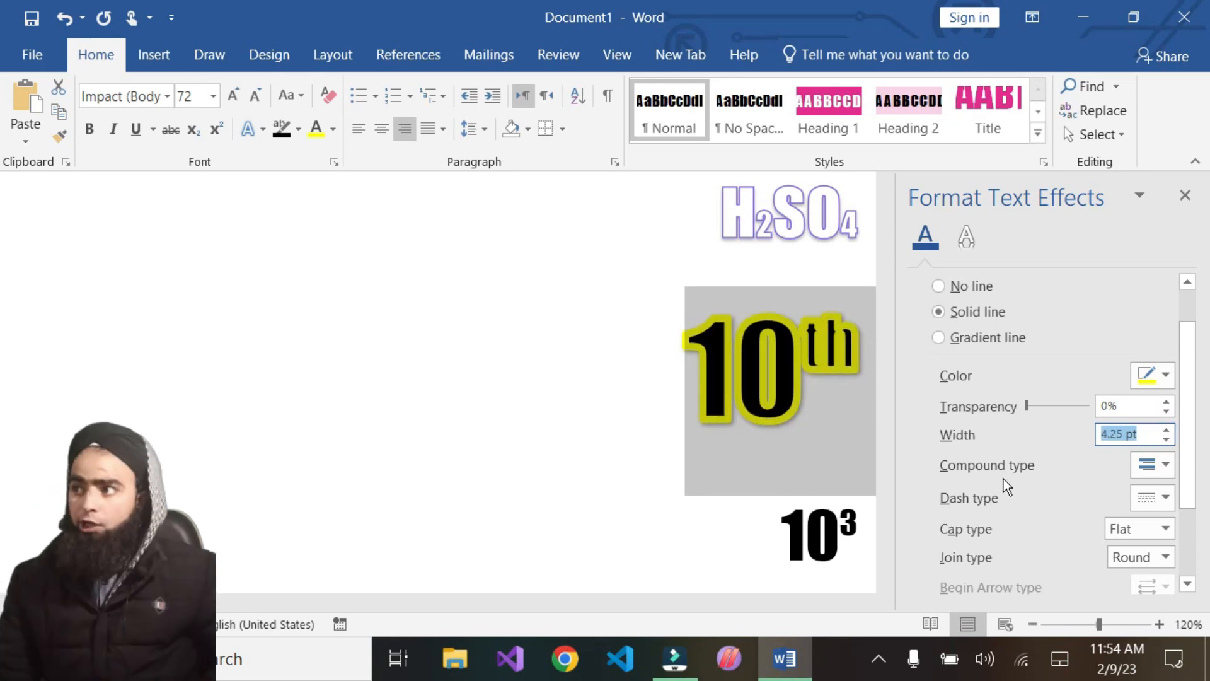
pyautogui.click(1166, 466)
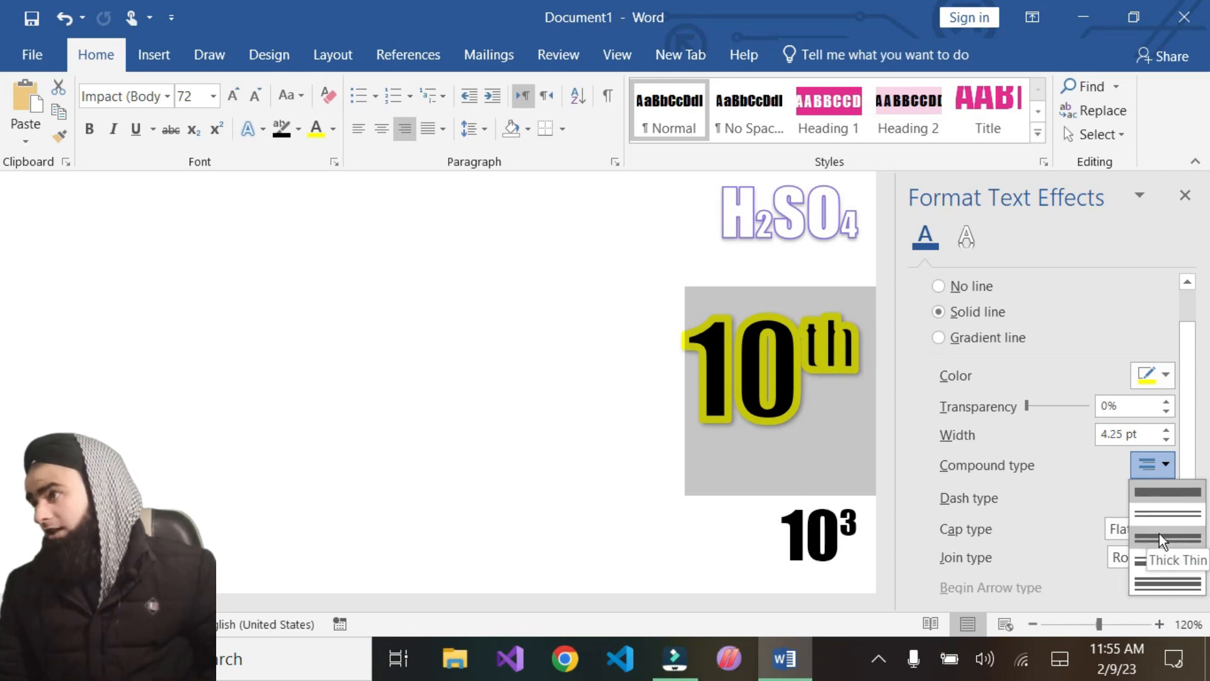
pyautogui.click(1157, 495)
pyautogui.click(1157, 497)
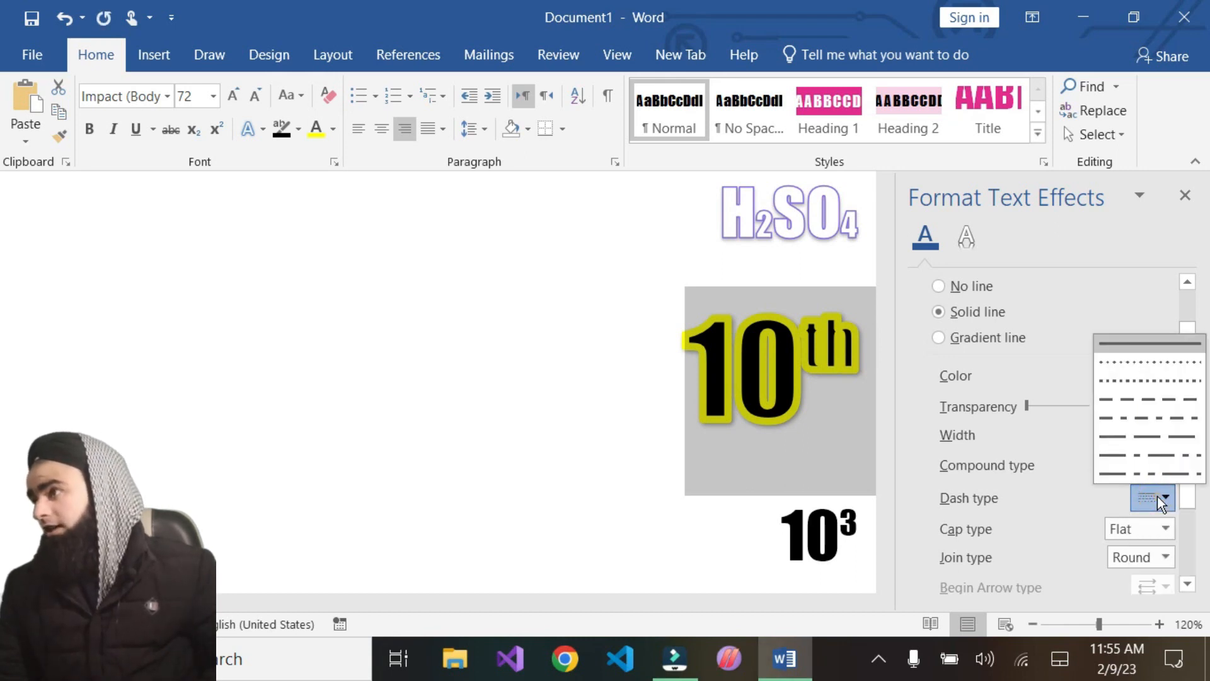
pyautogui.click(1139, 504)
# Apply a compound line type to the '10th' outline, trying Thick Thin and ending with the triple style
pyautogui.click(1166, 466)
pyautogui.click(1169, 537)
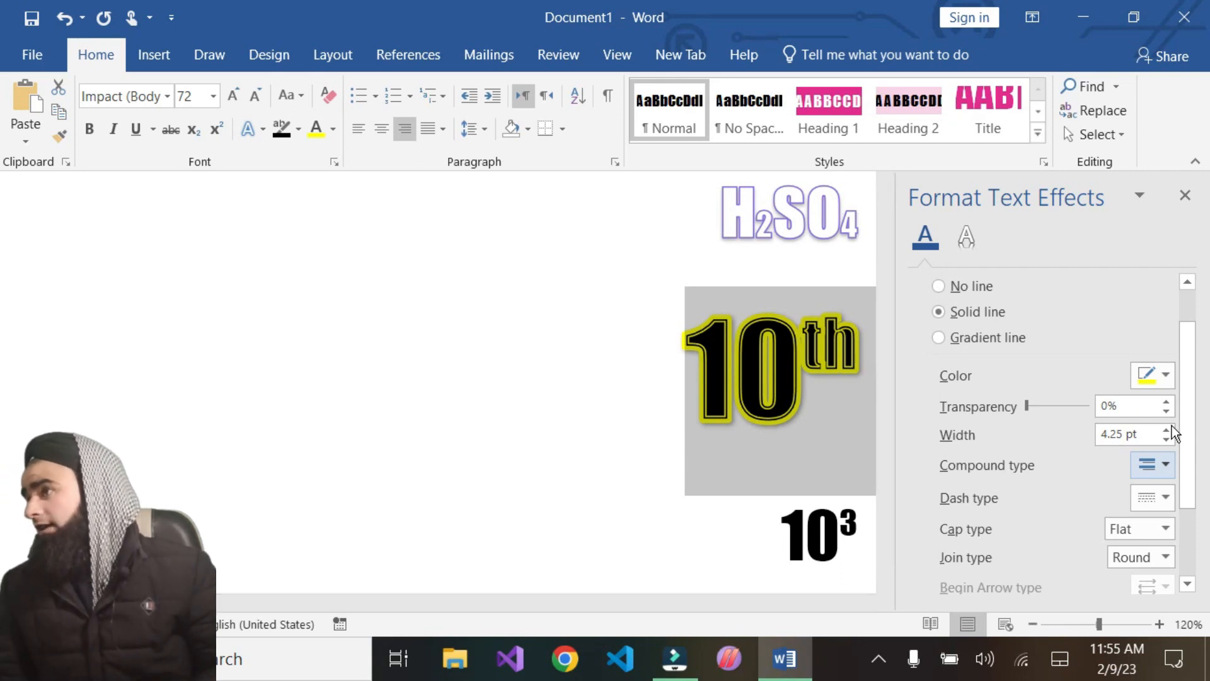
pyautogui.click(1168, 462)
pyautogui.click(1151, 579)
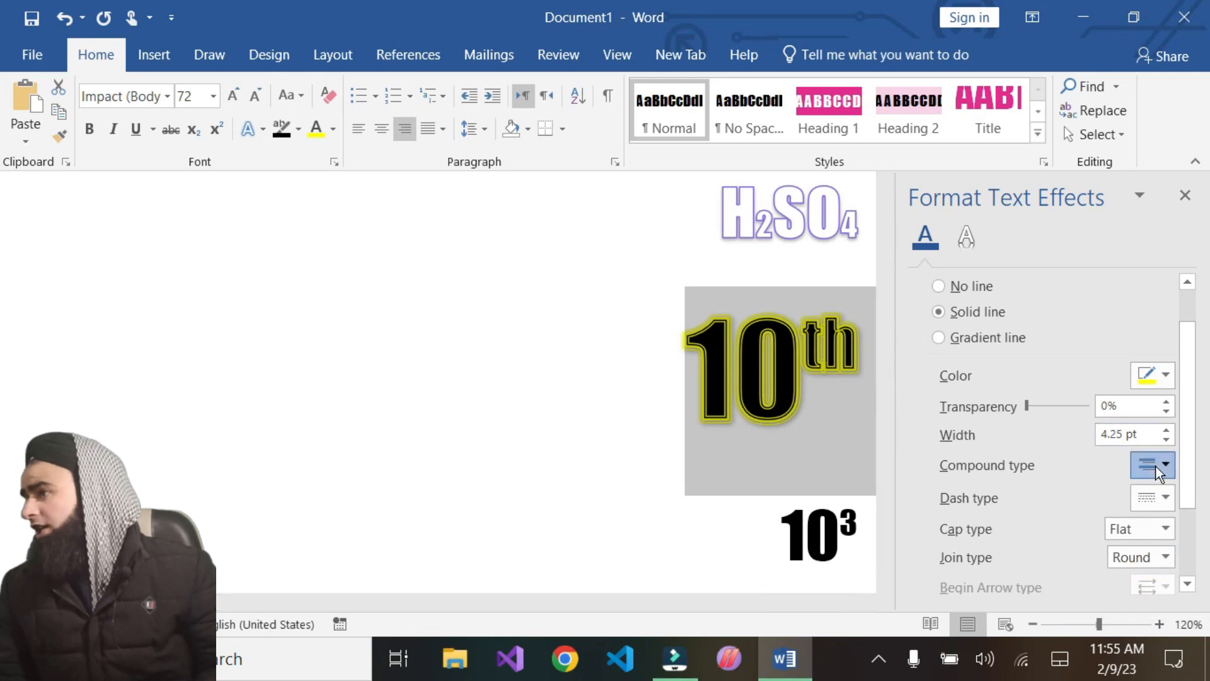
# Try other compound line types on the '10th' outline and leave the list
pyautogui.click(1165, 465)
pyautogui.click(1159, 552)
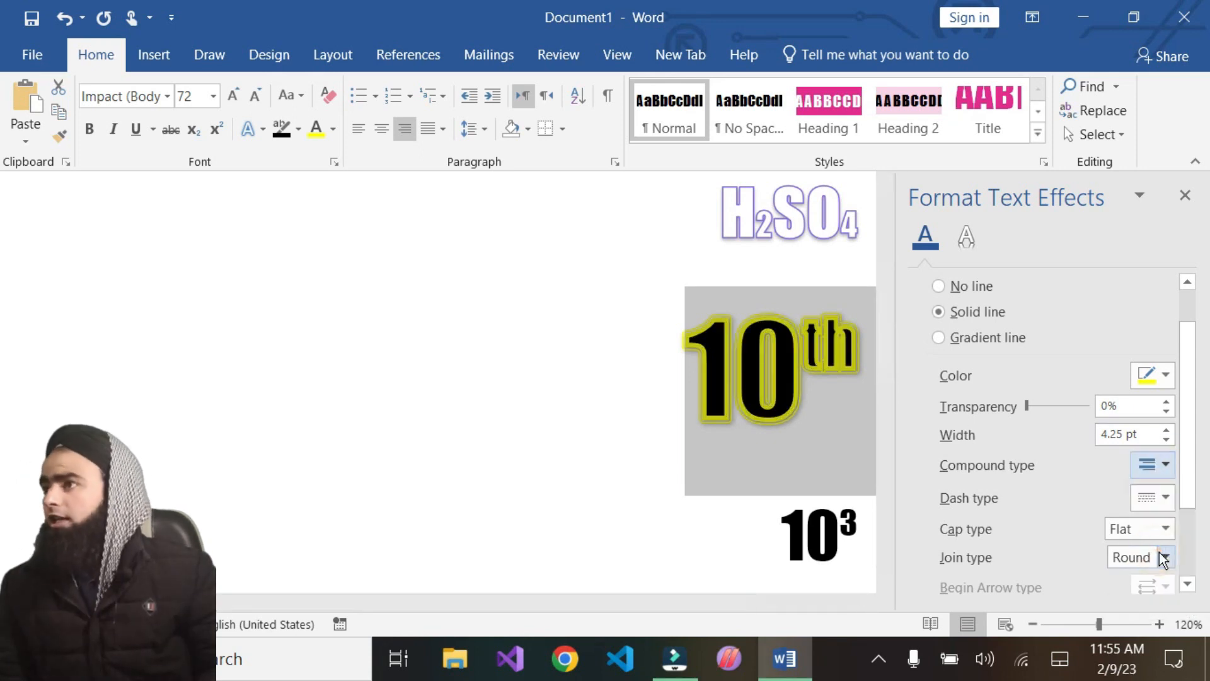
pyautogui.click(1158, 473)
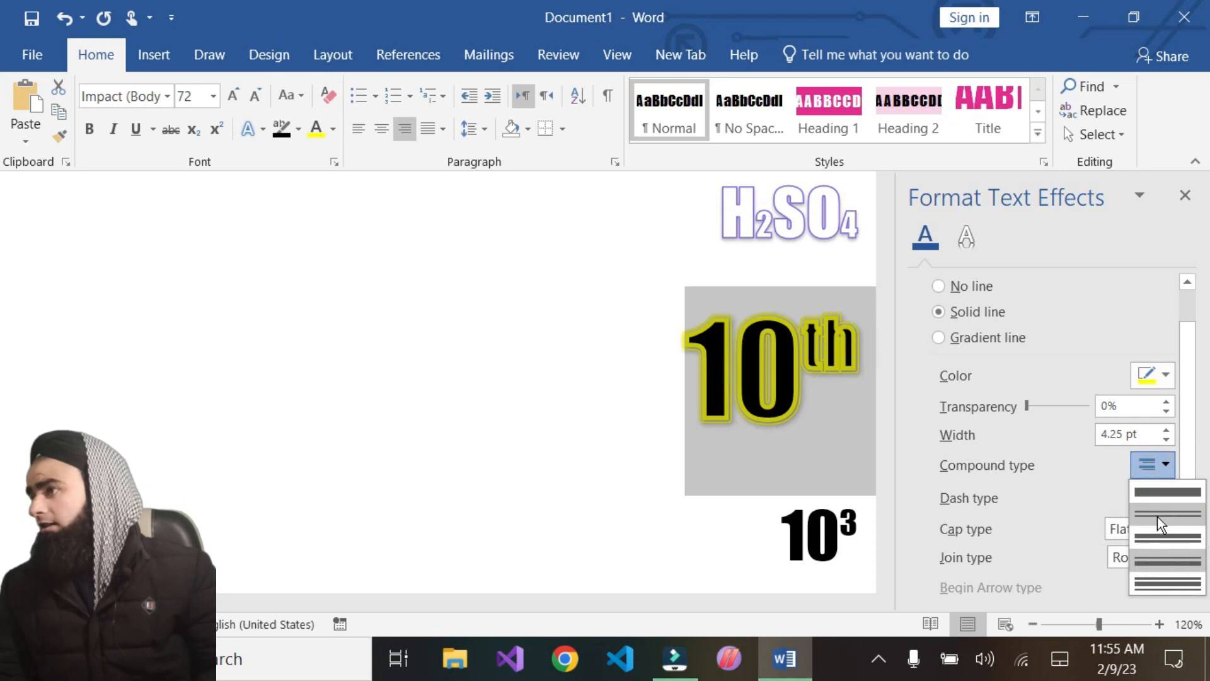
pyautogui.click(1161, 541)
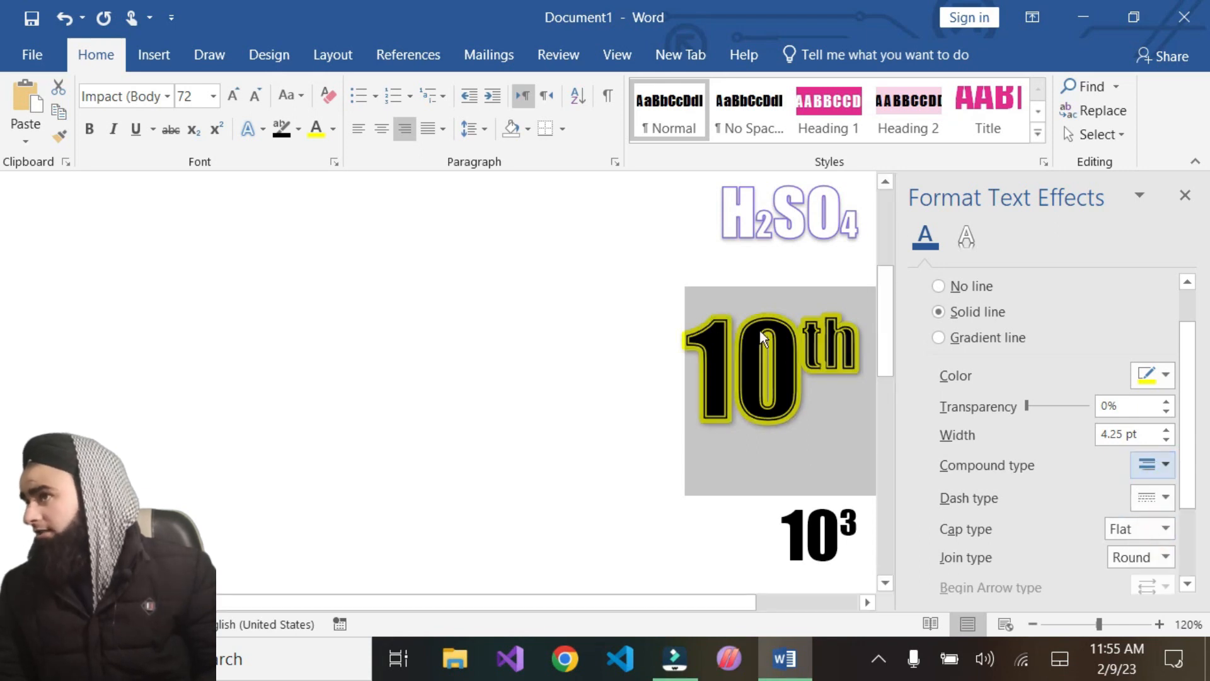
pyautogui.click(1160, 466)
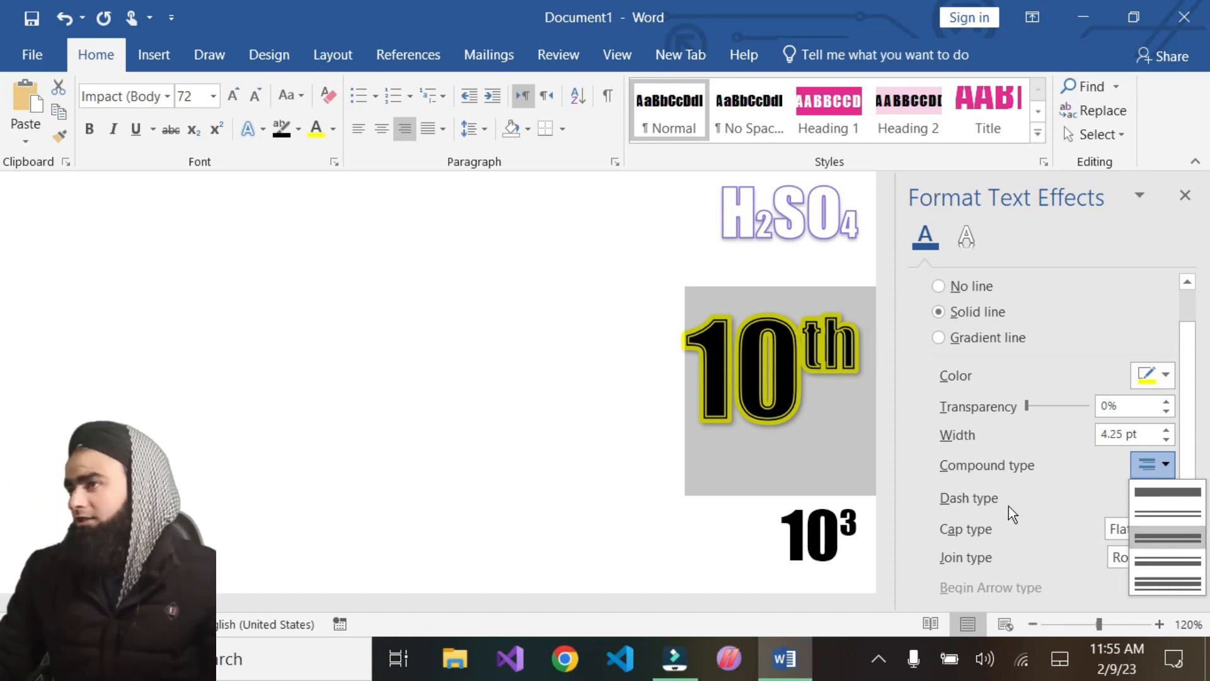
pyautogui.click(672, 365)
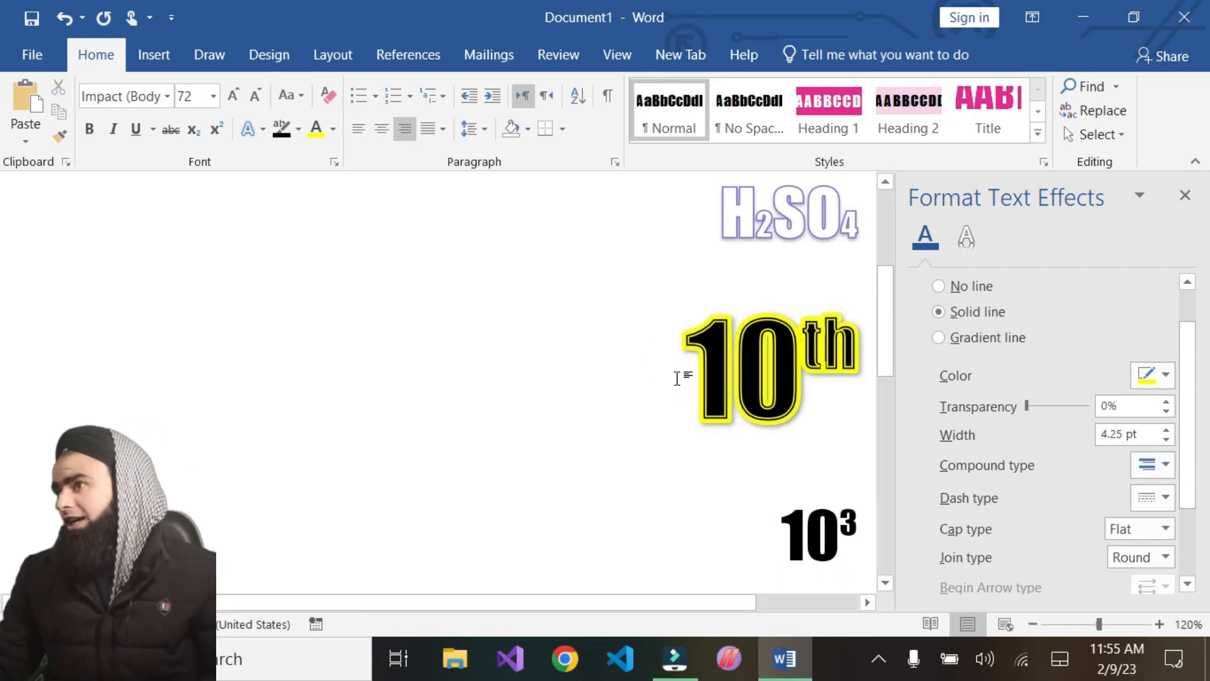
# Center the '10th' paragraph and set its font size to 90
pyautogui.hotkey('ctrl', 'e')
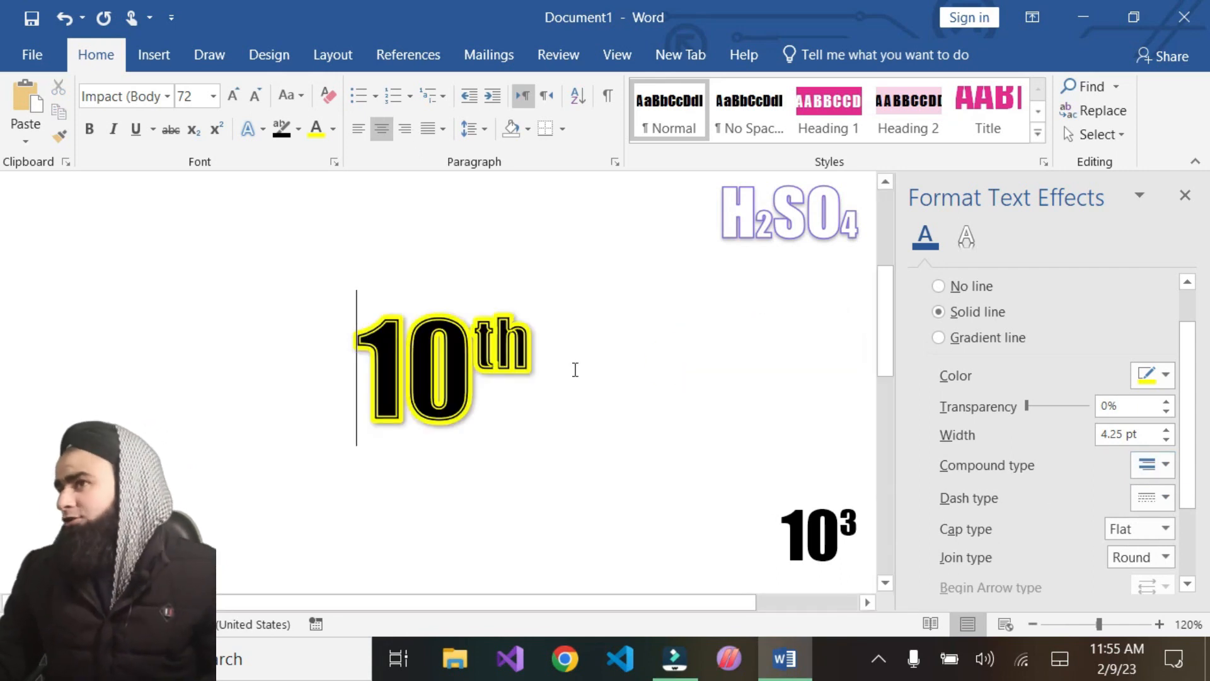
pyautogui.moveTo(551, 366); pyautogui.dragTo(403, 367)
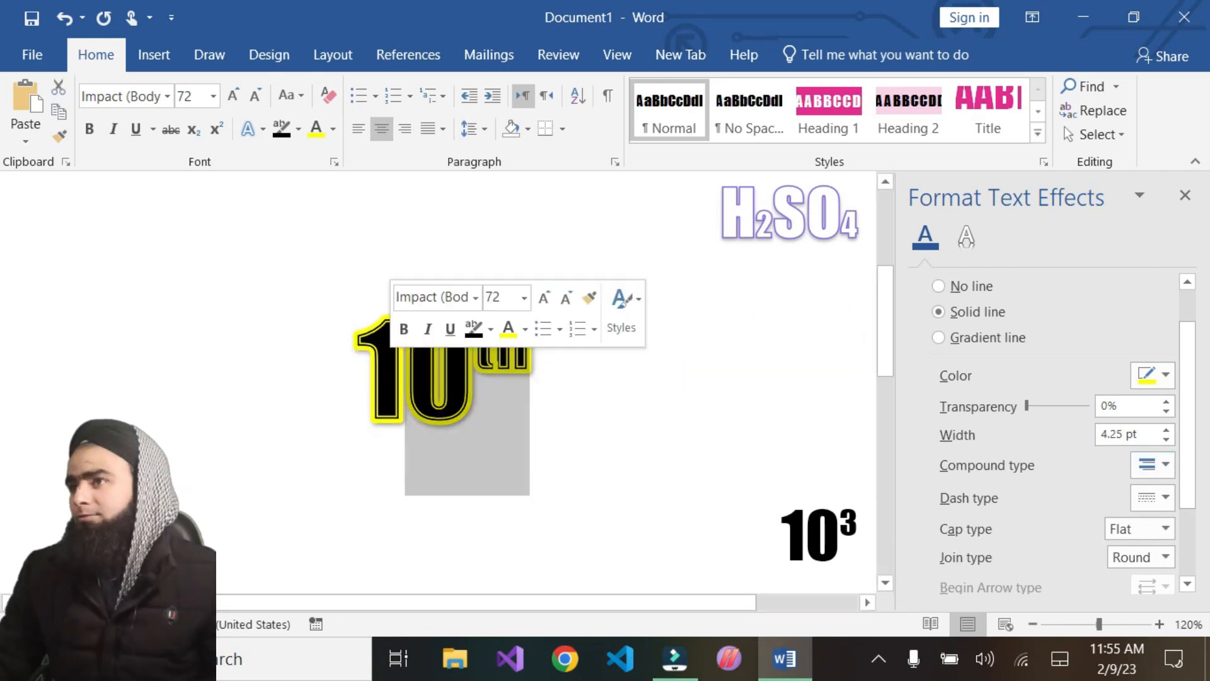
pyautogui.tripleClick(548, 389)
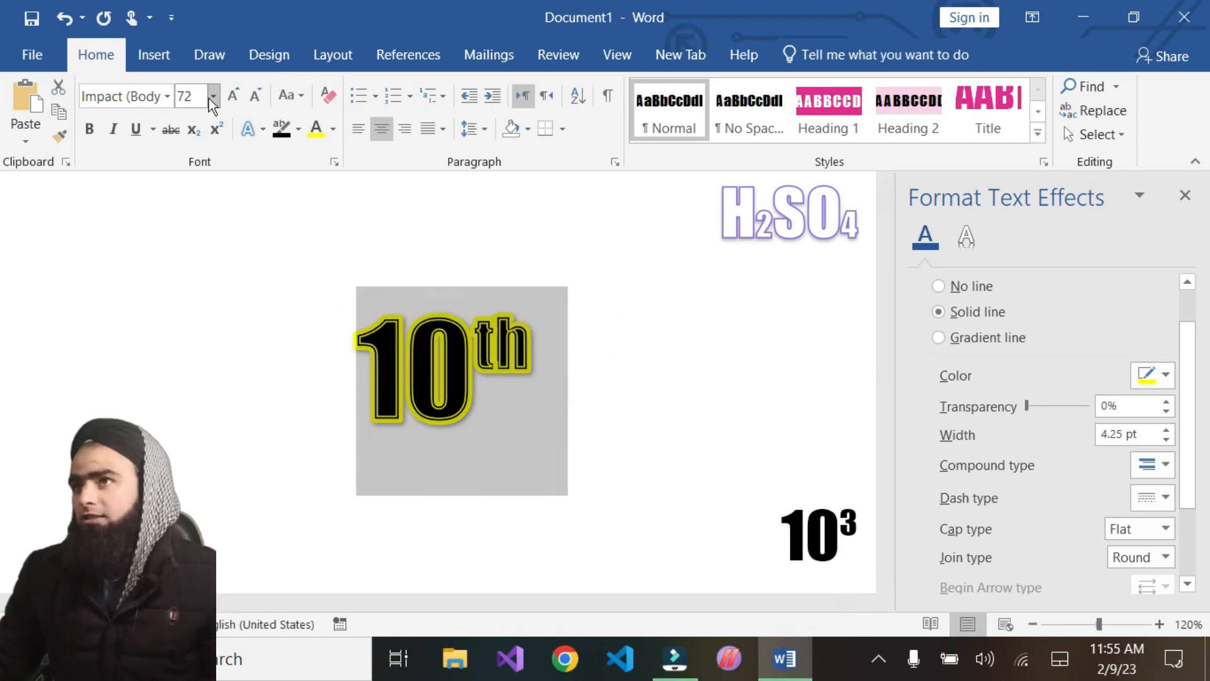
pyautogui.click(189, 94)
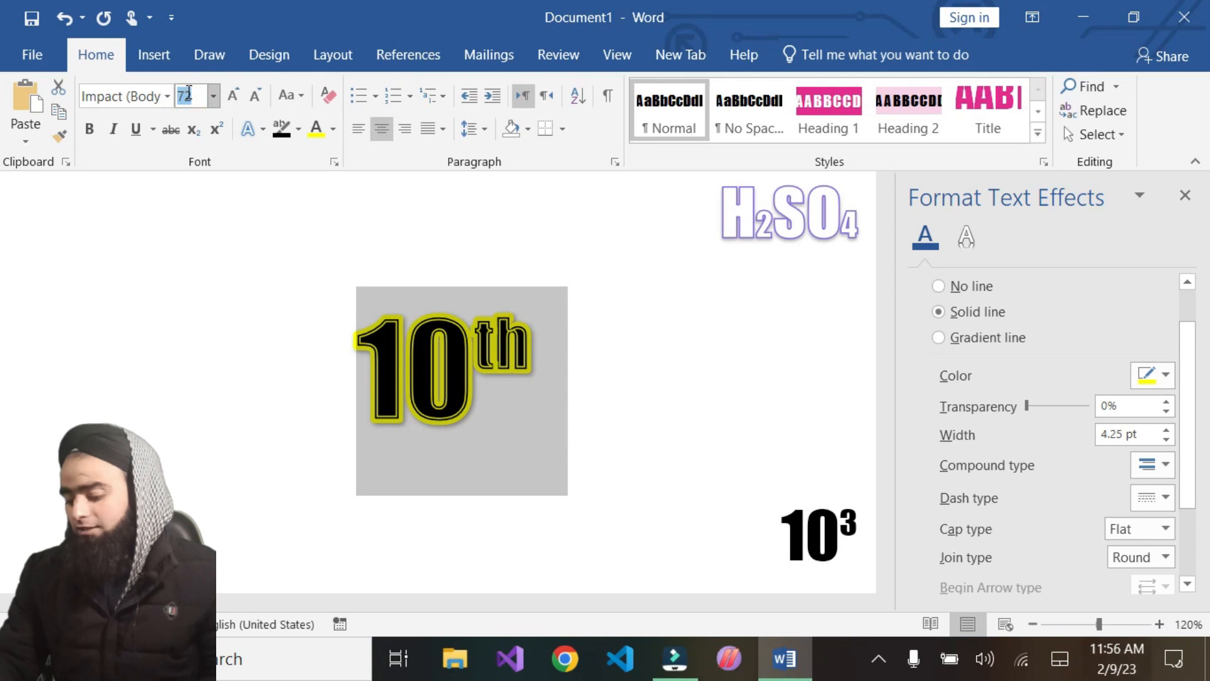
pyautogui.write('90')
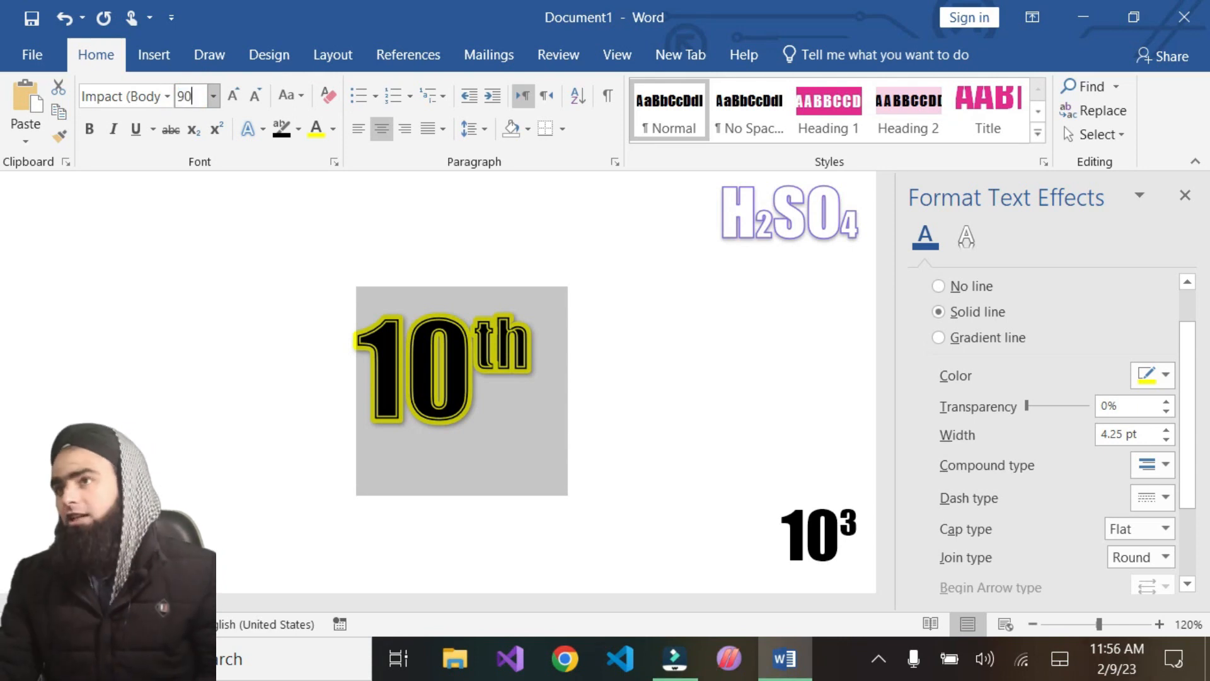
pyautogui.press('Return')
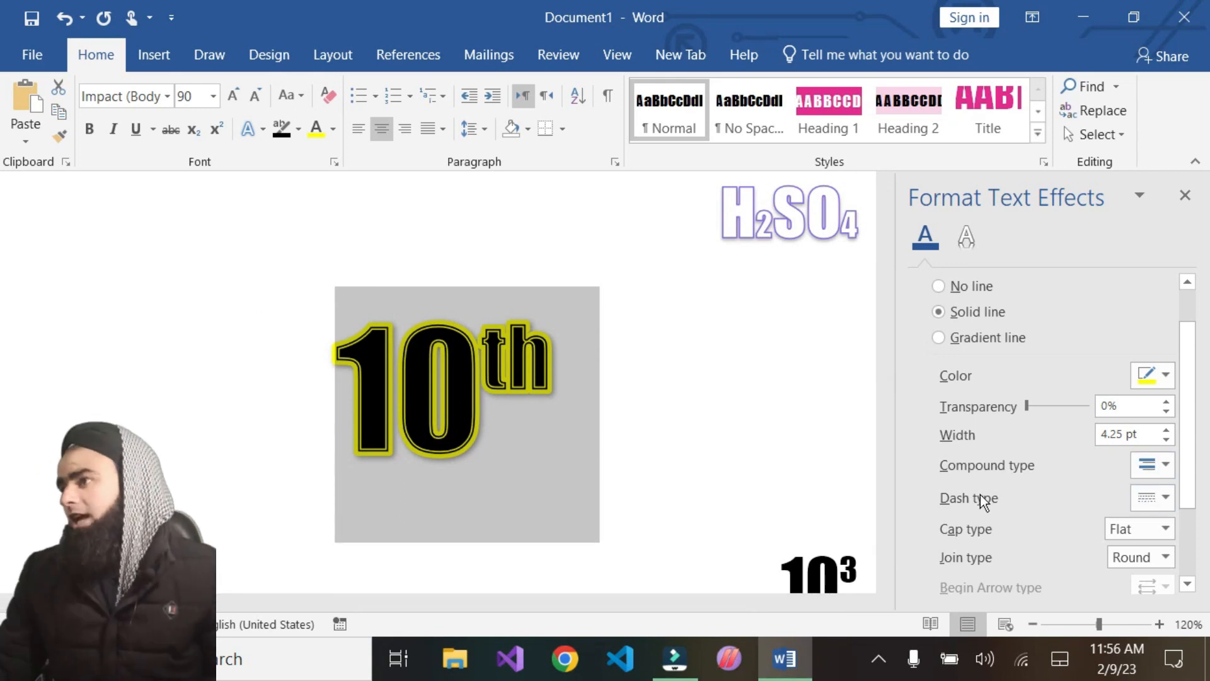
# Give the '10th' outline a round dot dash type and change the text colour to purple
pyautogui.click(1163, 498)
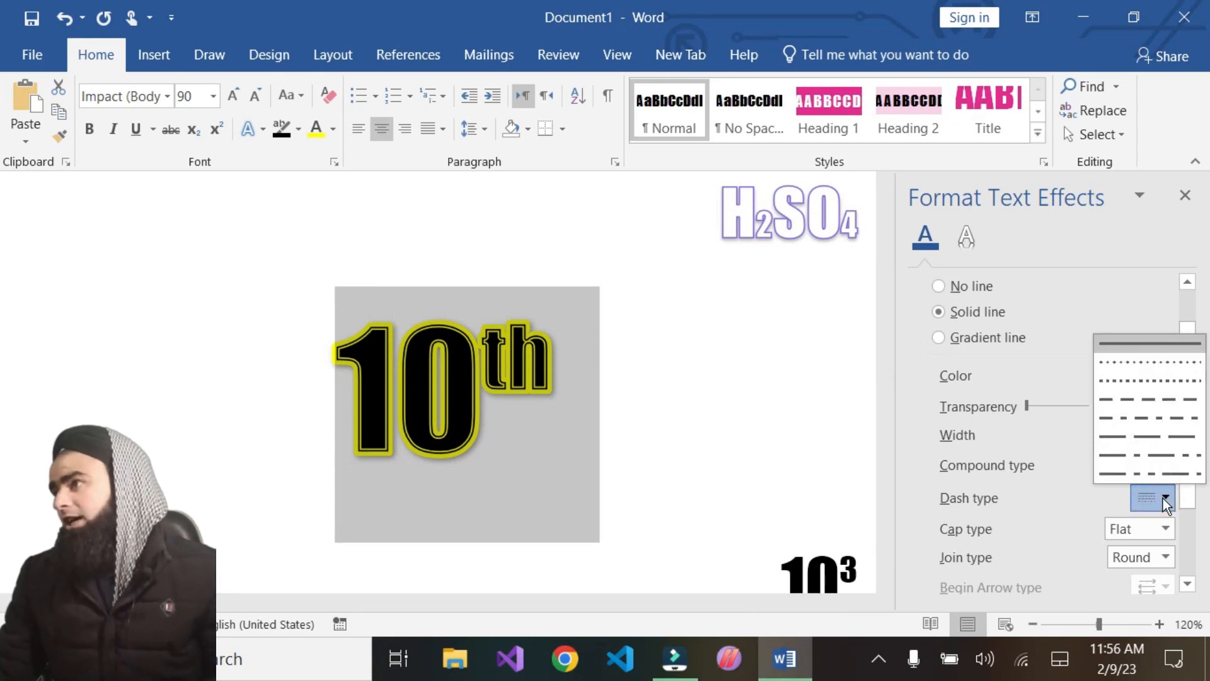
pyautogui.click(1120, 362)
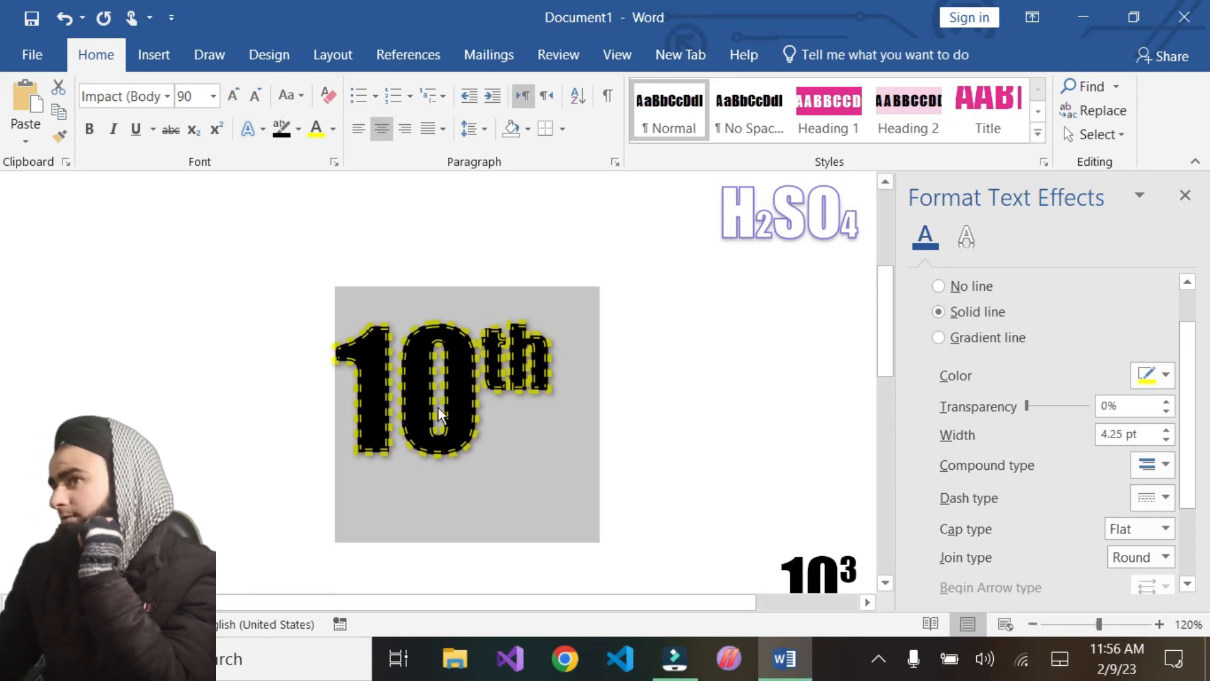
pyautogui.click(334, 129)
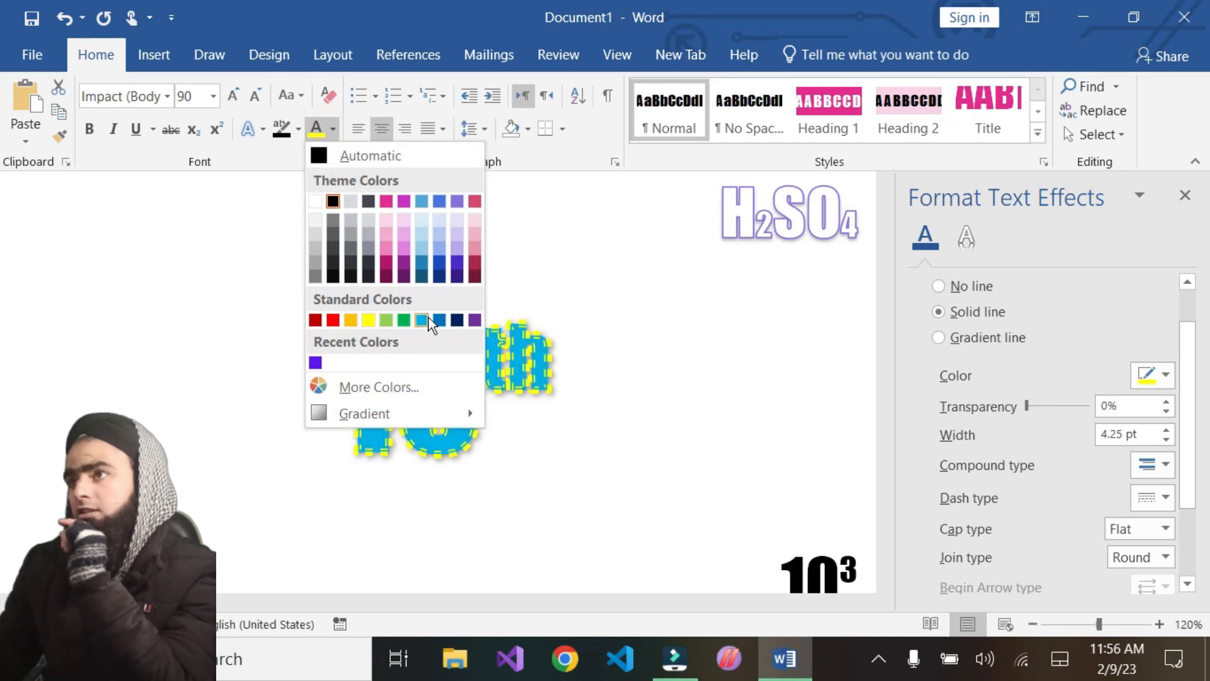
pyautogui.click(457, 202)
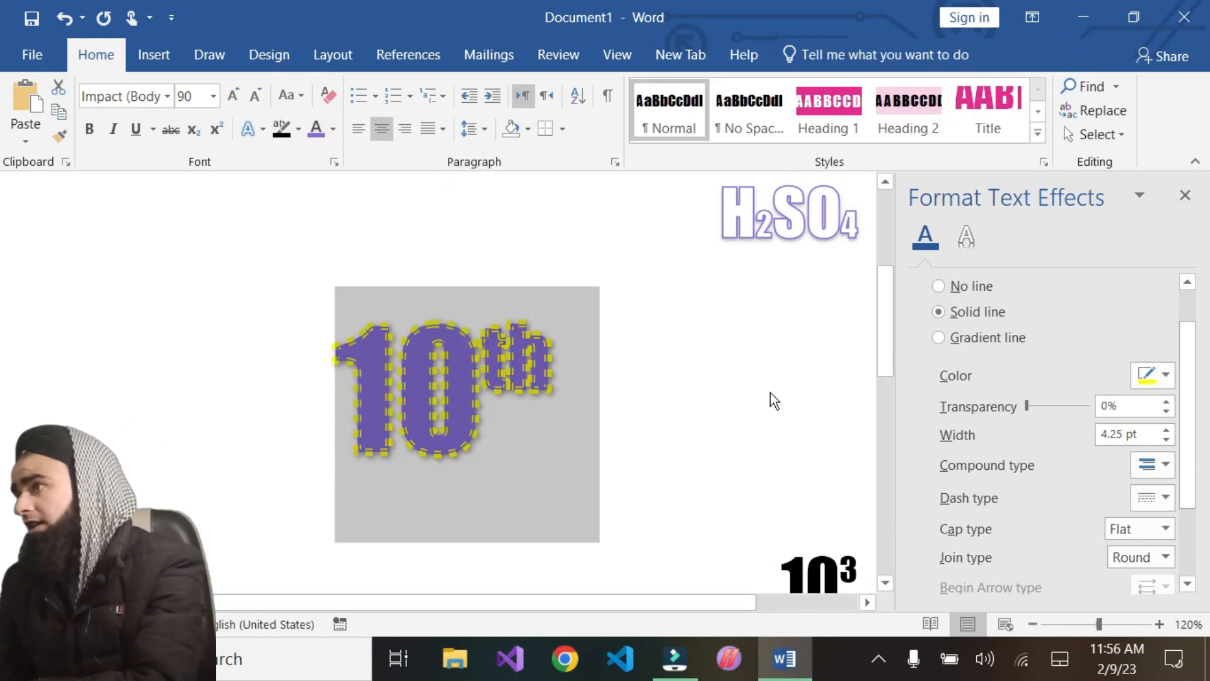
# Reduce the outline width to 3 pt and change the outline colour to black
pyautogui.click(1166, 440)
pyautogui.click(1166, 440)
pyautogui.click(1166, 440)
pyautogui.click(1166, 440)
pyautogui.click(1165, 440)
pyautogui.click(1166, 440)
pyautogui.click(1163, 433)
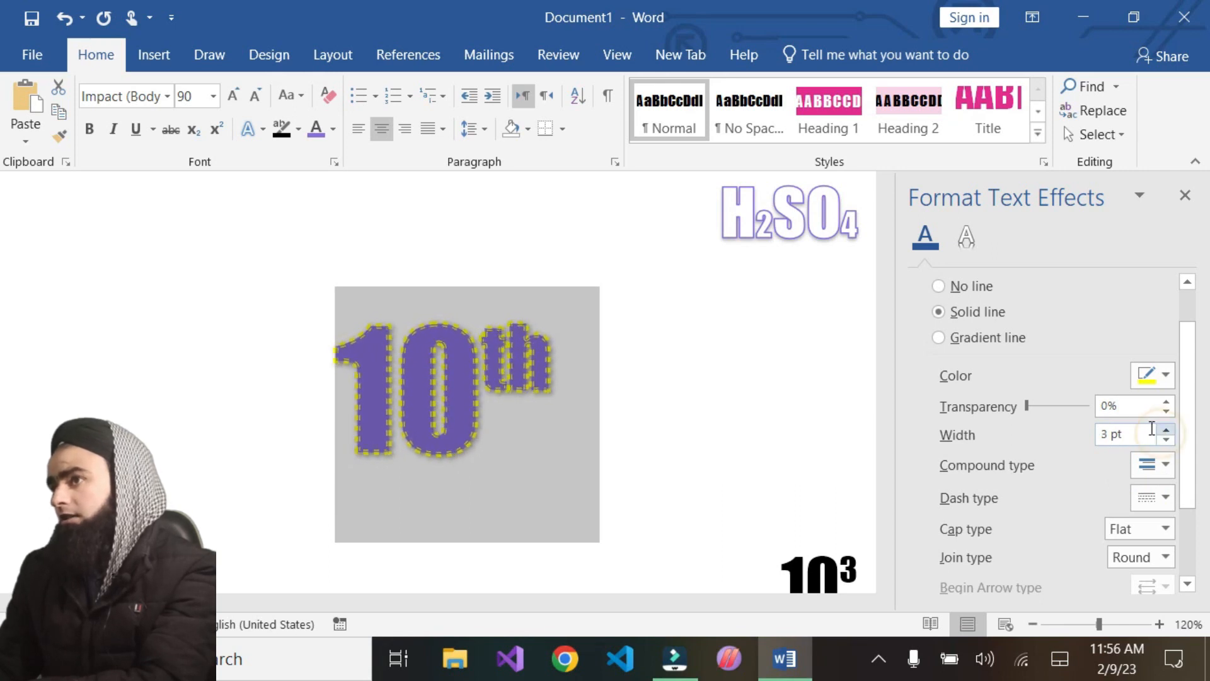
pyautogui.click(1166, 377)
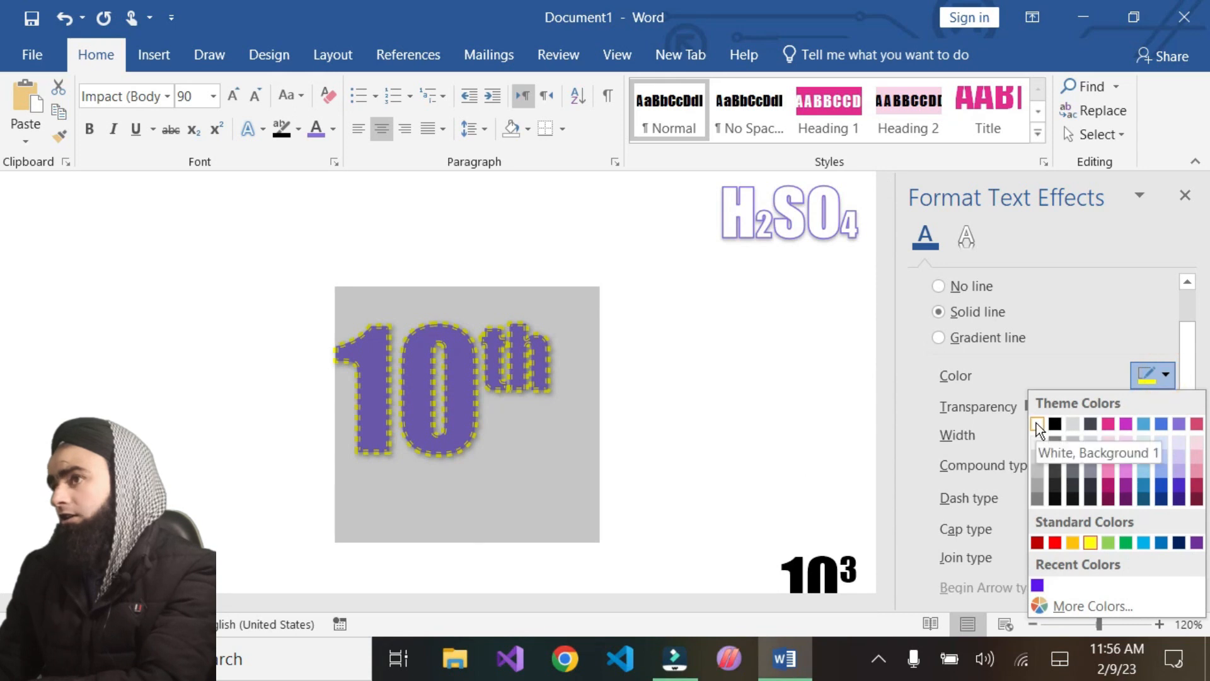
pyautogui.click(1053, 425)
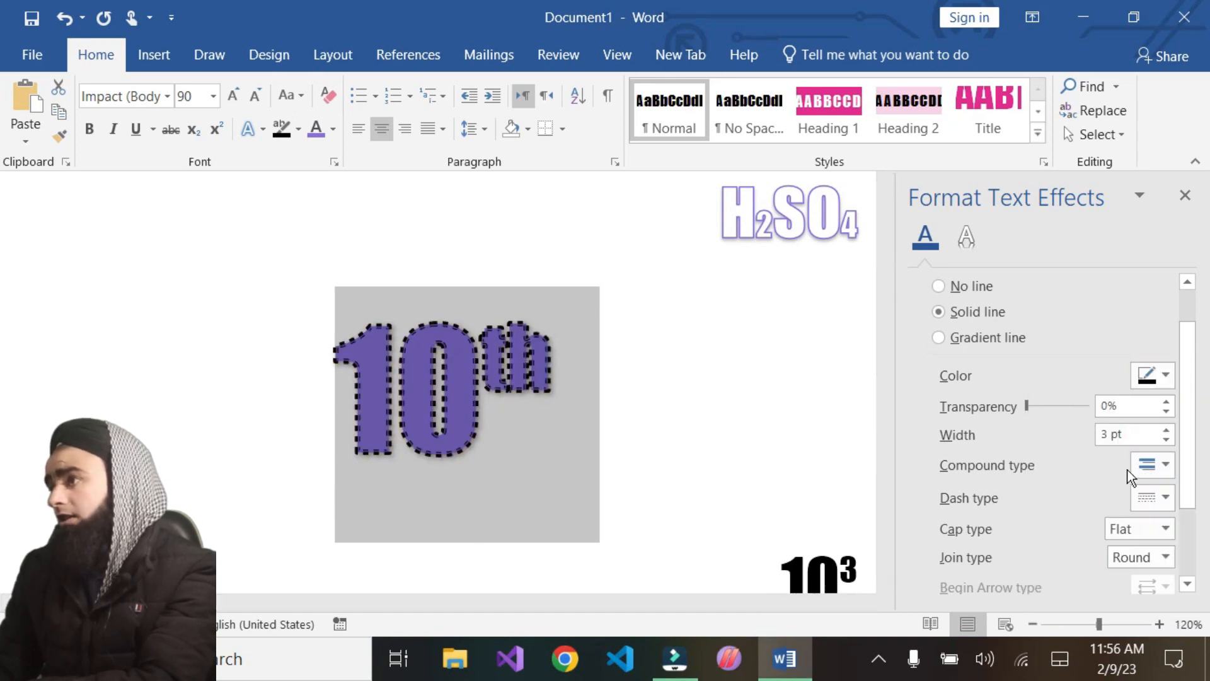
# Switch the outline to a dashed style and grow the '10th' text to 140 pt
pyautogui.click(1166, 496)
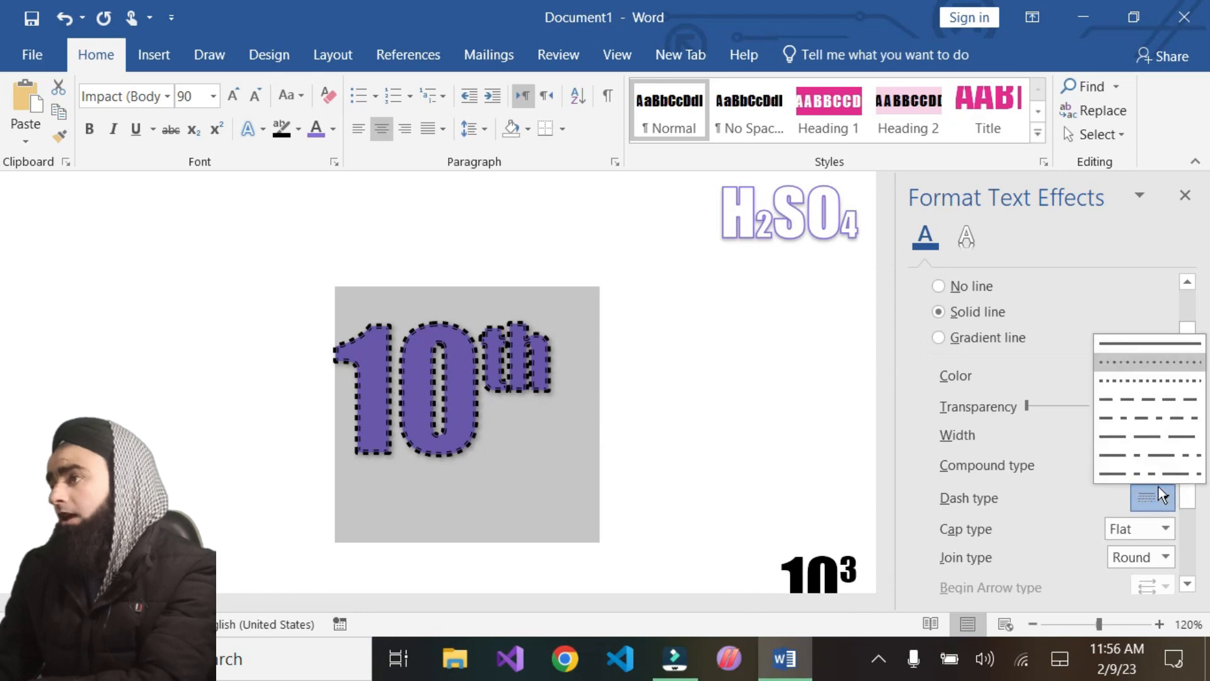
pyautogui.click(1148, 379)
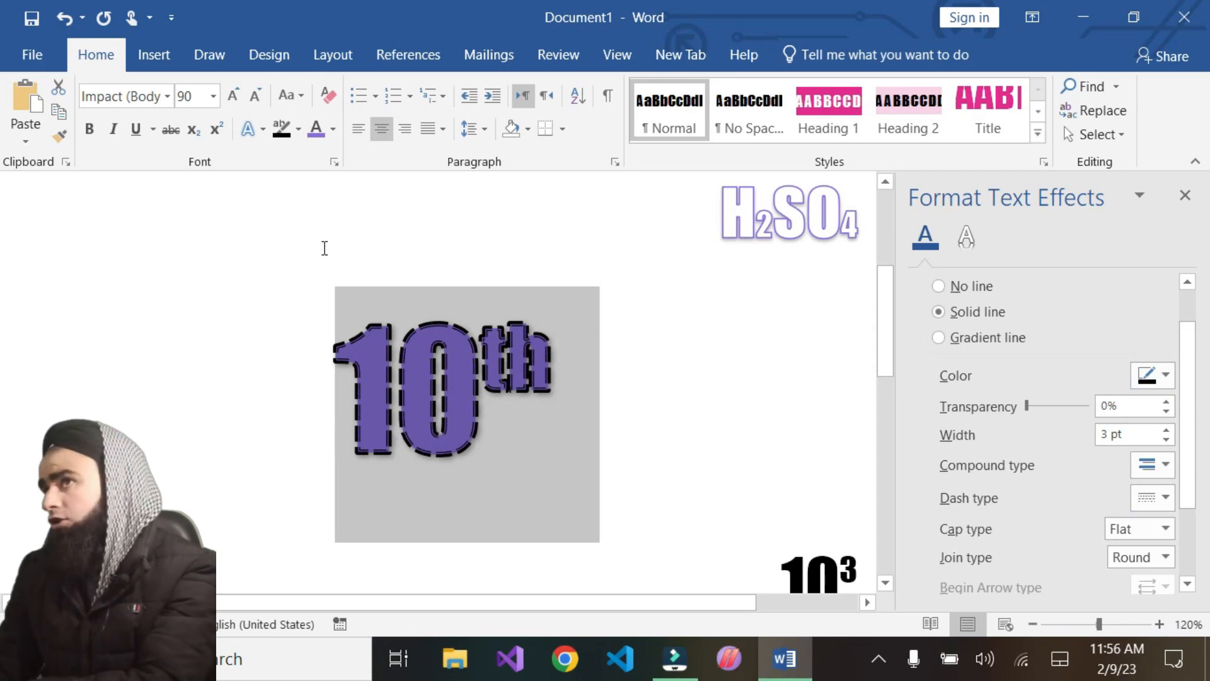
pyautogui.click(233, 95)
pyautogui.click(233, 95)
pyautogui.click(232, 95)
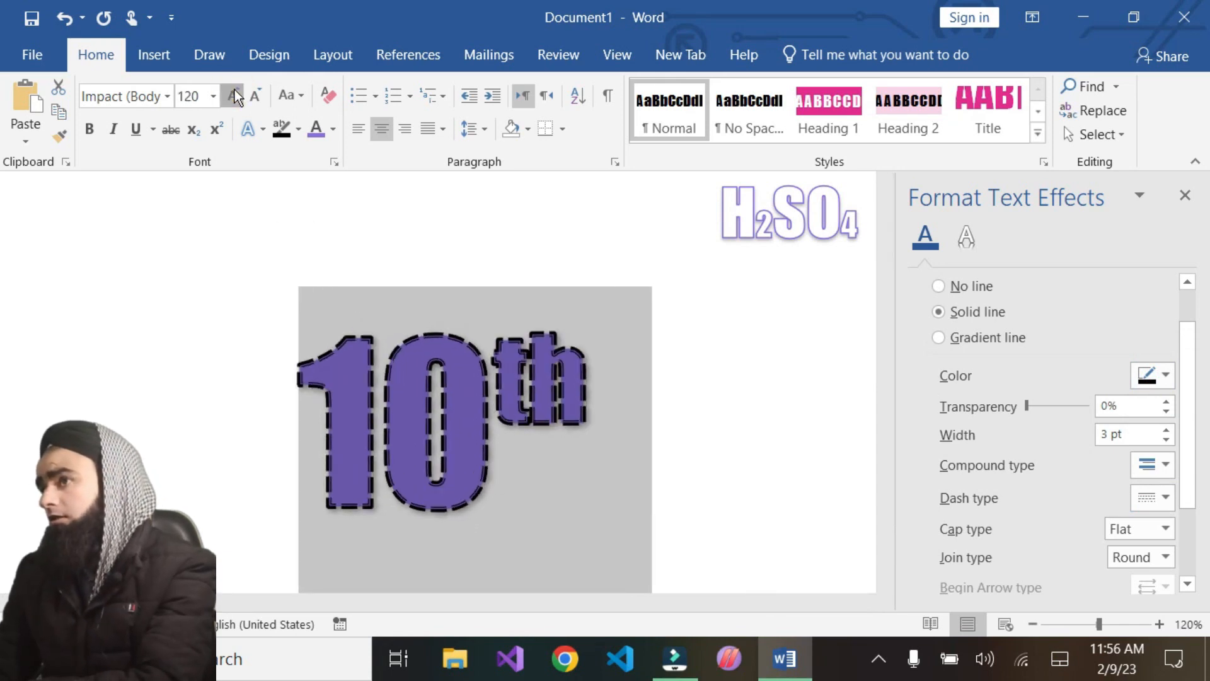
pyautogui.click(233, 95)
pyautogui.click(232, 95)
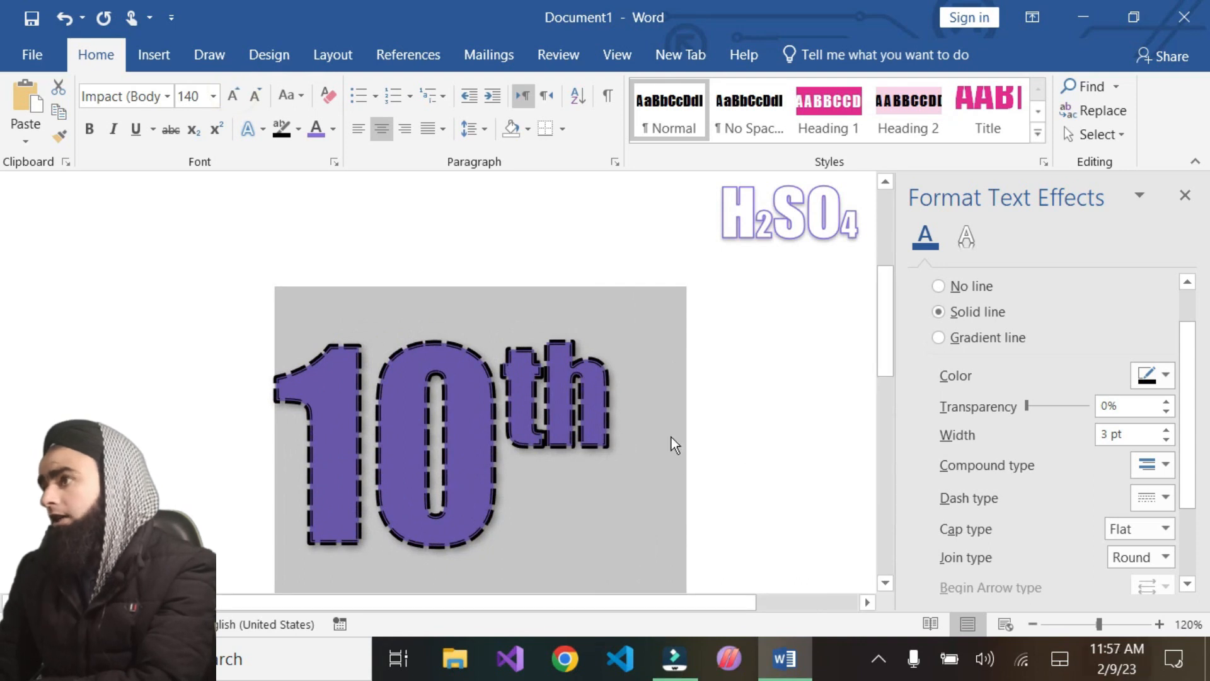
# Try several dash types on the '10th' outline, ending with a long dash-dot style
pyautogui.click(1165, 497)
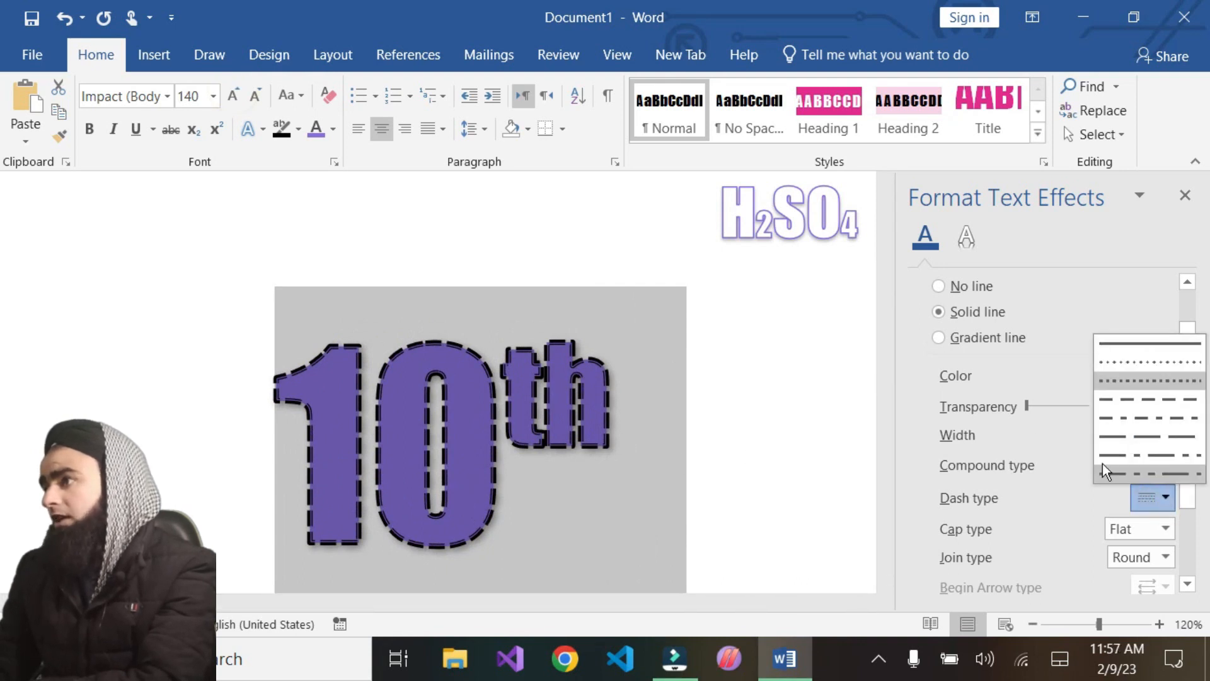
pyautogui.click(1141, 408)
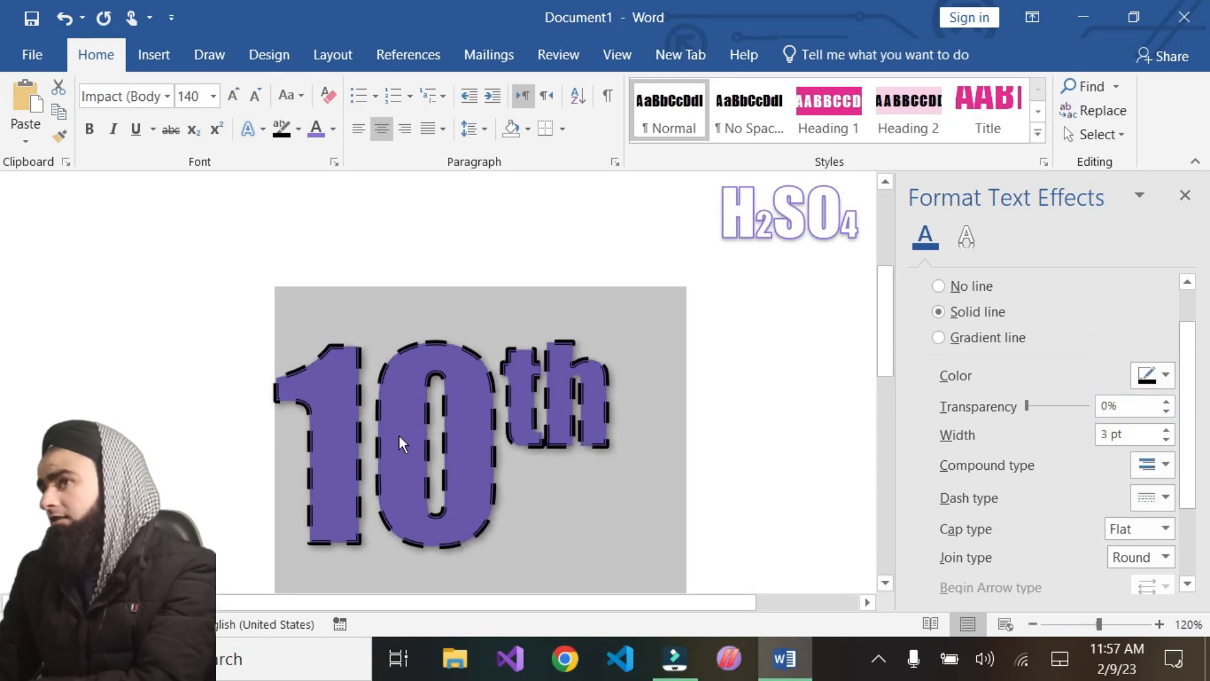
pyautogui.click(1158, 504)
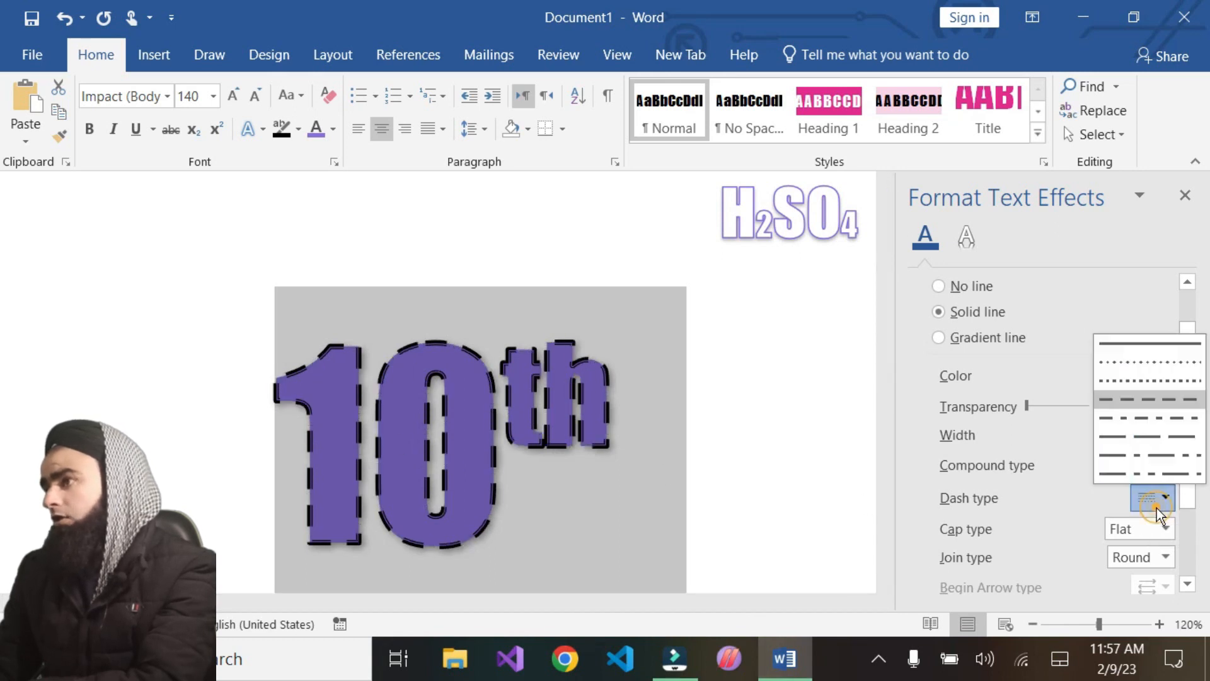
pyautogui.click(1113, 420)
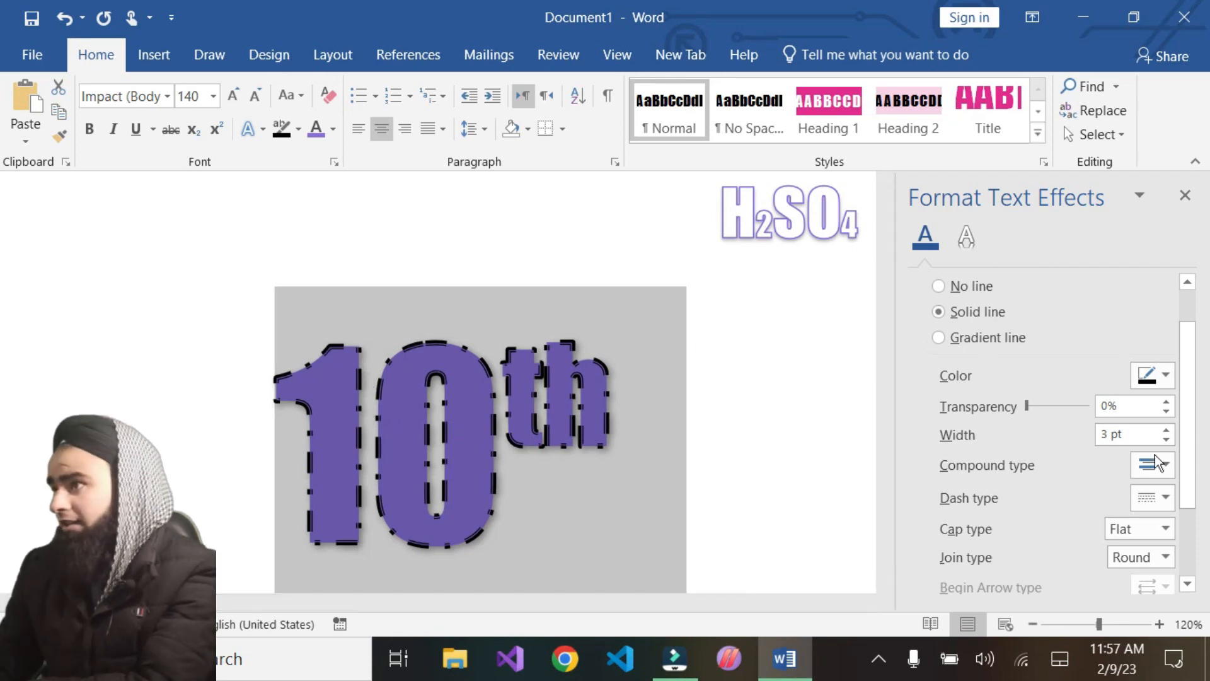
pyautogui.click(1165, 497)
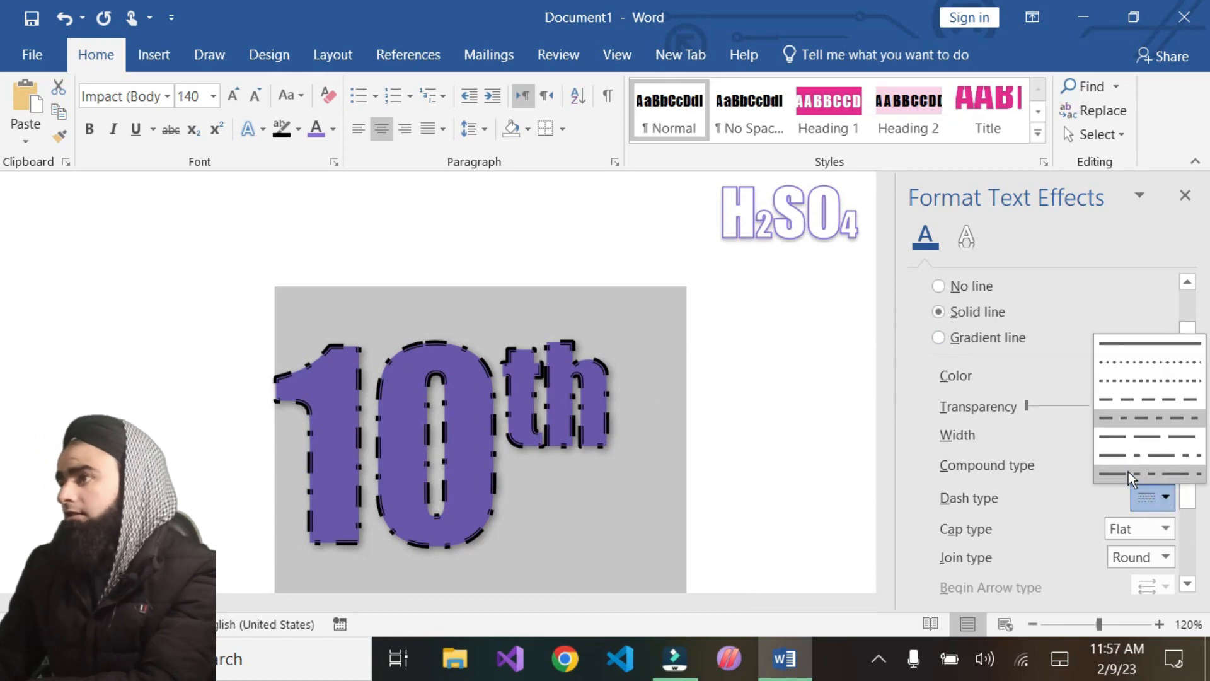
pyautogui.click(1110, 440)
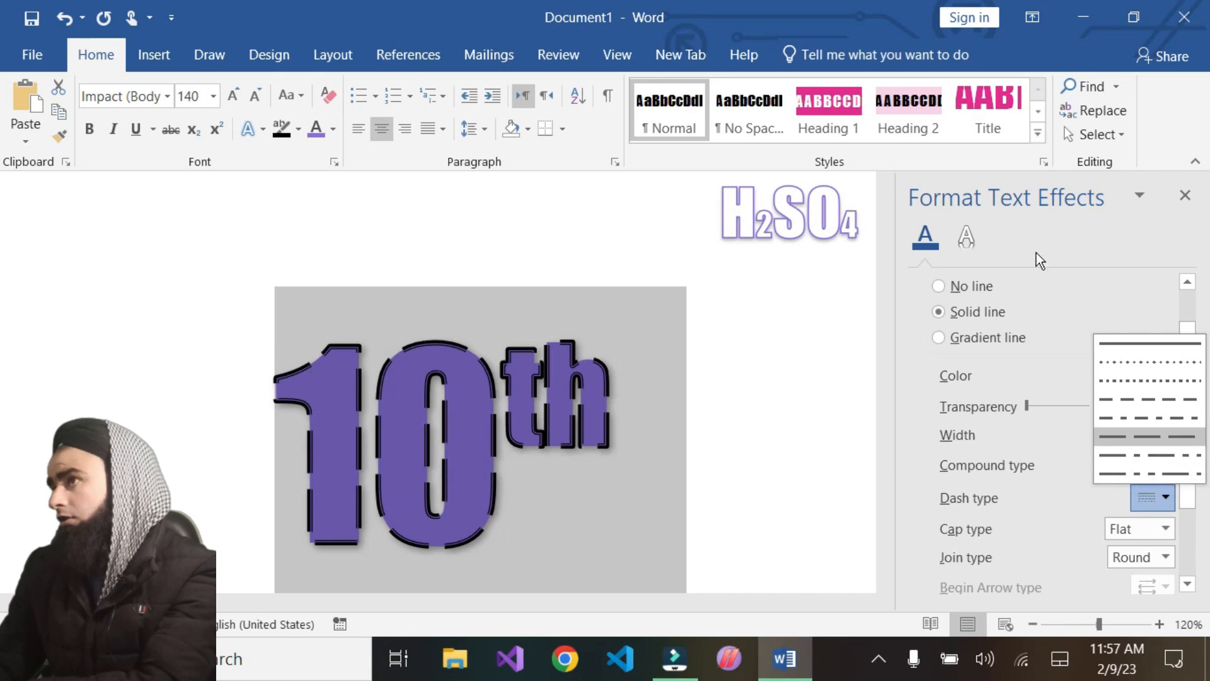
pyautogui.click(1143, 458)
# Move the Format Text Effects pane to the left of the document and set a long dash-dot-dot outline
pyautogui.moveTo(969, 186); pyautogui.dragTo(855, 184)
pyautogui.moveTo(956, 187); pyautogui.dragTo(225, 163)
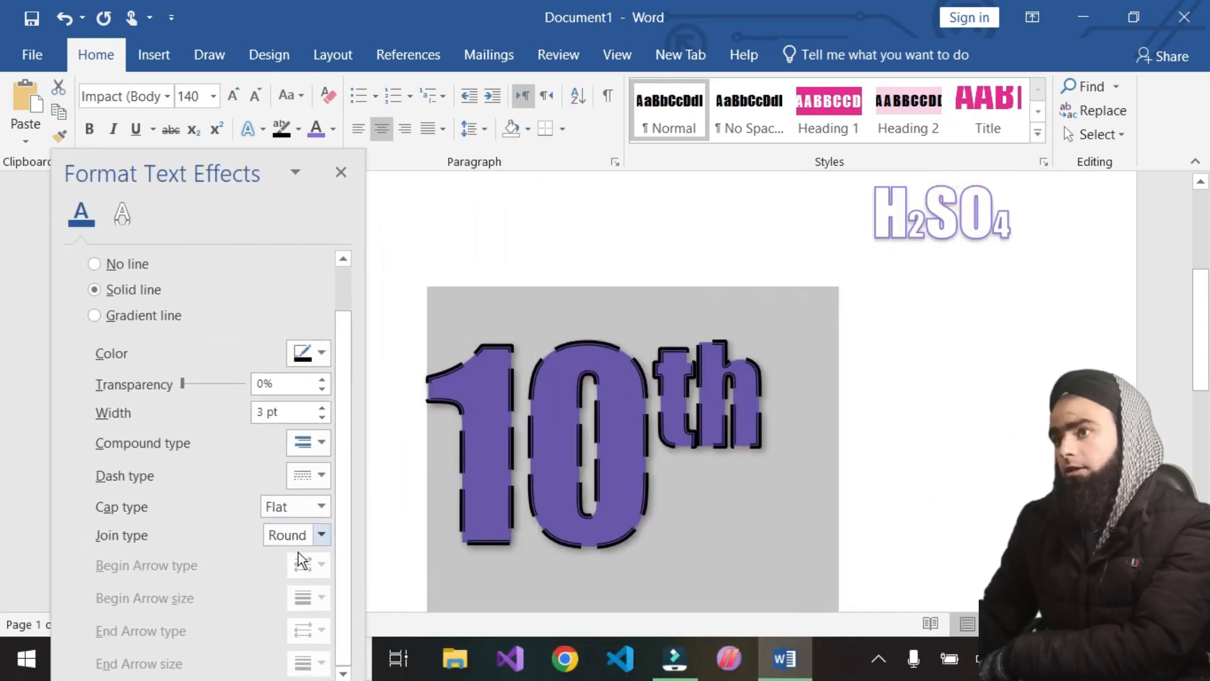
pyautogui.click(326, 477)
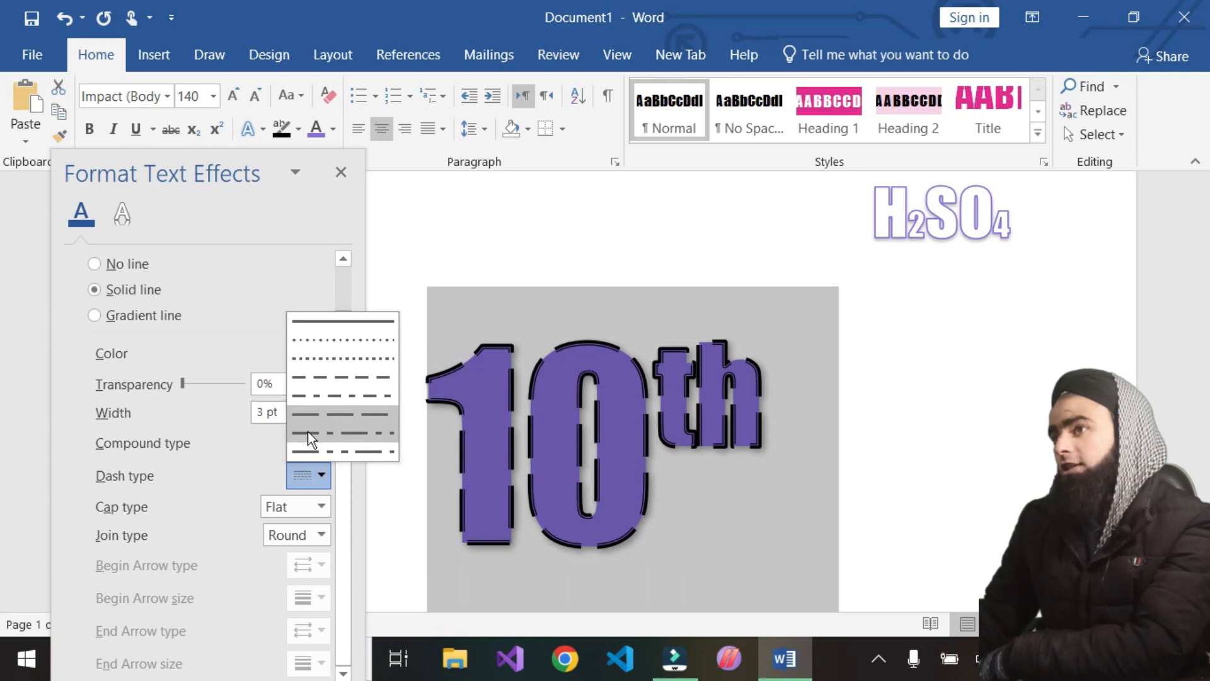
pyautogui.click(334, 437)
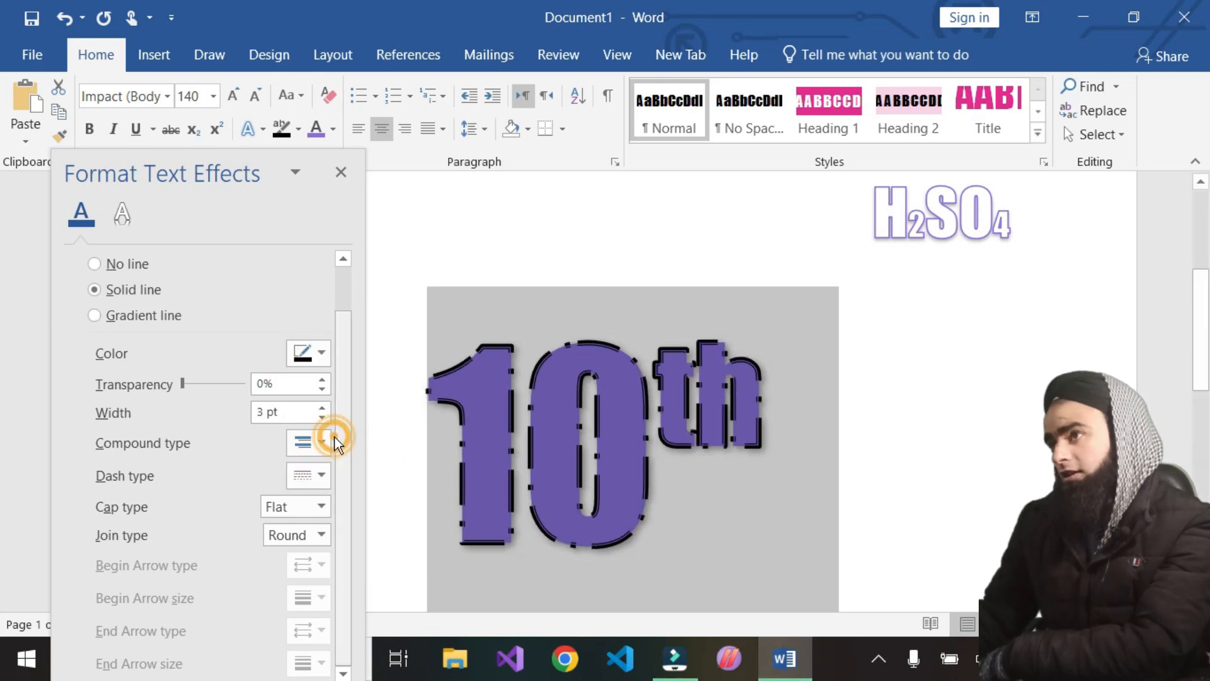
pyautogui.click(327, 483)
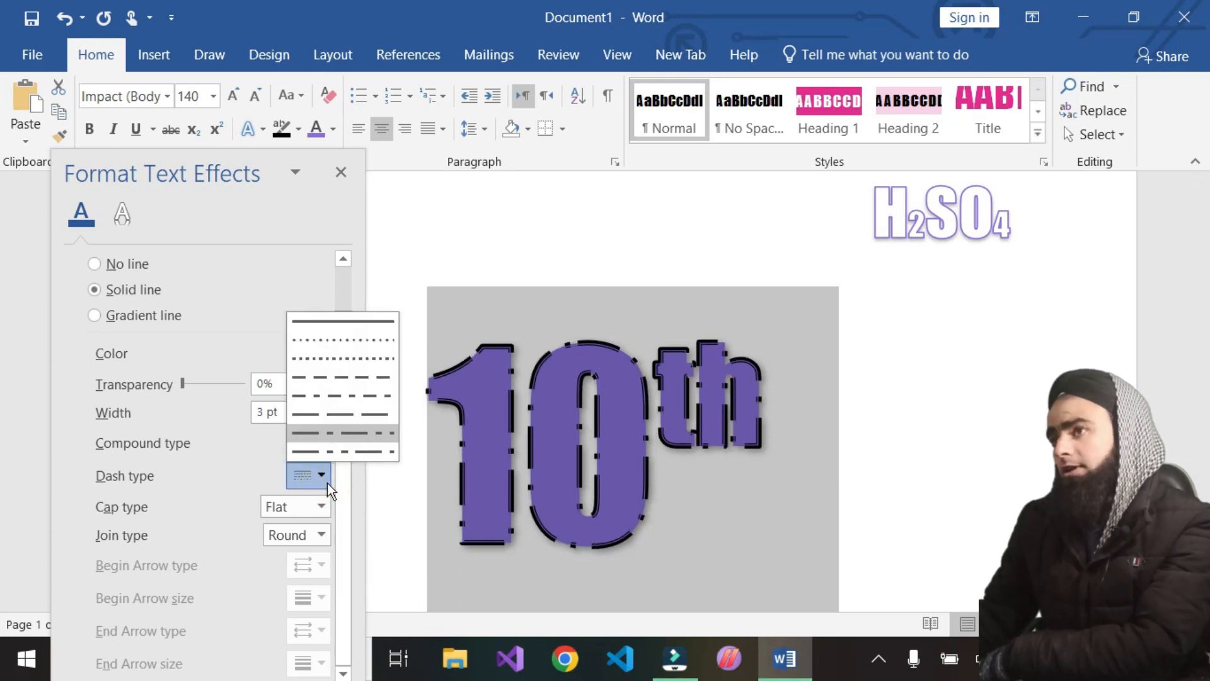
pyautogui.click(337, 446)
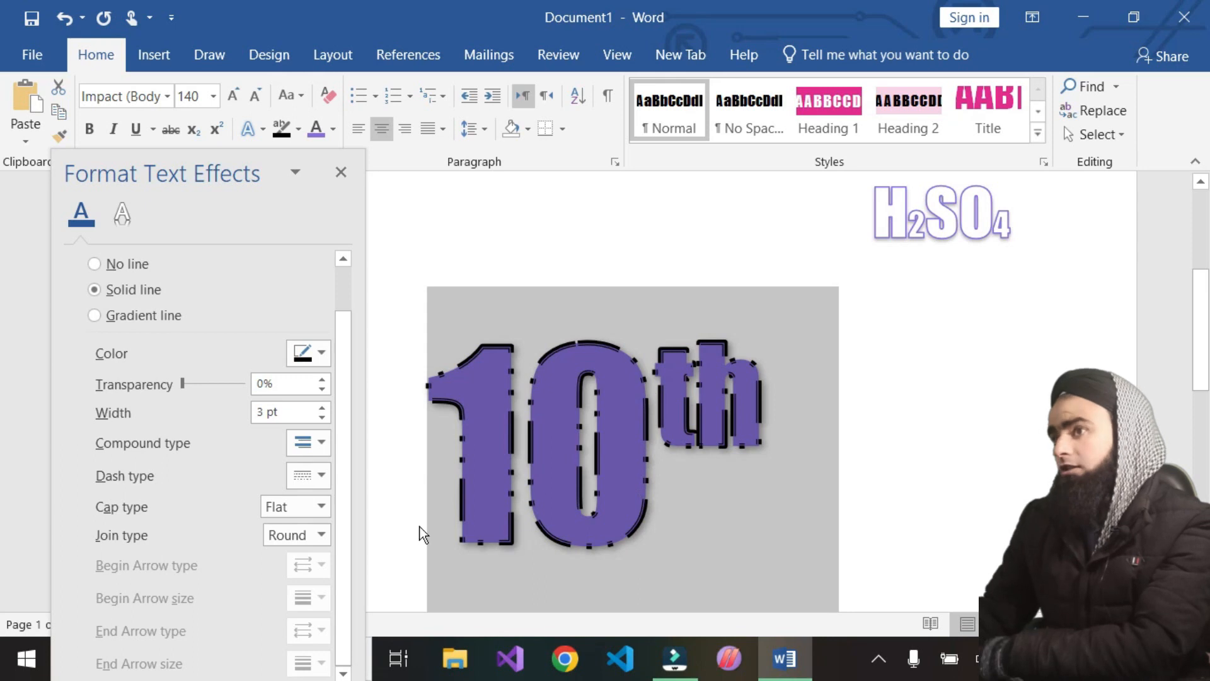
# Set the '10th' outline cap type to Square and look through the join type options
pyautogui.click(315, 480)
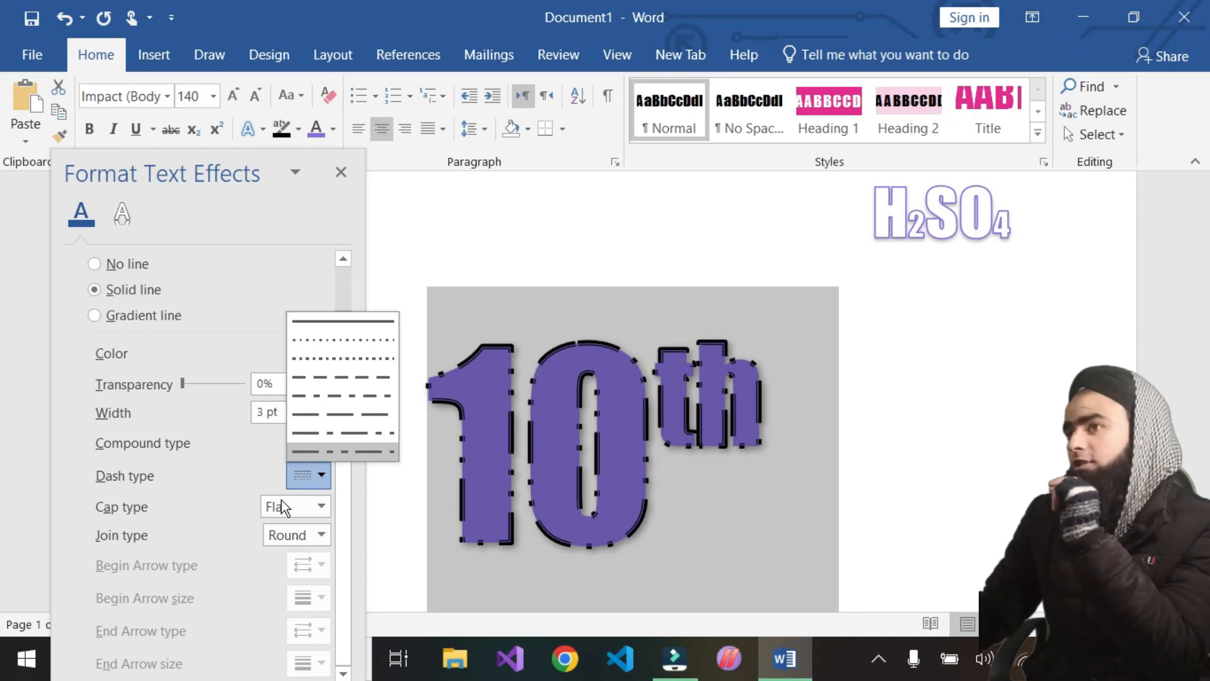
pyautogui.click(319, 505)
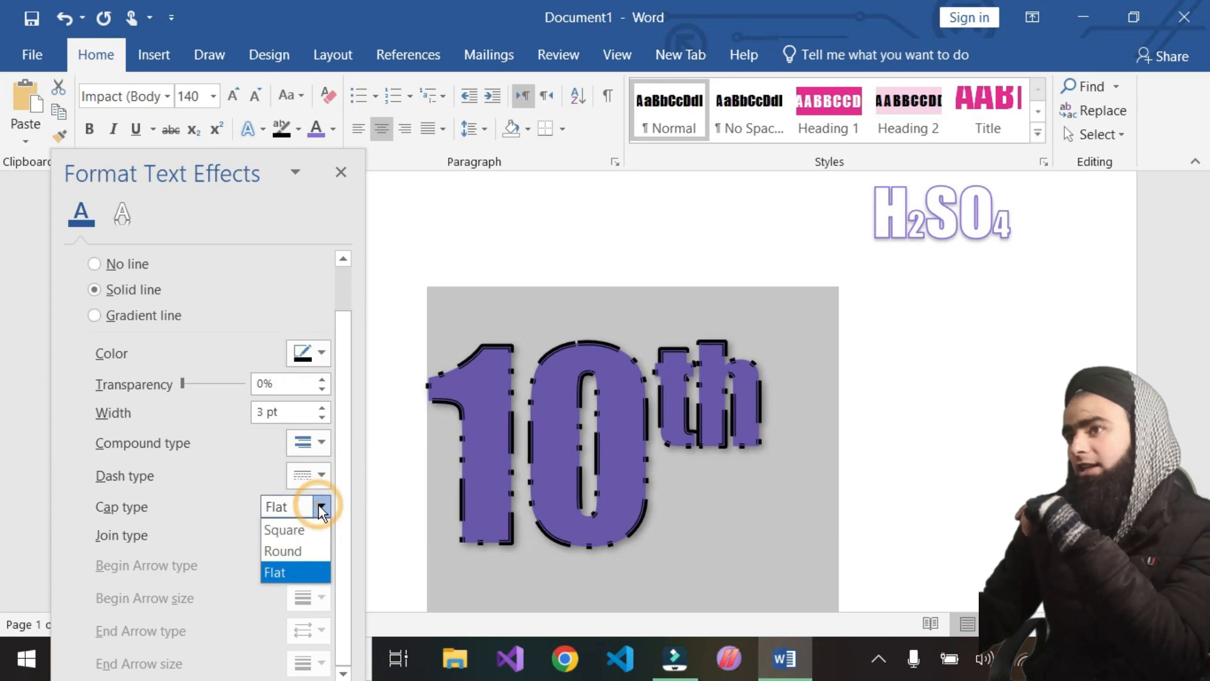
pyautogui.click(282, 530)
pyautogui.click(282, 535)
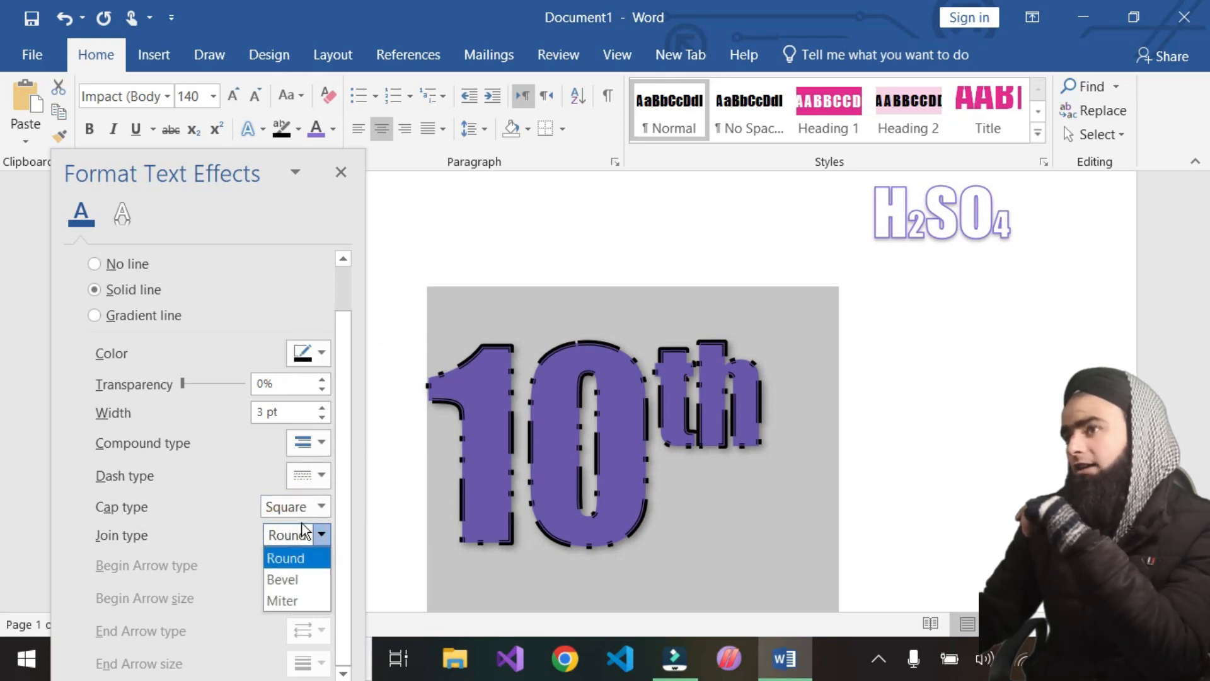
pyautogui.click(303, 533)
# Try the Round and Flat cap types on the '10th' outline
pyautogui.click(317, 506)
pyautogui.click(286, 530)
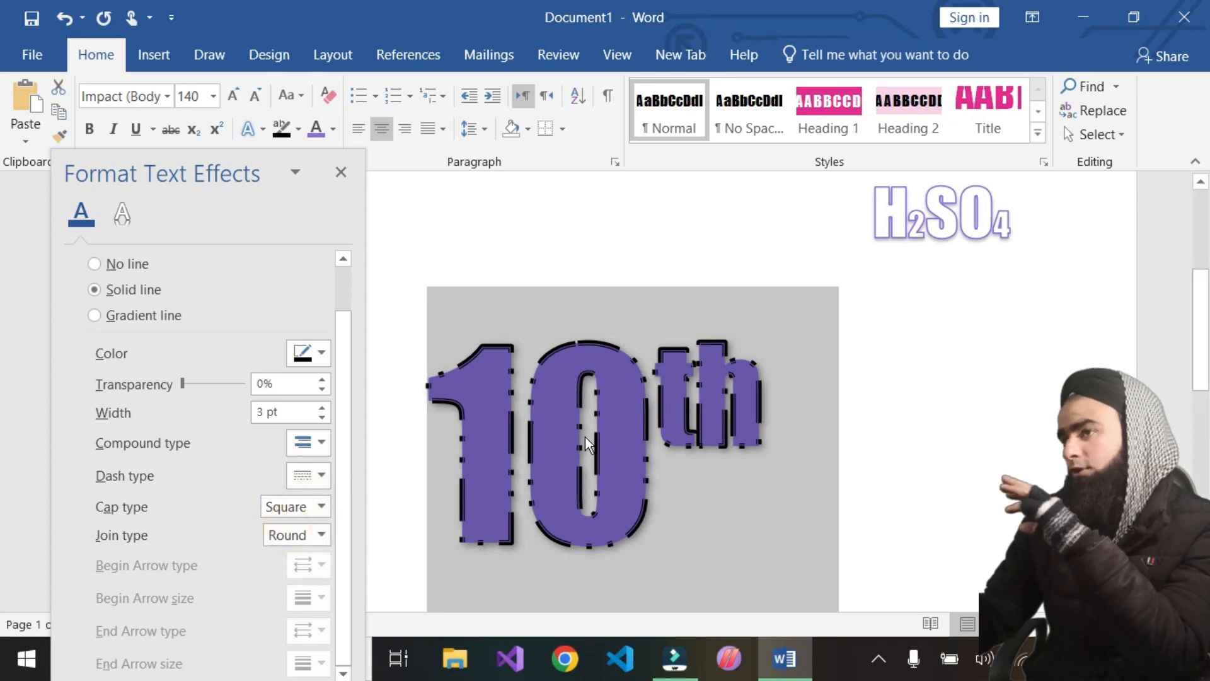
pyautogui.click(315, 510)
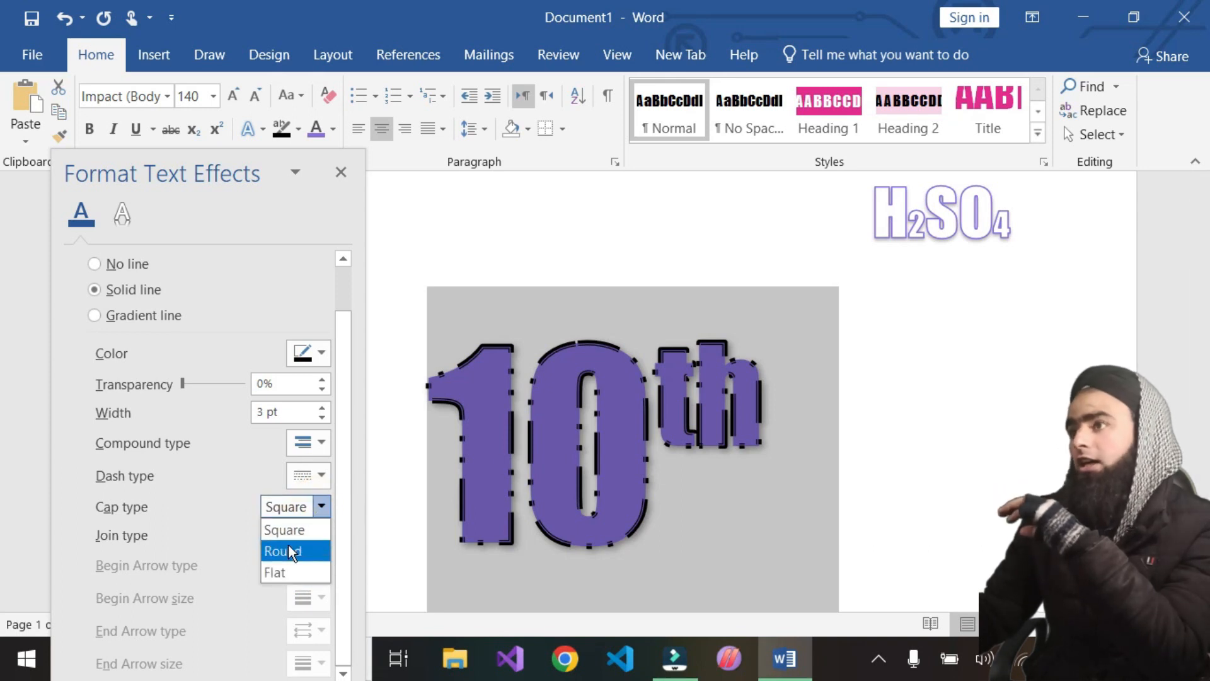
pyautogui.click(289, 546)
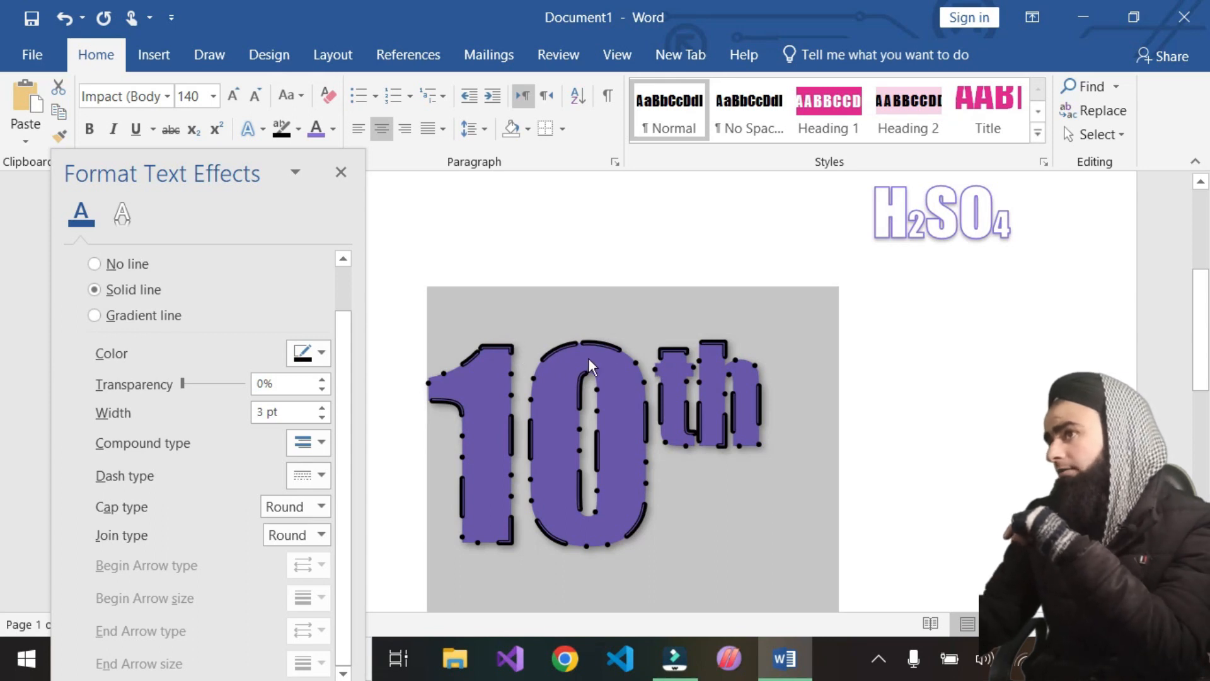
pyautogui.click(320, 505)
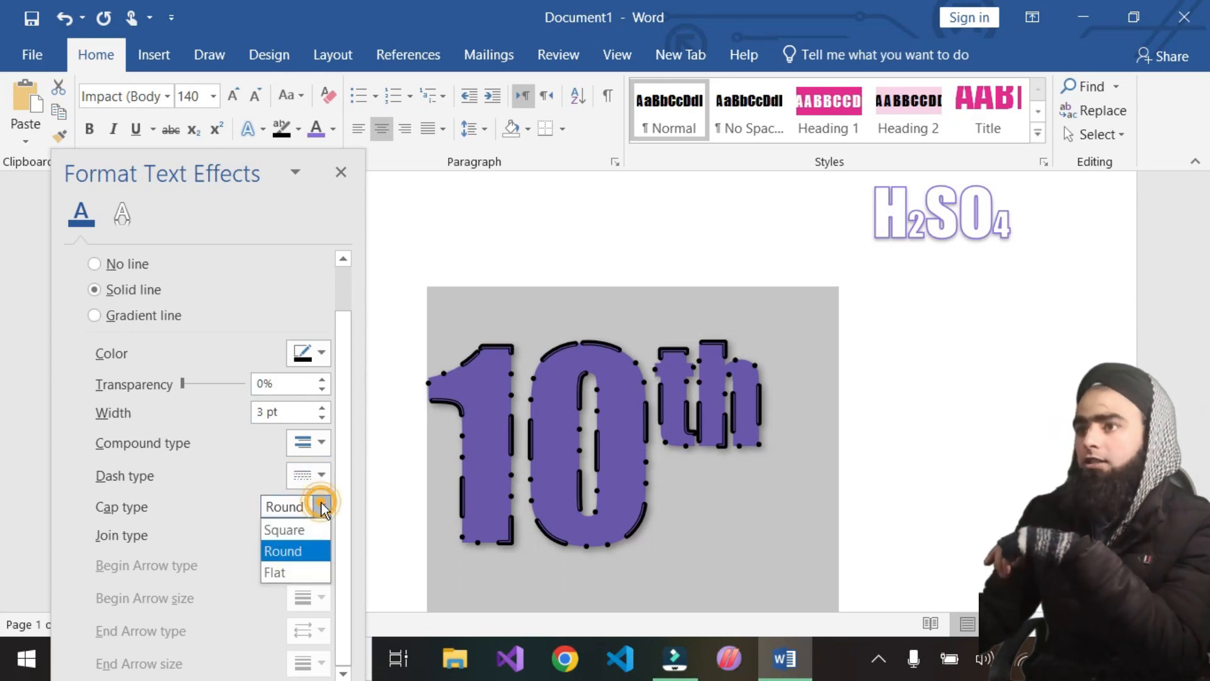
pyautogui.click(288, 568)
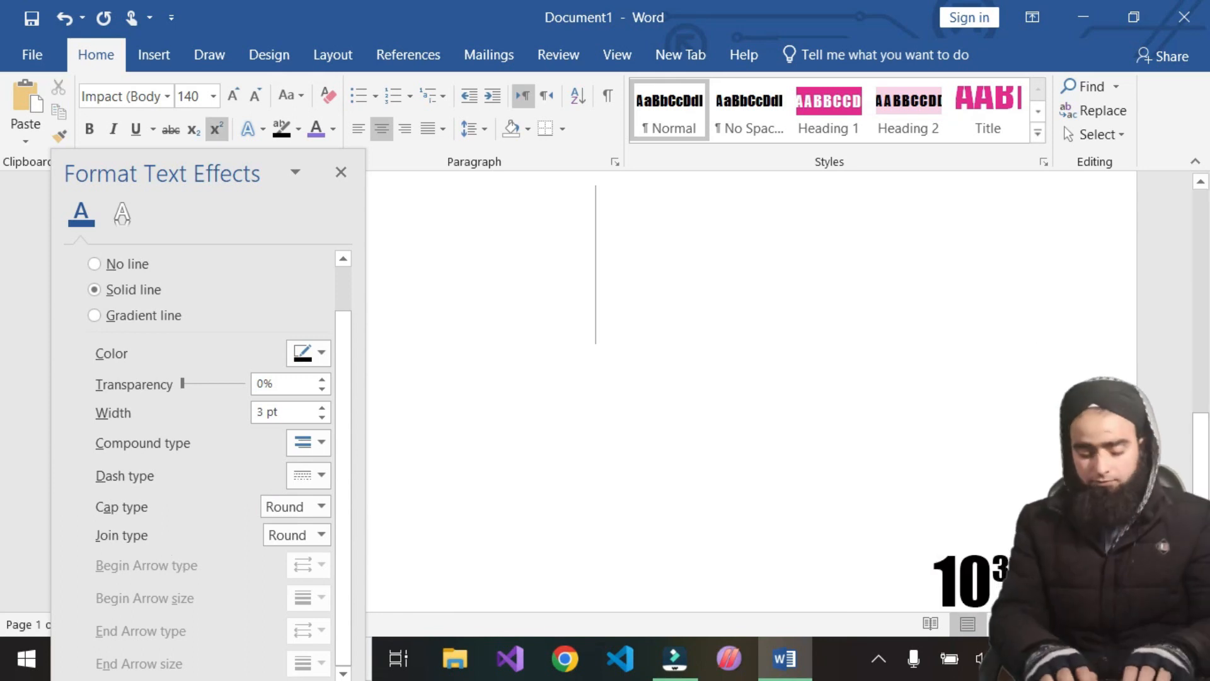
# Type 'hi tech' on a new page and change all the text's font to Lucida Bright
pyautogui.write('hi')
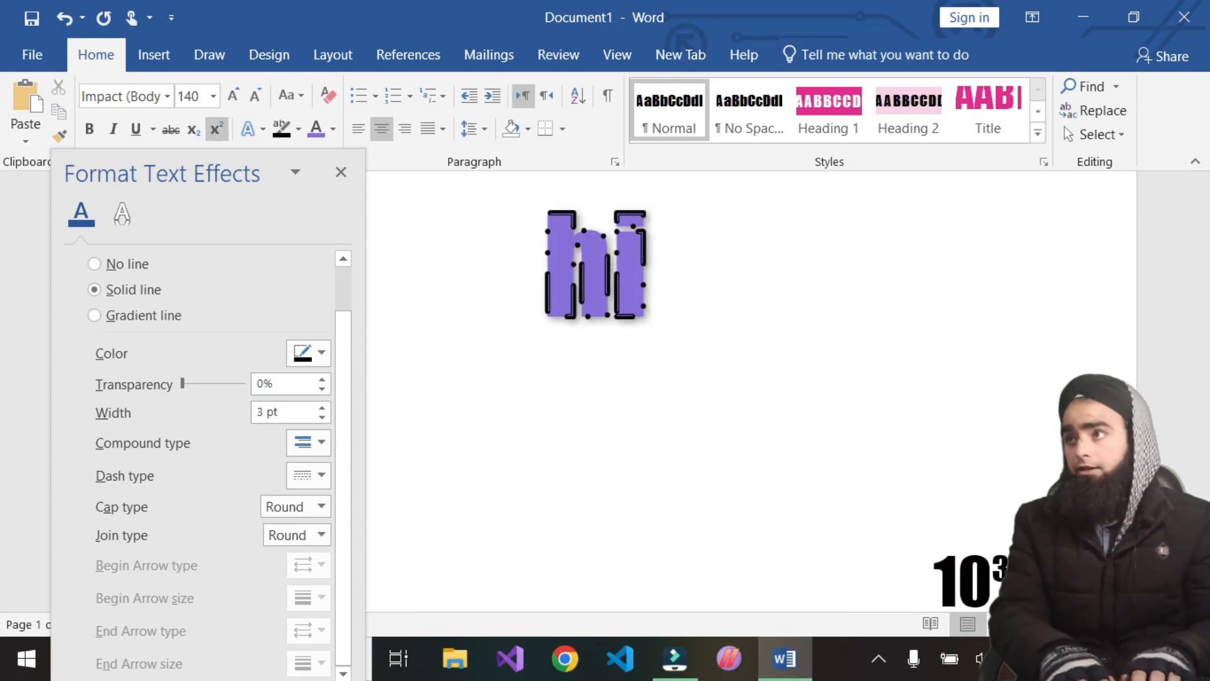
pyautogui.write(' tech')
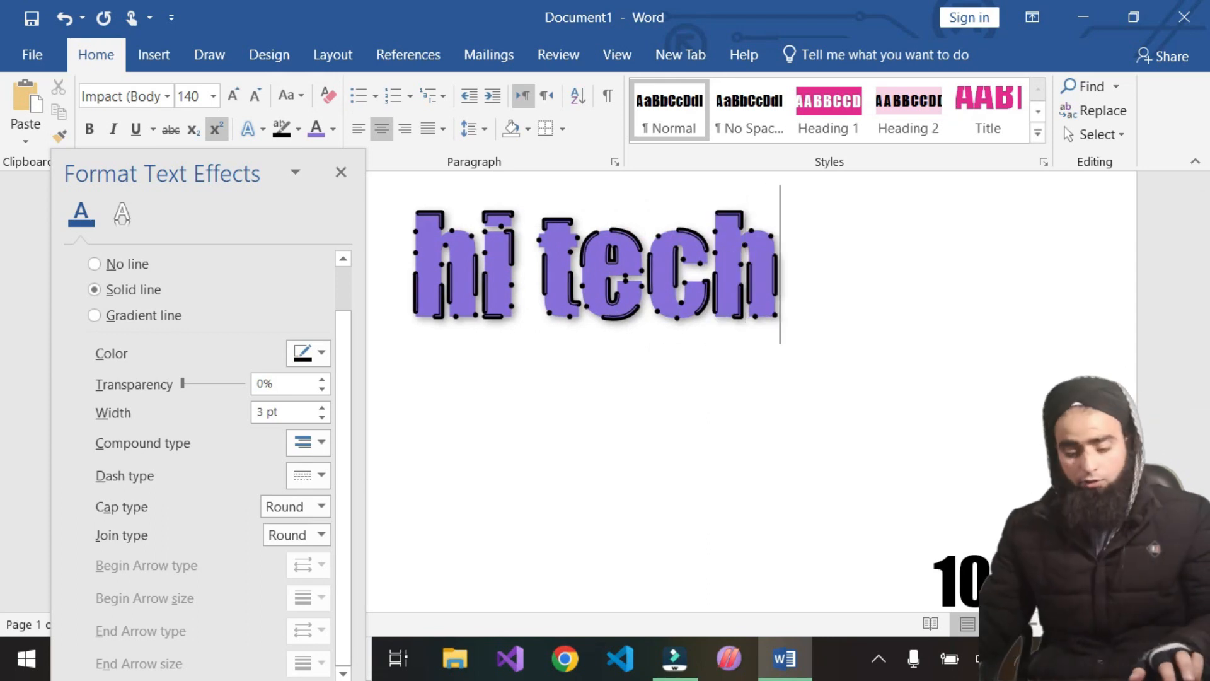
pyautogui.hotkey('ctrl', 'a')
pyautogui.click(167, 95)
pyautogui.click(555, 272)
pyautogui.click(811, 272)
pyautogui.hotkey('ctrl', 'a')
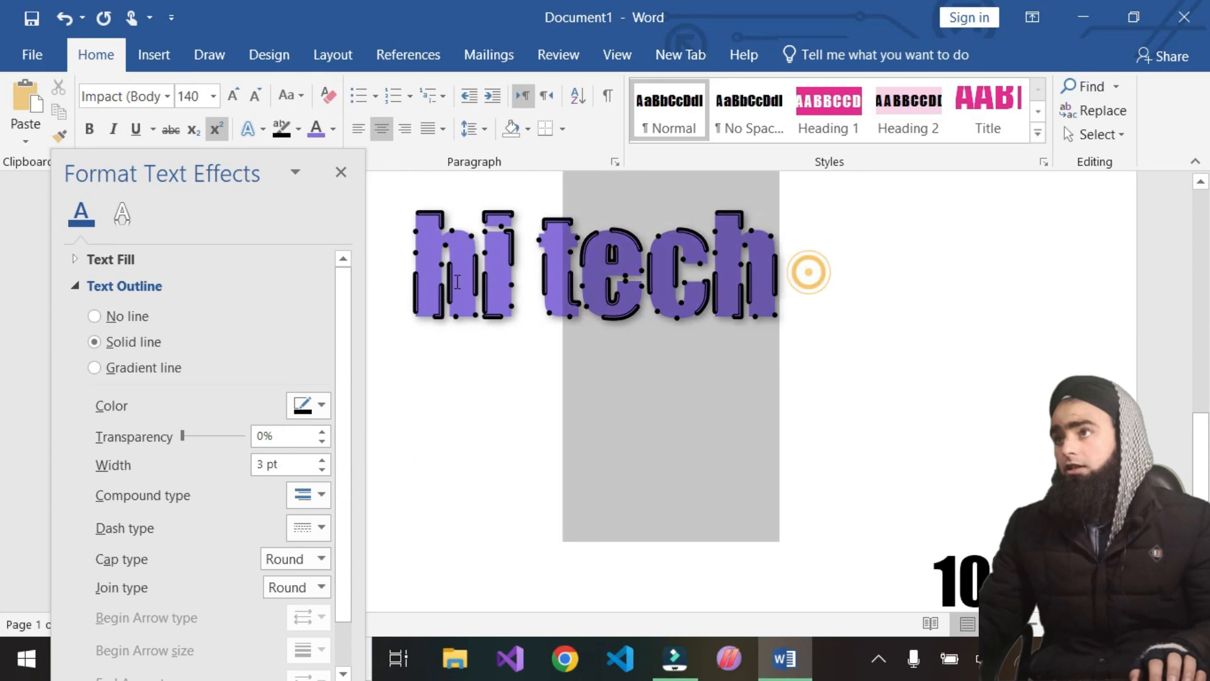
pyautogui.click(167, 95)
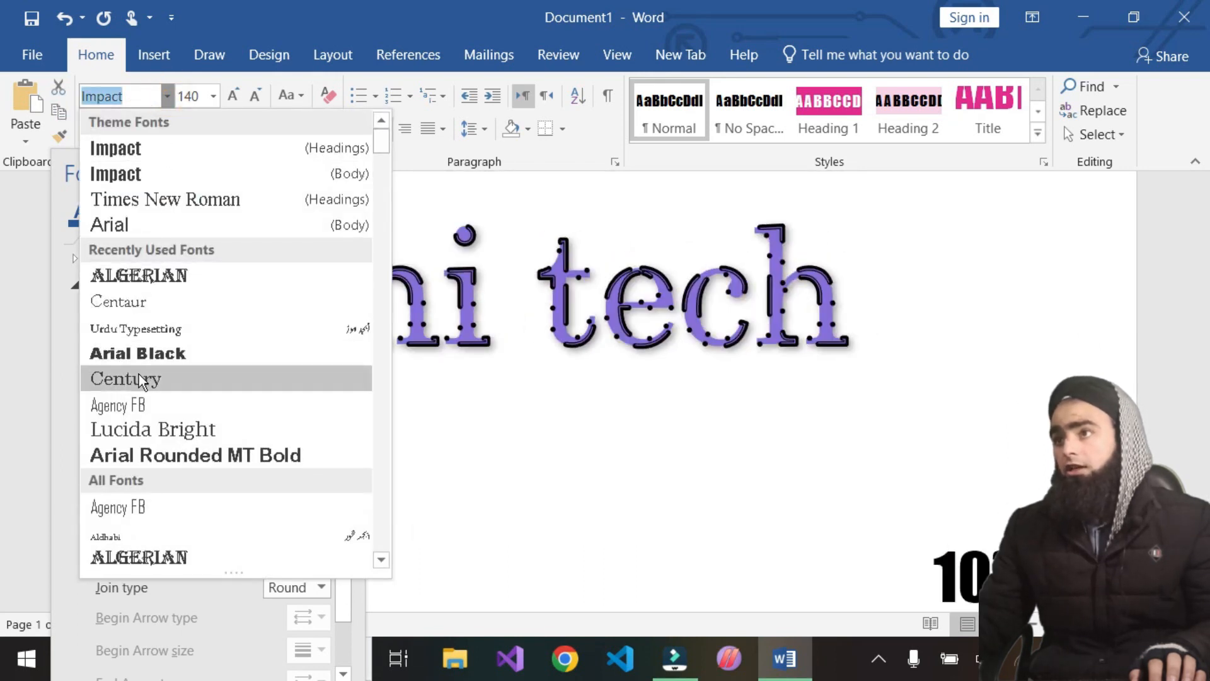
pyautogui.click(141, 425)
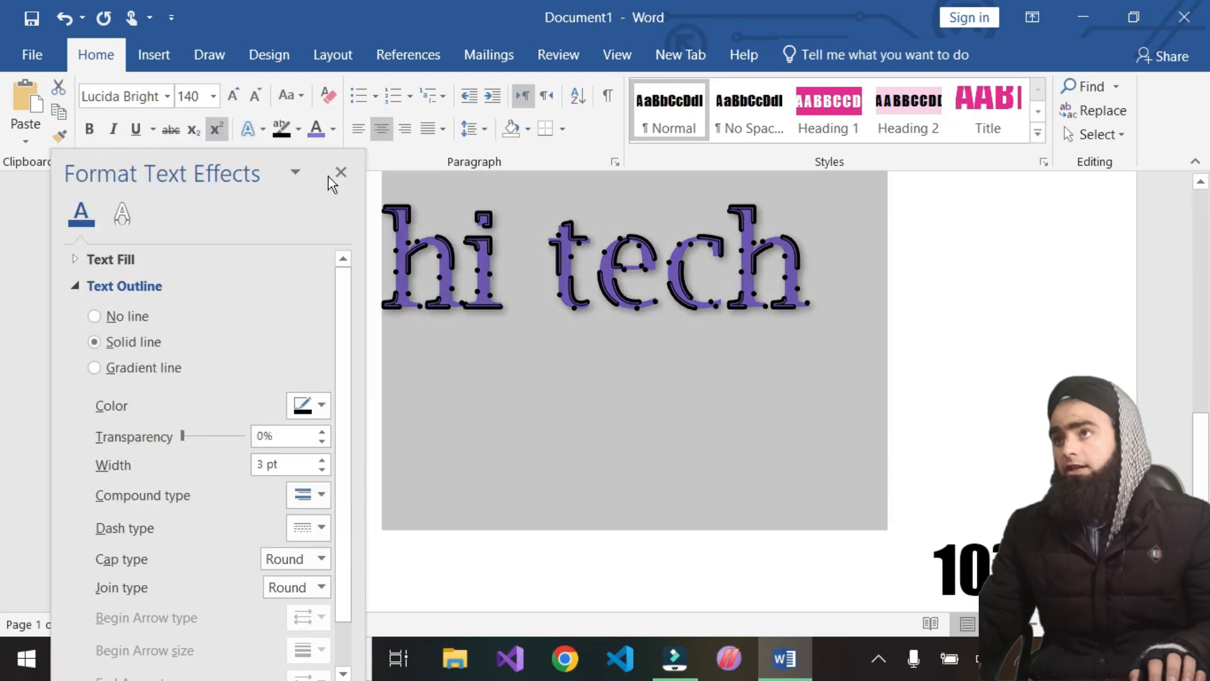
# Grow the 'hi tech' font size to 170 pt
pyautogui.click(233, 95)
pyautogui.click(233, 95)
pyautogui.click(233, 95)
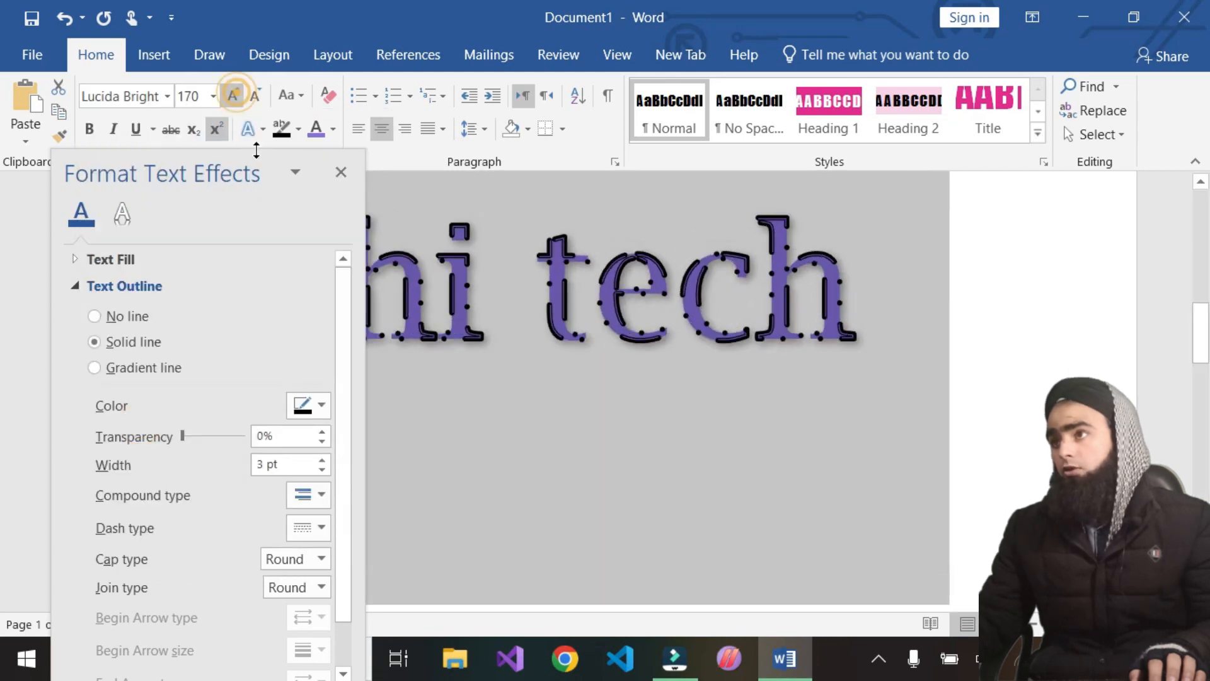
pyautogui.click(478, 380)
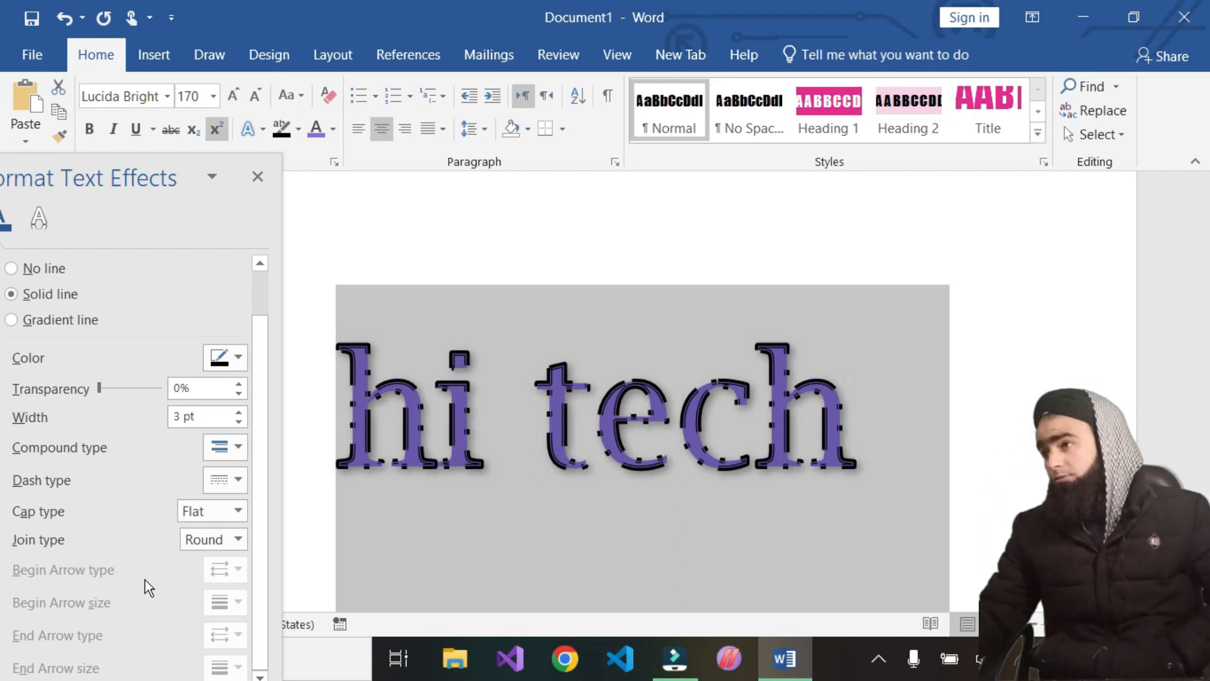
pyautogui.click(924, 483)
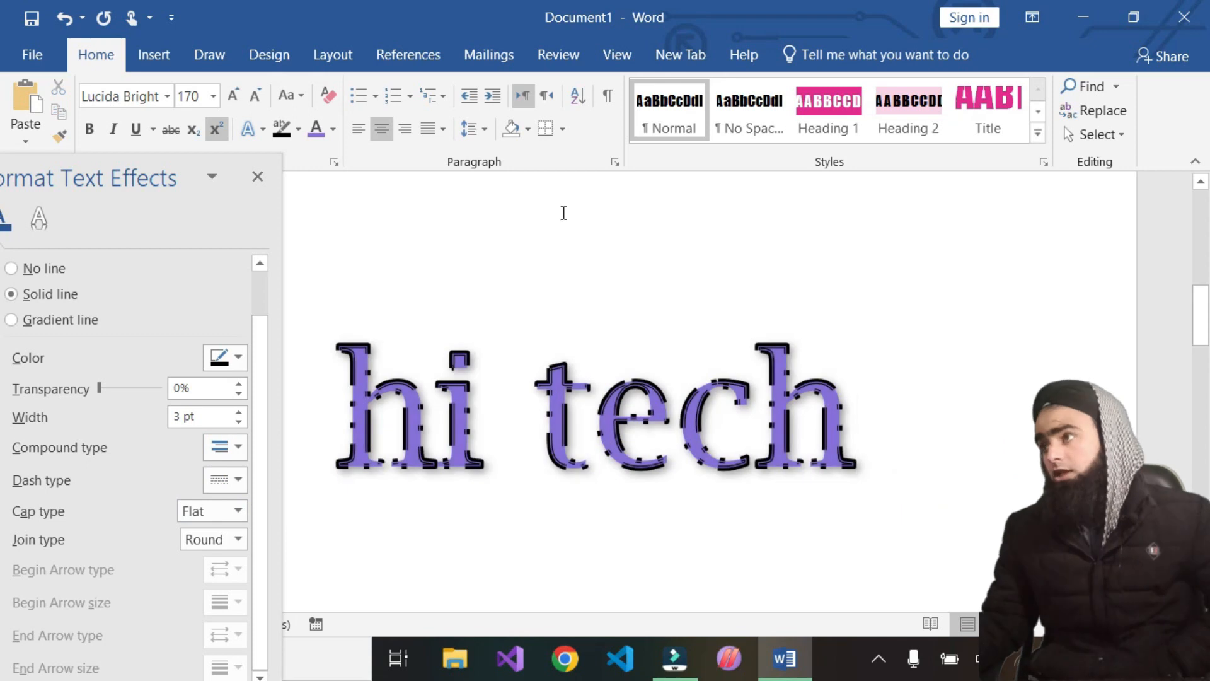
# Draw an arrow line about 4.22 inches long beneath 'hi tech'
pyautogui.click(153, 54)
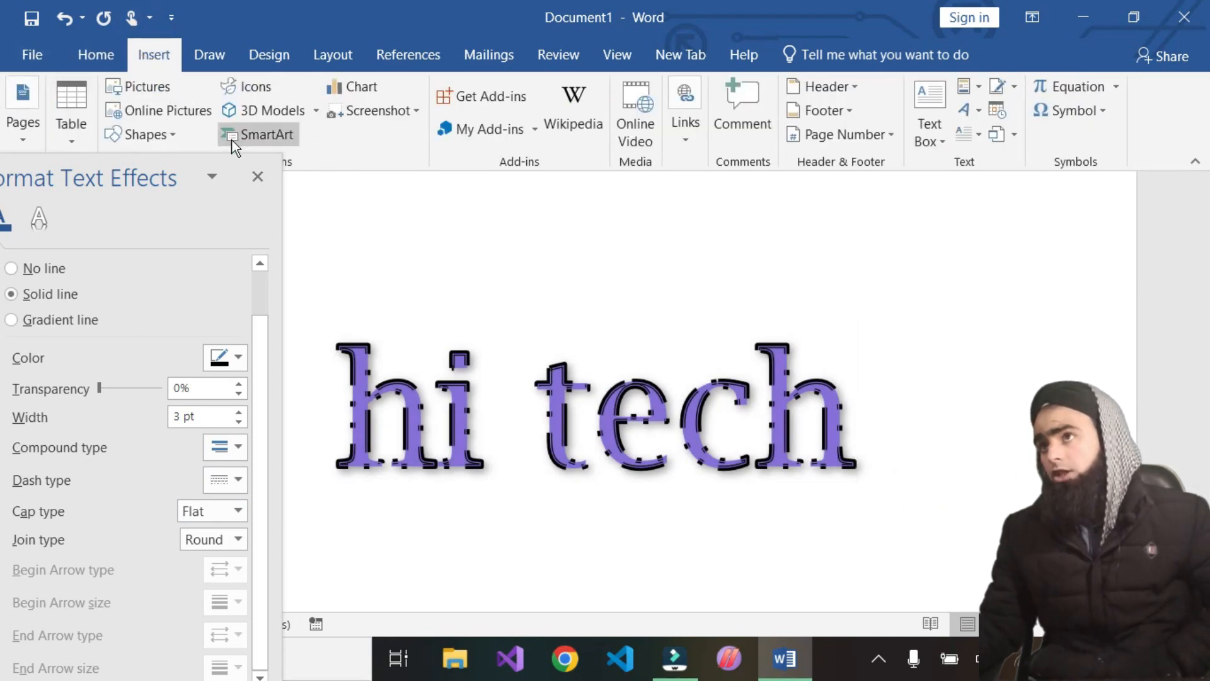
pyautogui.click(176, 133)
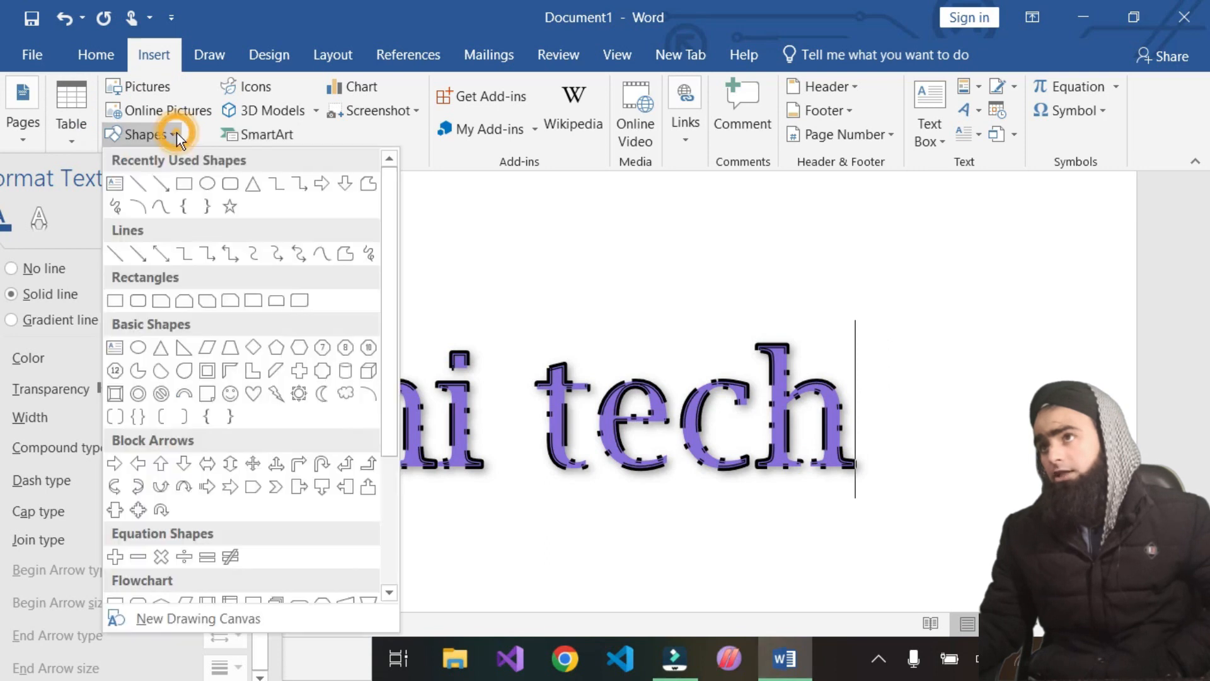
pyautogui.click(162, 186)
pyautogui.moveTo(387, 531)
pyautogui.mouseDown()
pyautogui.moveTo(884, 547)
pyautogui.moveTo(925, 520)
pyautogui.mouseUp()
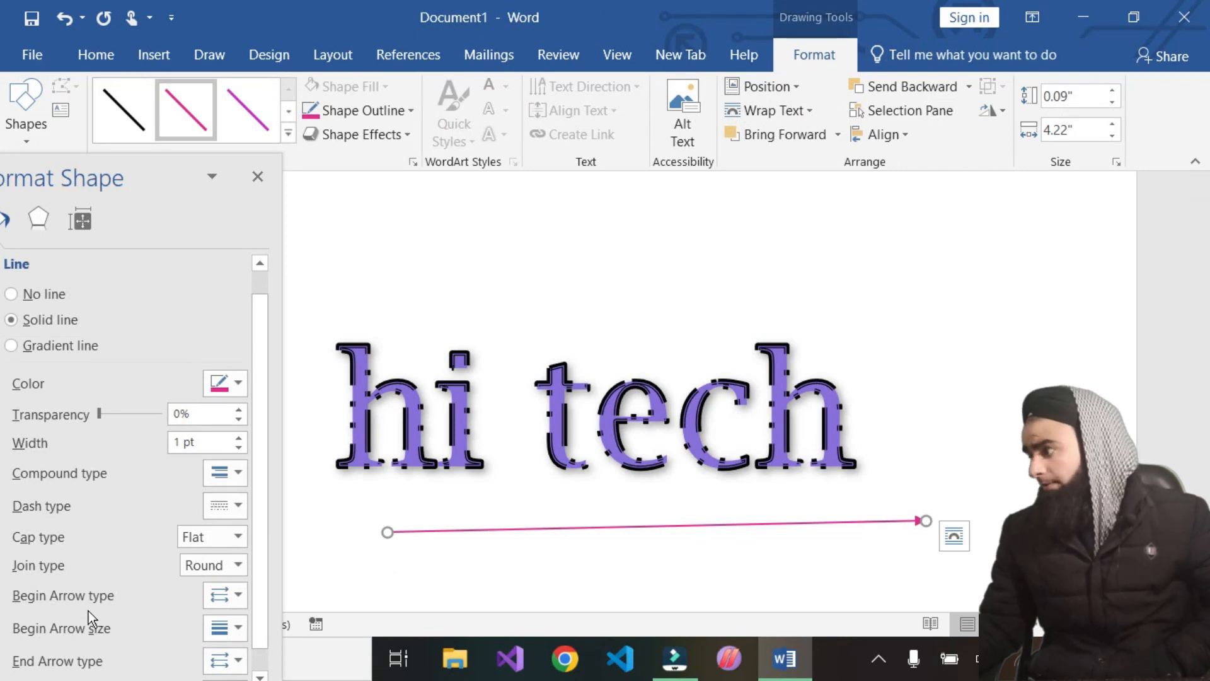
# Try arrow and open arrow styles as the line's begin arrow type
pyautogui.scroll(-1, 88, 610)
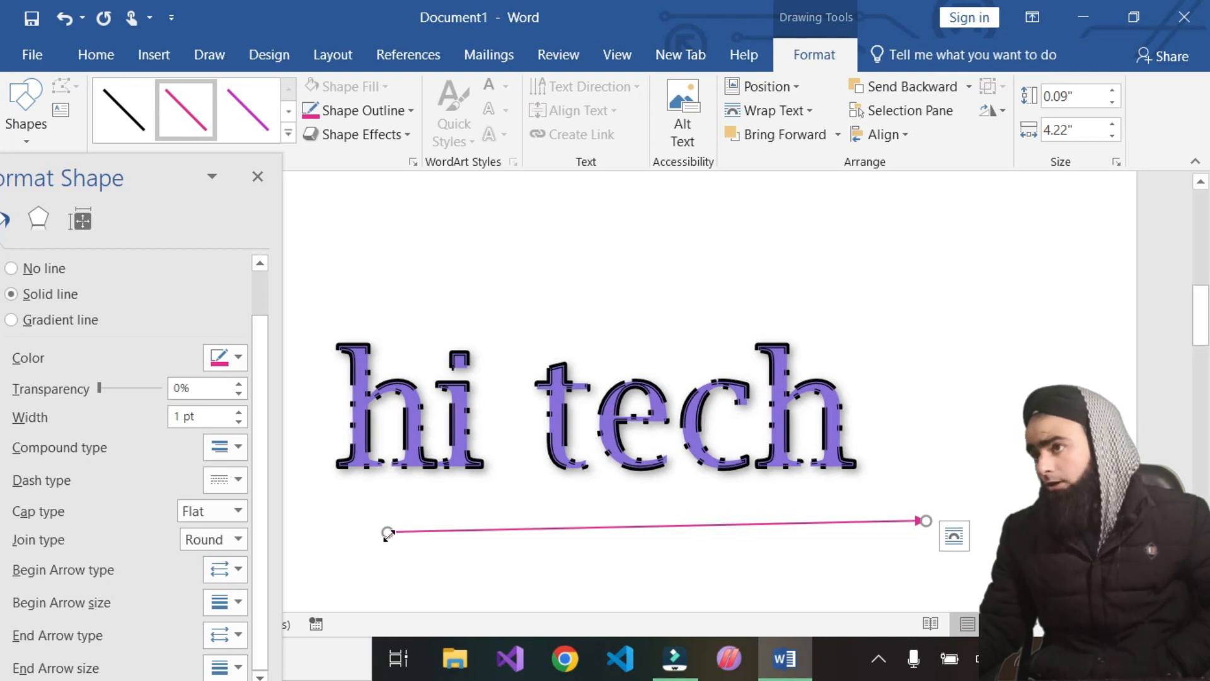
pyautogui.click(240, 570)
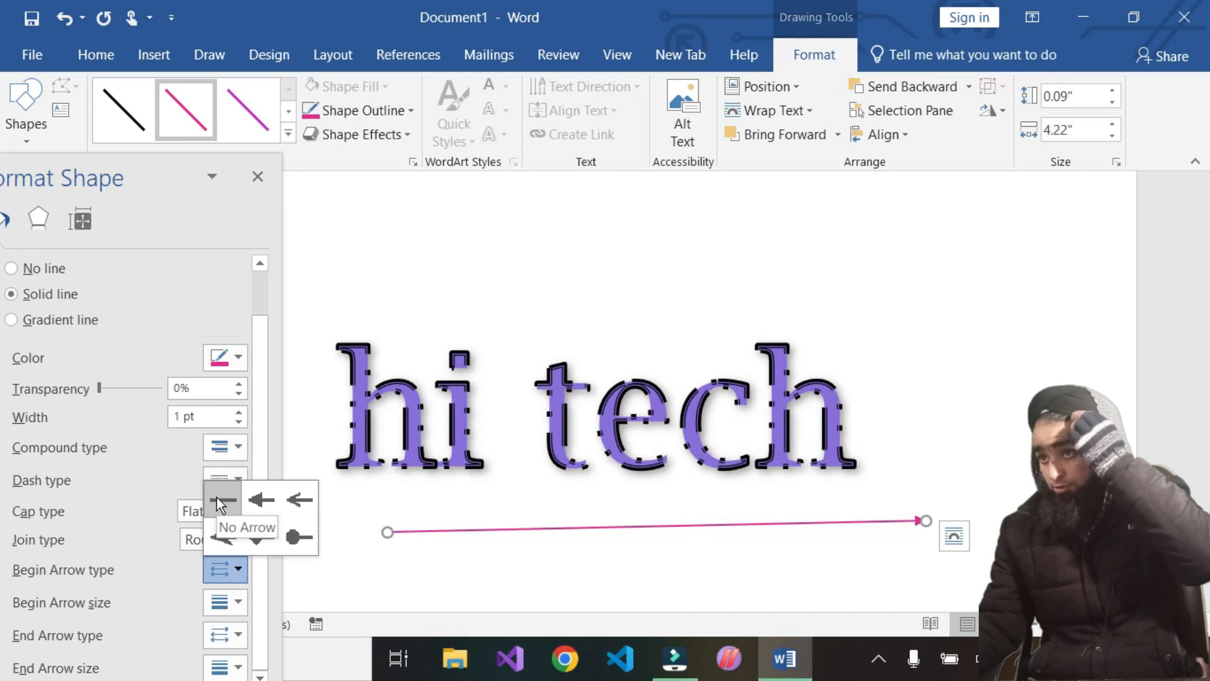
pyautogui.click(258, 501)
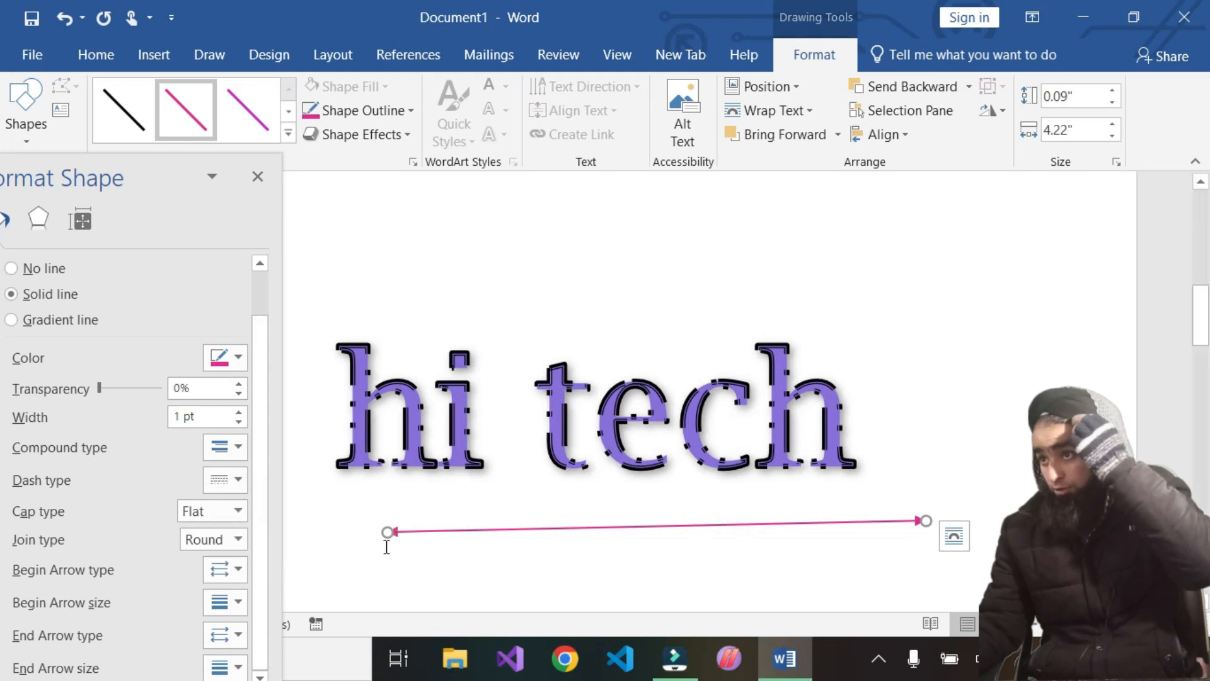
pyautogui.click(240, 570)
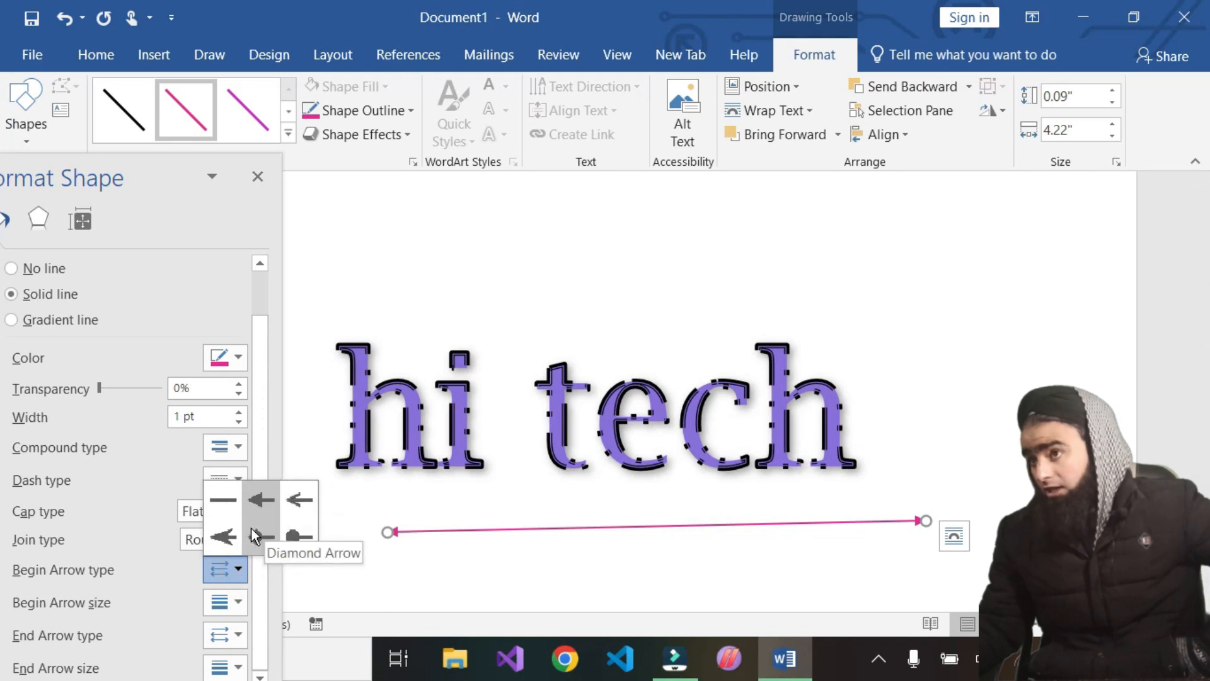
pyautogui.click(224, 538)
pyautogui.click(224, 539)
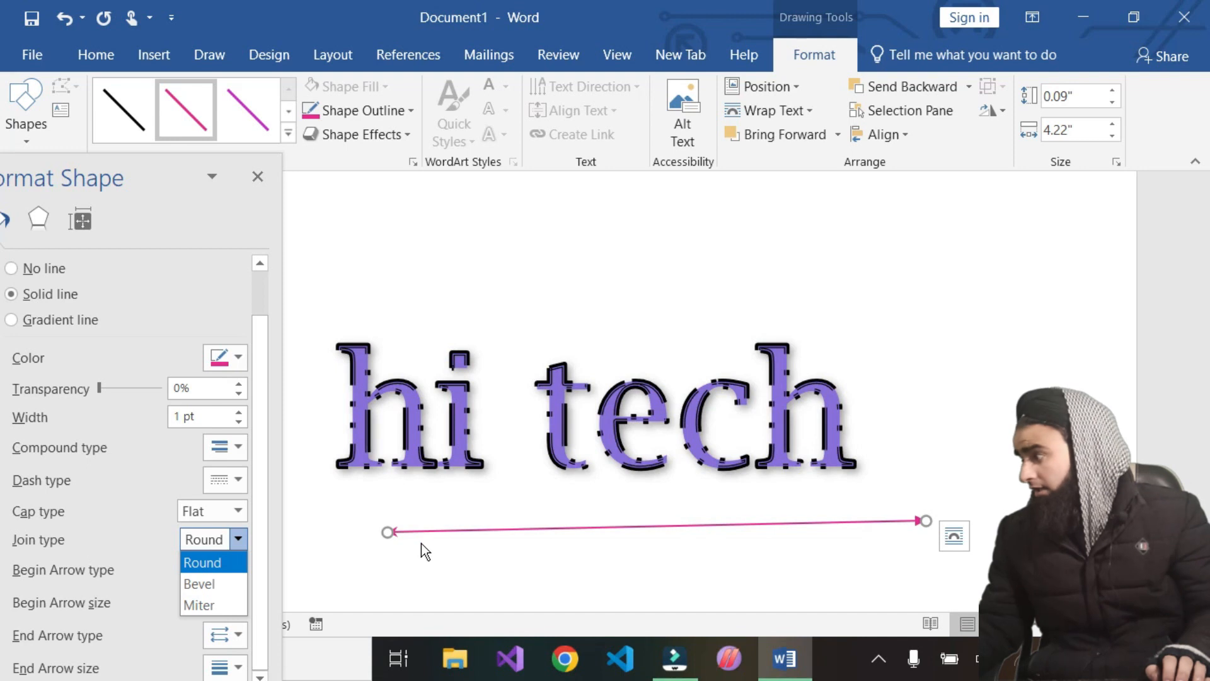
# Apply a thicker black style from the shape style gallery to the line
pyautogui.click(289, 134)
pyautogui.click(111, 284)
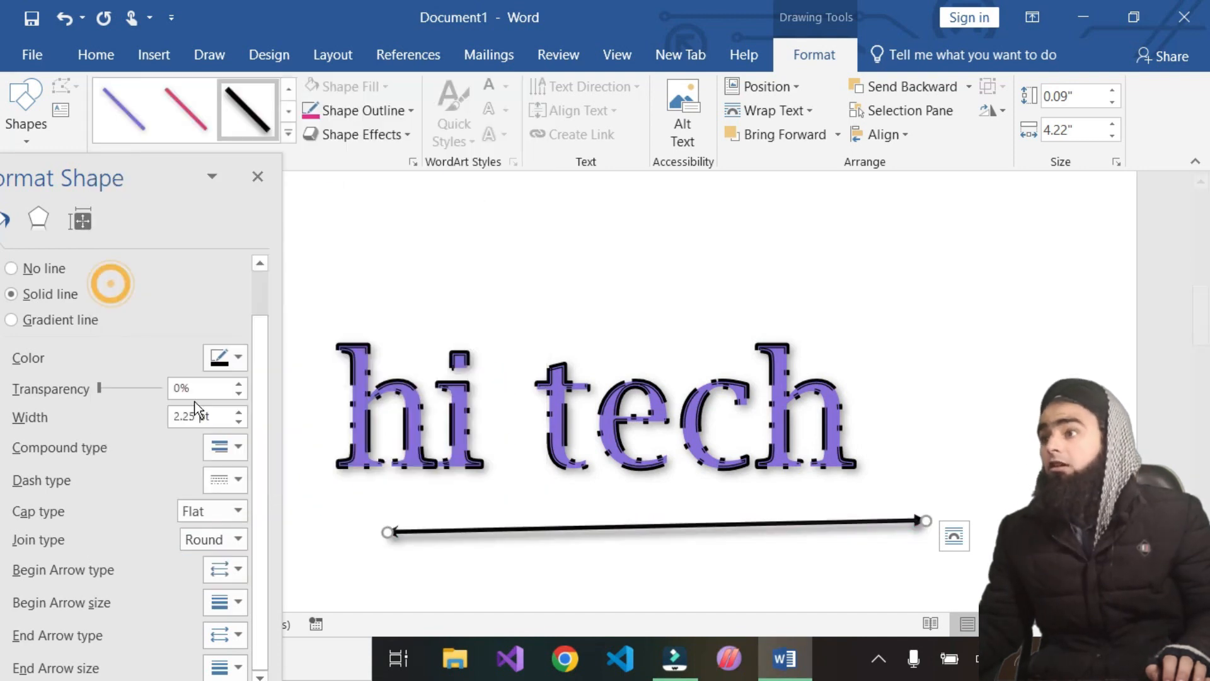
# Set the line's begin arrow type to No Arrow
pyautogui.click(237, 576)
pyautogui.click(221, 501)
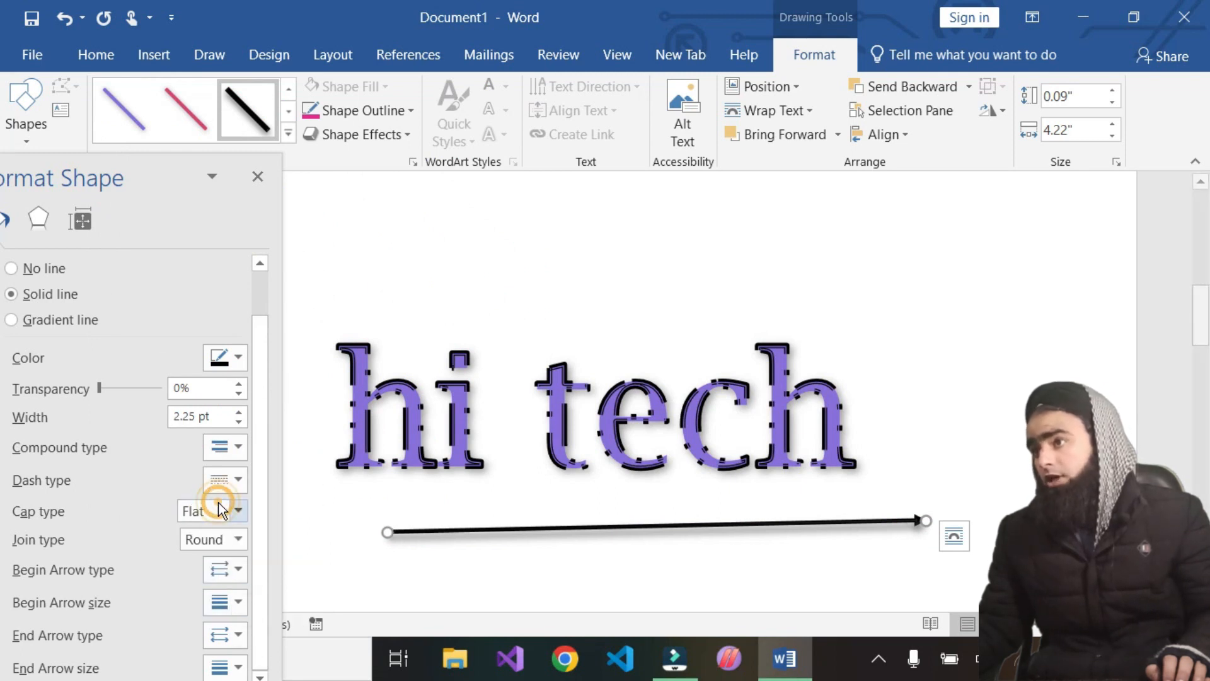
# Try several begin arrow types on the line, ending with the oval arrow
pyautogui.keyDown('ctrl'); pyautogui.scroll(5, 384, 585); pyautogui.keyUp('ctrl')
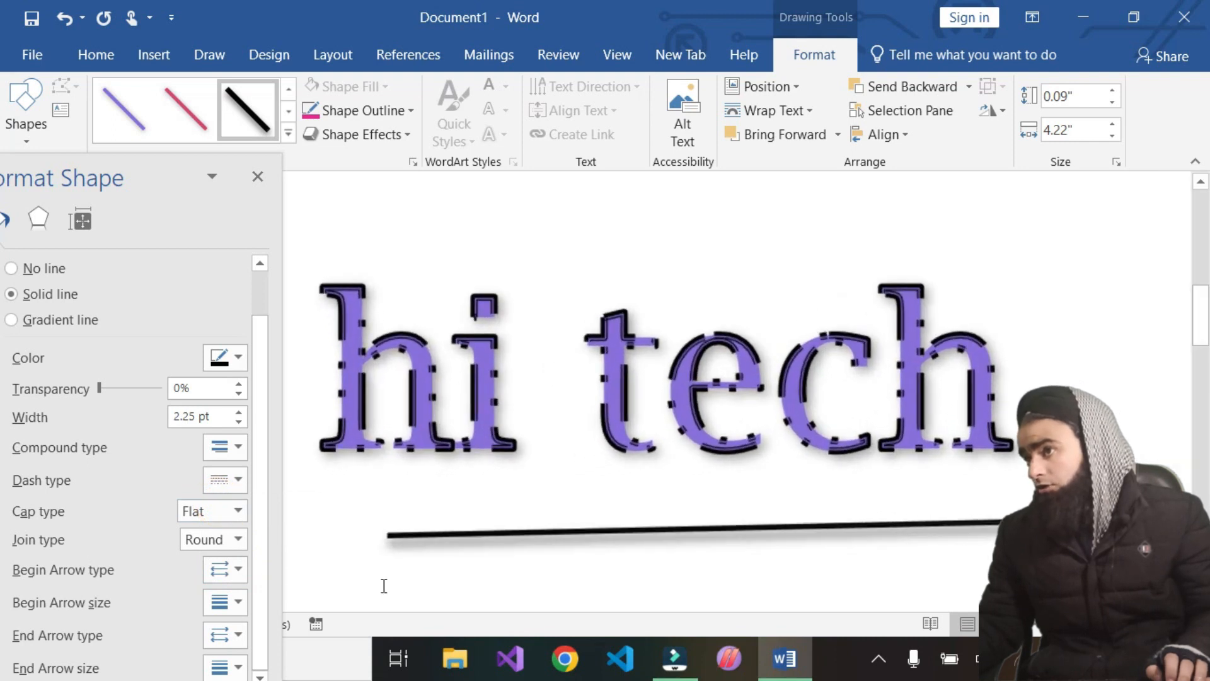
pyautogui.scroll(-1, 381, 585)
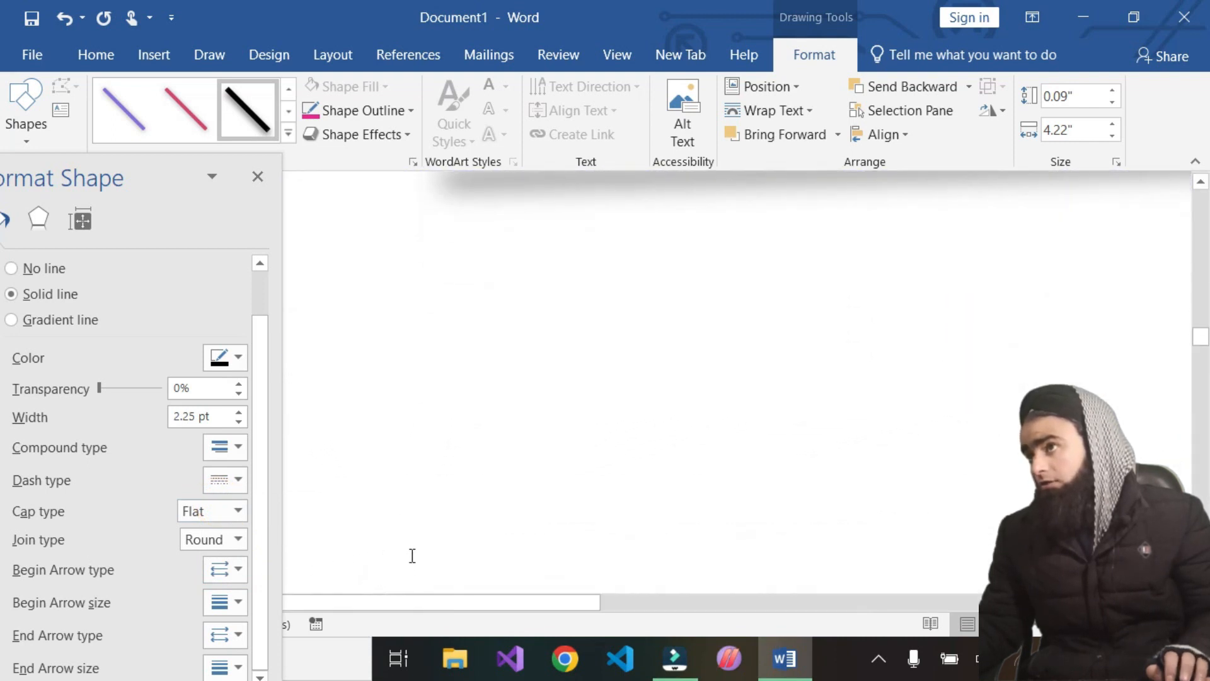
pyautogui.scroll(3, 410, 553)
pyautogui.click(238, 571)
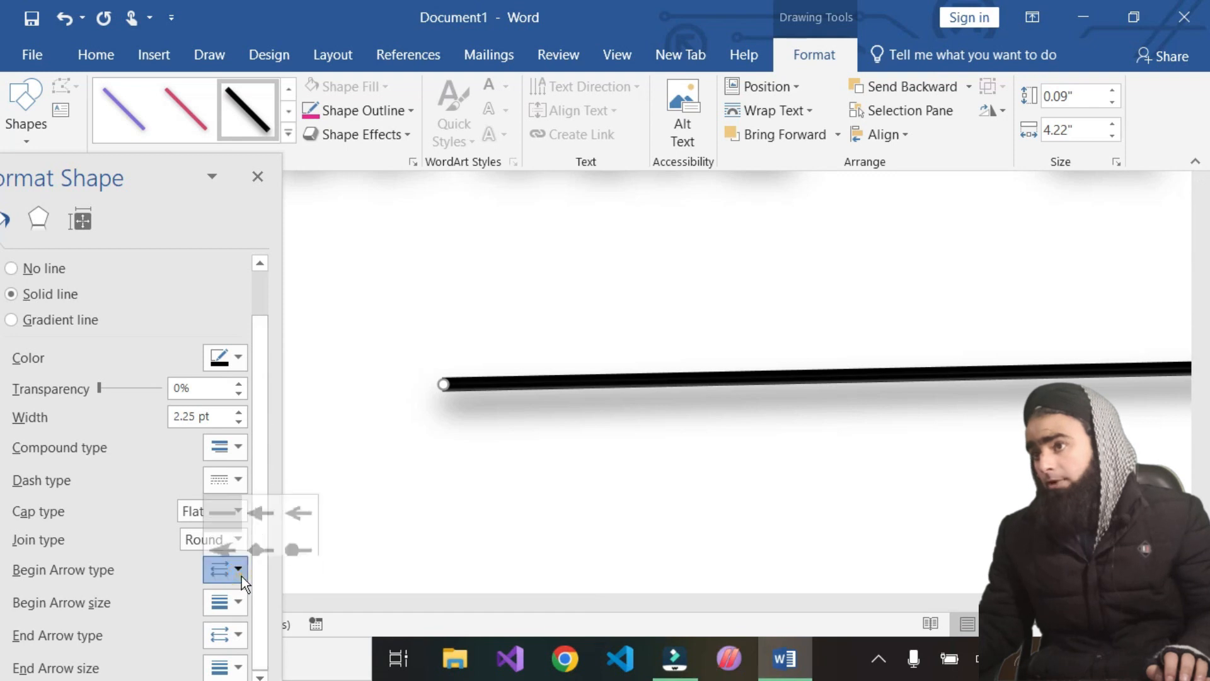
pyautogui.click(256, 498)
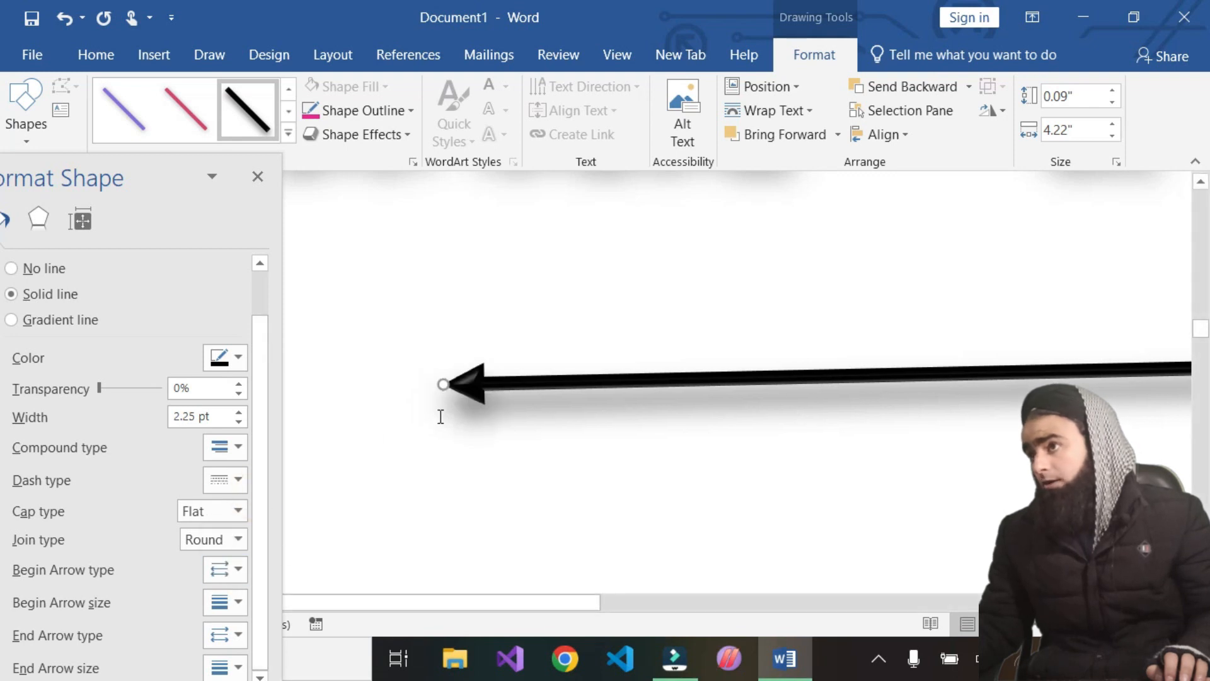
pyautogui.click(239, 570)
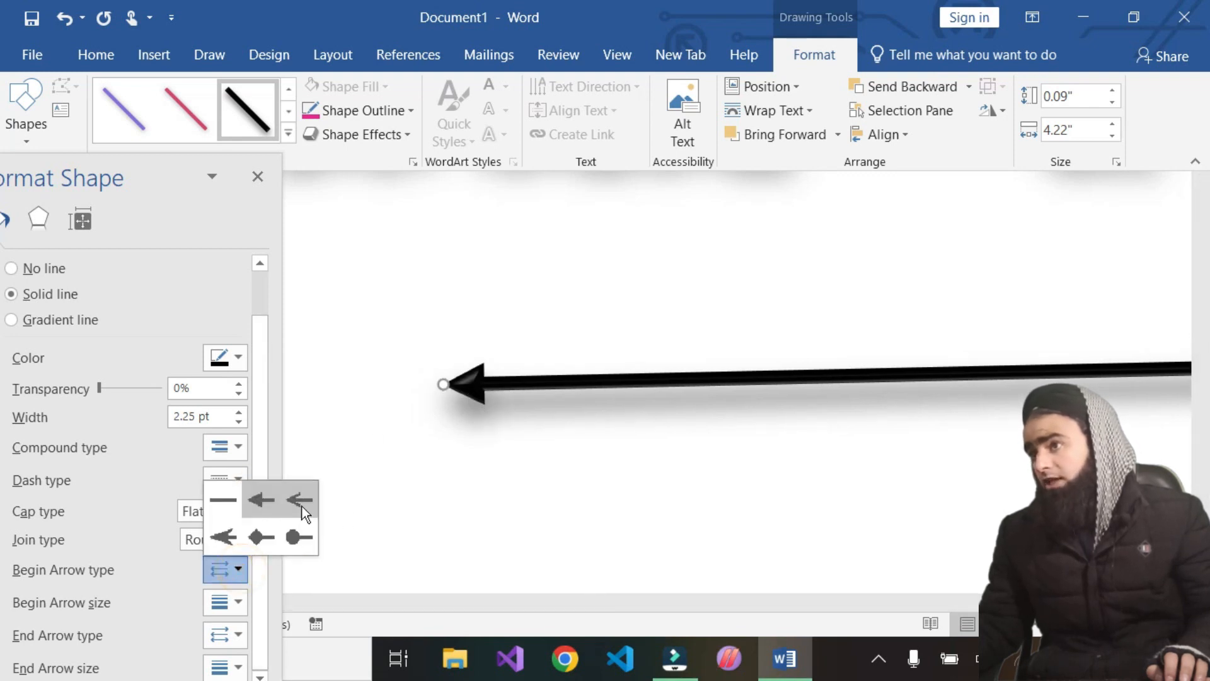
pyautogui.click(302, 498)
pyautogui.click(228, 569)
pyautogui.click(226, 537)
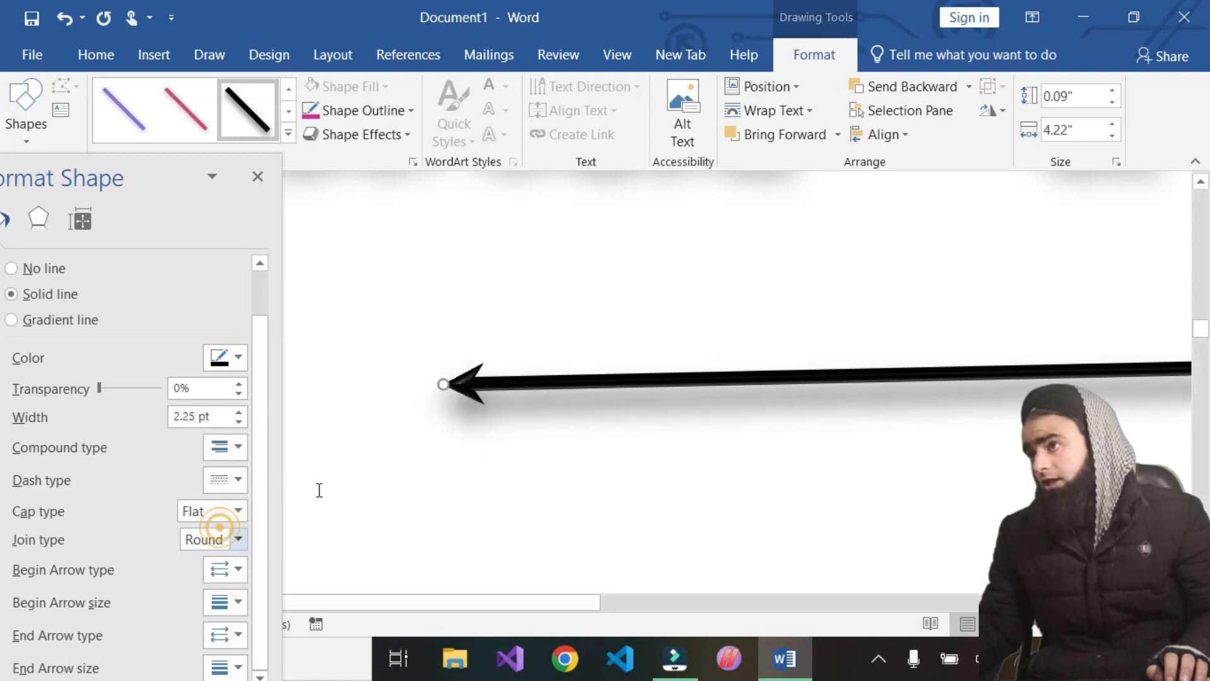
pyautogui.click(238, 570)
pyautogui.click(261, 537)
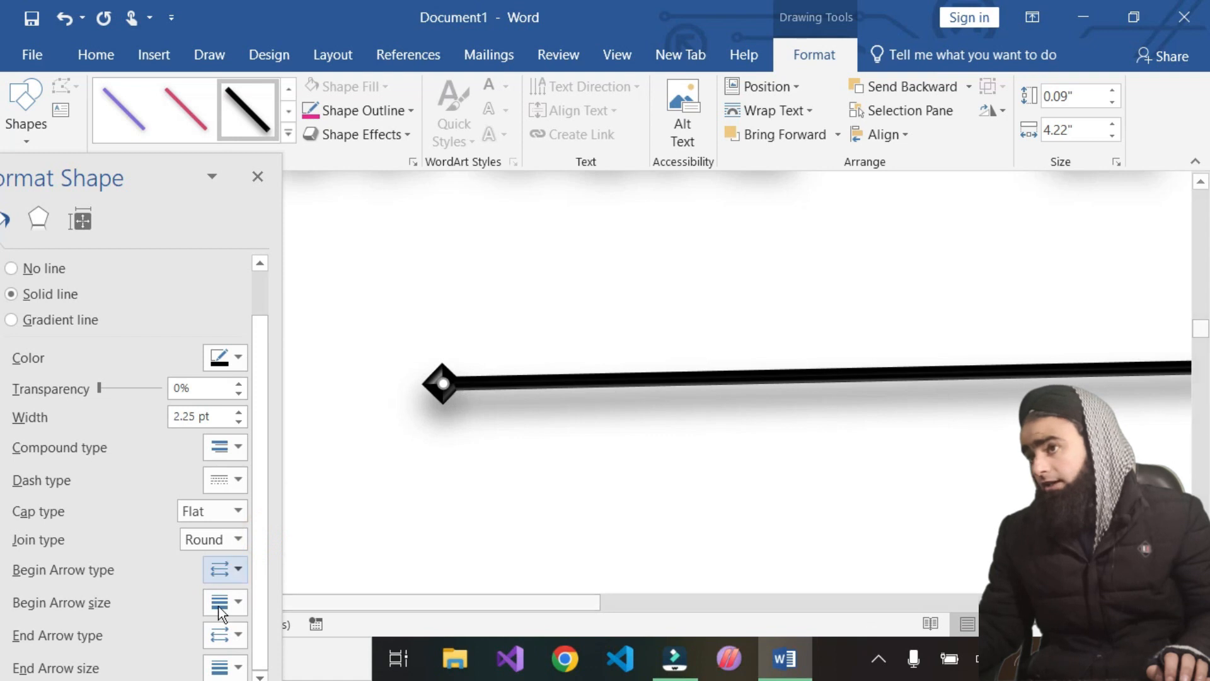
pyautogui.click(238, 570)
pyautogui.click(299, 544)
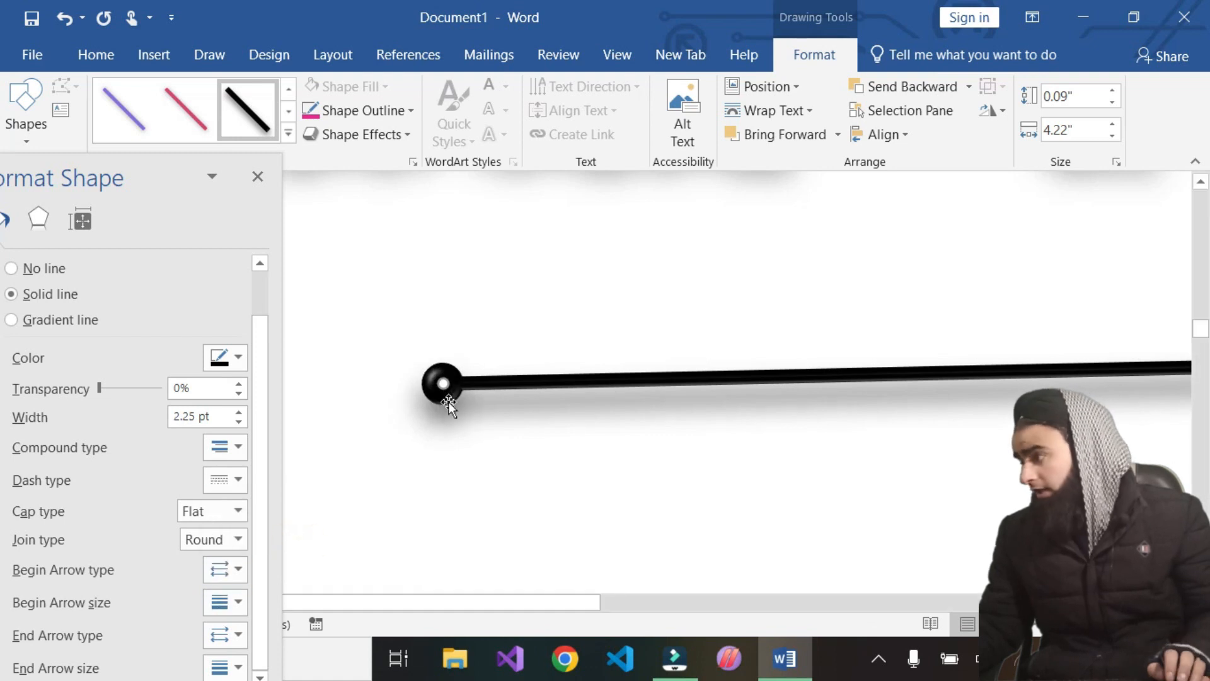
pyautogui.scroll(-2, 640, 425)
pyautogui.scroll(-4, 463, 503)
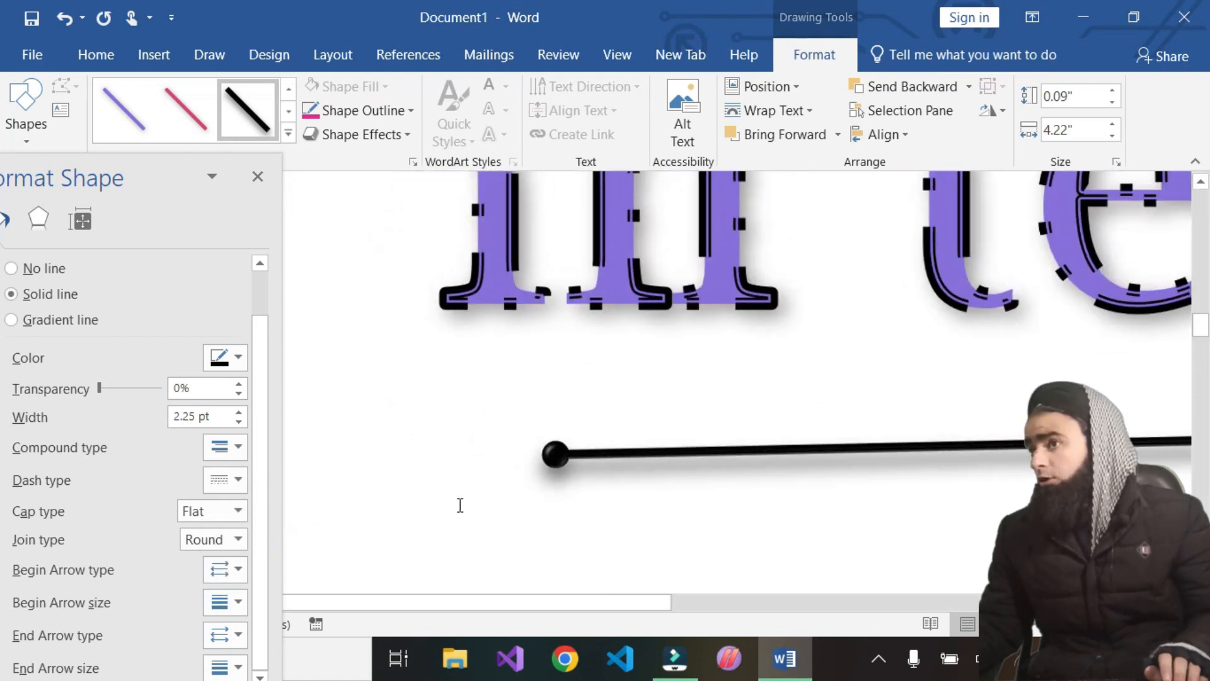
# Reposition the line, shorten it to about 2.03 inches, and set its begin arrow type to Diamond Arrow
pyautogui.moveTo(654, 484); pyautogui.dragTo(733, 489)
pyautogui.moveTo(867, 487); pyautogui.dragTo(539, 507)
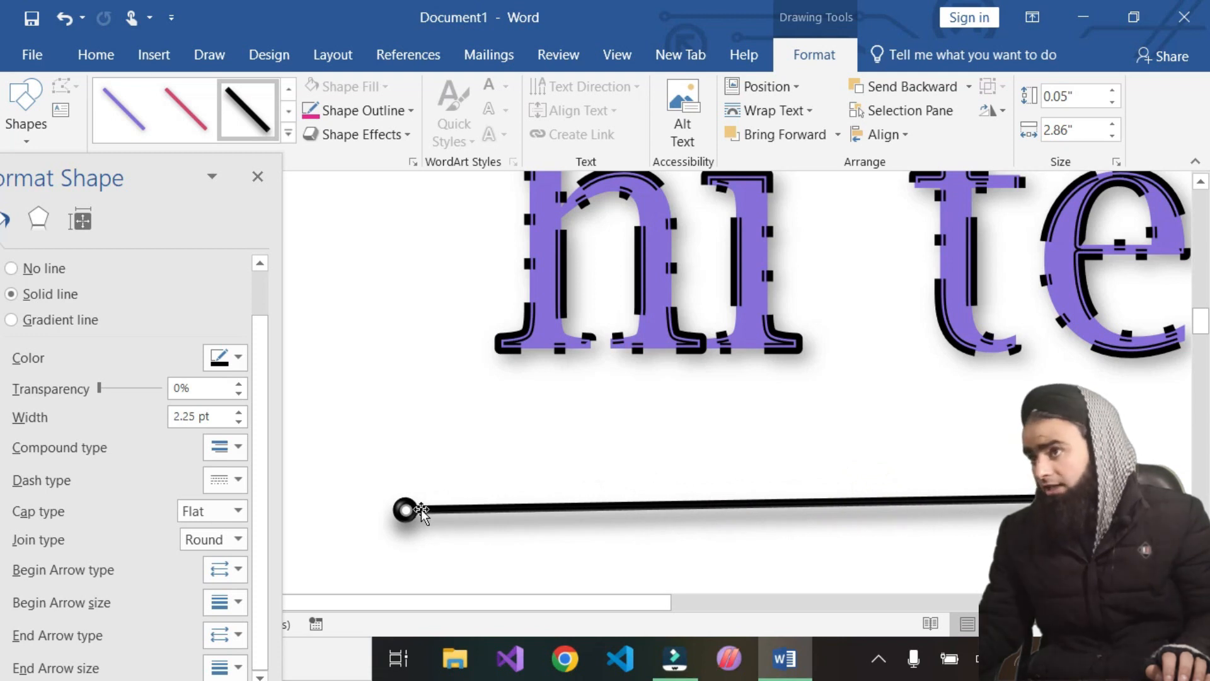
pyautogui.moveTo(407, 508); pyautogui.dragTo(624, 484)
pyautogui.moveTo(735, 484); pyautogui.dragTo(518, 507)
pyautogui.click(220, 571)
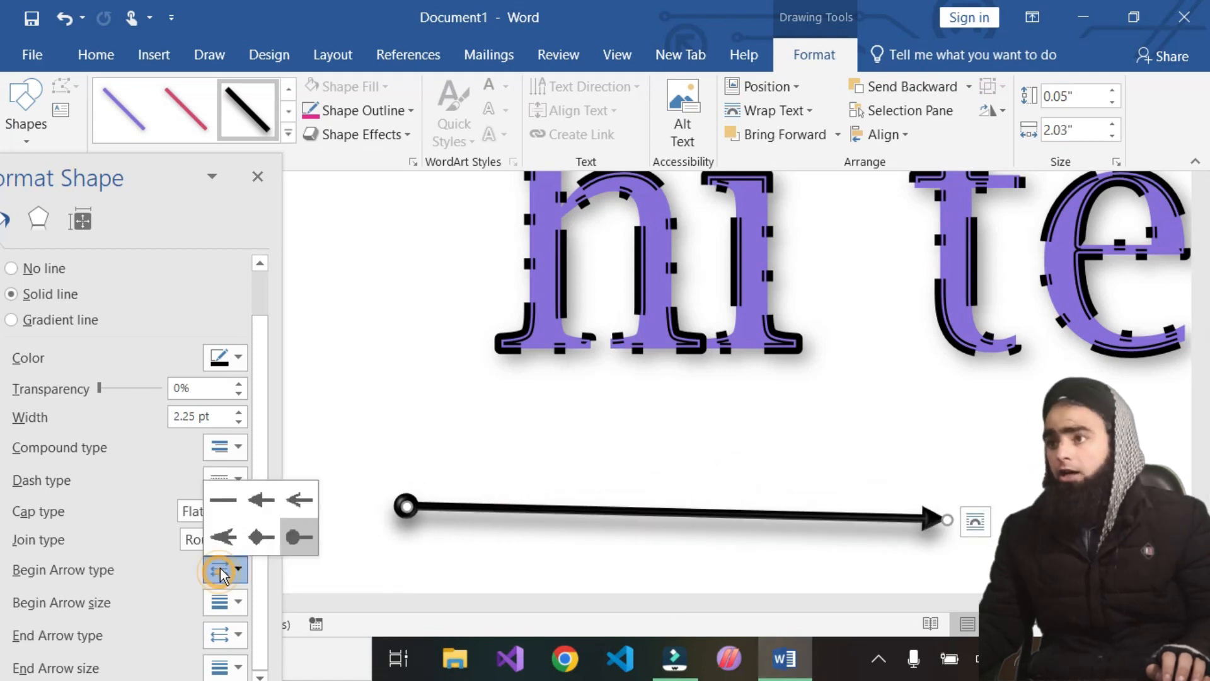
pyautogui.click(261, 539)
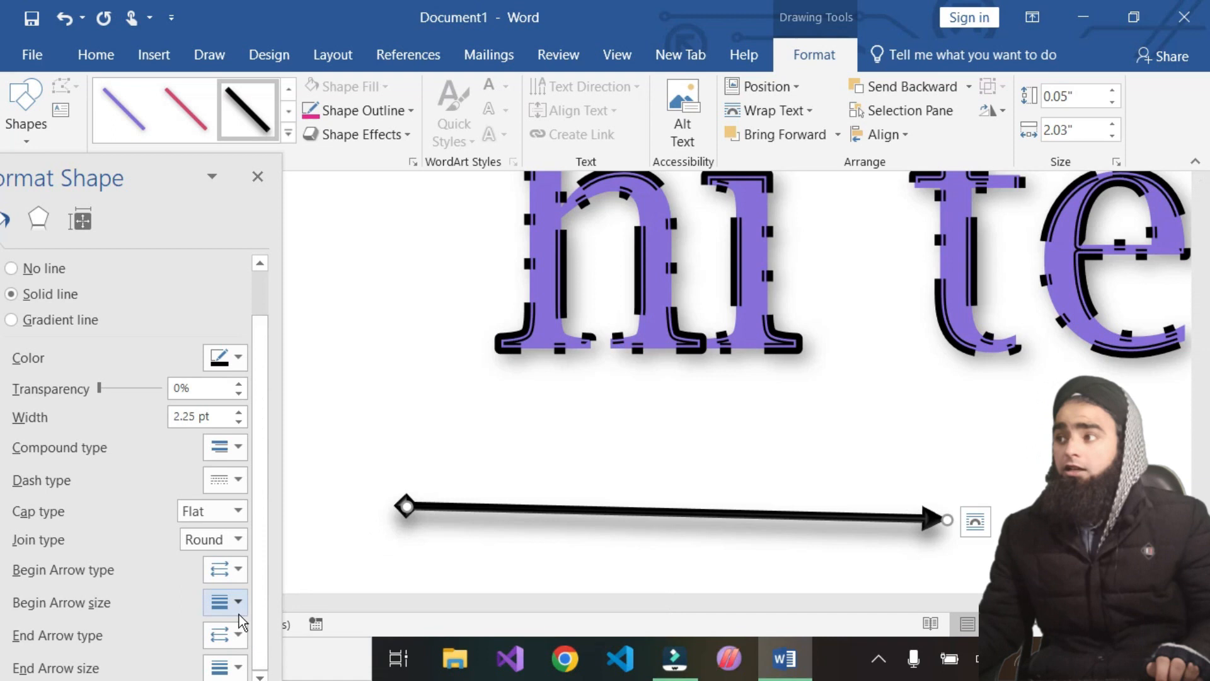
# Reselect the line and set its begin arrow size to the largest option
pyautogui.click(517, 559)
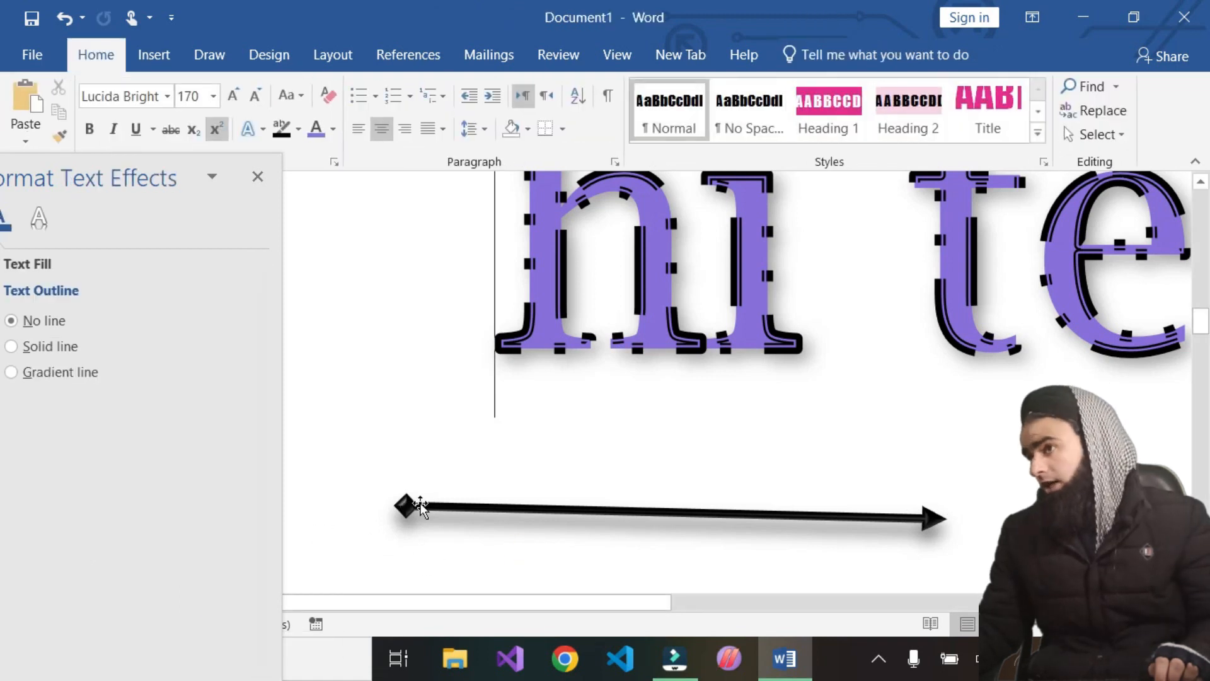
pyautogui.click(403, 508)
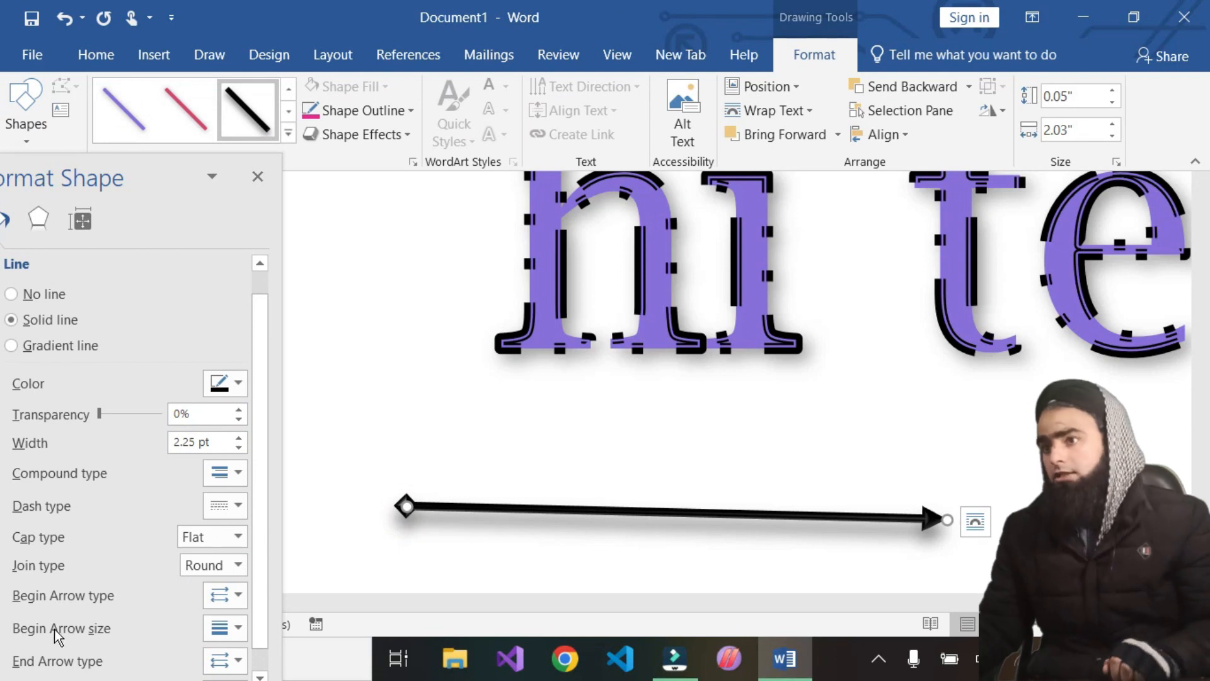
pyautogui.scroll(-1, 132, 633)
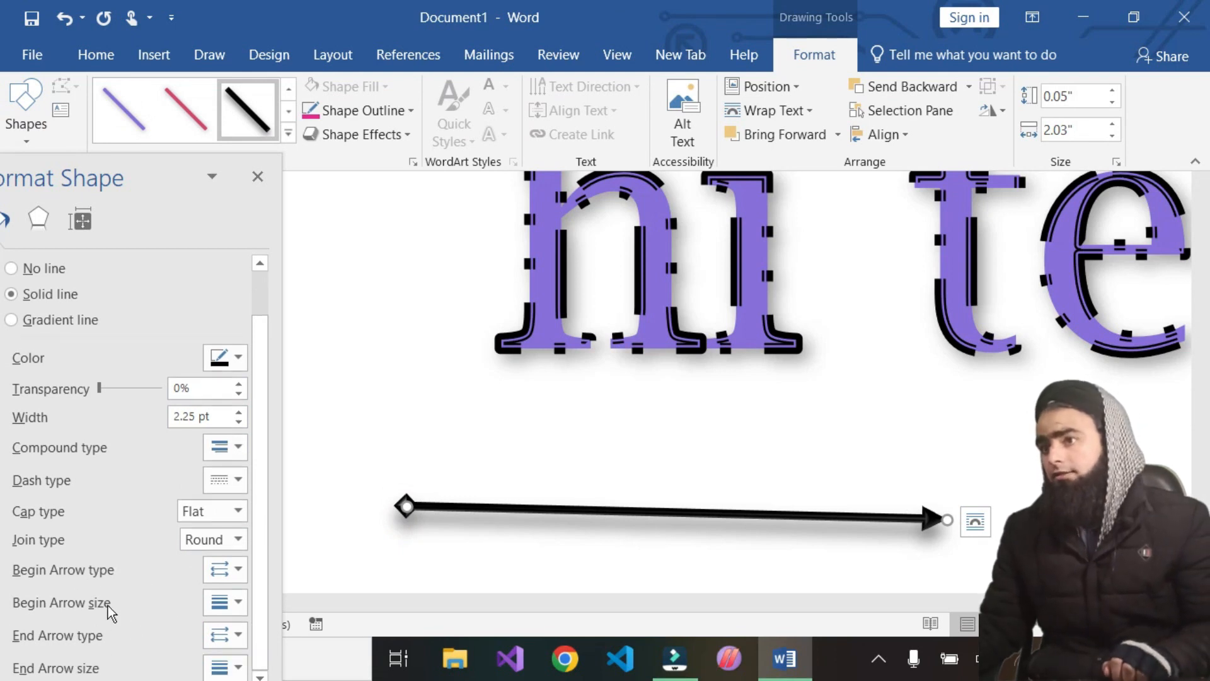
pyautogui.click(221, 600)
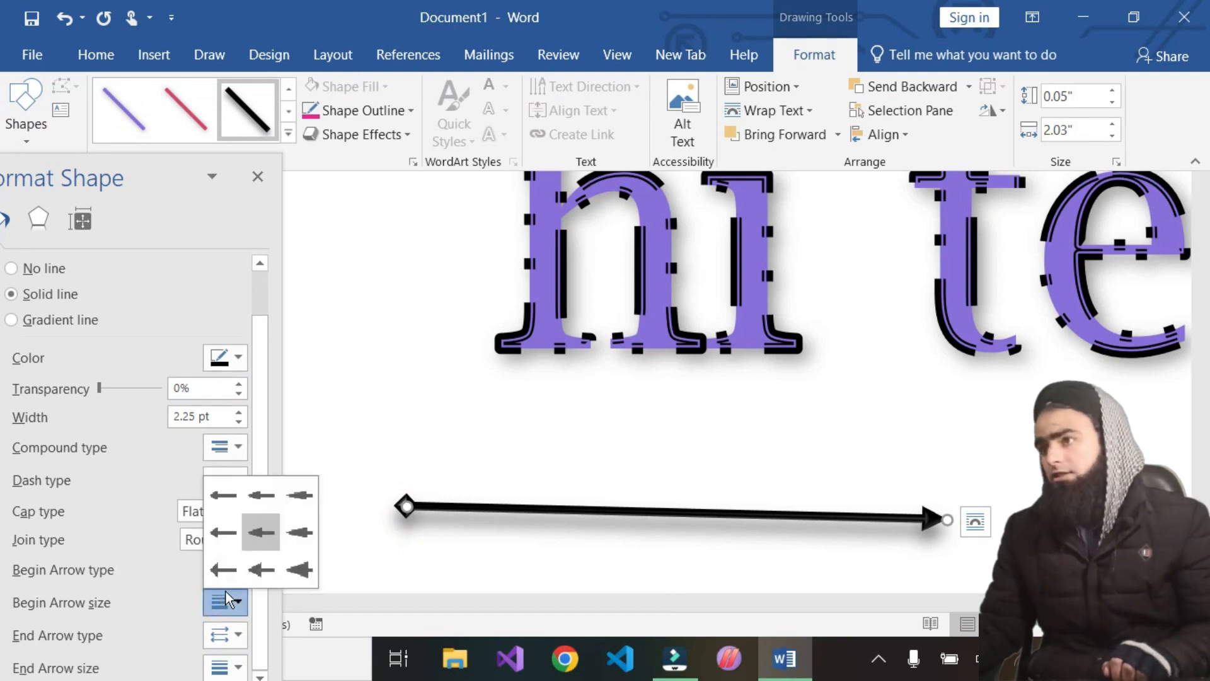
pyautogui.click(295, 566)
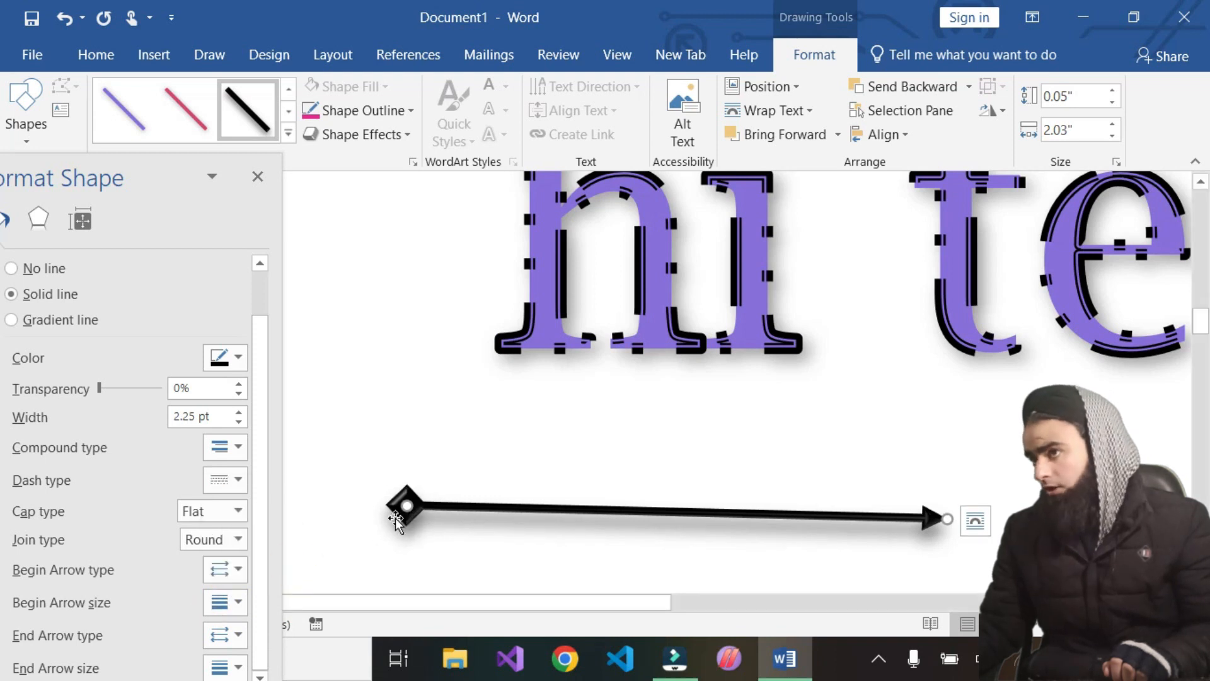
pyautogui.click(228, 606)
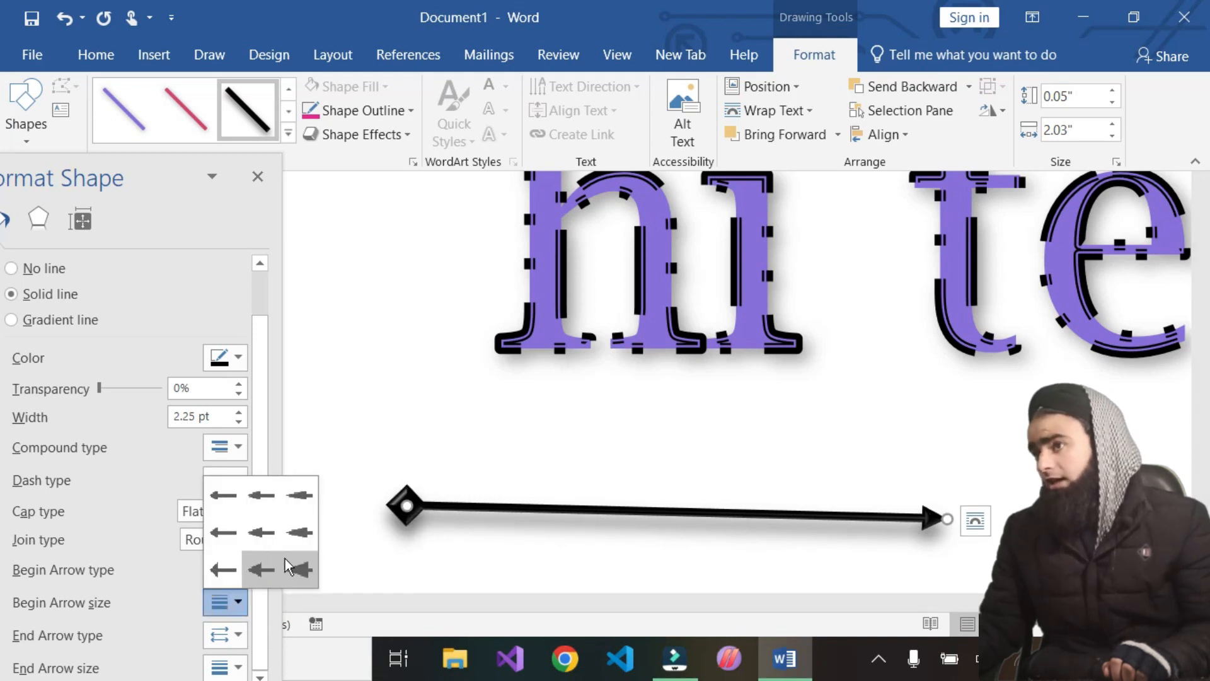
pyautogui.click(392, 540)
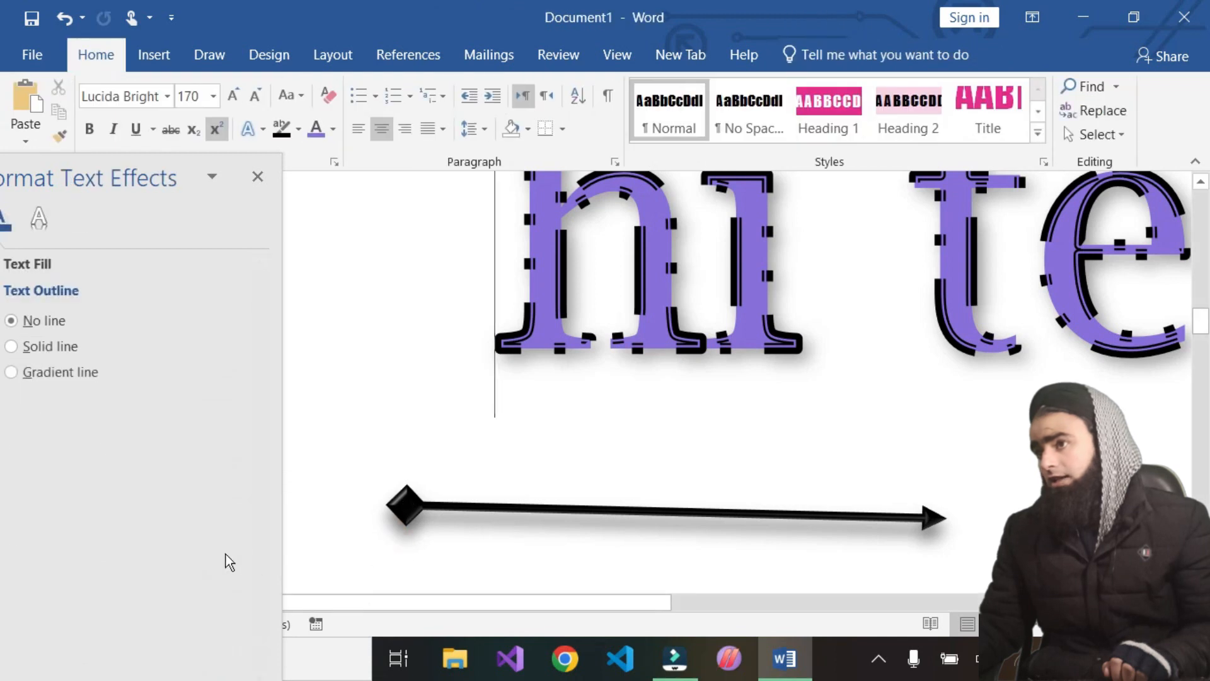
# Change the line's begin arrow type to Stealth Arrow and reduce the begin arrow size
pyautogui.click(405, 502)
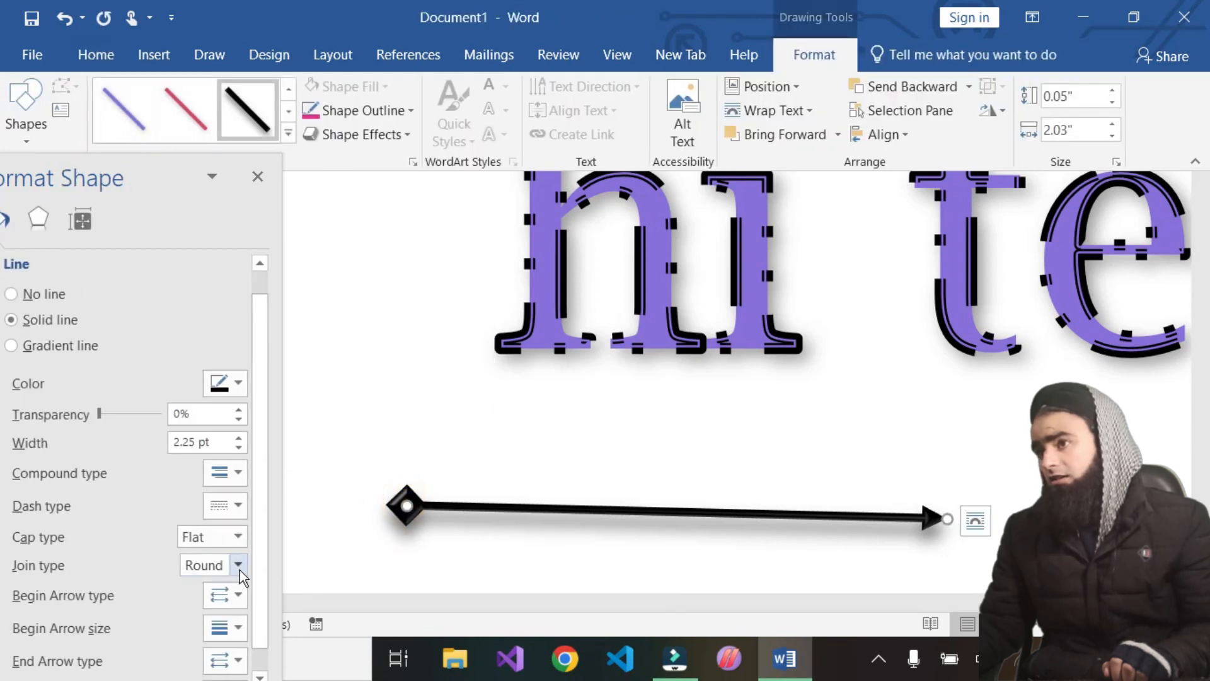
pyautogui.click(239, 595)
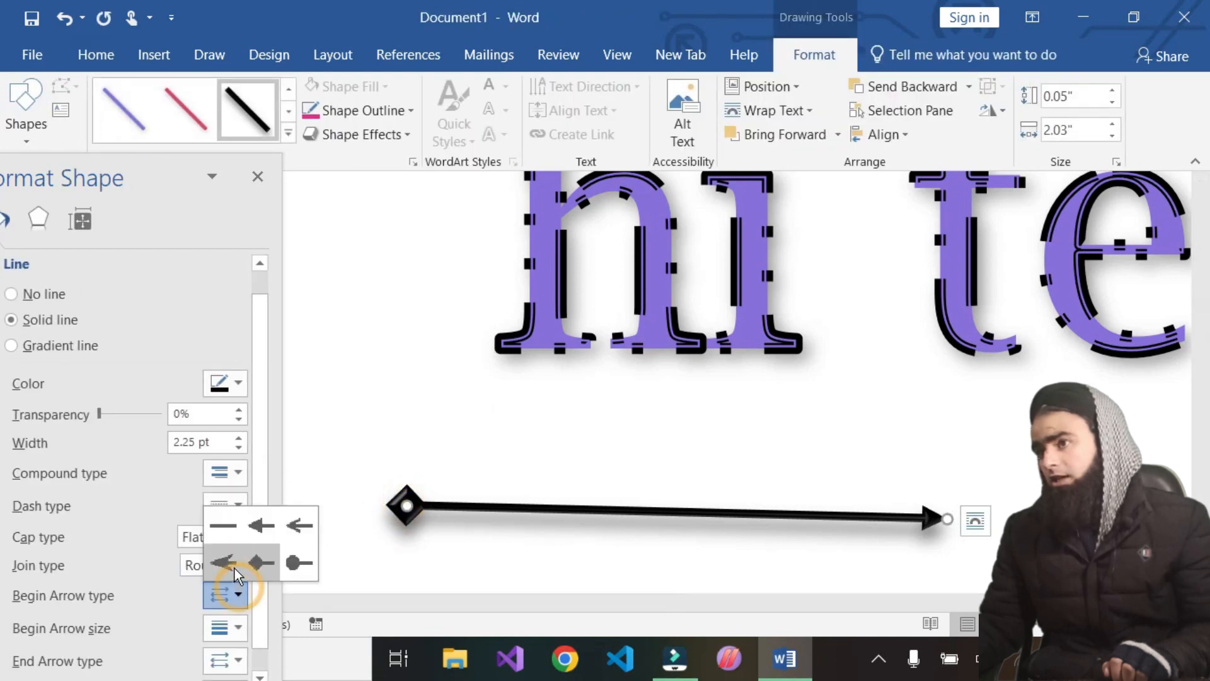
pyautogui.click(235, 569)
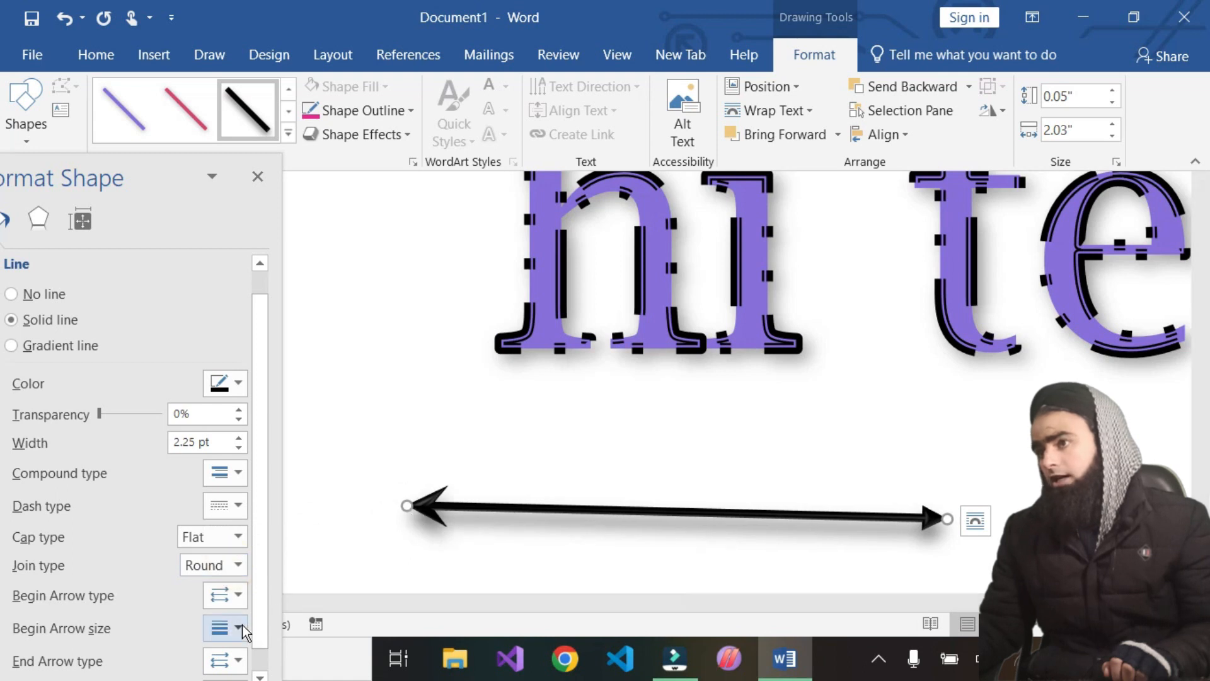
pyautogui.click(239, 626)
pyautogui.click(219, 530)
pyautogui.click(219, 536)
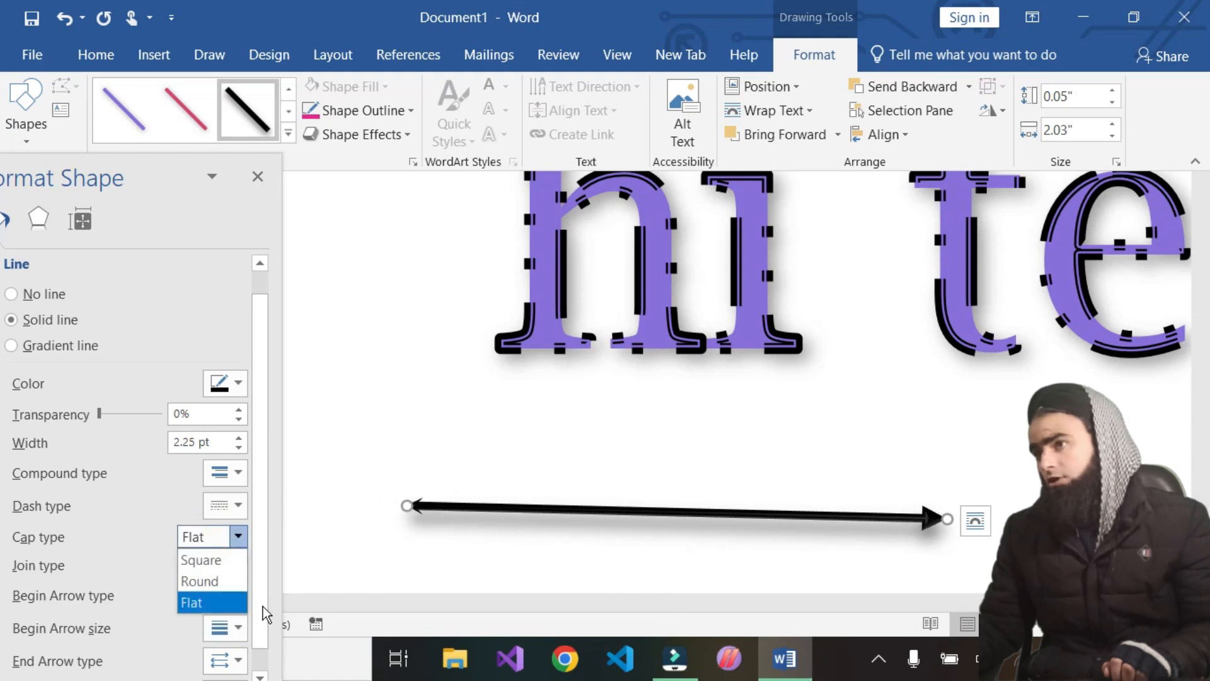
pyautogui.click(237, 629)
pyautogui.click(305, 585)
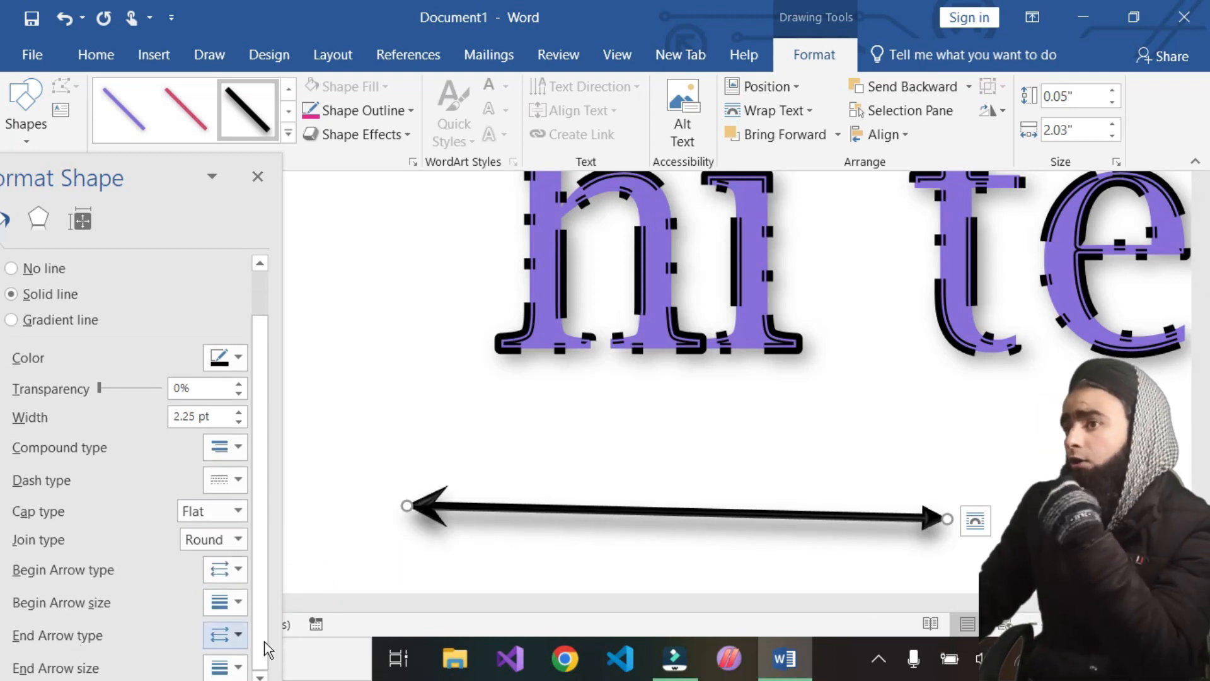
# Set the line's end arrow size to a larger option
pyautogui.click(230, 637)
pyautogui.click(231, 609)
pyautogui.click(230, 605)
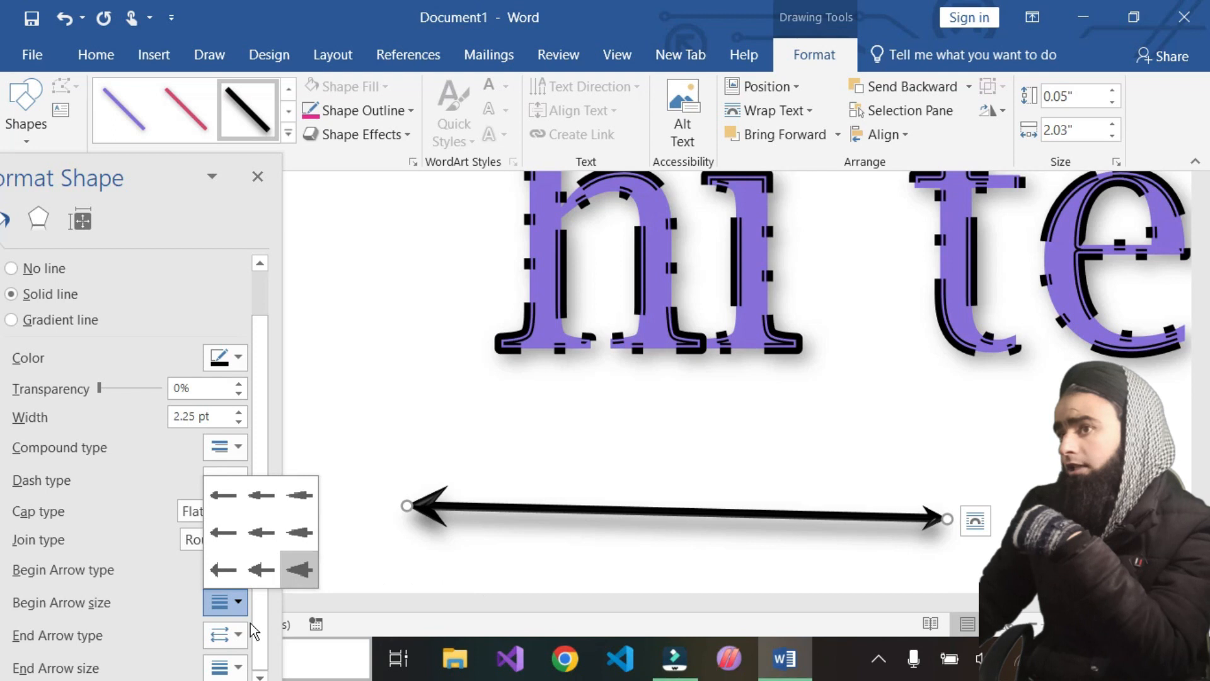
pyautogui.click(231, 669)
pyautogui.click(230, 670)
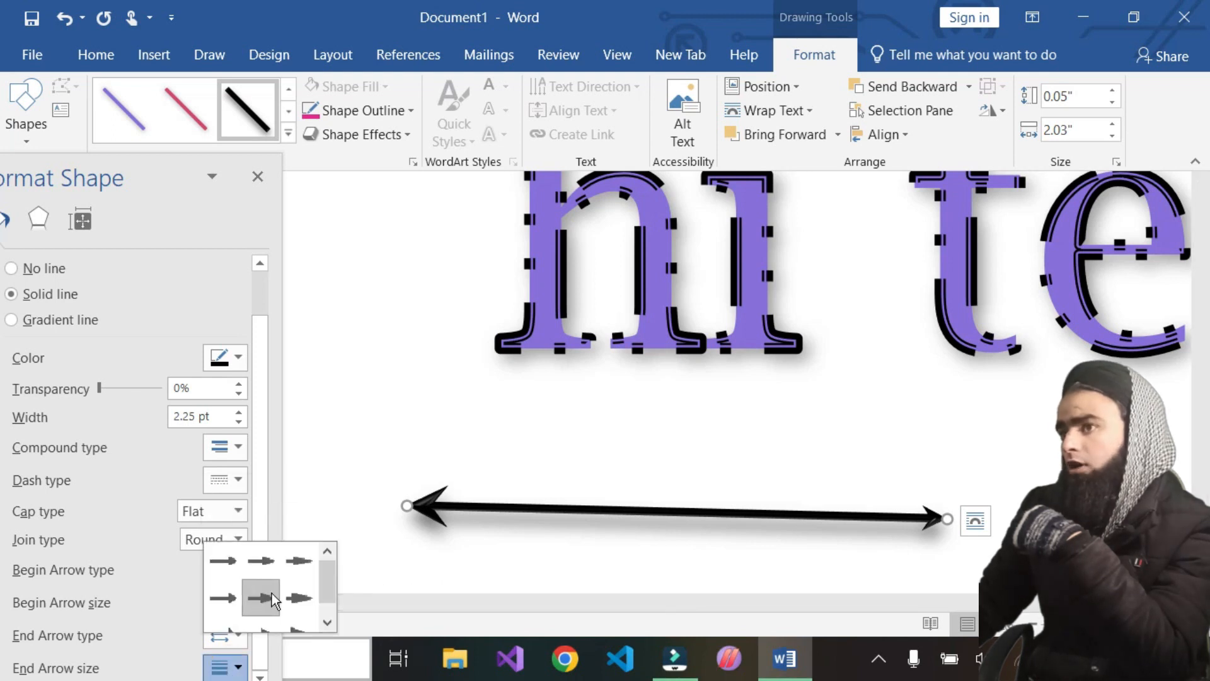
pyautogui.click(292, 606)
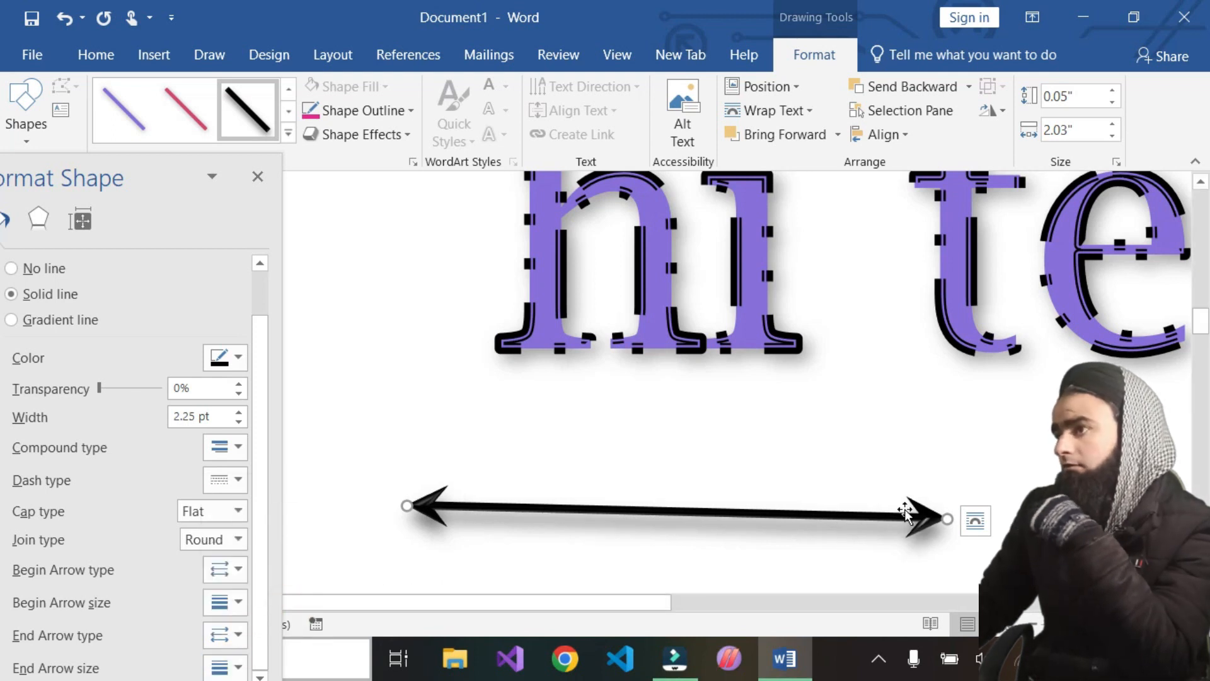
# Try the Oval Arrow end type, then set the line's end arrow type to Arrow
pyautogui.click(231, 635)
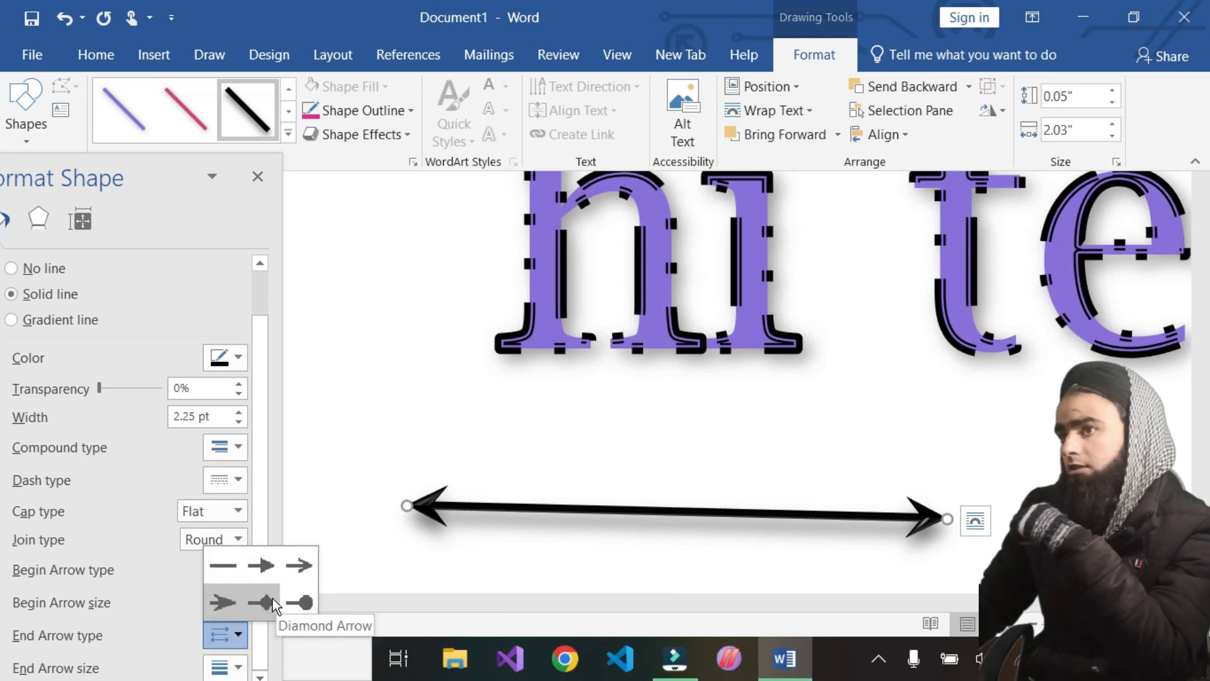
pyautogui.click(299, 603)
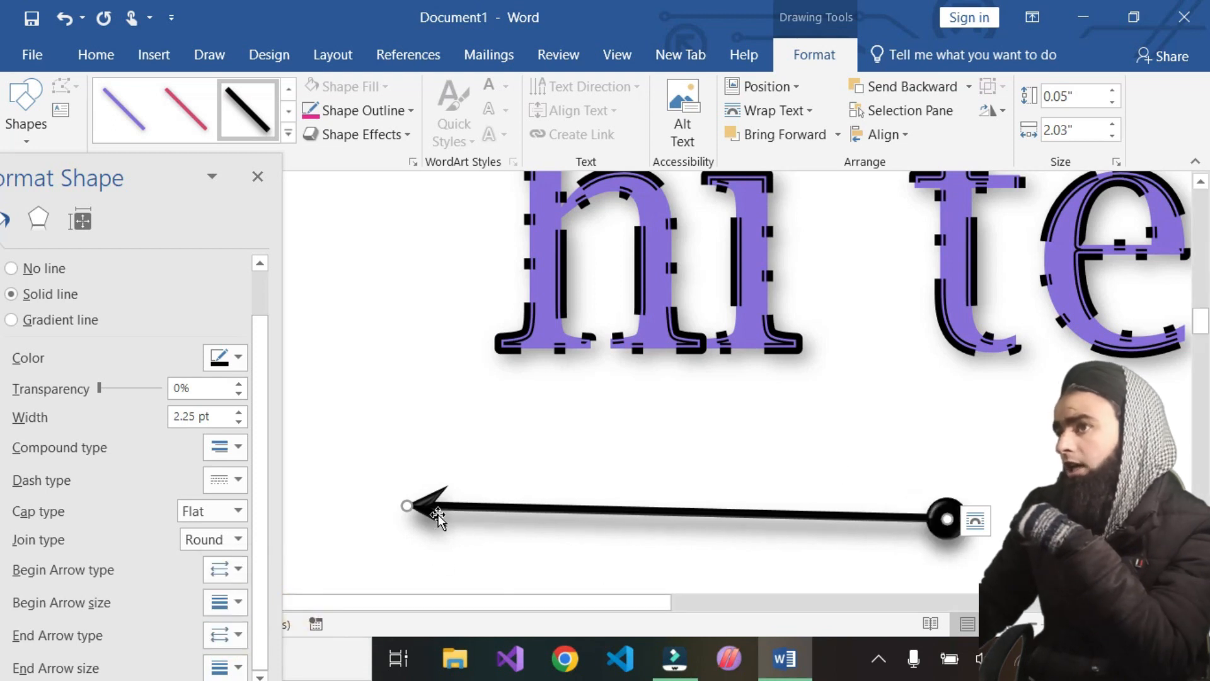
pyautogui.click(231, 635)
pyautogui.click(264, 570)
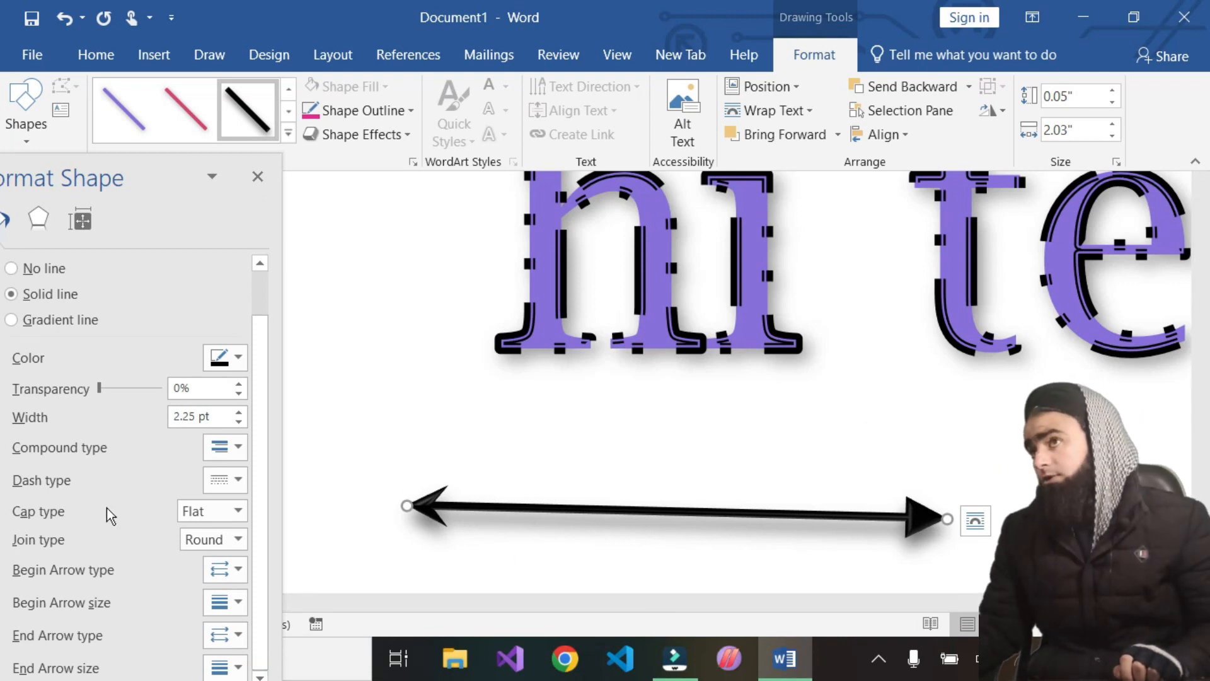
# Cut the line out of the document
pyautogui.rightClick(489, 510)
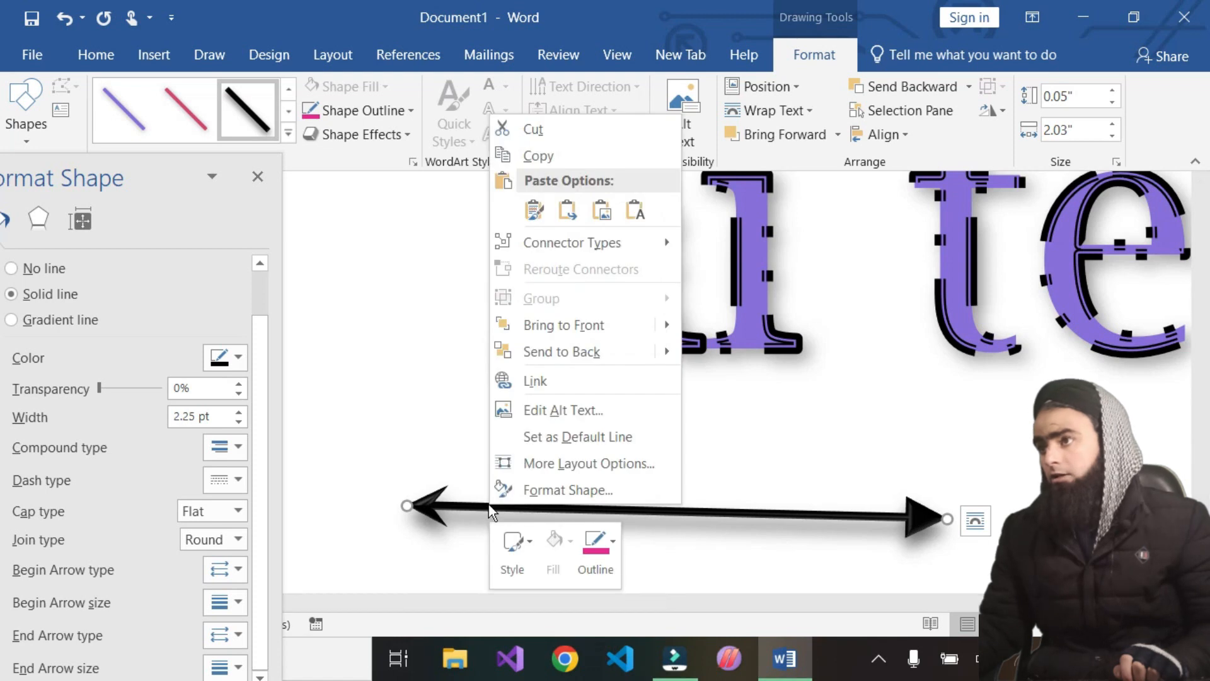
pyautogui.click(547, 131)
pyautogui.scroll(-1, 212, 601)
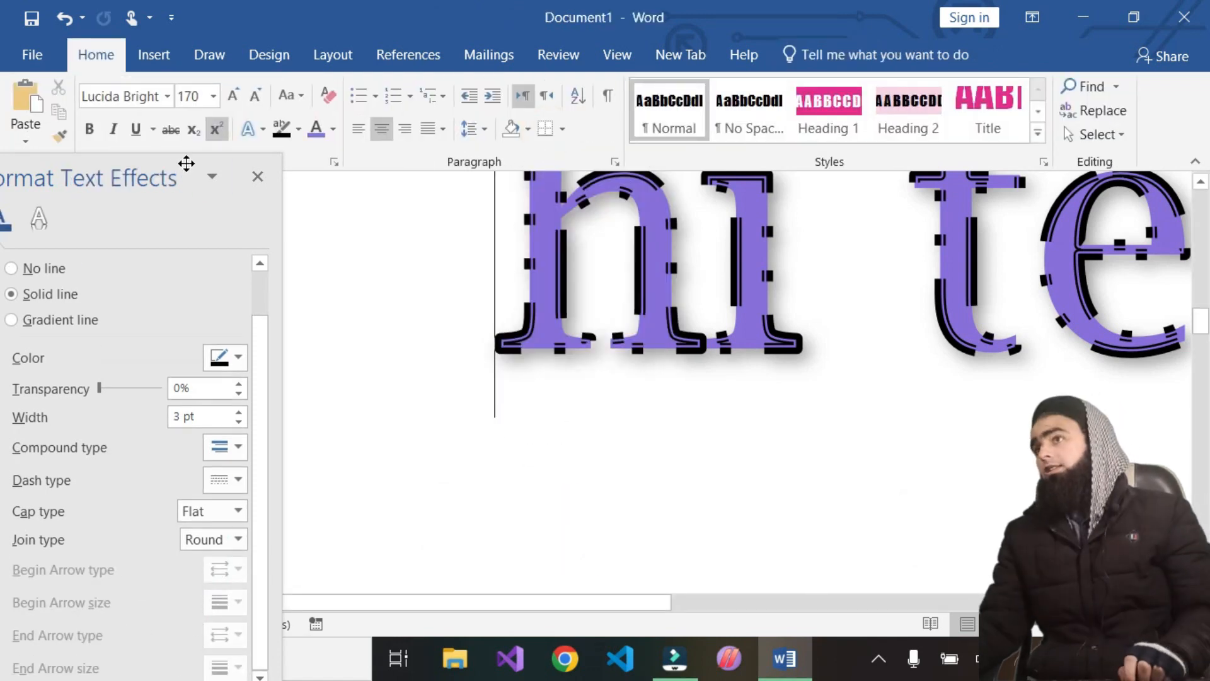
pyautogui.moveTo(168, 167); pyautogui.dragTo(264, 152)
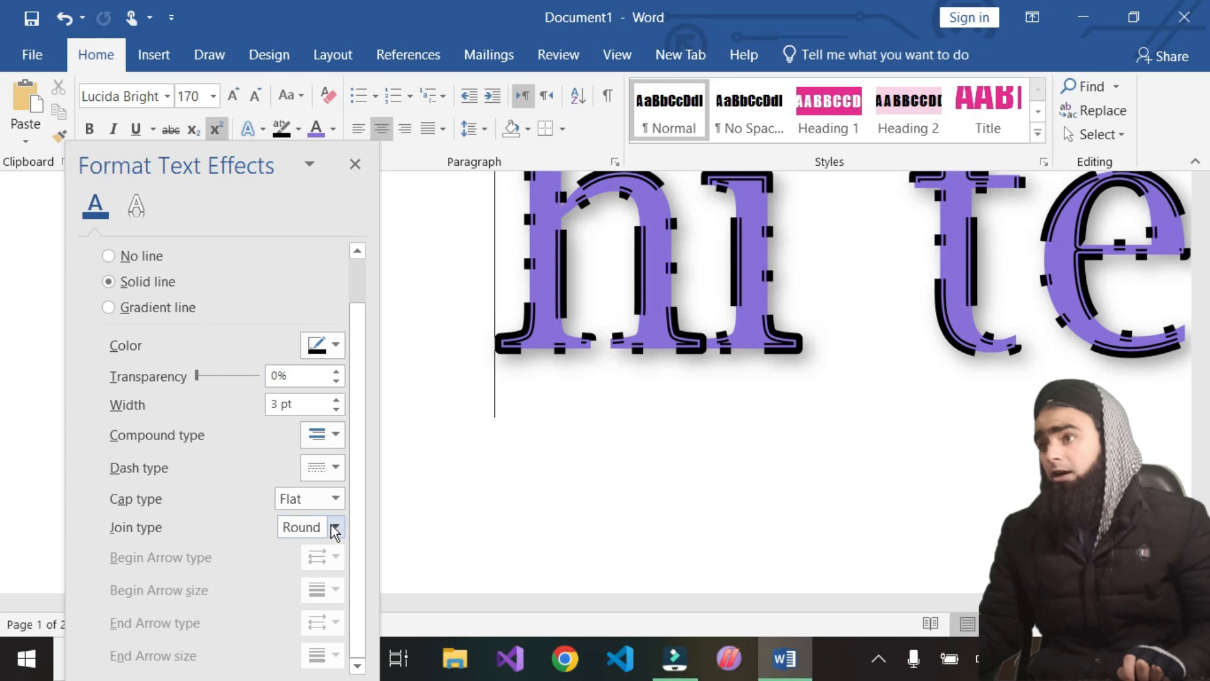
# Set the heading text outline's dash type to solid
pyautogui.click(338, 471)
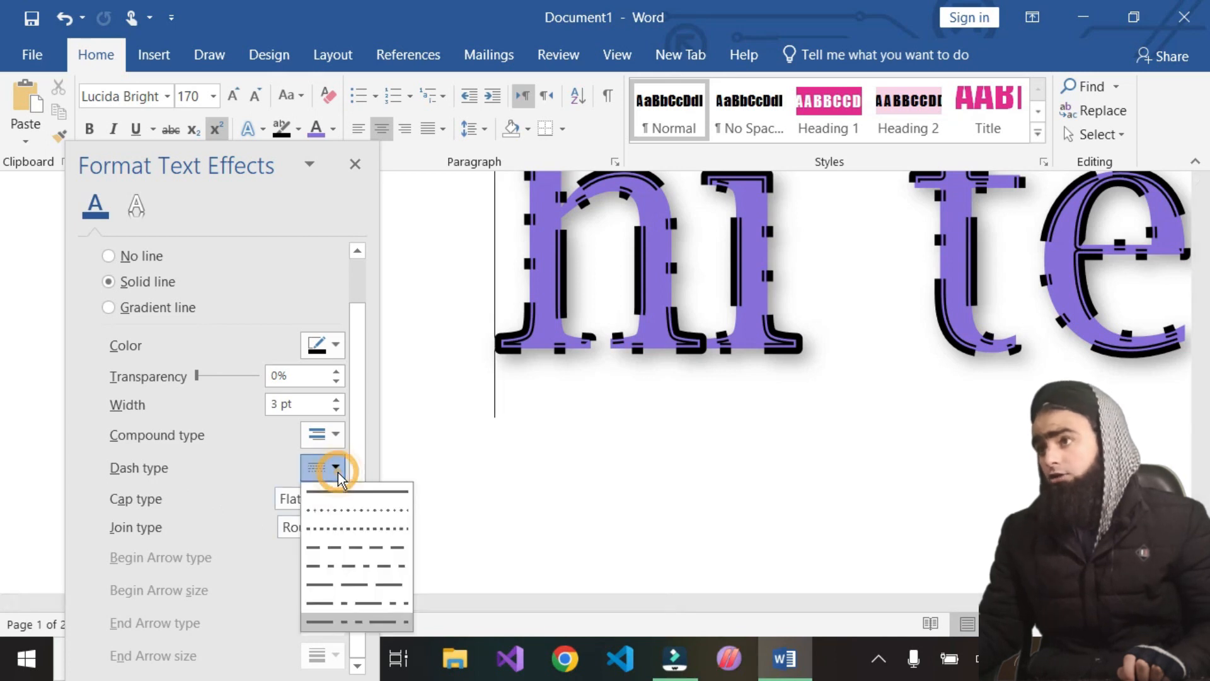
pyautogui.click(391, 493)
pyautogui.scroll(3, 659, 397)
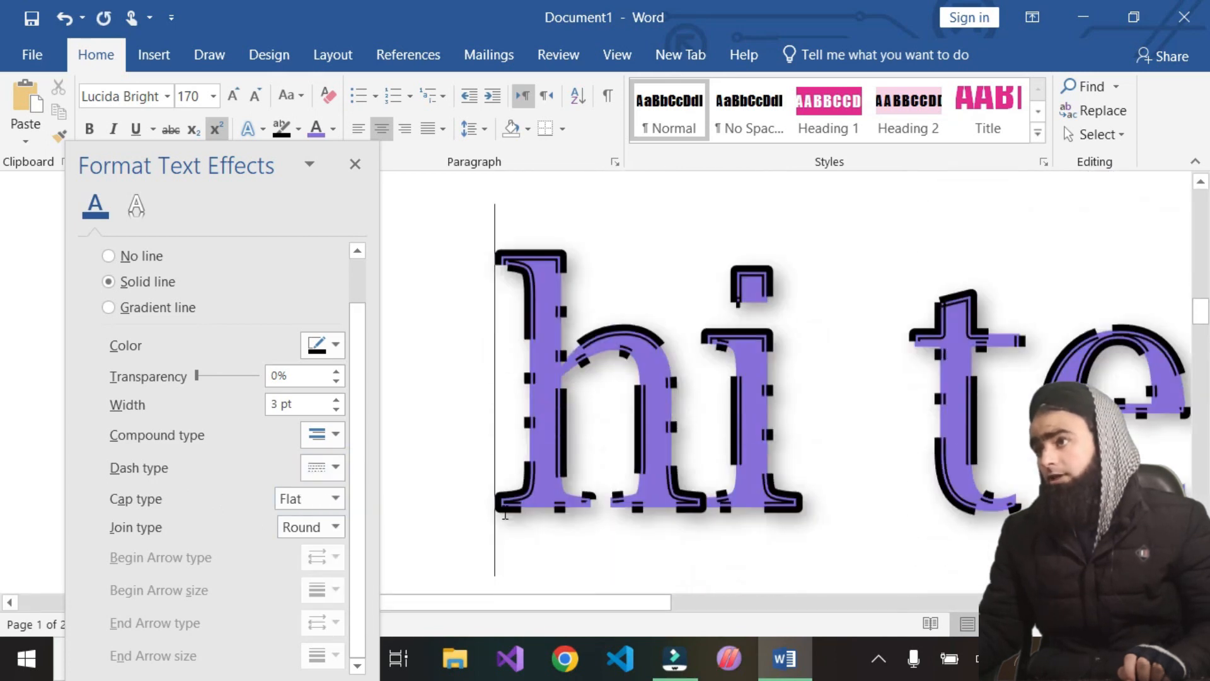
pyautogui.scroll(-3, 520, 431)
pyautogui.click(454, 316)
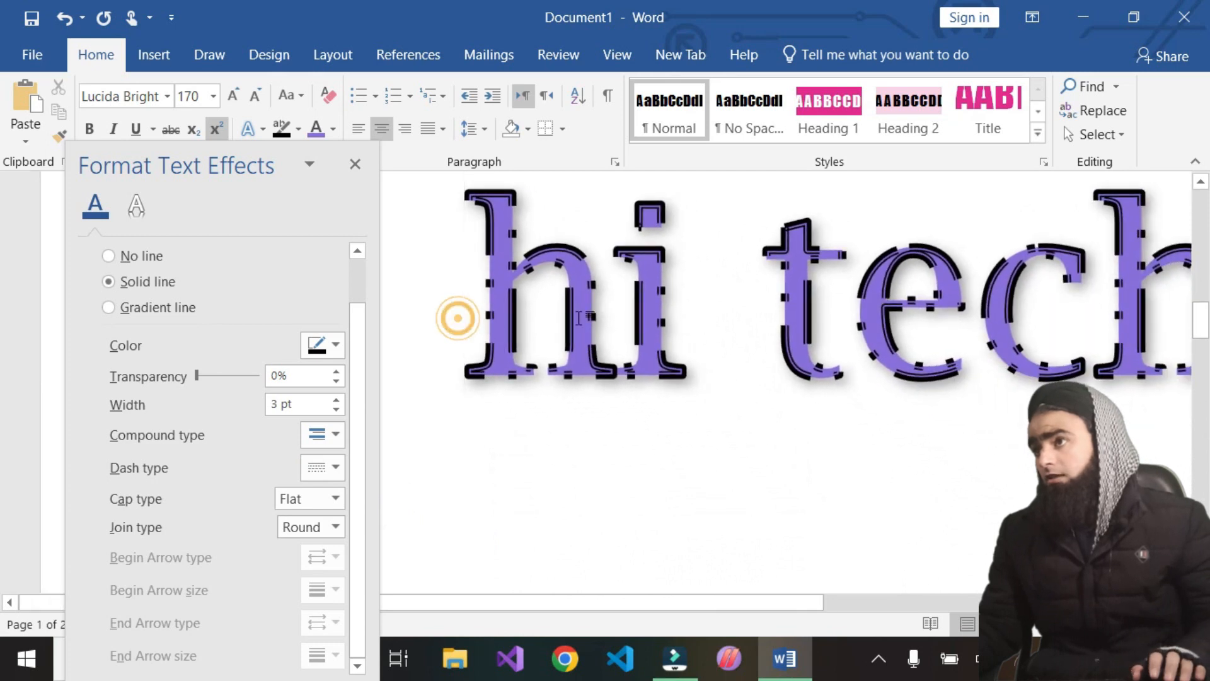
pyautogui.click(334, 472)
pyautogui.click(342, 491)
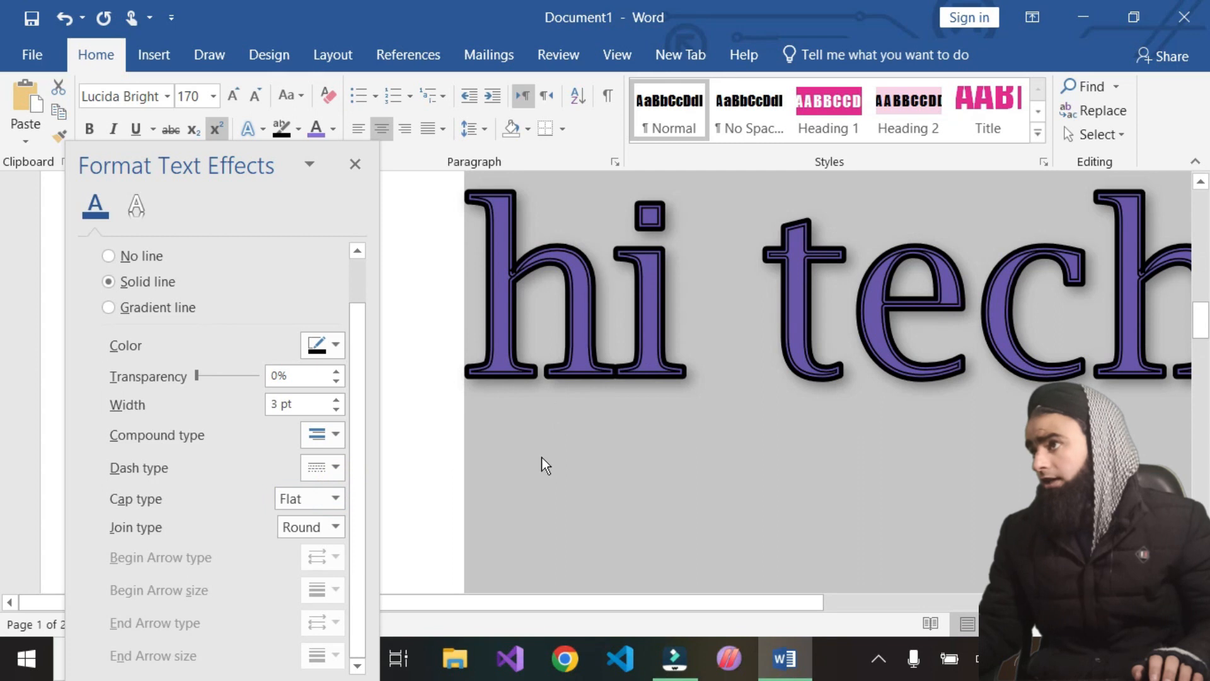
# Switch the heading's text outline to No line and back to Solid line
pyautogui.scroll(3, 536, 520)
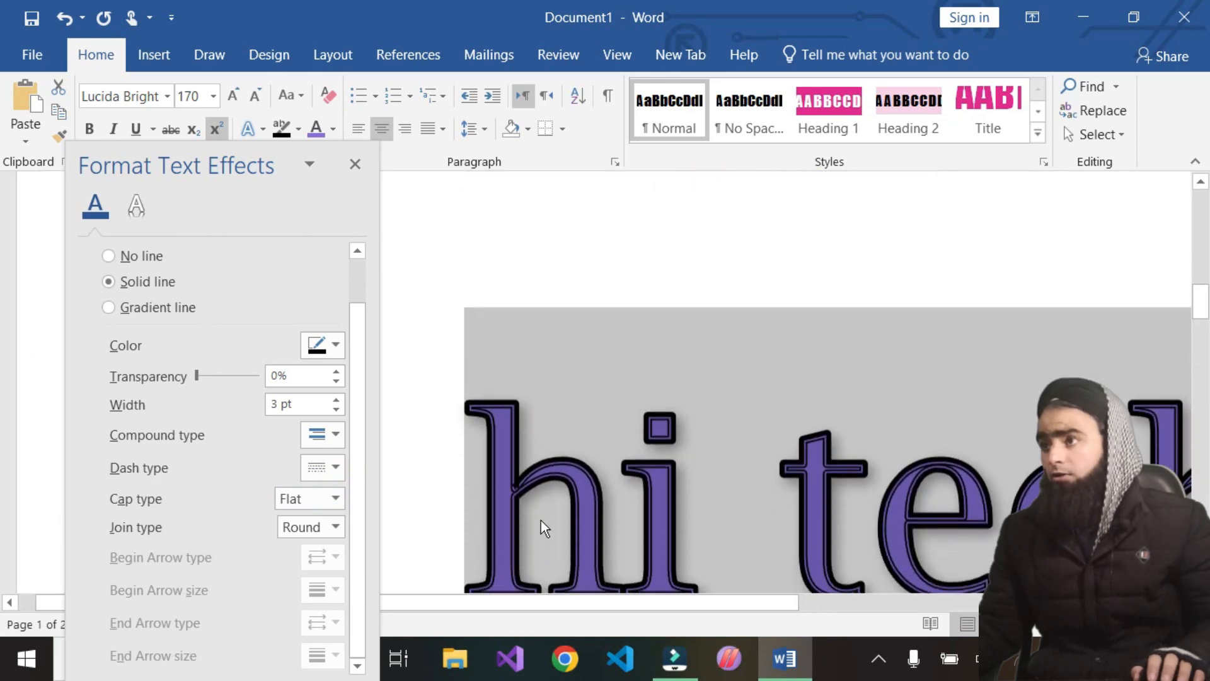
pyautogui.scroll(-2, 540, 517)
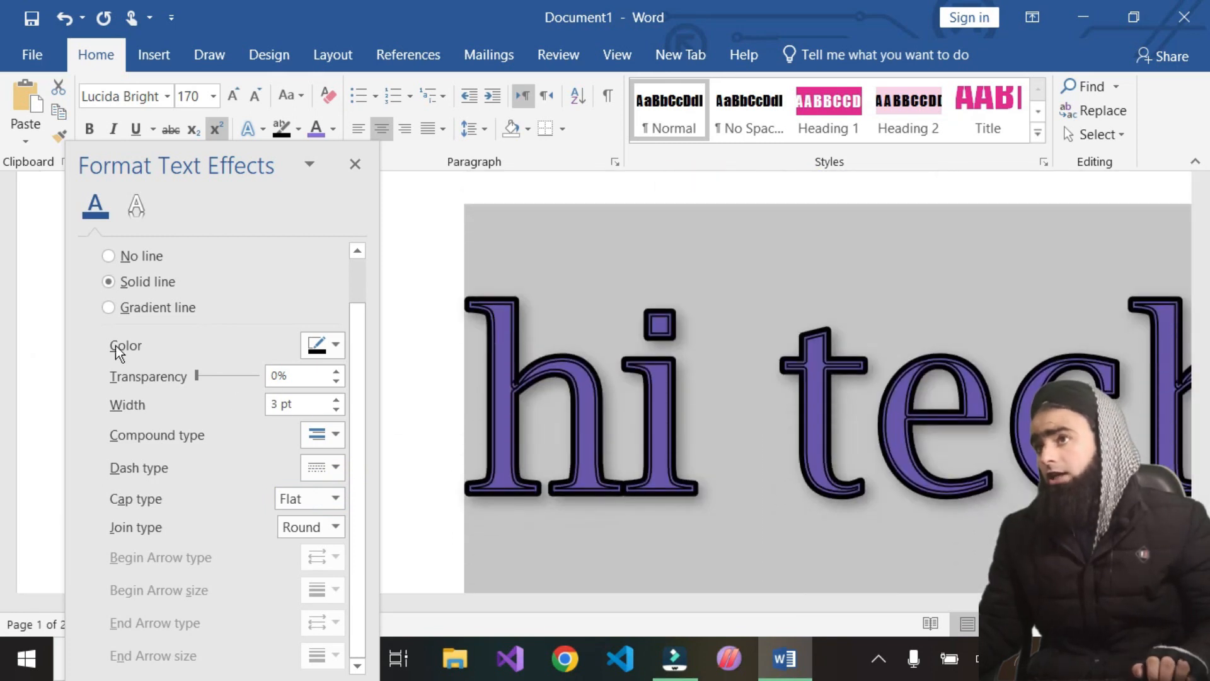
pyautogui.click(113, 256)
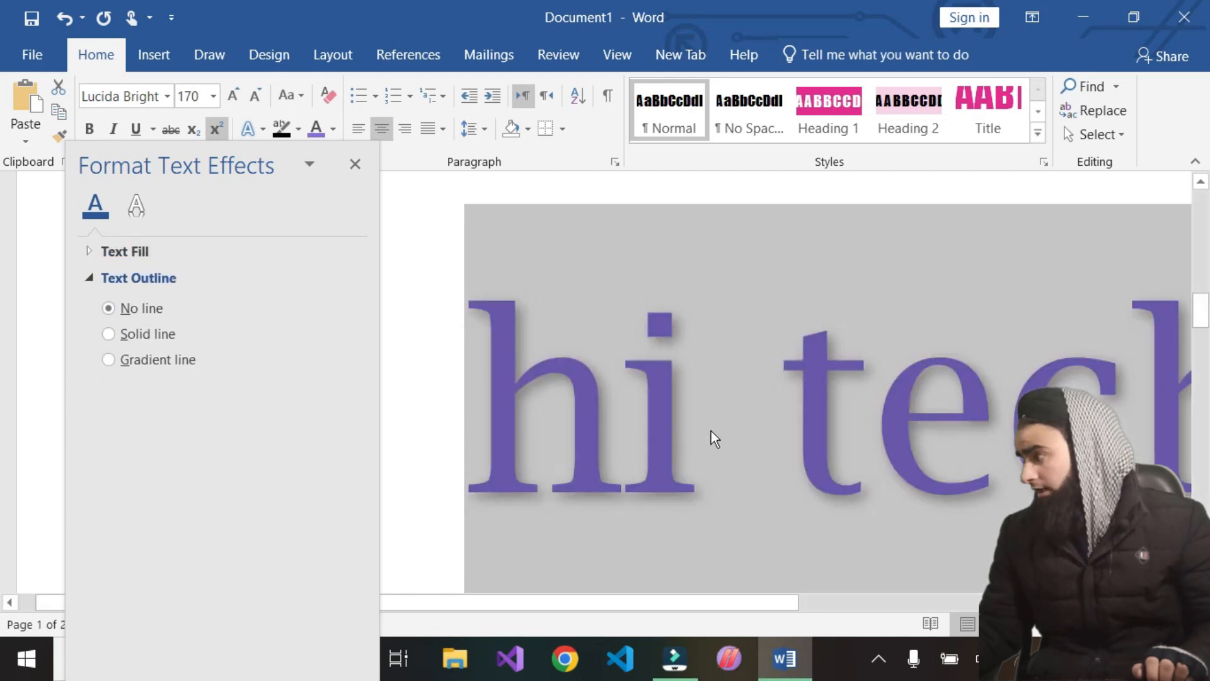
pyautogui.click(109, 334)
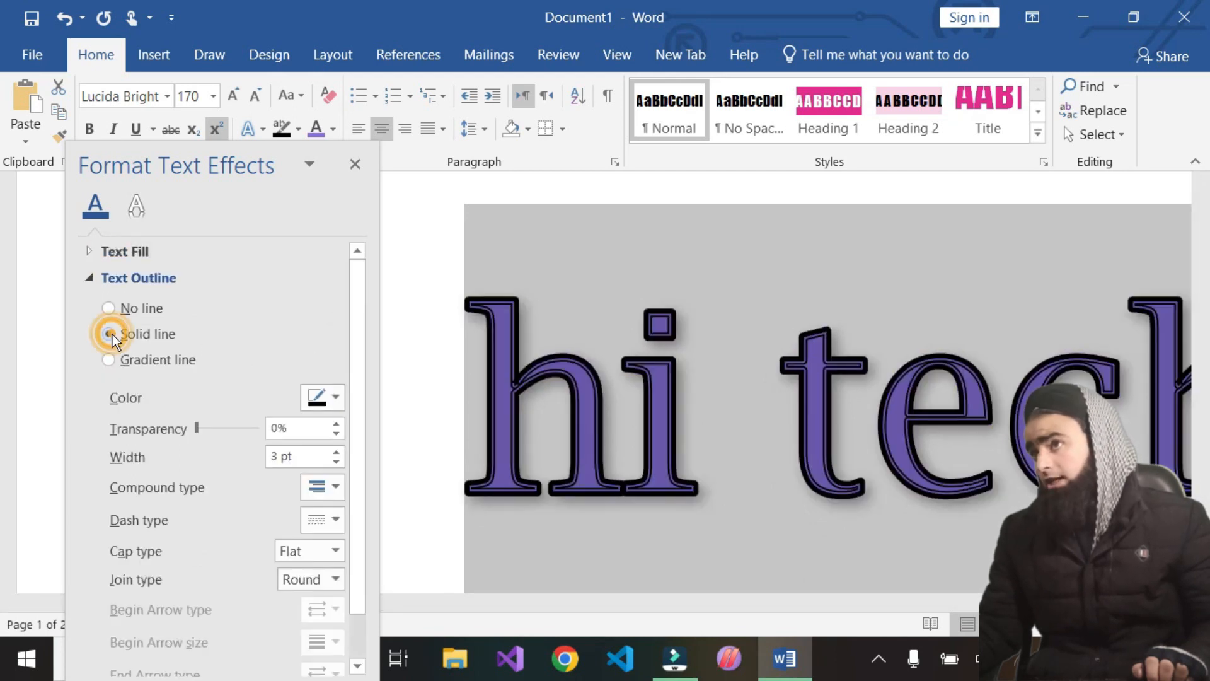
# Select the heading text, switch its text outline to Gradient line, and open the preset gradients
pyautogui.scroll(-1, 274, 546)
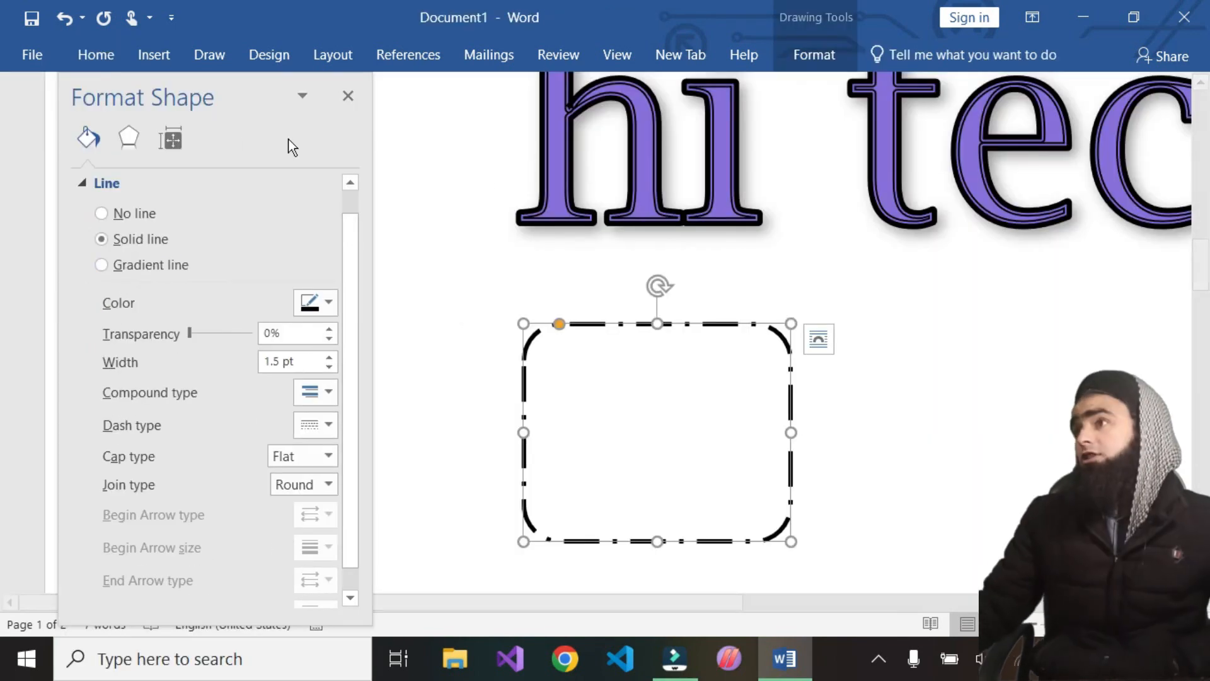
pyautogui.scroll(3, 518, 219)
pyautogui.moveTo(536, 308); pyautogui.dragTo(1142, 338)
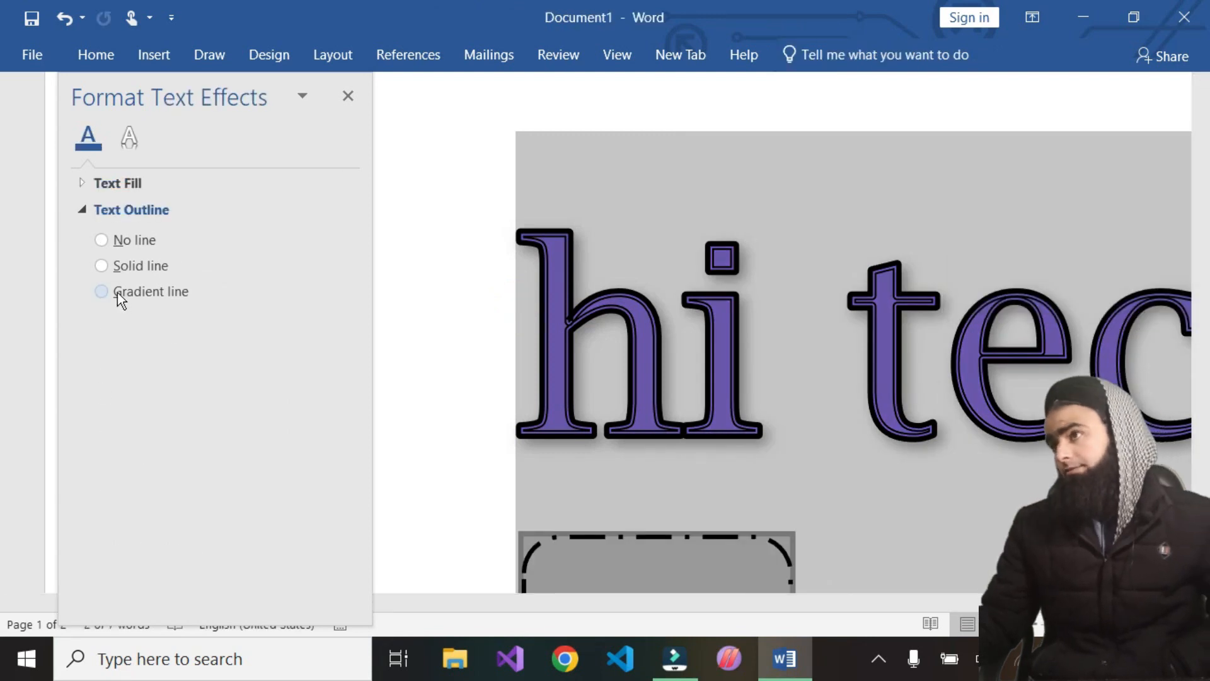
pyautogui.click(100, 273)
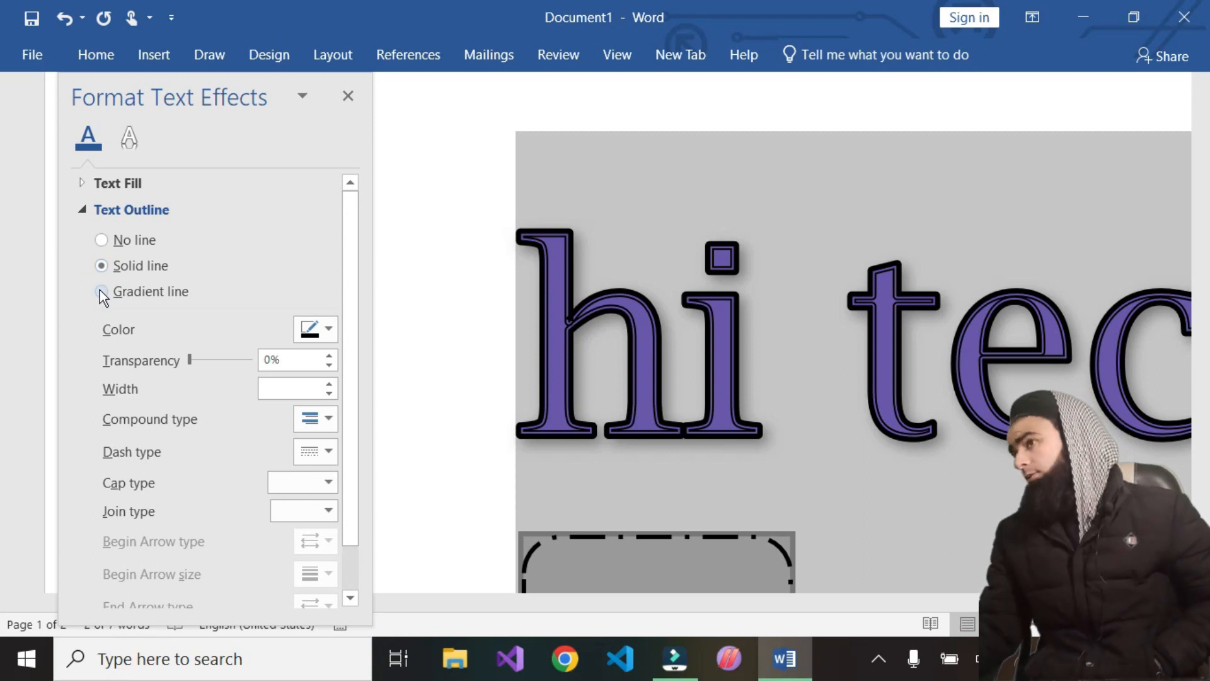
pyautogui.click(101, 292)
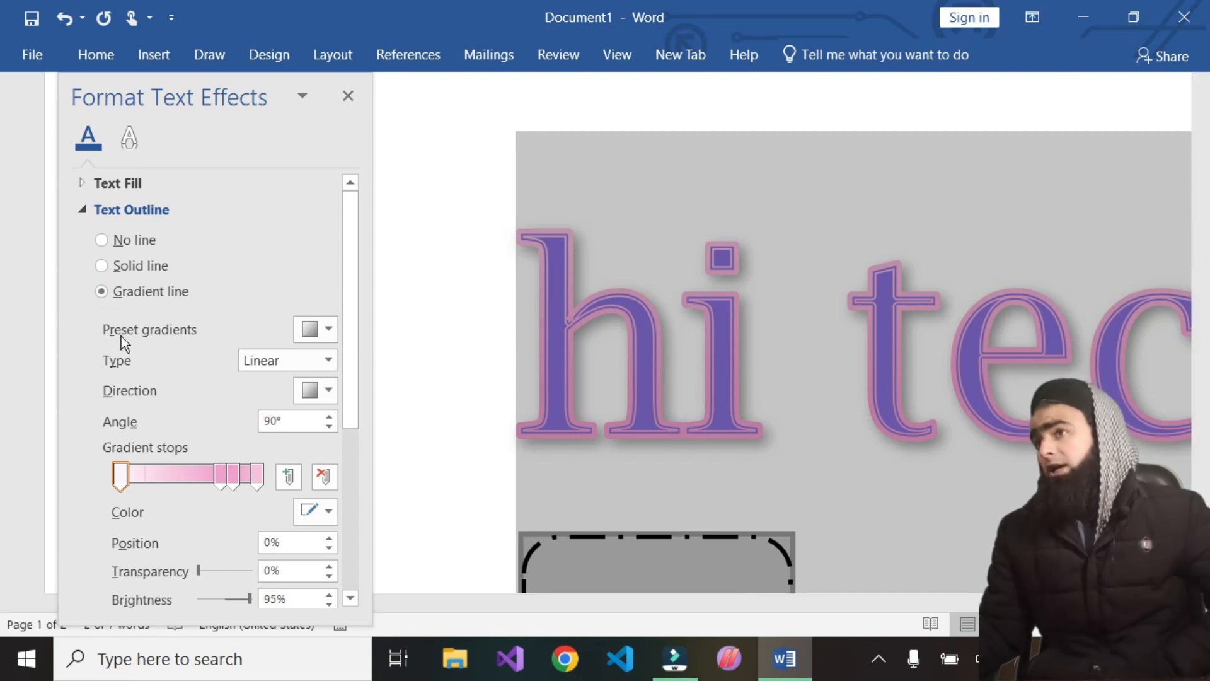
pyautogui.click(319, 333)
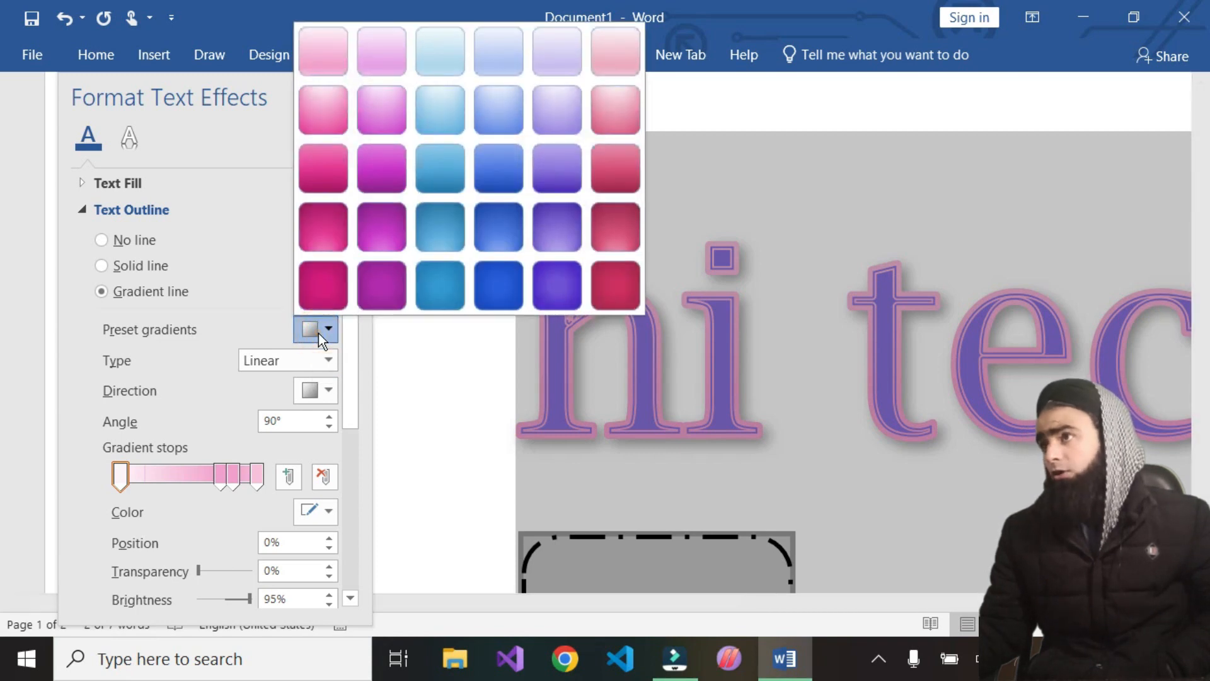
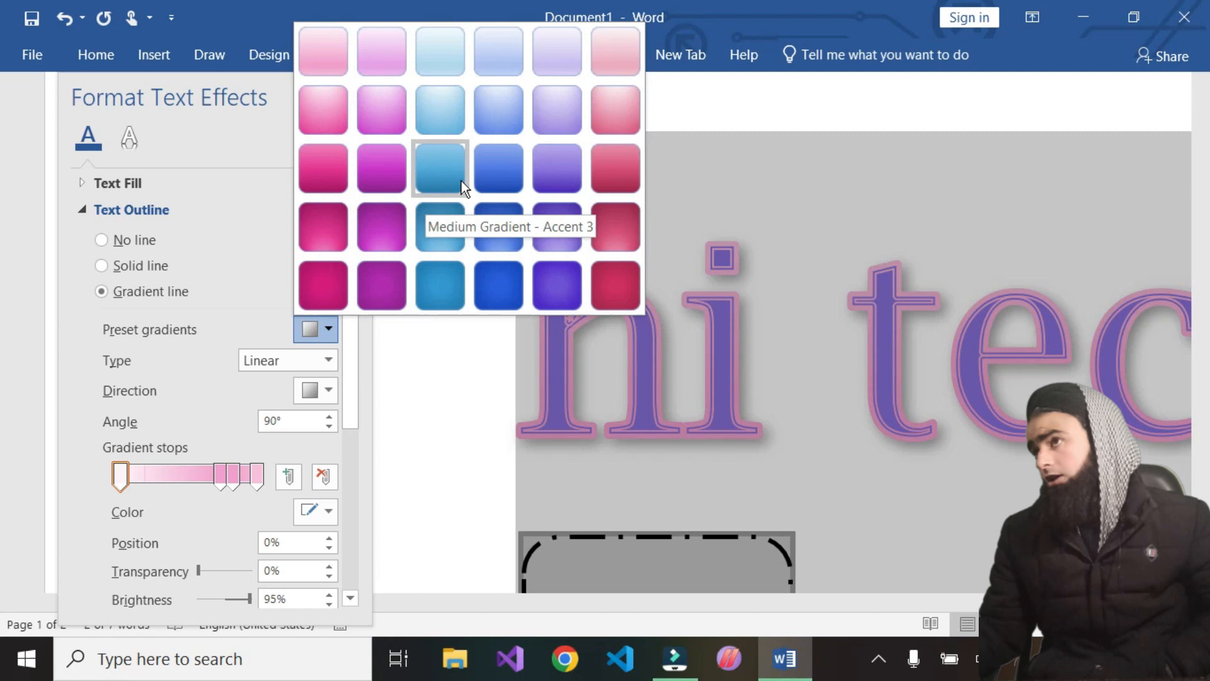
# Apply a medium blue preset gradient to the heading outline, reselect the heading text, and switch the gradient type to Radial
pyautogui.click(491, 177)
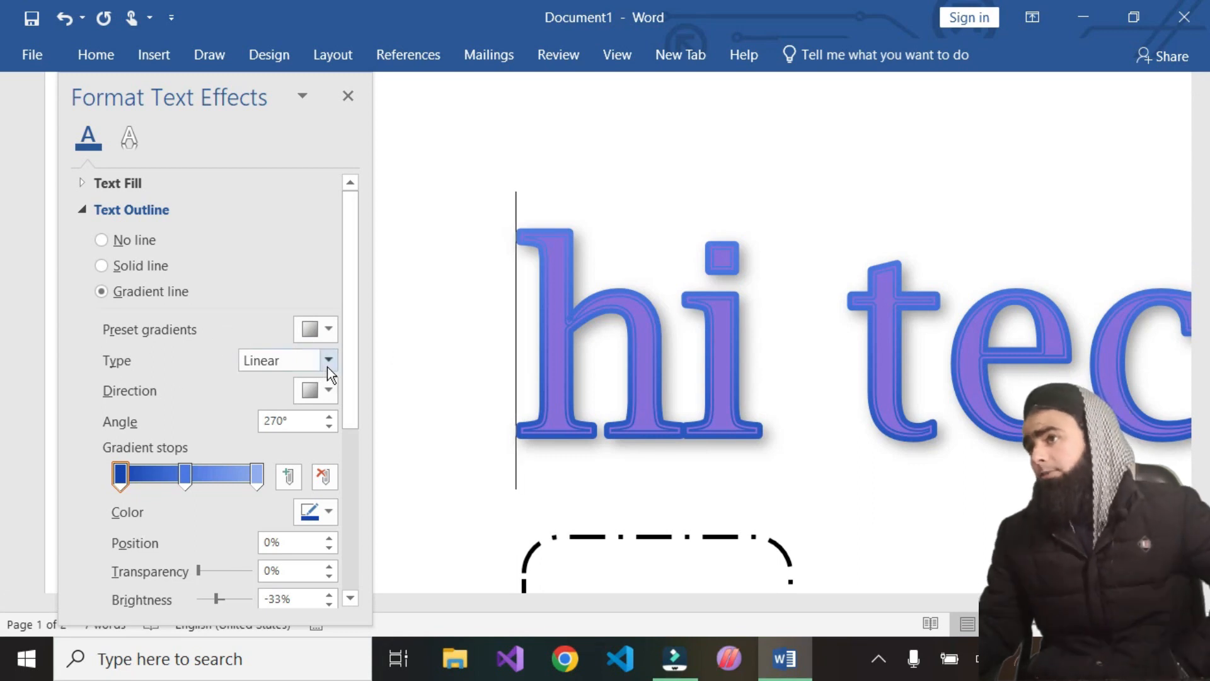
pyautogui.moveTo(479, 357); pyautogui.dragTo(1049, 349)
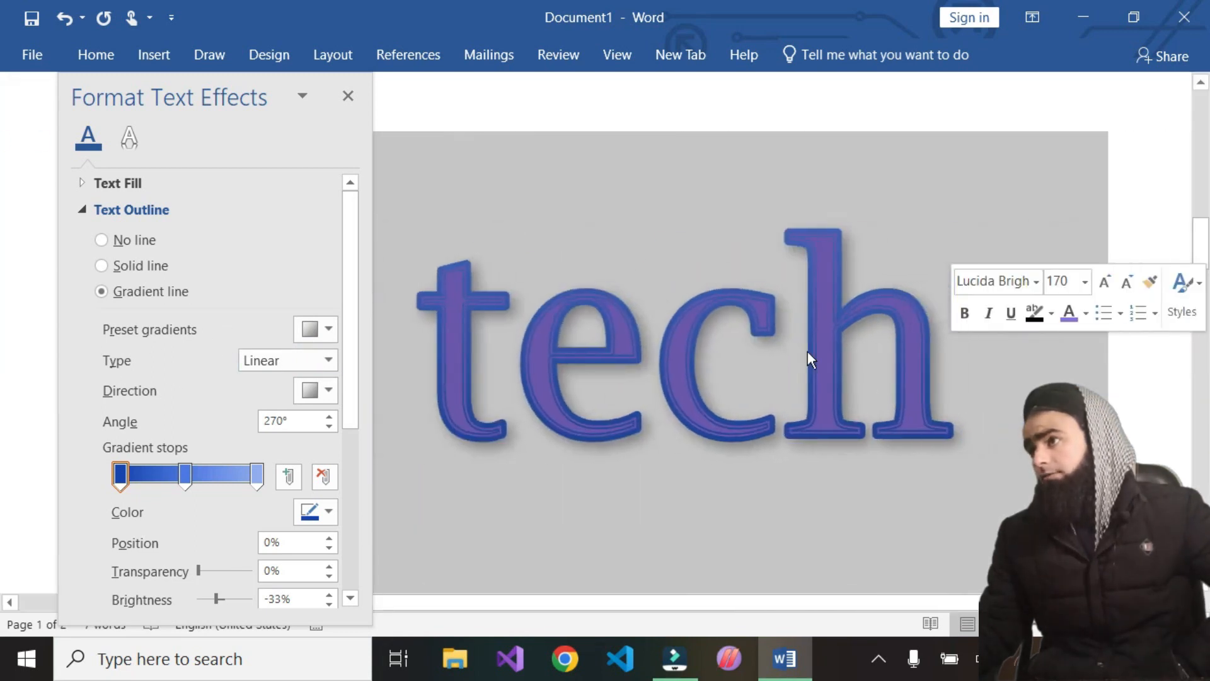
pyautogui.click(329, 361)
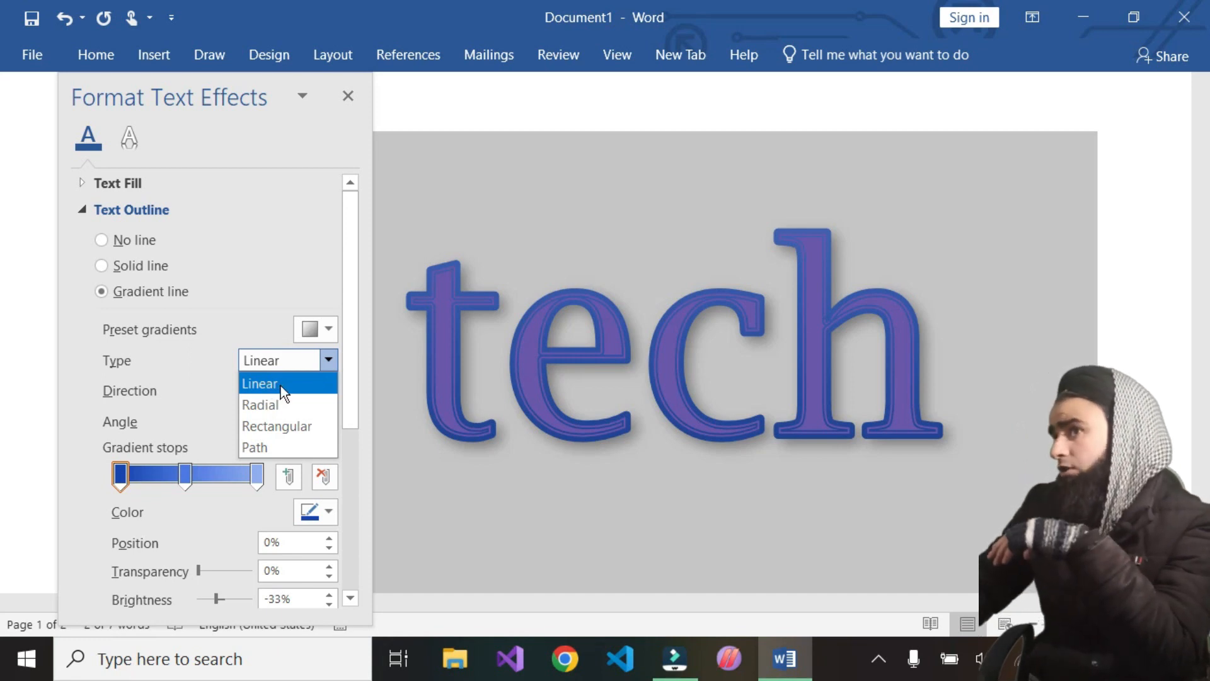
pyautogui.click(251, 407)
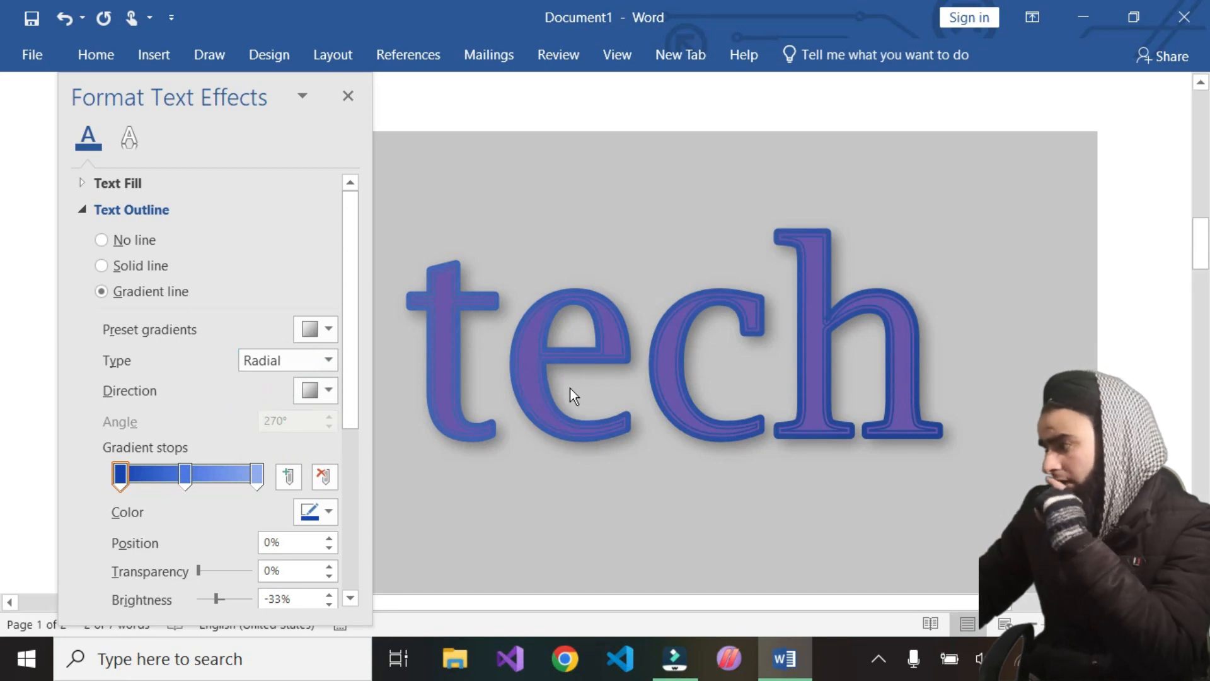
# Cycle the outline gradient type through Linear, Radial, Rectangular and Path, ending on Linear
pyautogui.click(313, 363)
pyautogui.click(283, 384)
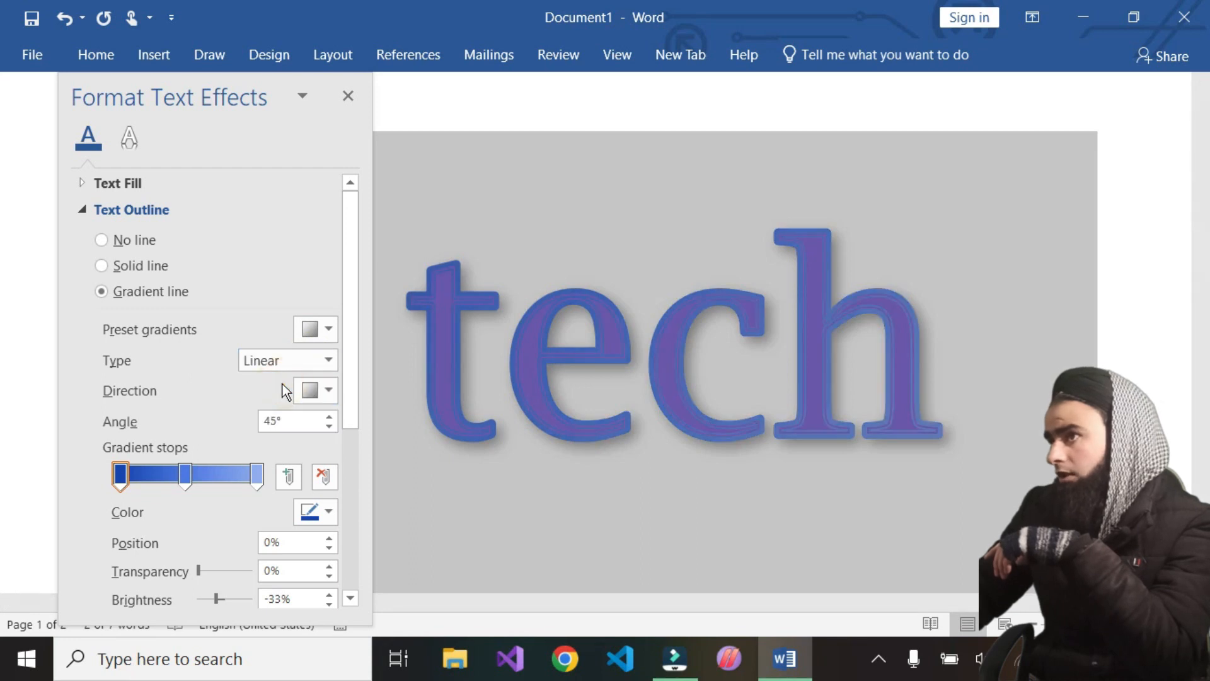
pyautogui.click(316, 357)
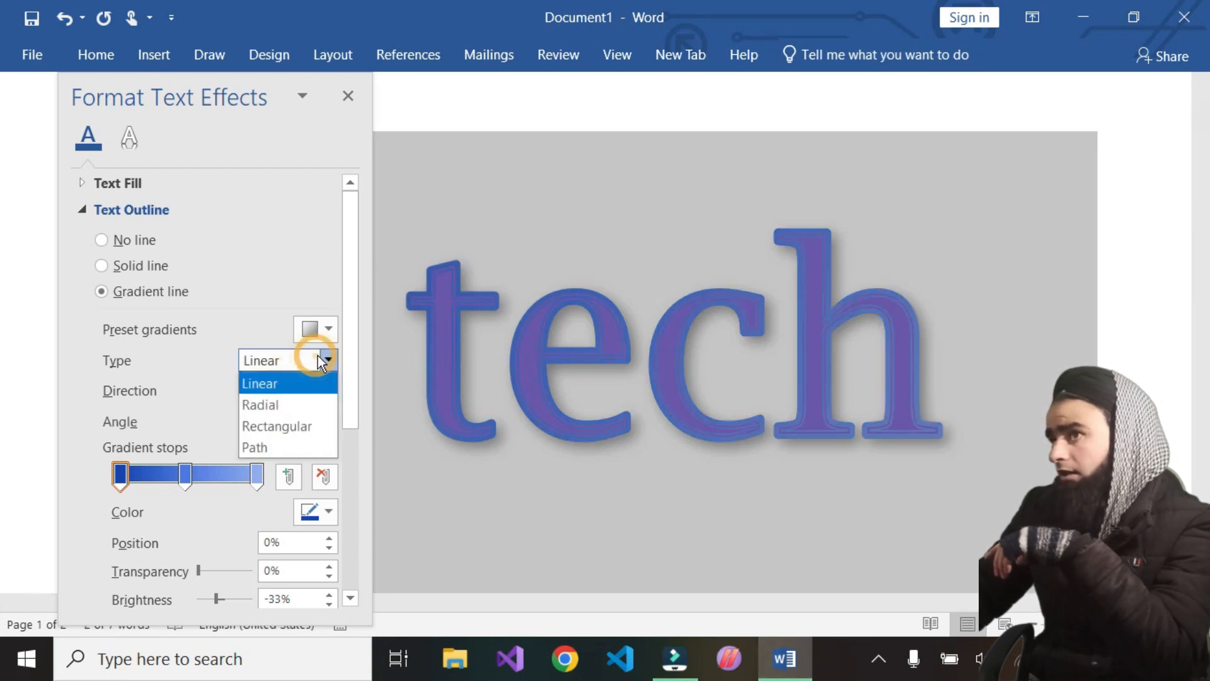
pyautogui.click(292, 399)
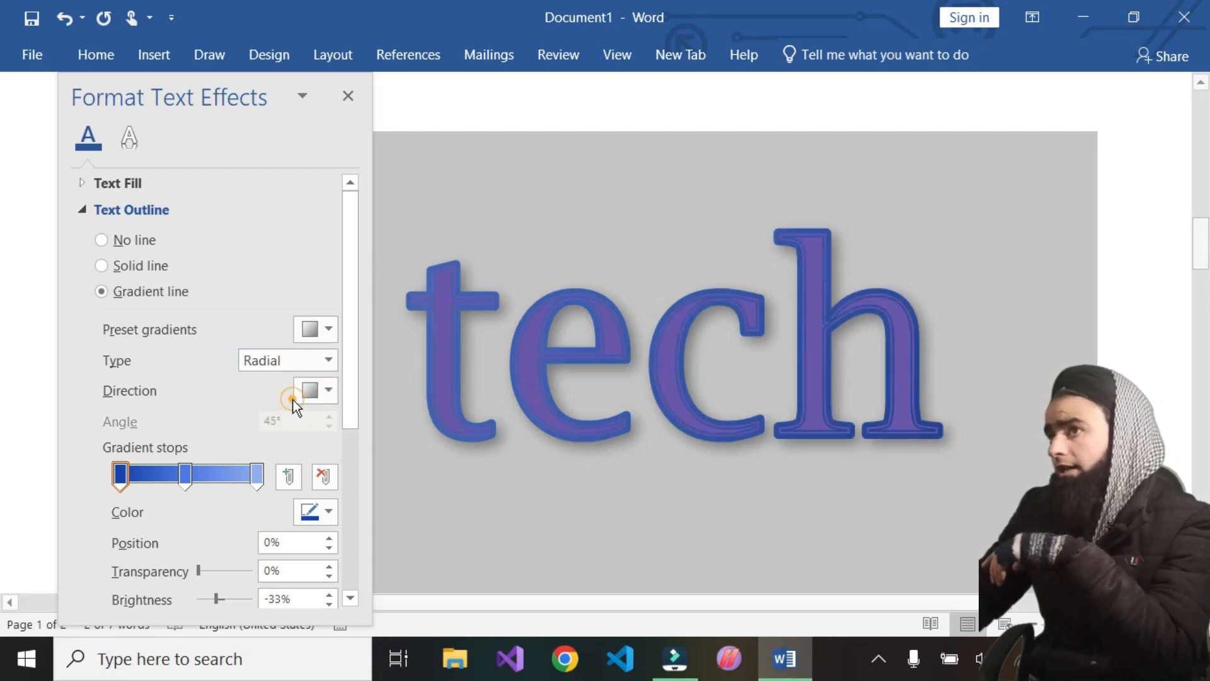
pyautogui.click(329, 360)
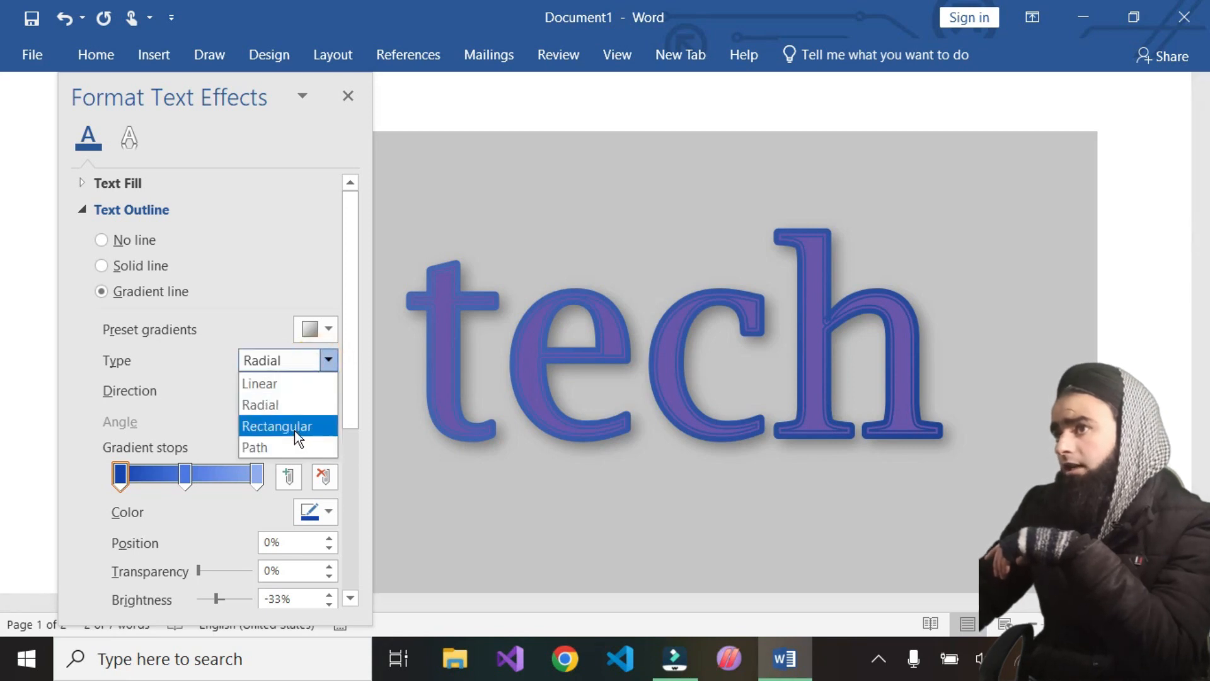
pyautogui.click(294, 427)
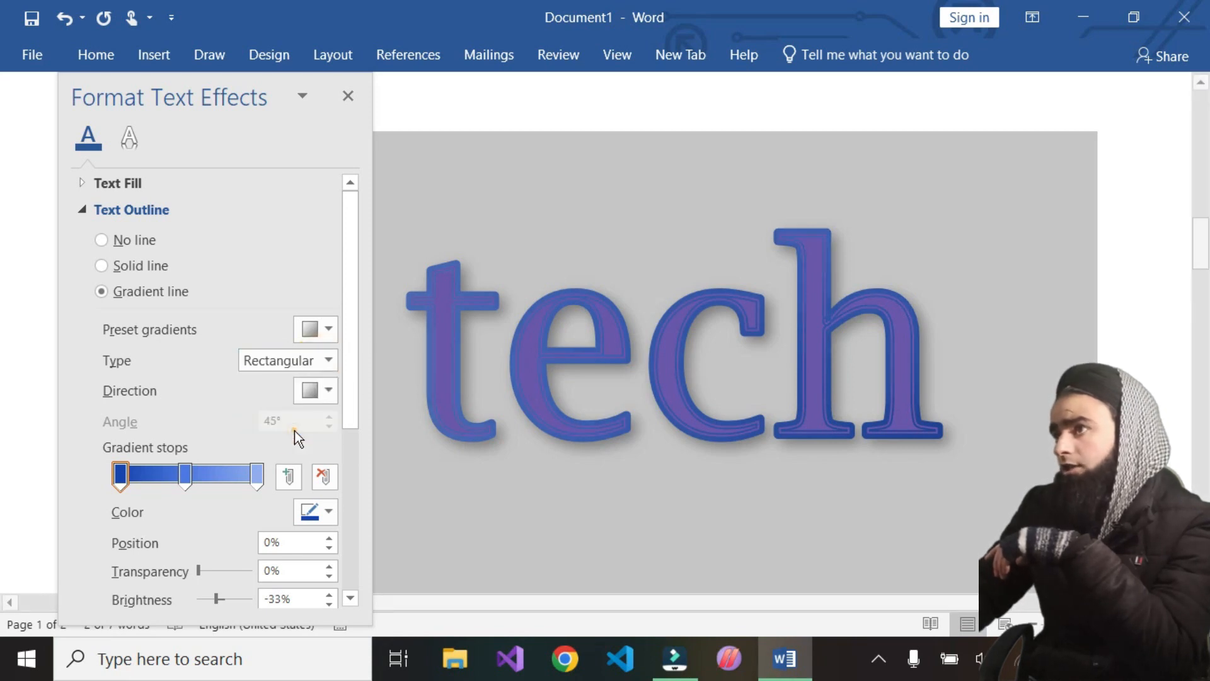
pyautogui.click(328, 360)
pyautogui.click(255, 445)
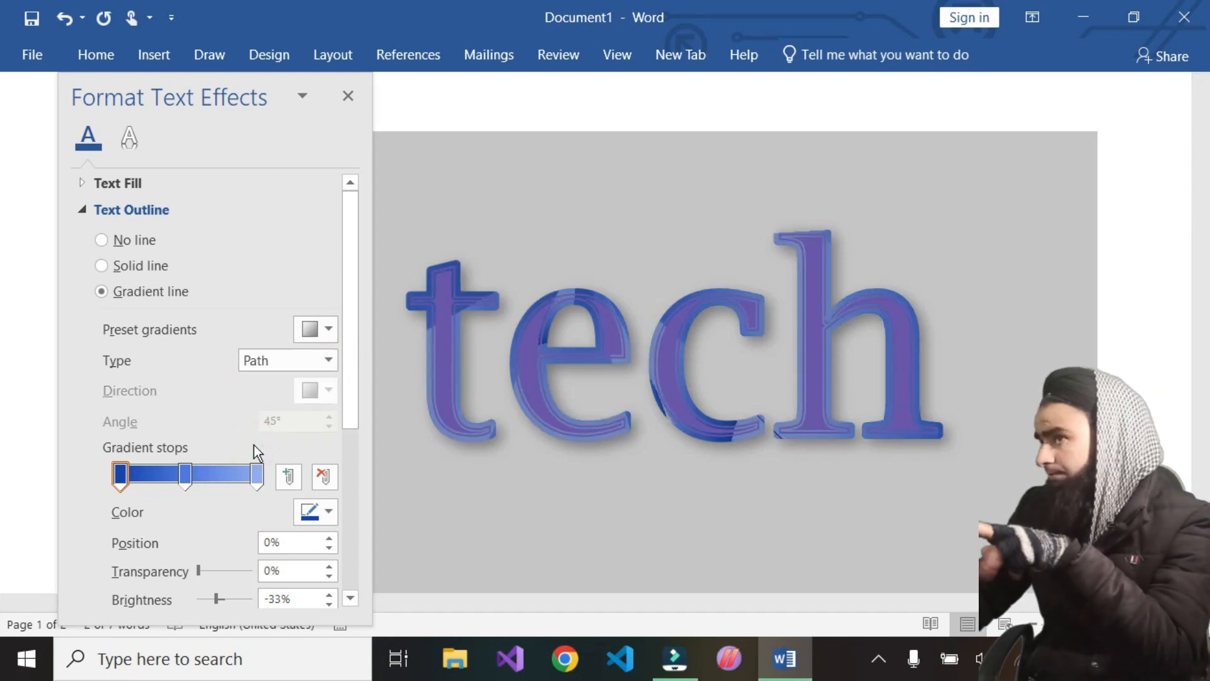
pyautogui.click(316, 360)
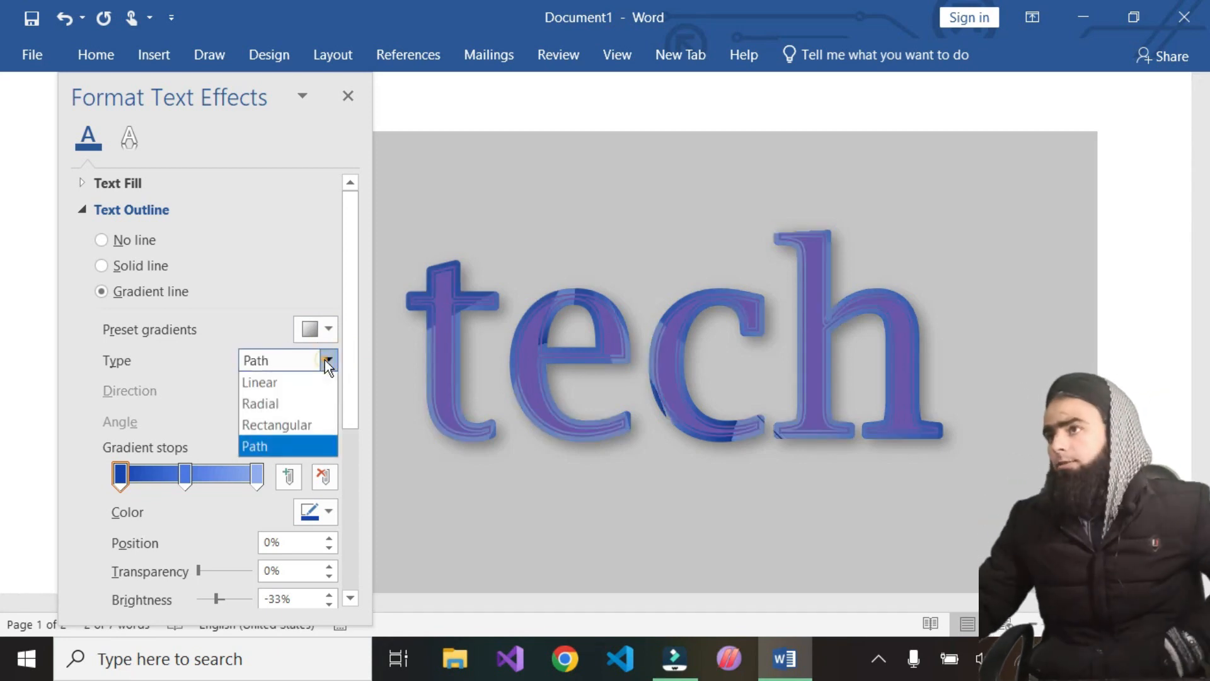
pyautogui.click(281, 385)
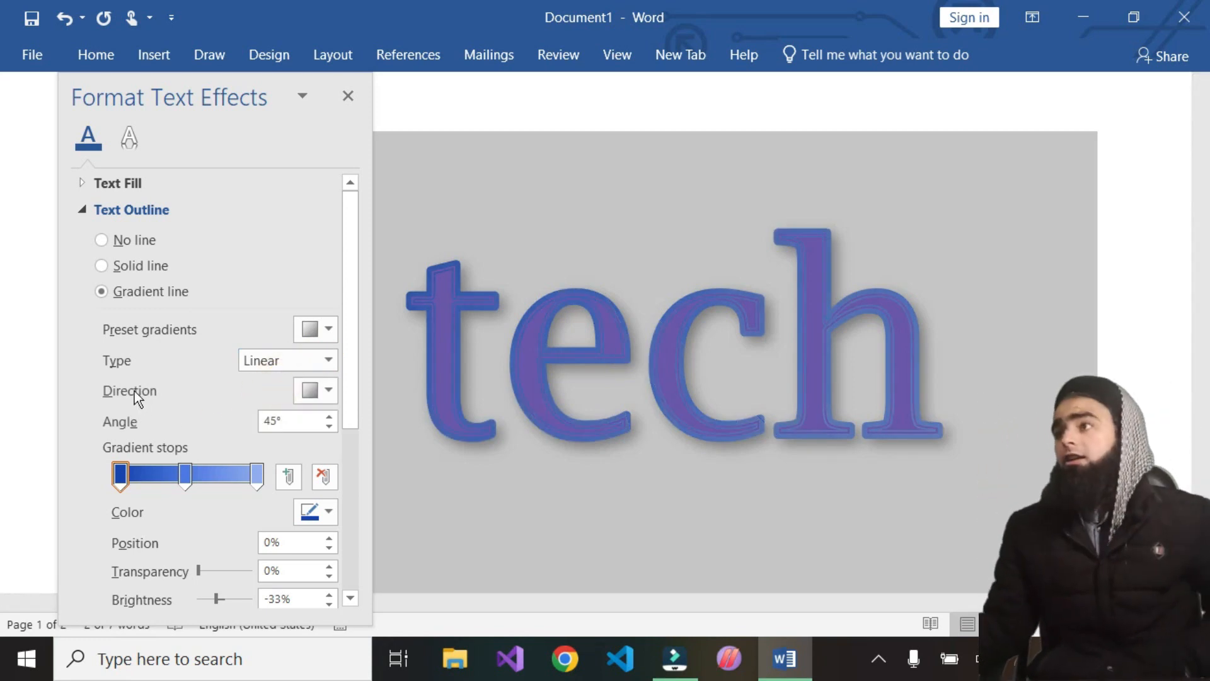
# Try several linear direction presets for the heading outline gradient, ending at a 135° diagonal
pyautogui.click(322, 392)
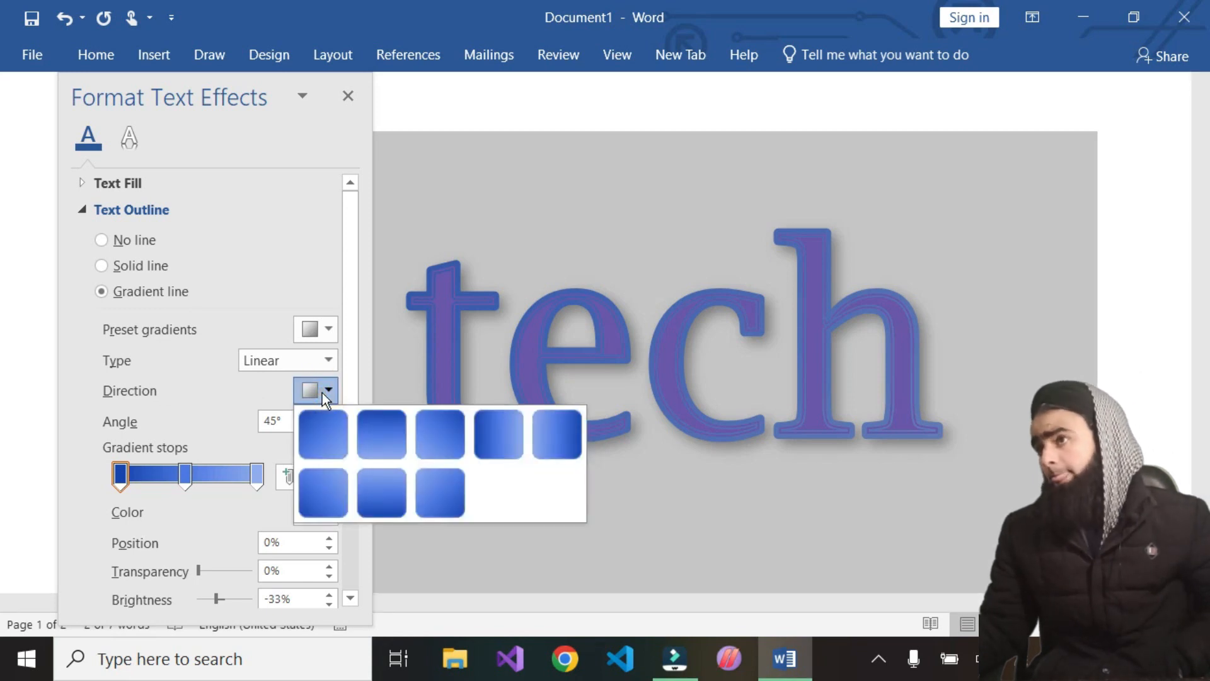
pyautogui.click(320, 425)
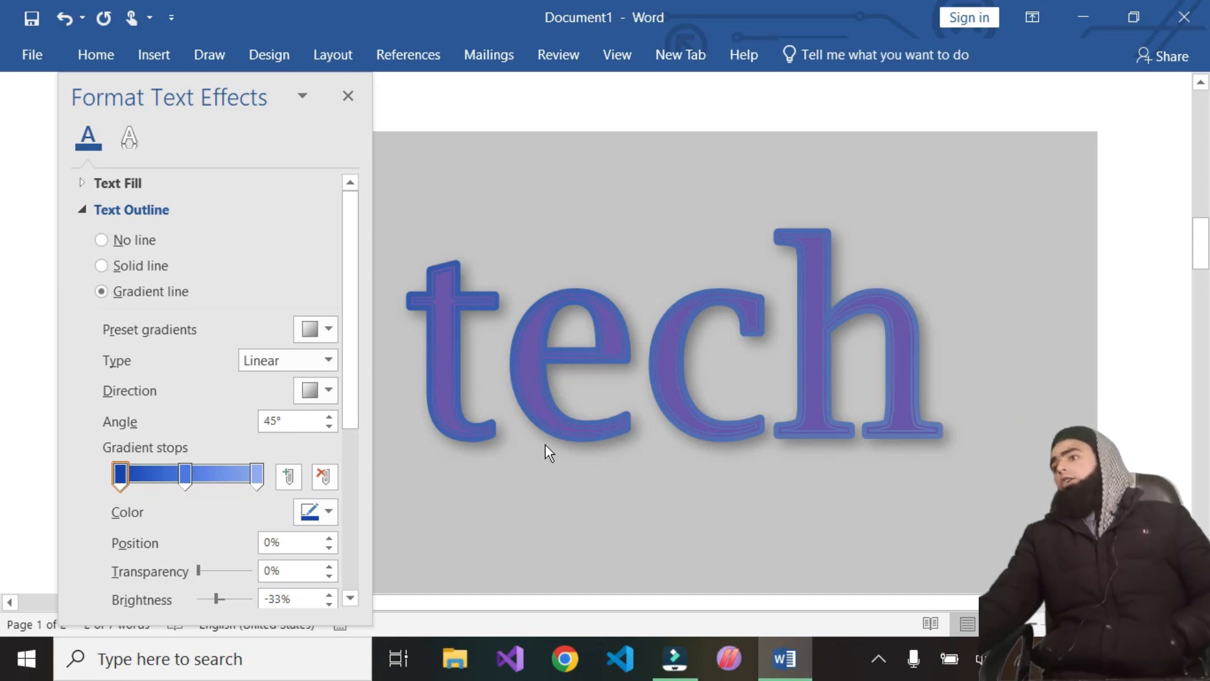
pyautogui.click(322, 395)
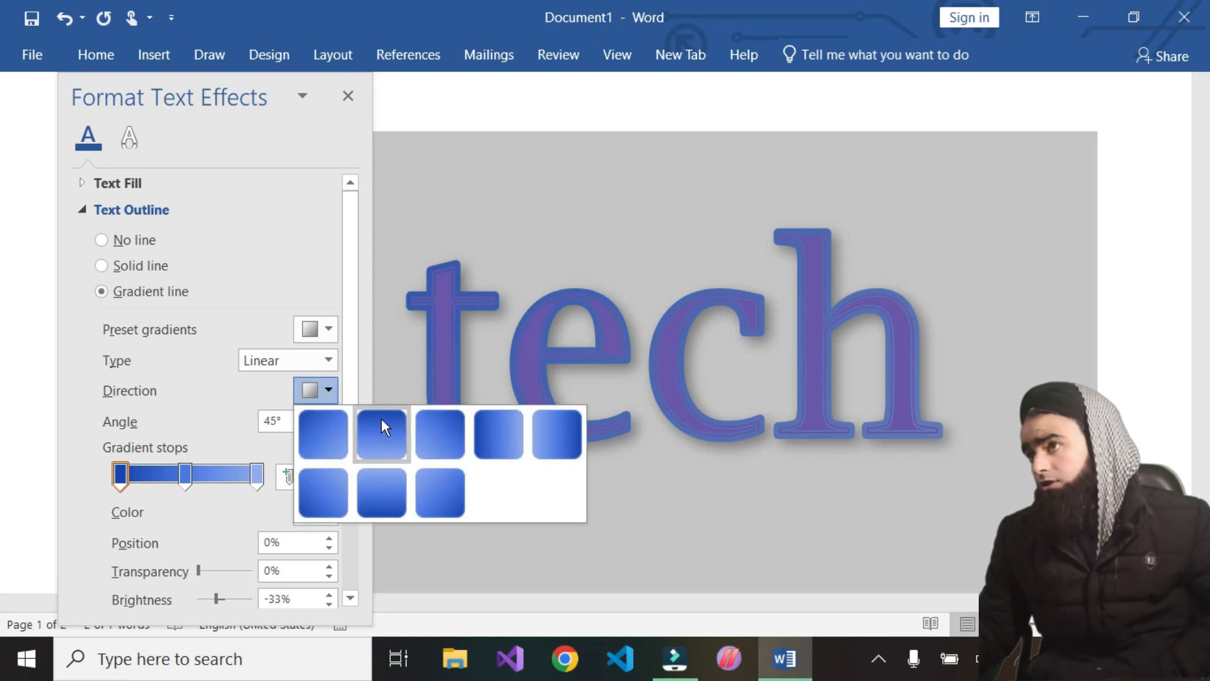
pyautogui.click(381, 423)
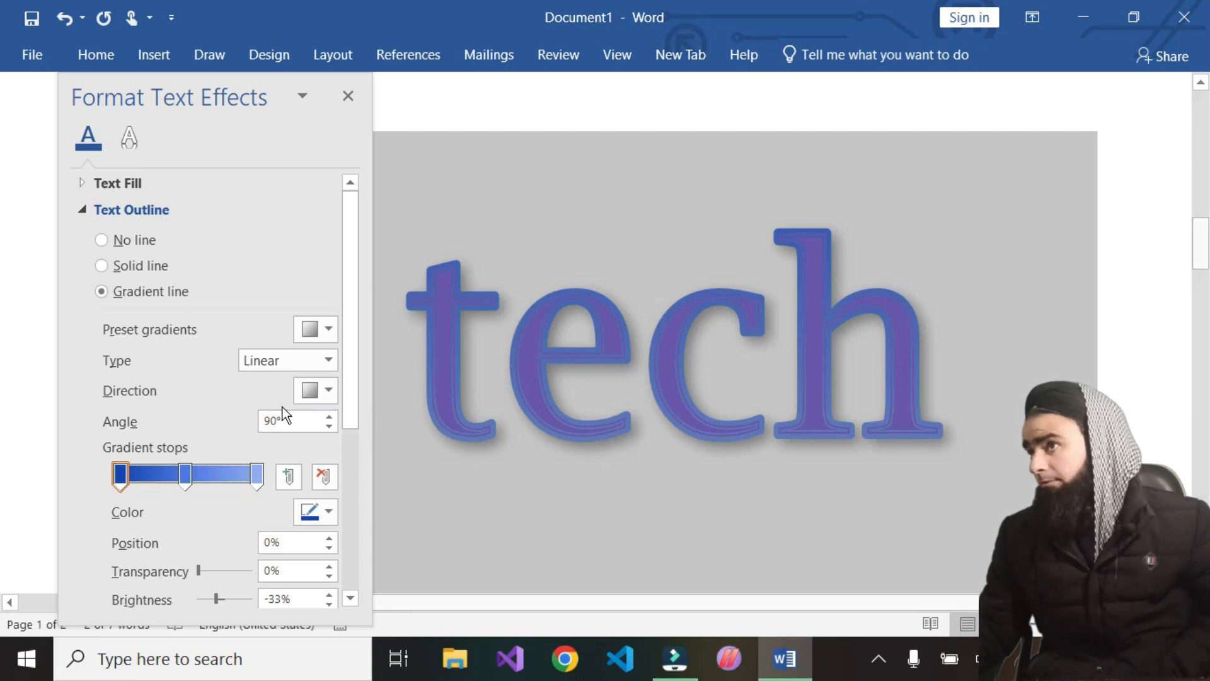
pyautogui.click(327, 391)
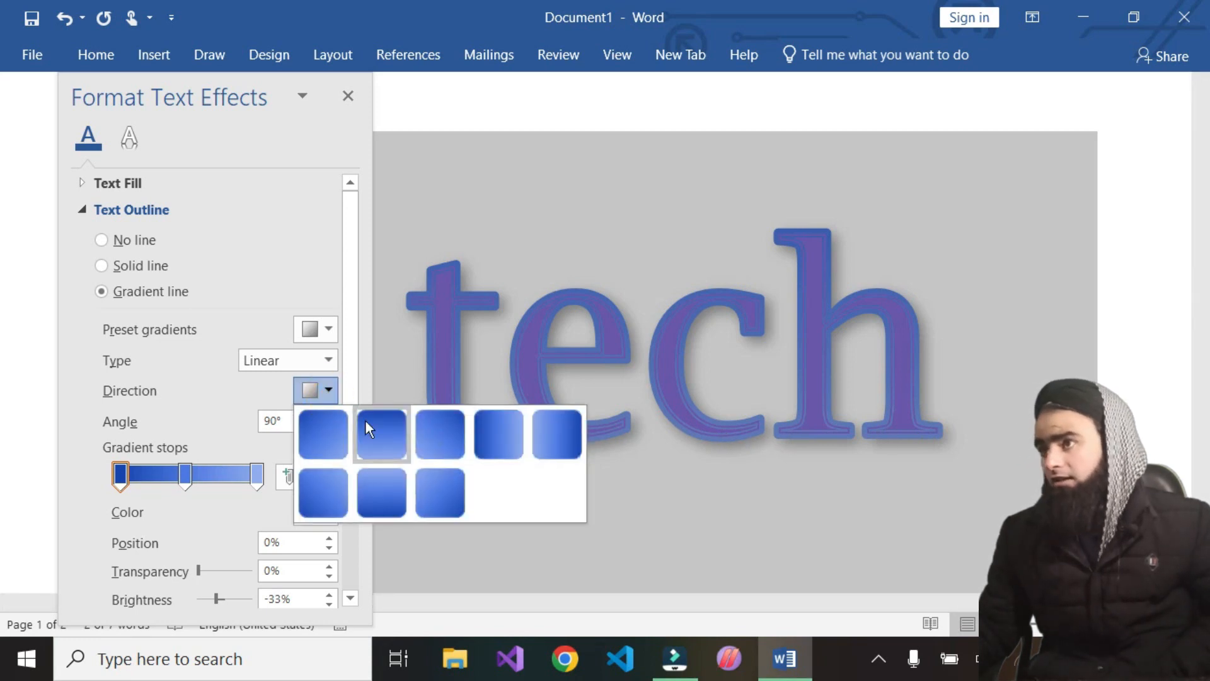
pyautogui.click(439, 433)
# Reselect the heading text and reapply outline gradient direction presets, including Linear Diagonal – Top Right to Bottom Left
pyautogui.click(382, 370)
pyautogui.moveTo(382, 369); pyautogui.dragTo(901, 369)
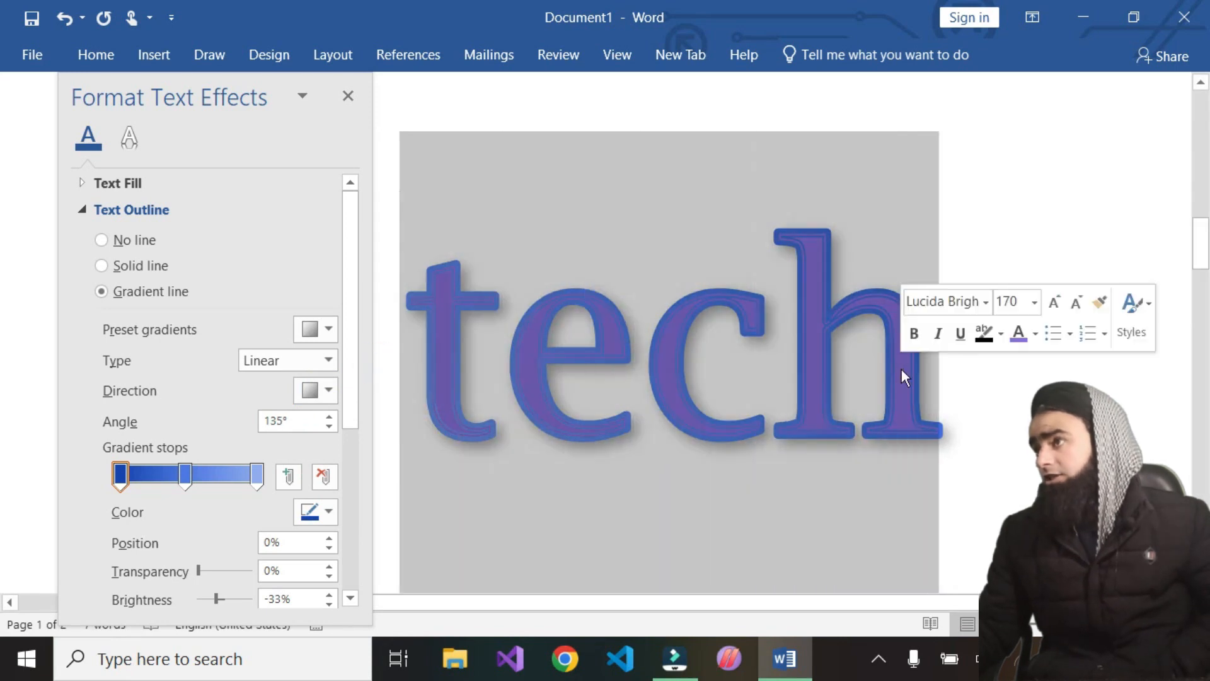
pyautogui.click(334, 397)
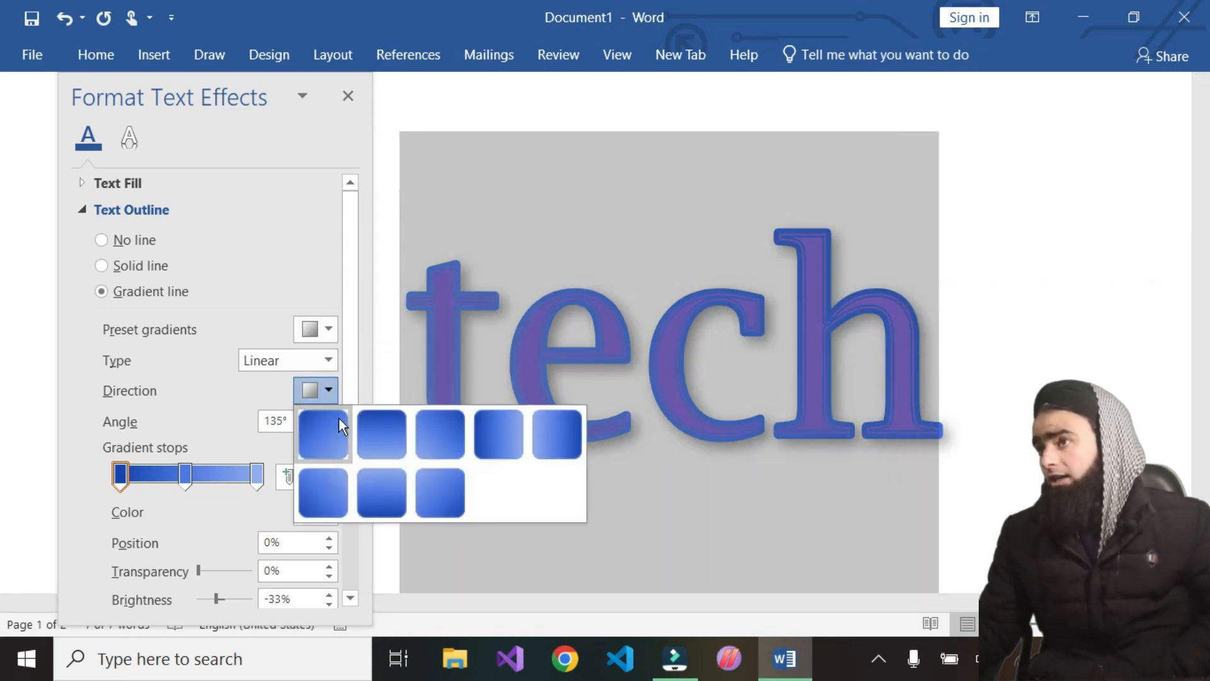
pyautogui.click(436, 426)
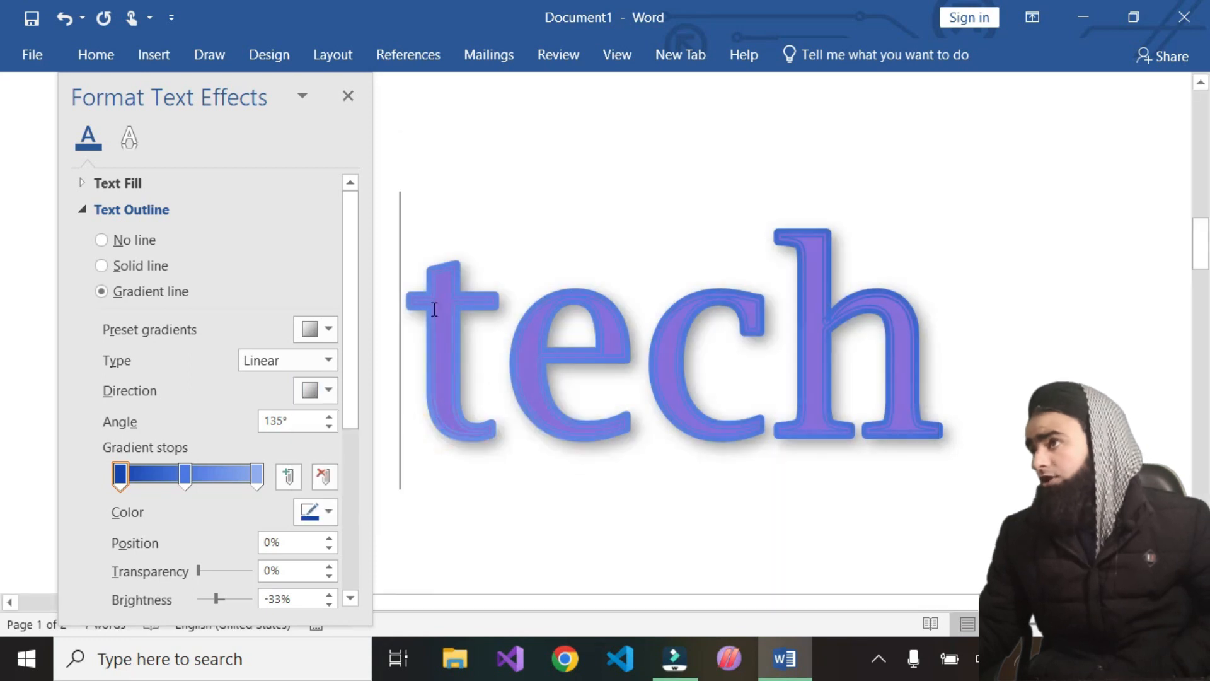
pyautogui.moveTo(403, 353); pyautogui.dragTo(1044, 339)
pyautogui.click(1044, 339)
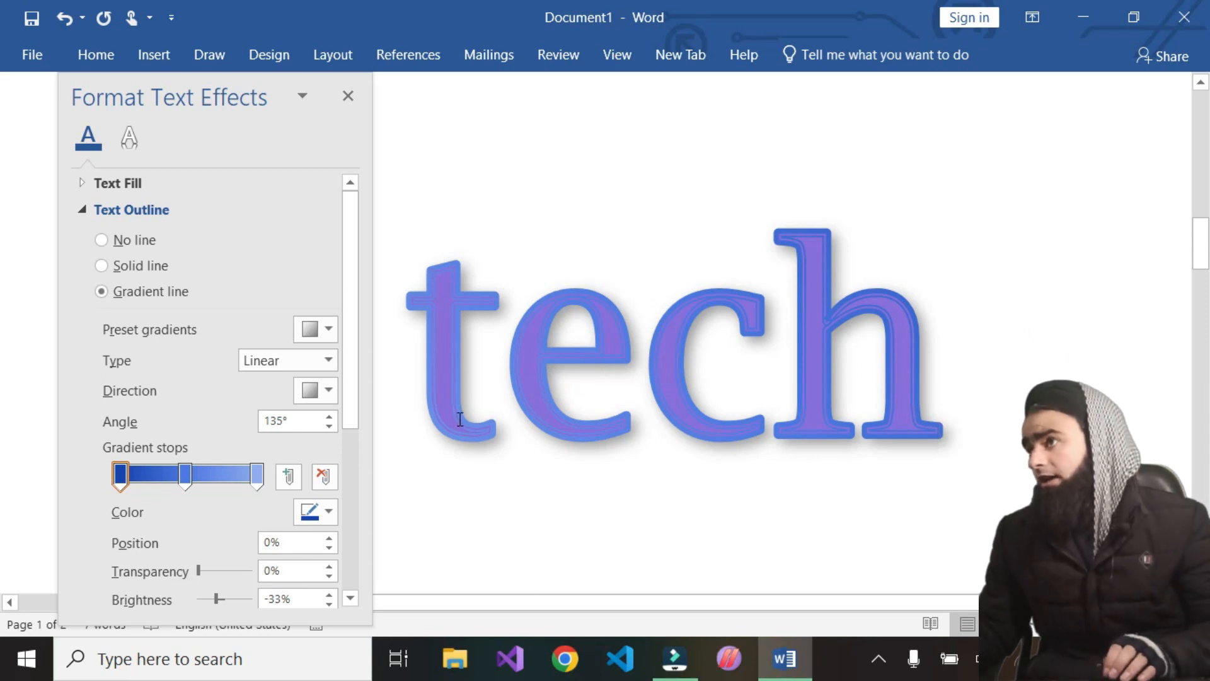
pyautogui.click(331, 394)
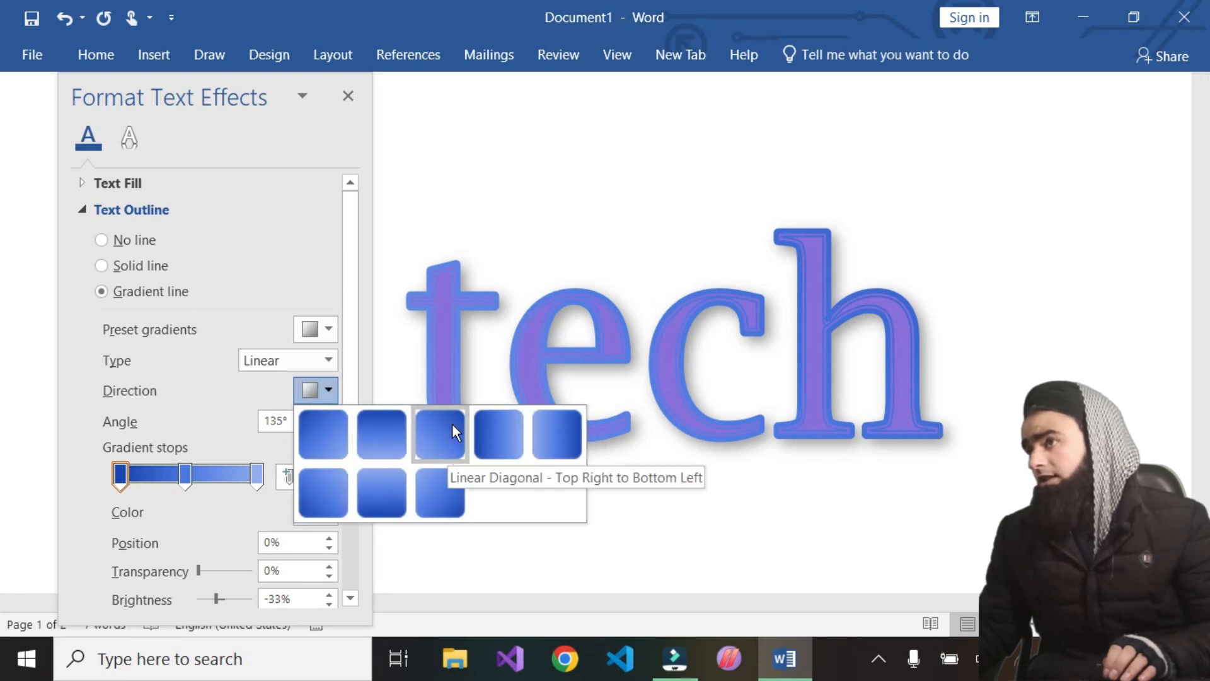
pyautogui.click(492, 428)
pyautogui.moveTo(999, 391); pyautogui.dragTo(434, 397)
pyautogui.click(432, 397)
pyautogui.click(328, 395)
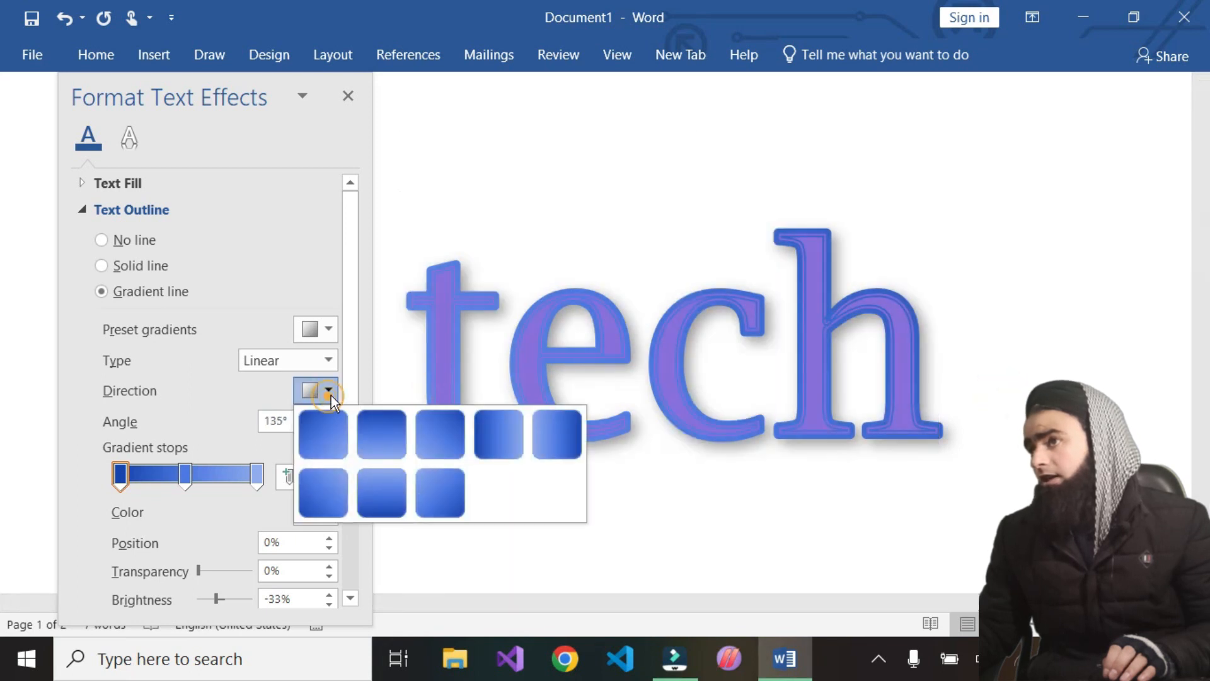
pyautogui.click(505, 444)
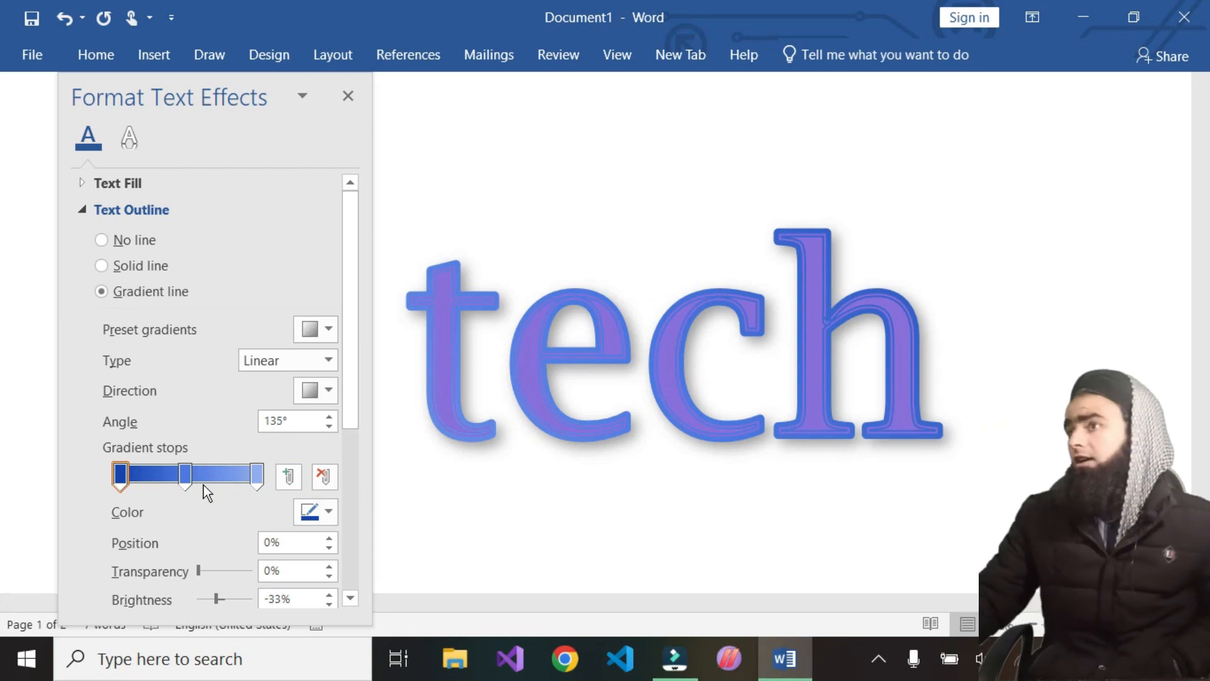
# Set the first outline gradient stop's color to red, reselecting the heading text along the way
pyautogui.click(121, 474)
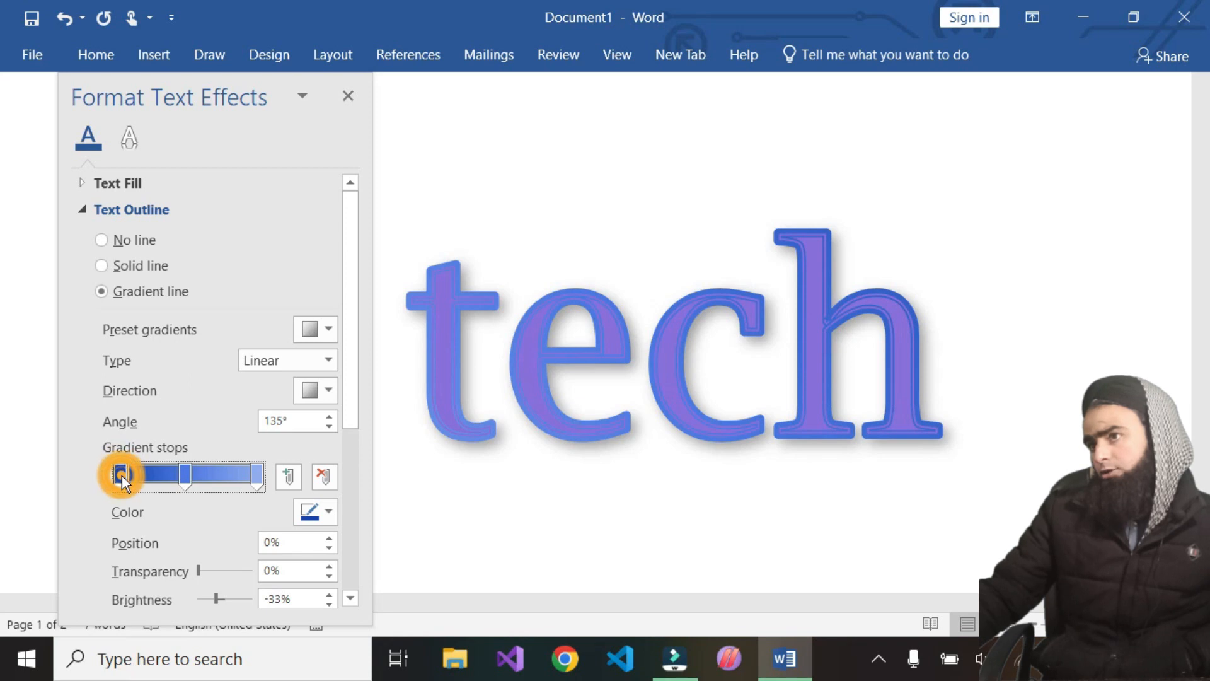
pyautogui.click(332, 514)
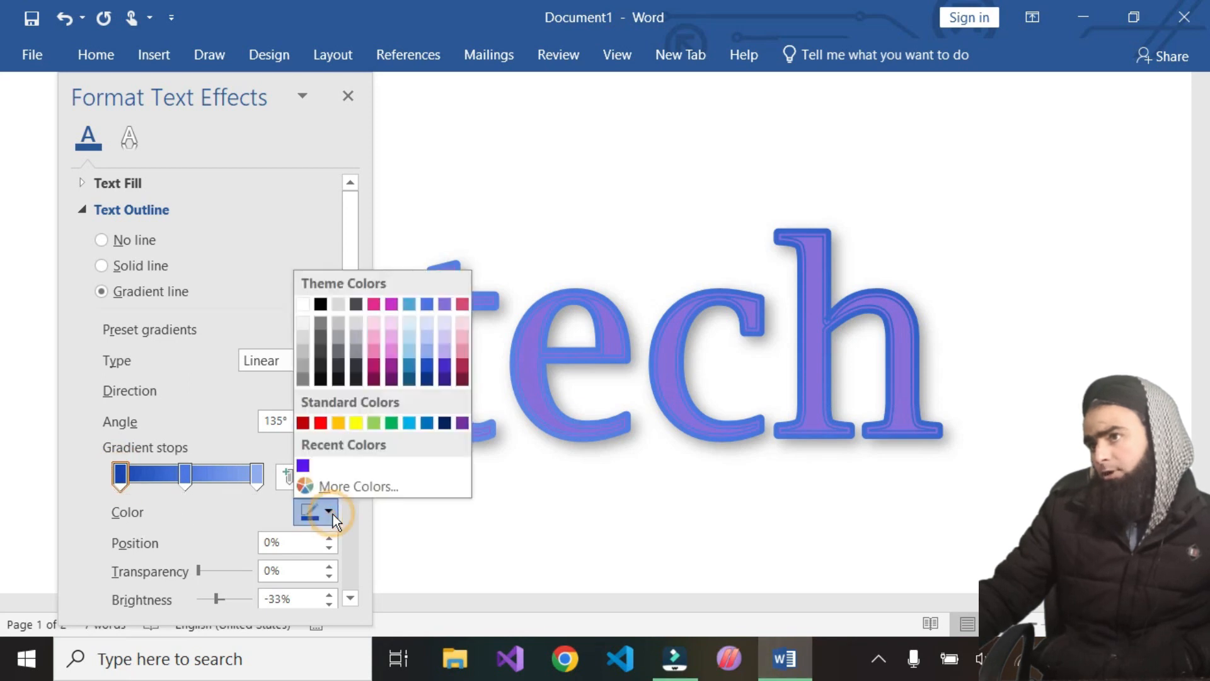
pyautogui.click(320, 421)
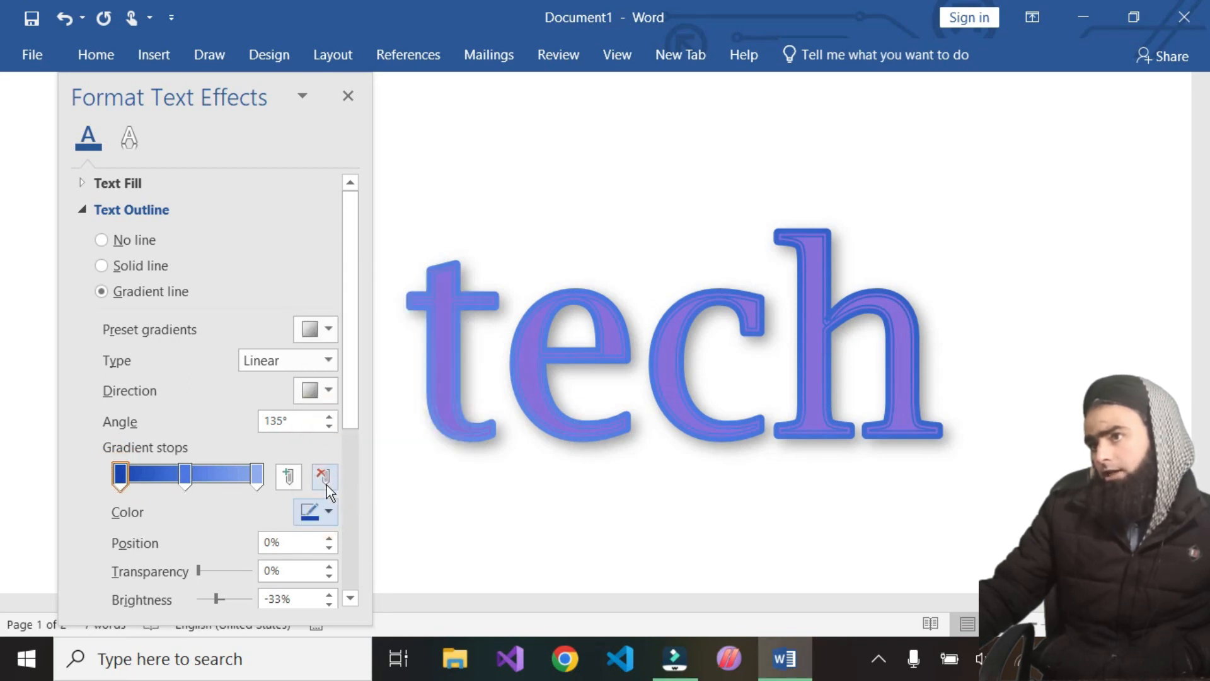
pyautogui.click(327, 512)
pyautogui.click(319, 422)
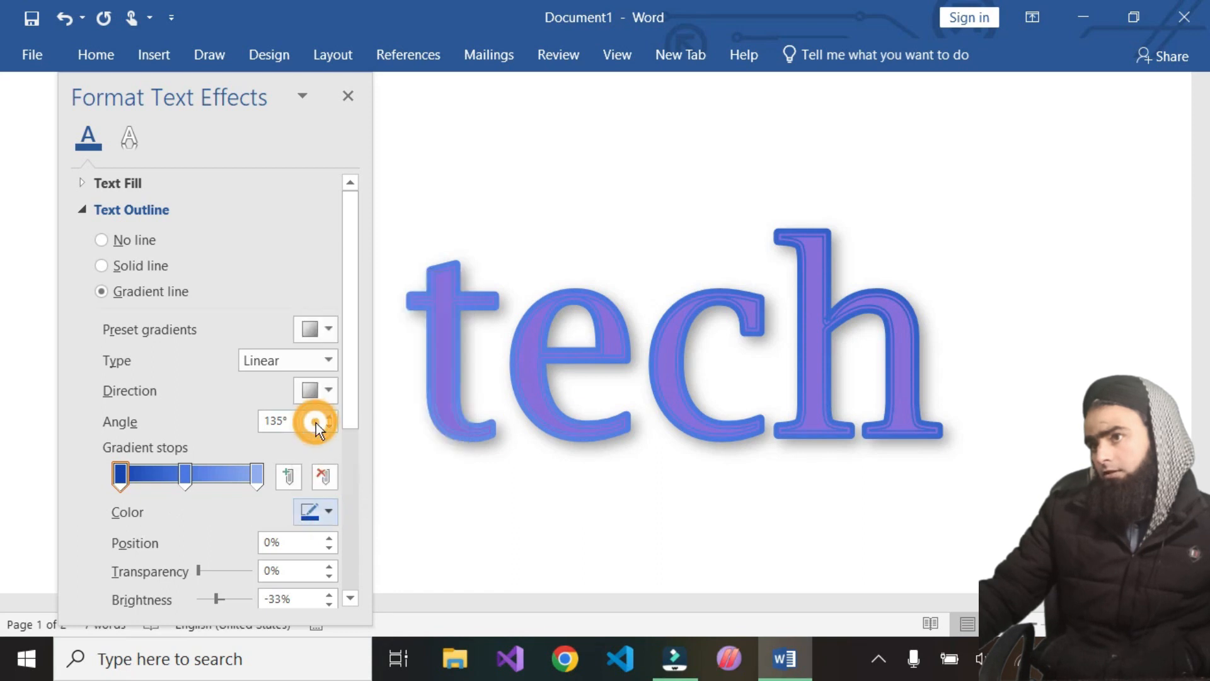
pyautogui.moveTo(900, 375); pyautogui.dragTo(412, 444)
pyautogui.click(324, 516)
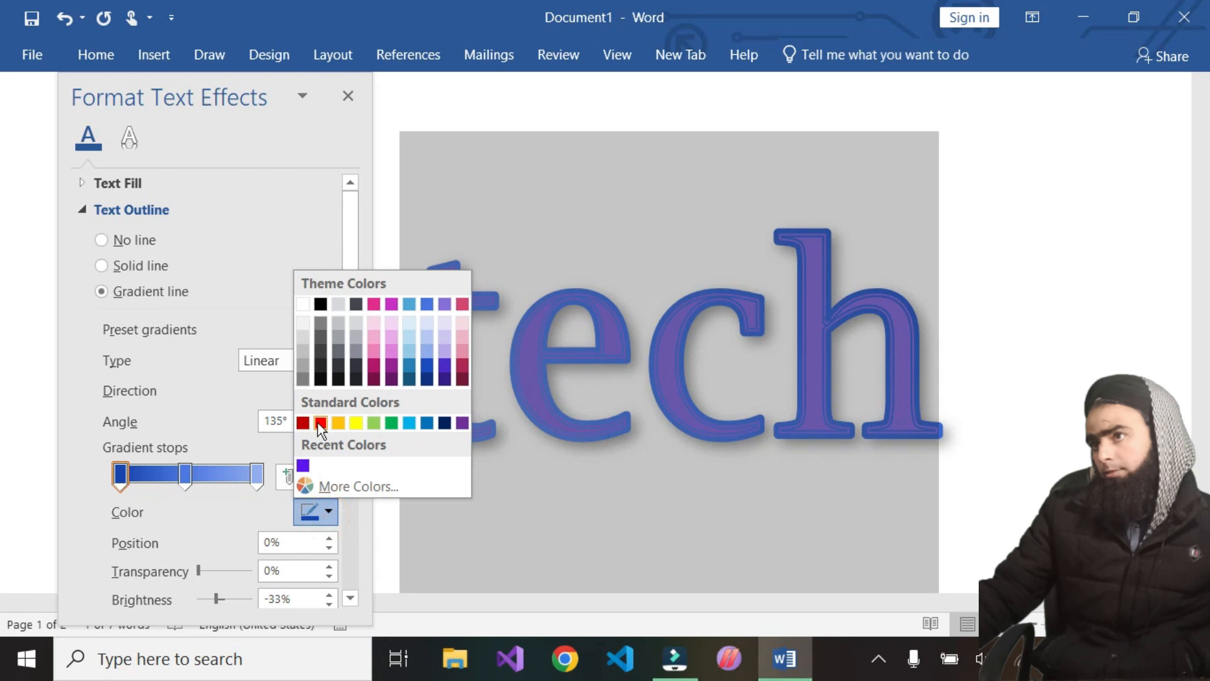
pyautogui.click(319, 422)
# Move the middle gradient stop to about 52% and set its color to black
pyautogui.click(191, 474)
pyautogui.moveTo(197, 479); pyautogui.dragTo(202, 479)
pyautogui.click(328, 511)
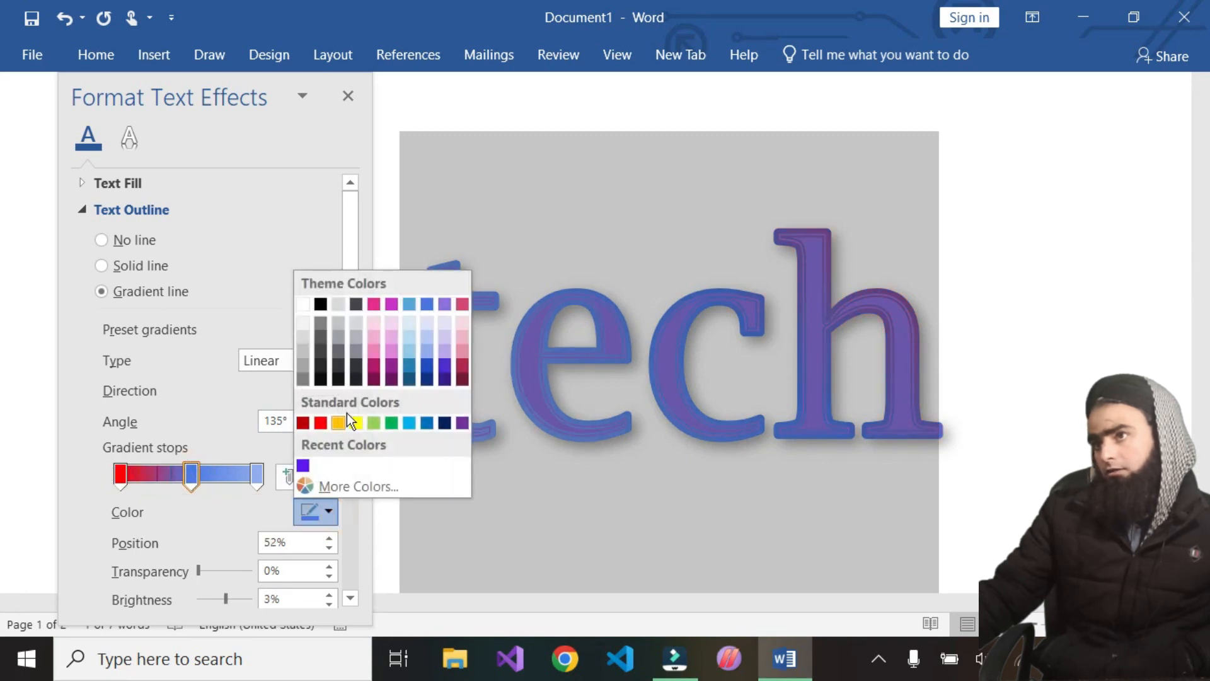
pyautogui.click(321, 305)
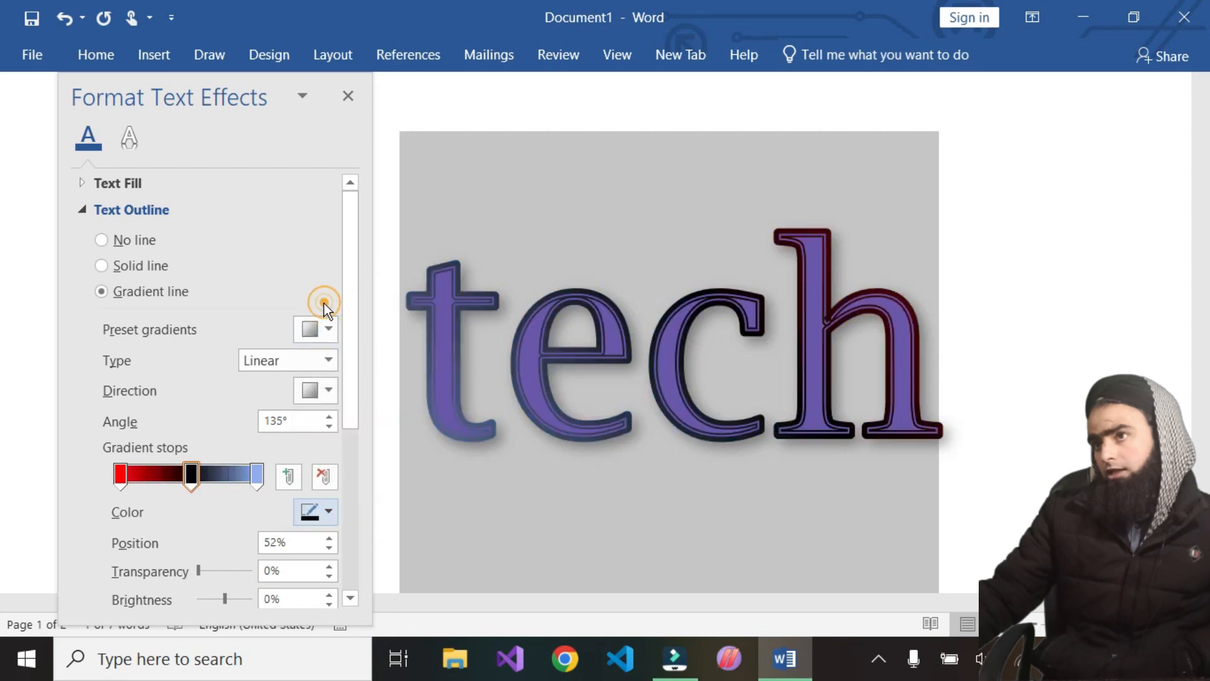
# Set the last gradient stop's color to yellow and move the black middle stop to about 71%
pyautogui.click(257, 477)
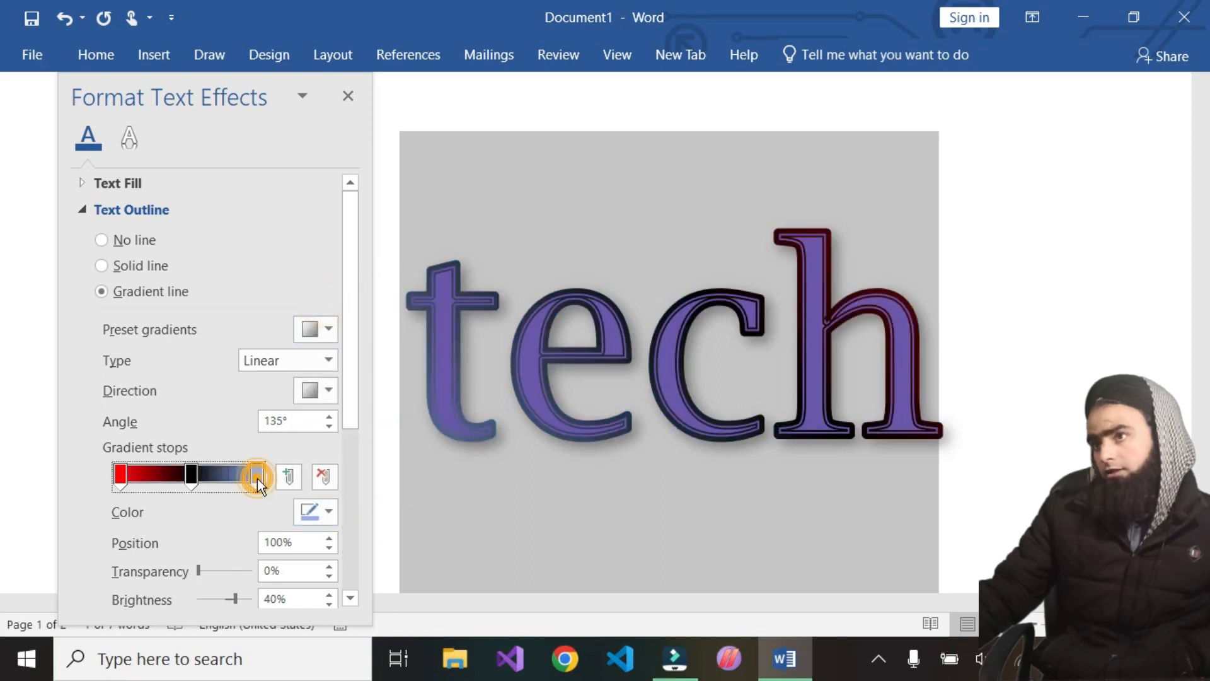
pyautogui.click(330, 515)
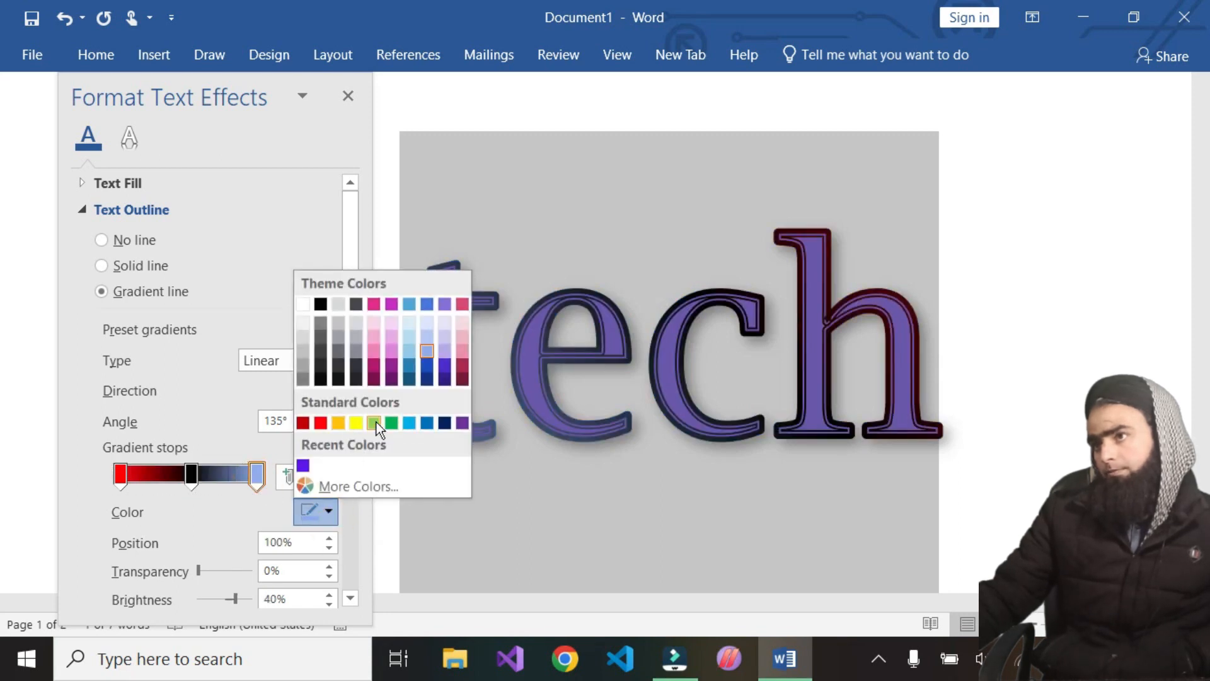
pyautogui.click(356, 422)
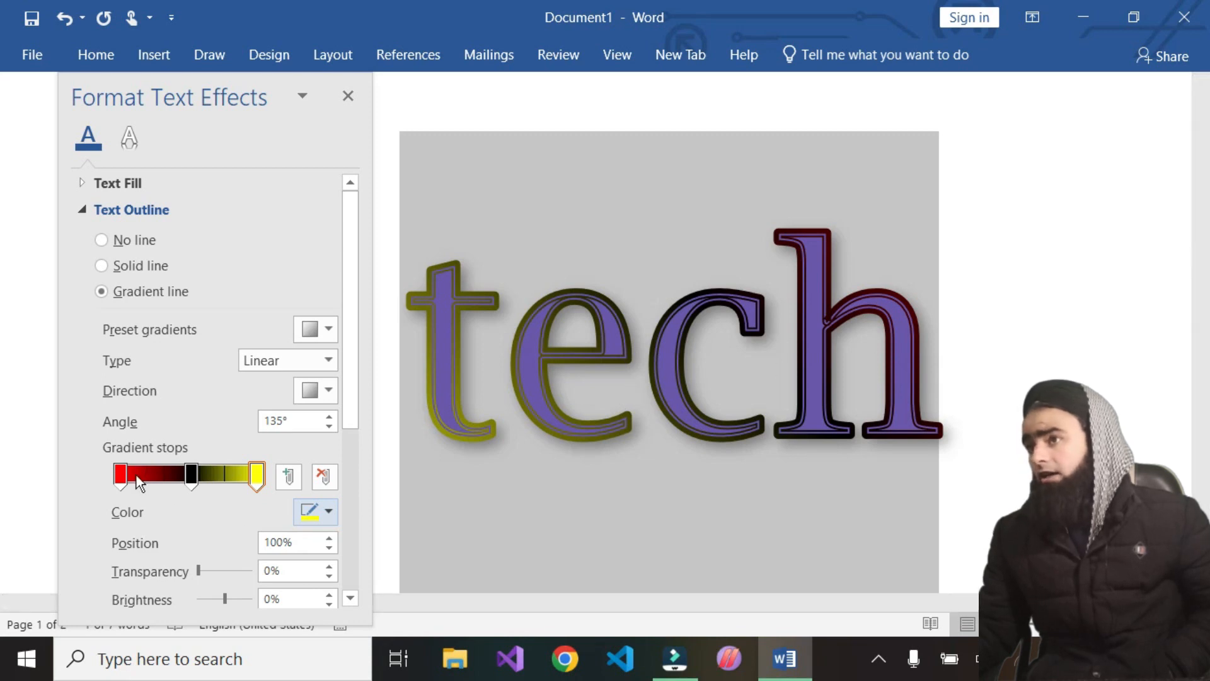
pyautogui.moveTo(193, 480); pyautogui.dragTo(219, 479)
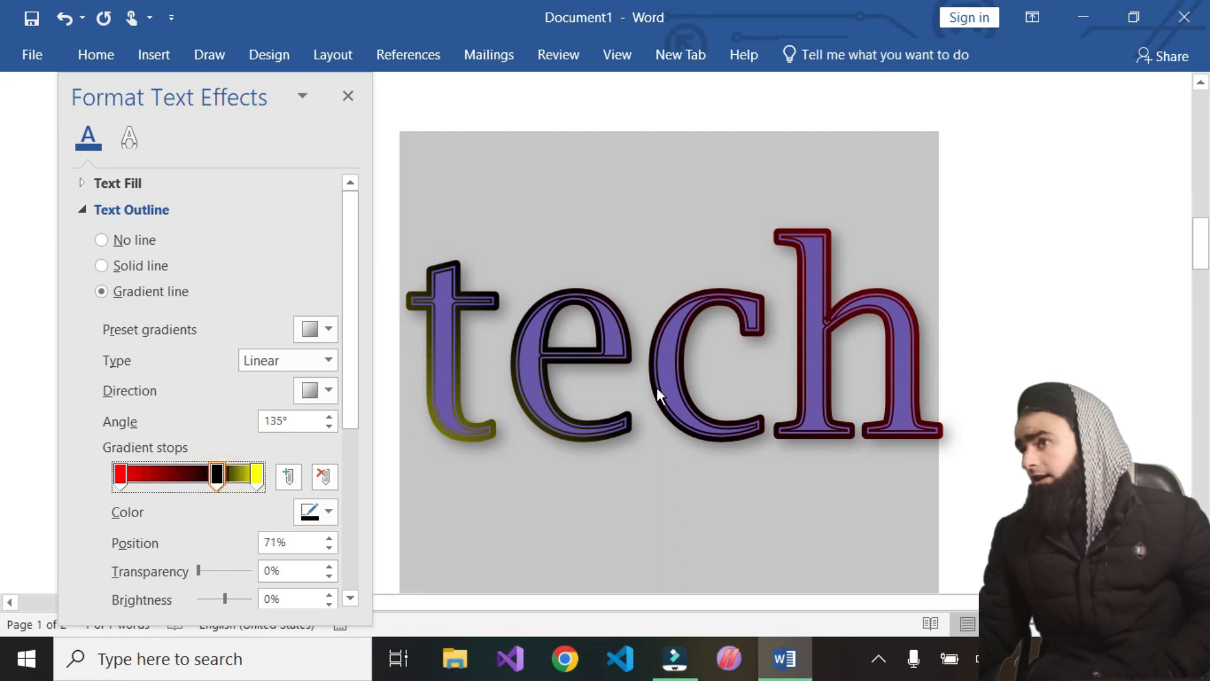
# Set the first outline gradient stop's color to yellow
pyautogui.click(117, 477)
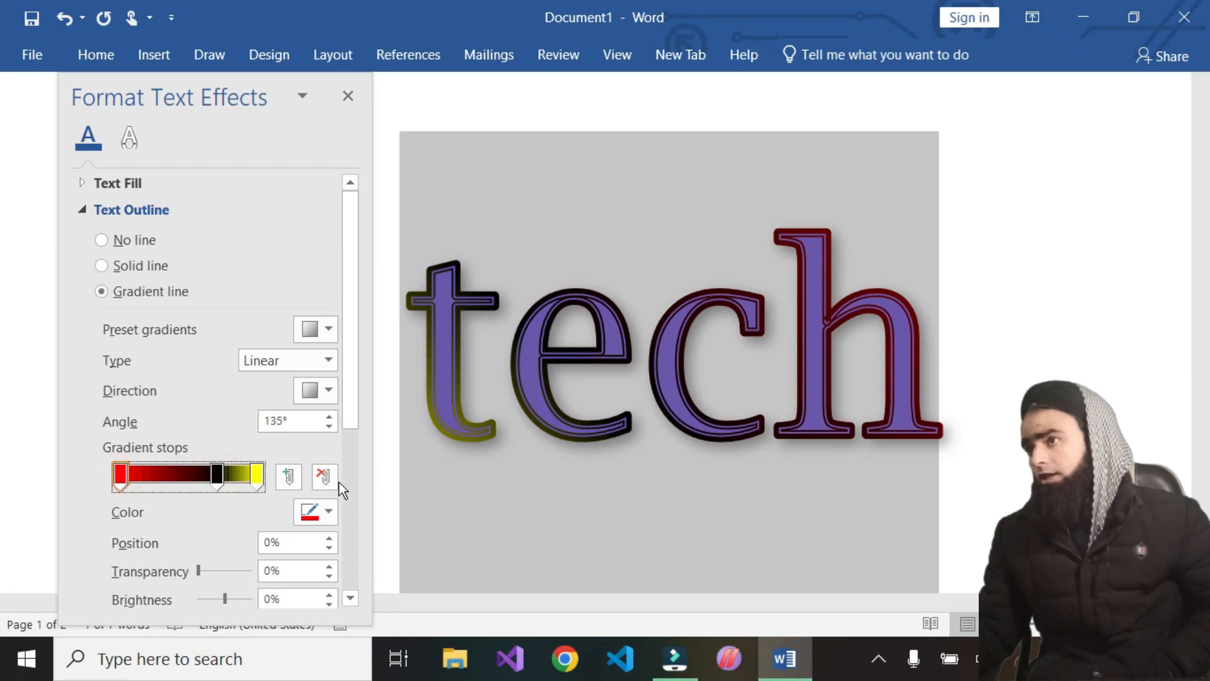
pyautogui.click(329, 513)
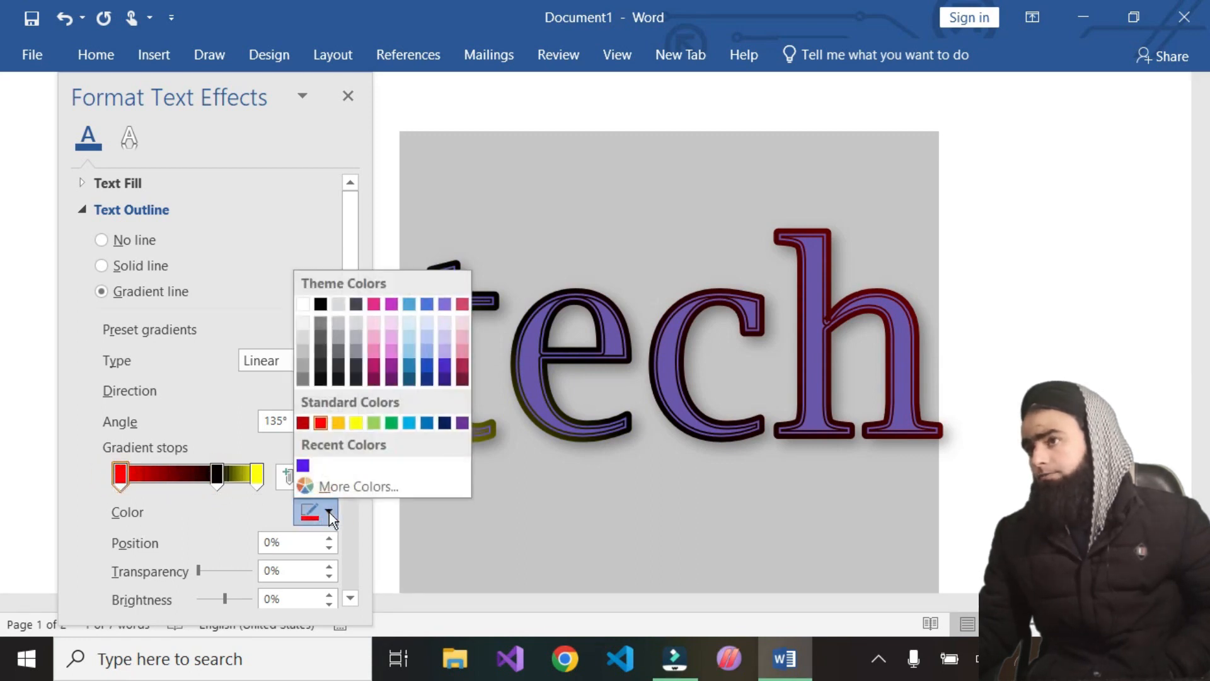
pyautogui.click(124, 482)
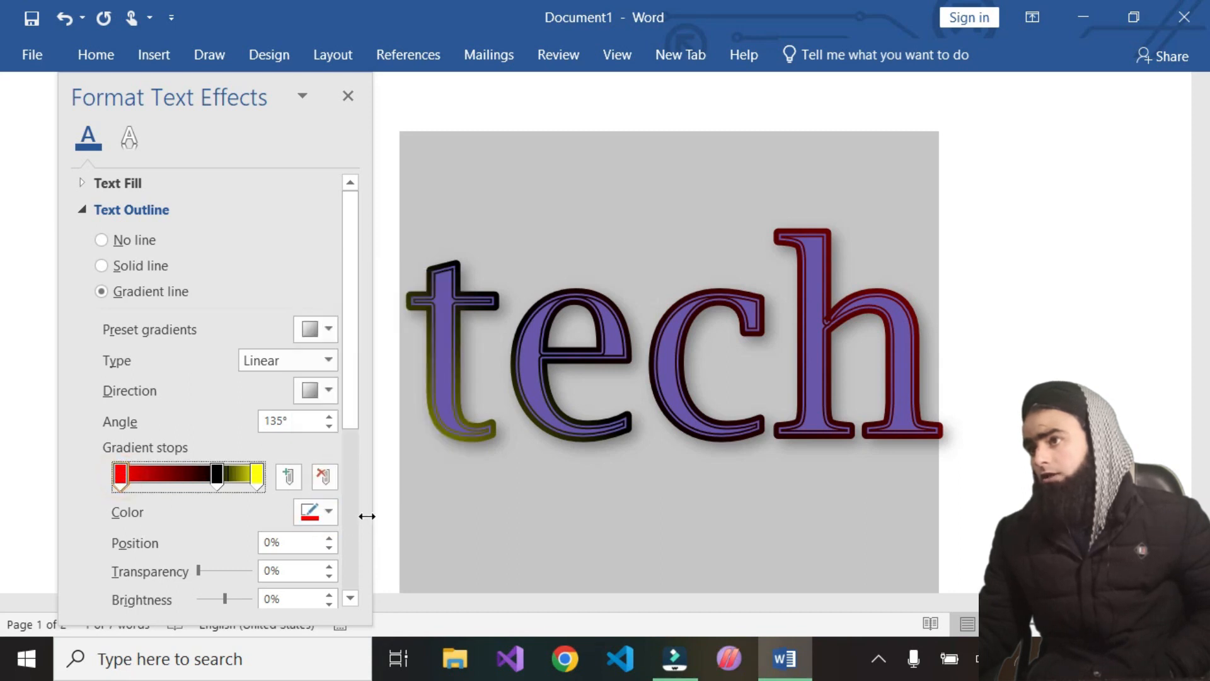
pyautogui.click(327, 515)
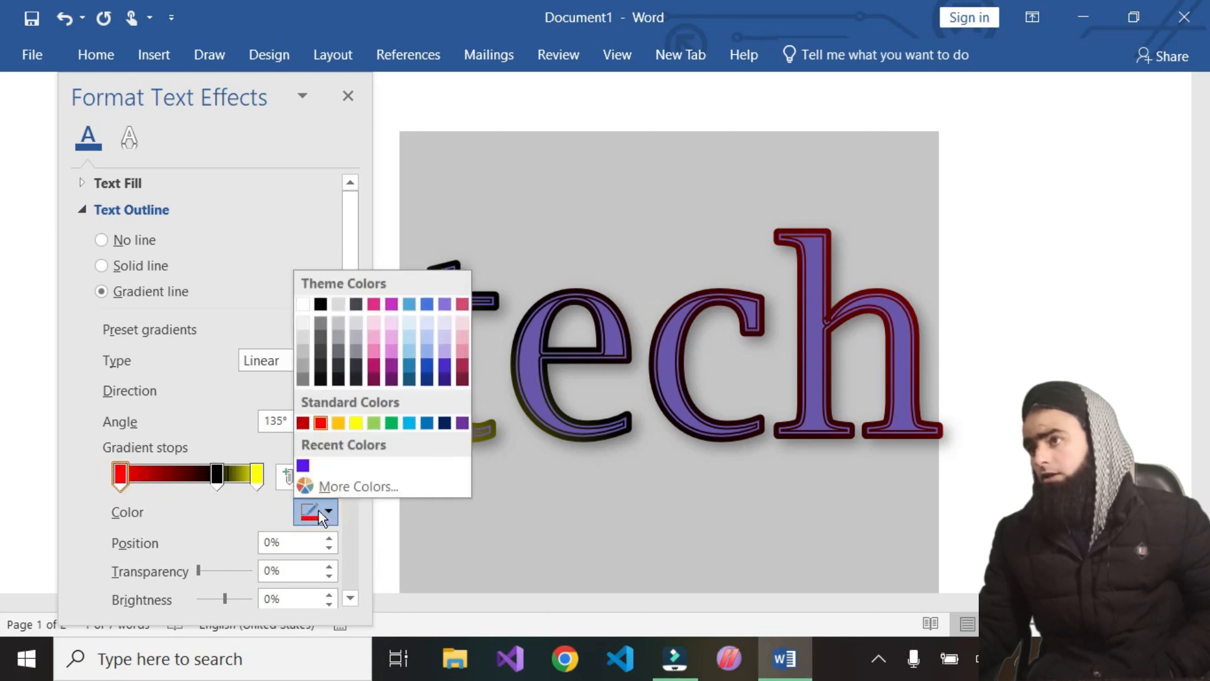
pyautogui.click(303, 305)
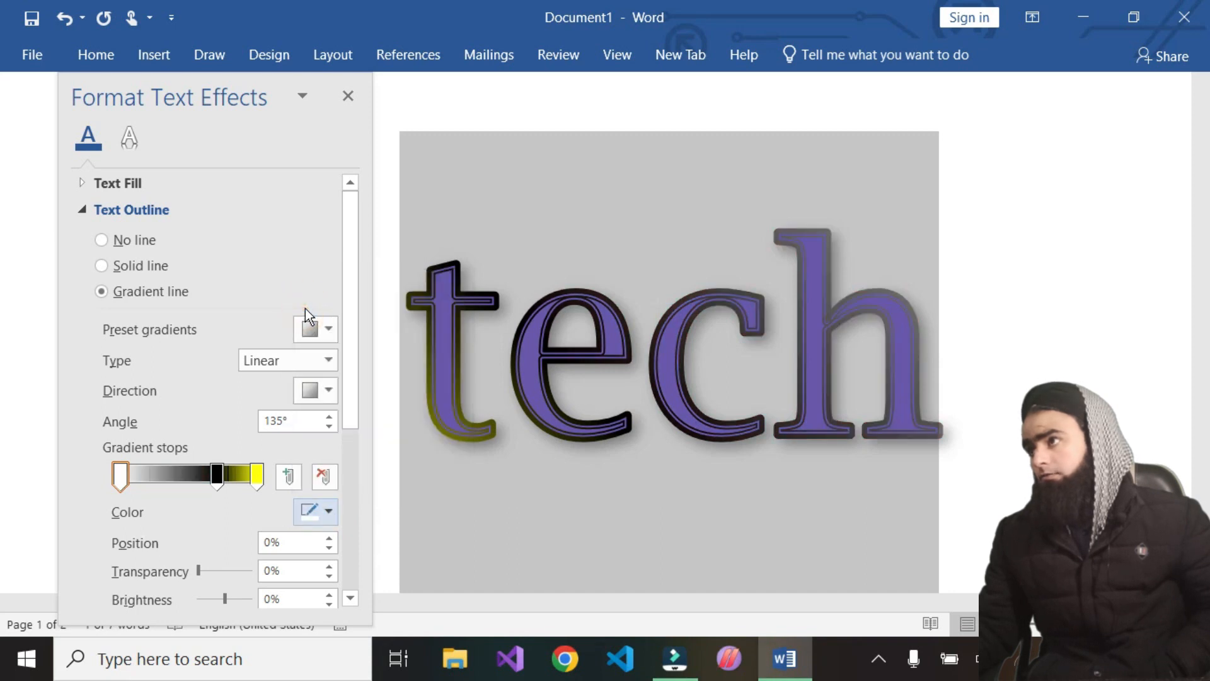
pyautogui.click(335, 513)
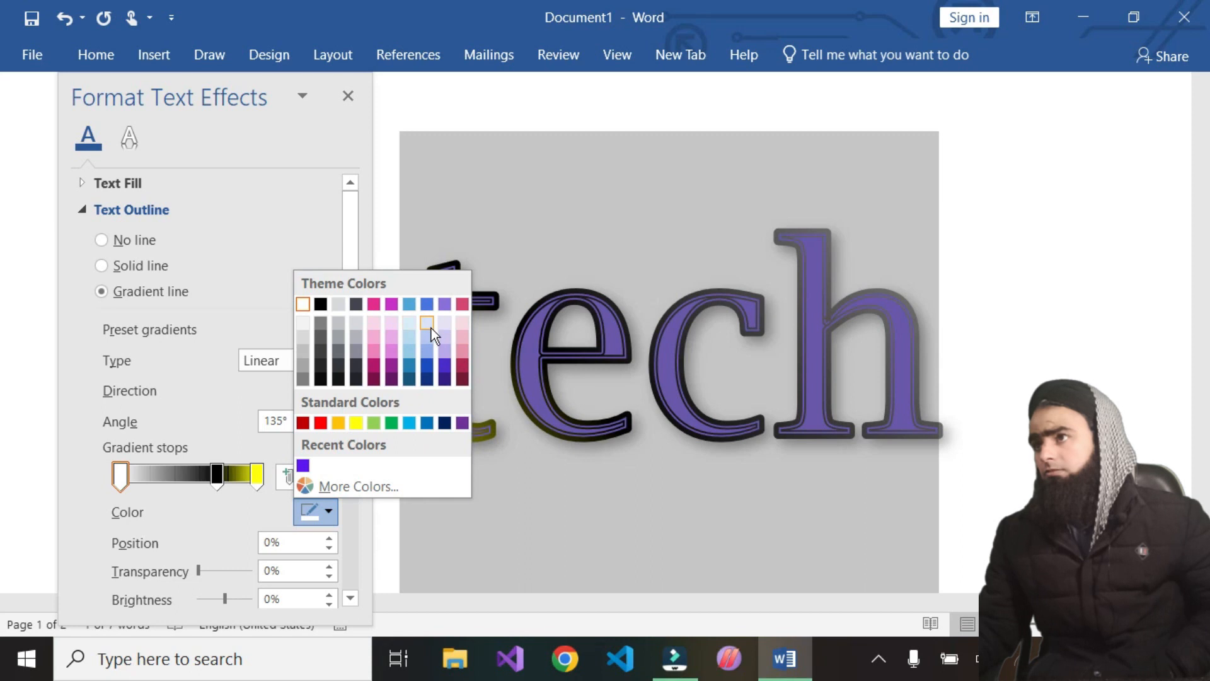
pyautogui.click(356, 422)
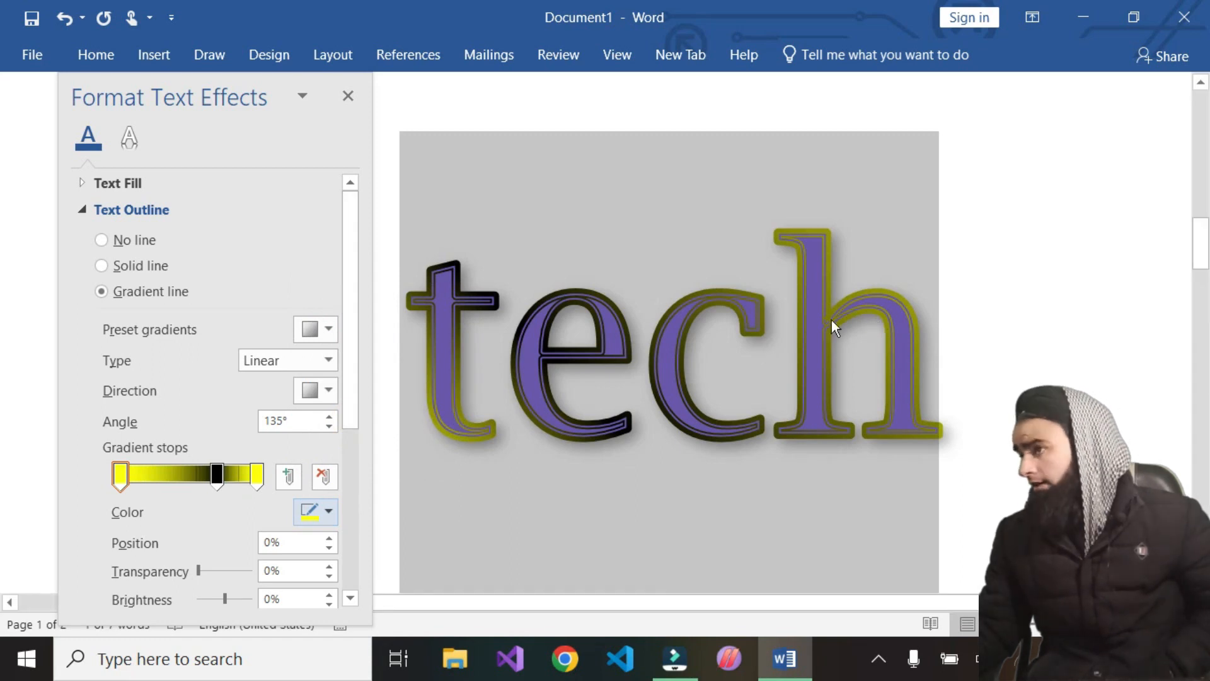
# Apply outline gradient direction presets, ending with the diagonal preset giving a 225° angle
pyautogui.click(329, 391)
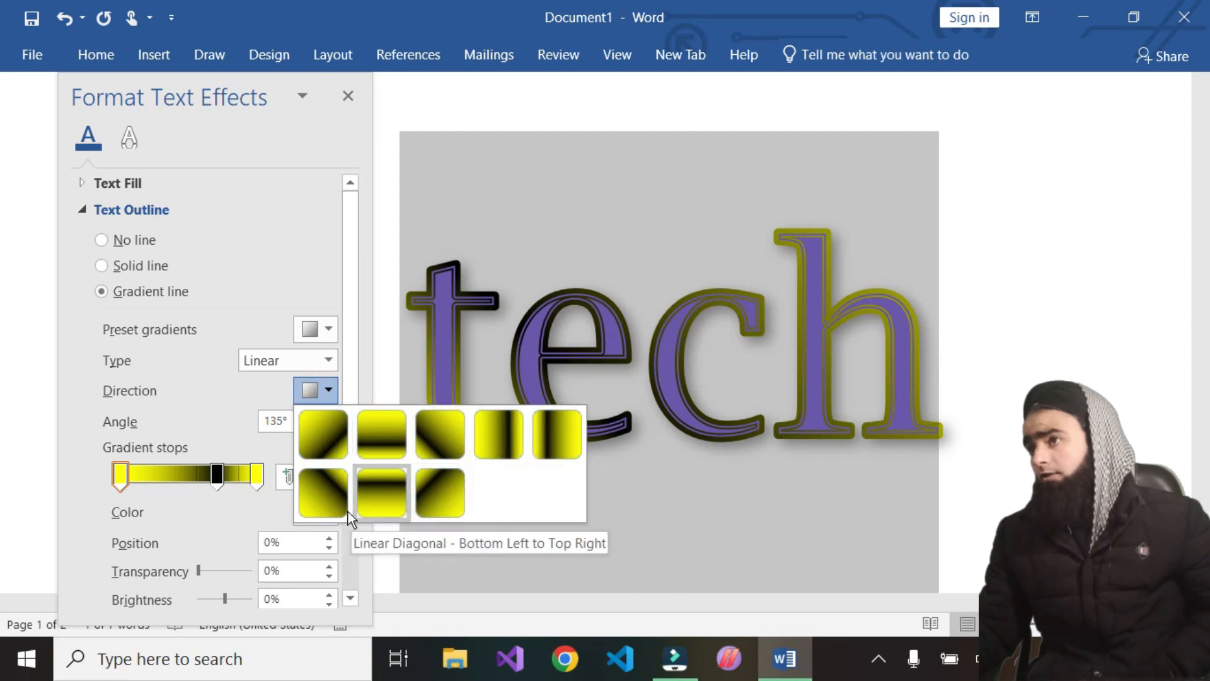
pyautogui.click(323, 488)
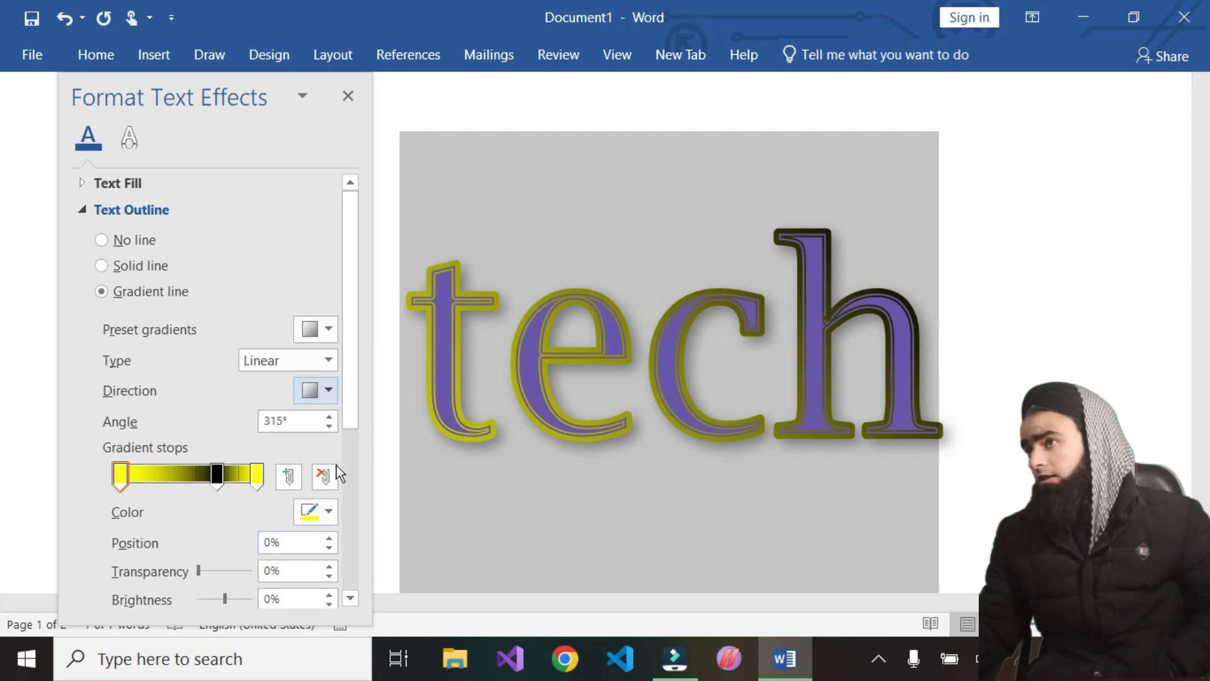
pyautogui.click(330, 391)
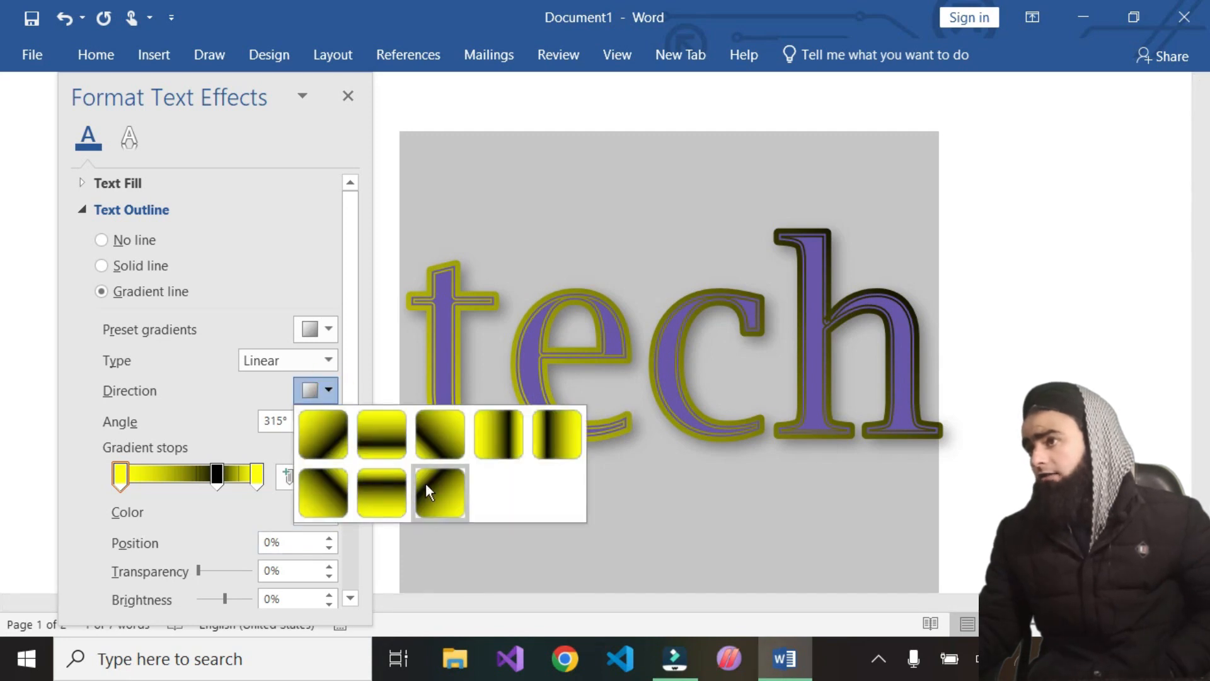
pyautogui.click(435, 489)
pyautogui.click(439, 489)
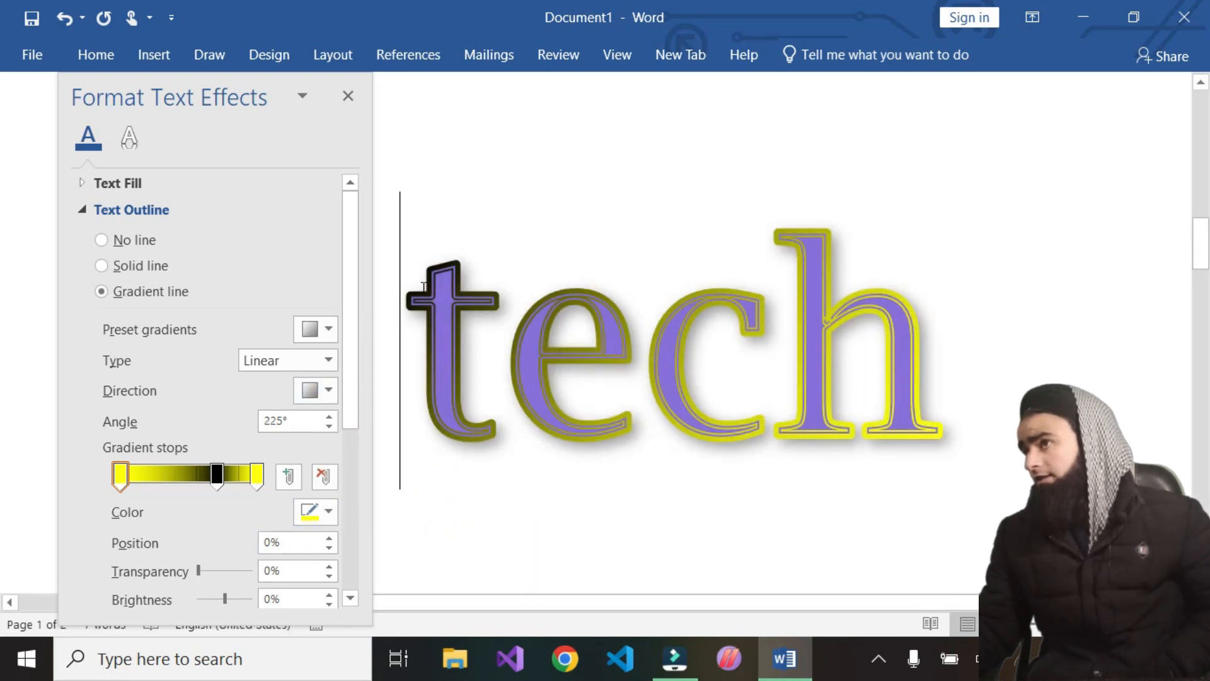
# Reselect the heading text, move the black middle stop to about 57% and set its color to green
pyautogui.moveTo(418, 360); pyautogui.dragTo(971, 362)
pyautogui.click(975, 362)
pyautogui.moveTo(397, 355); pyautogui.dragTo(943, 364)
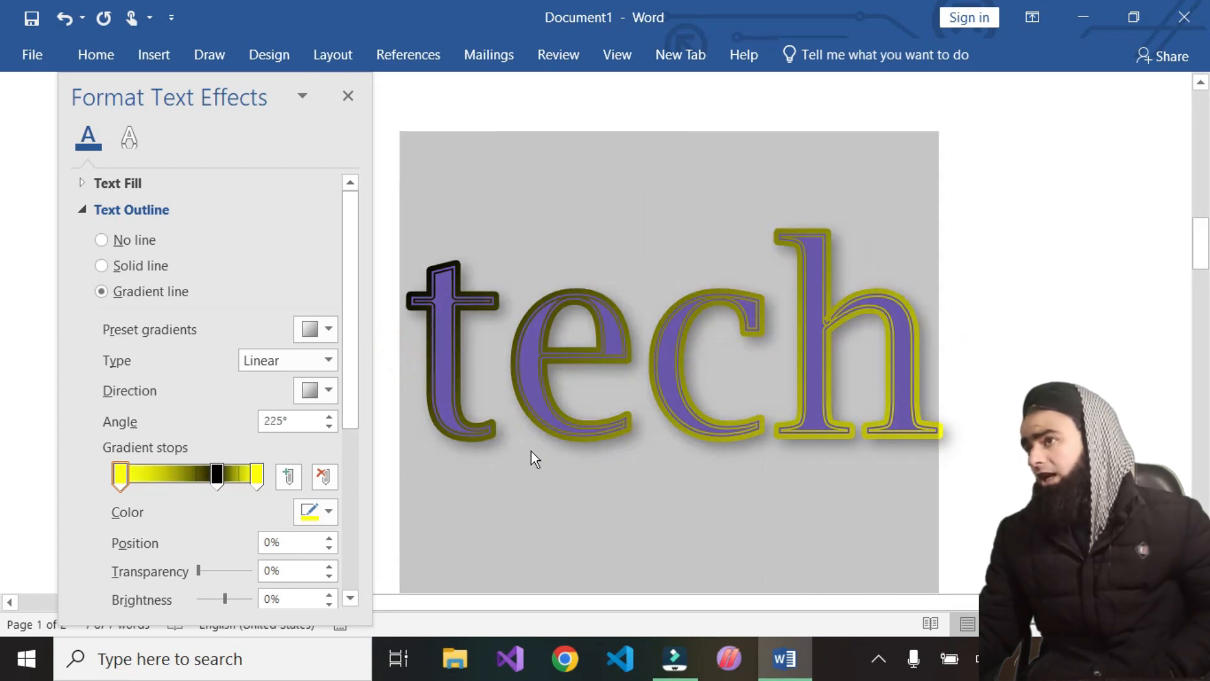
pyautogui.click(217, 473)
pyautogui.moveTo(199, 475); pyautogui.dragTo(197, 474)
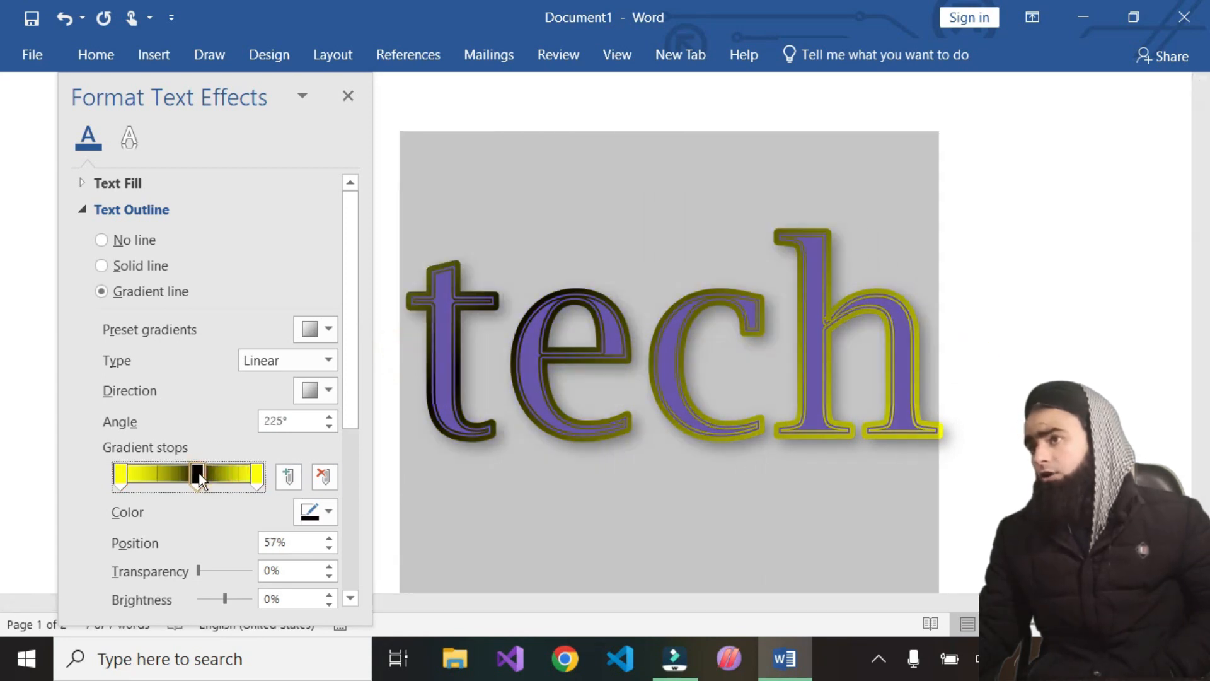
pyautogui.click(328, 510)
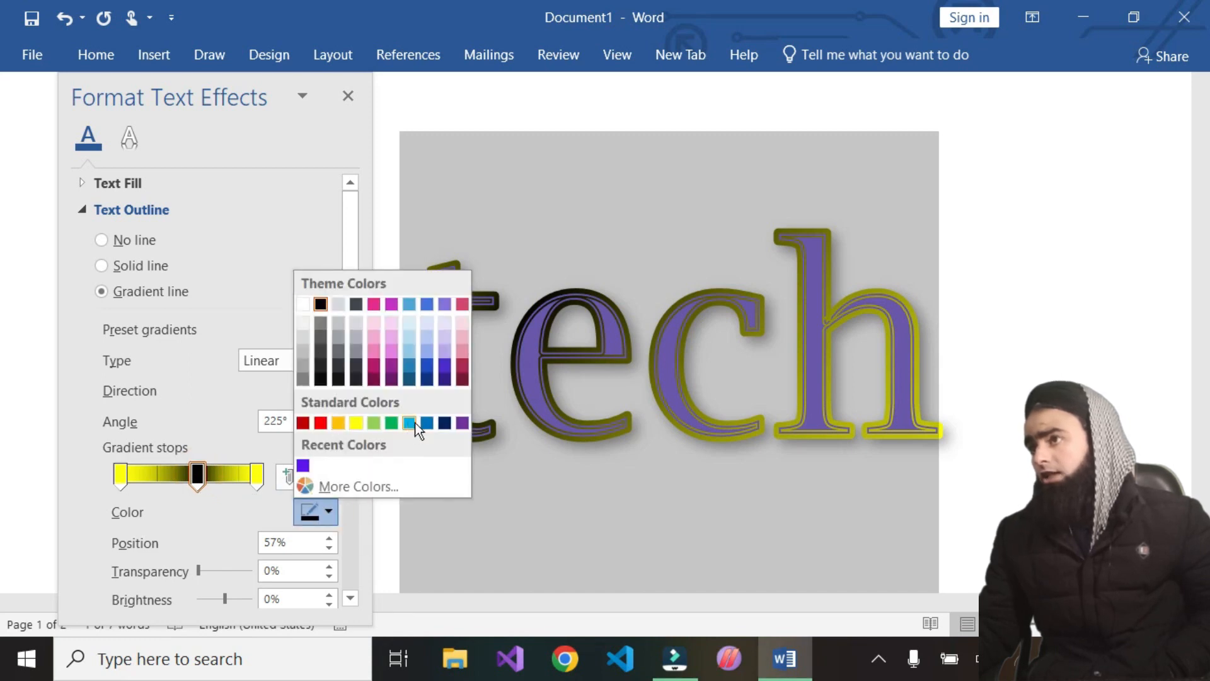
pyautogui.click(391, 423)
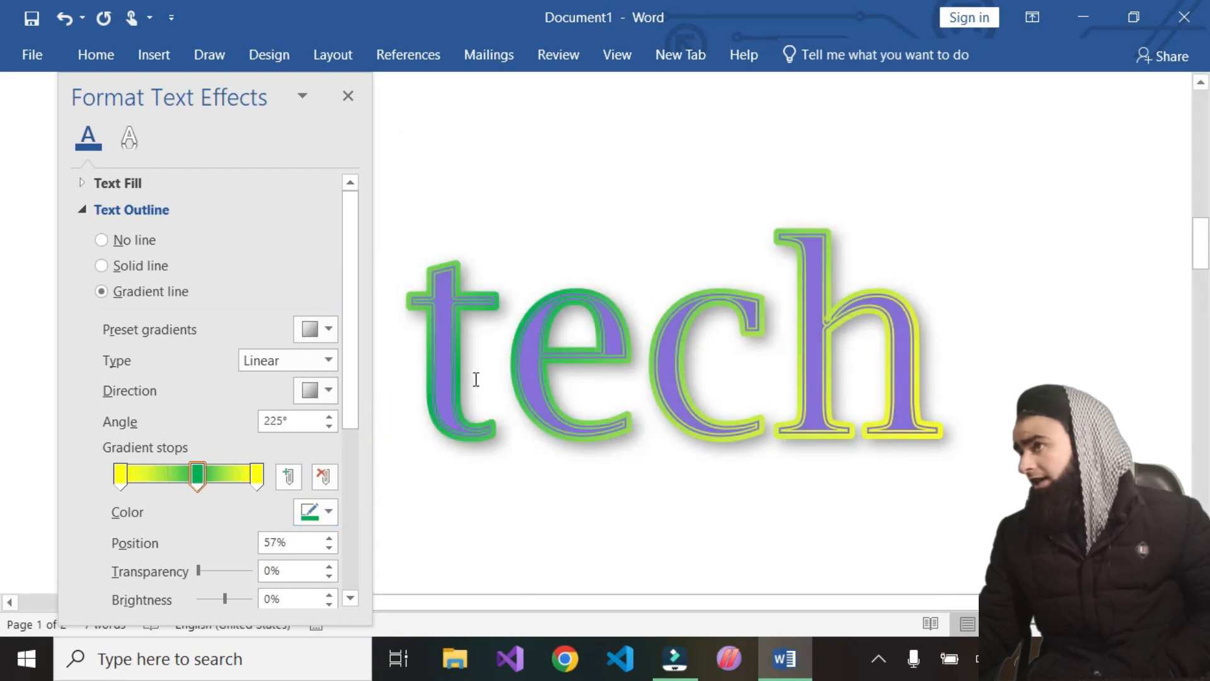
# Reselect the heading text and apply the diagonal direction preset giving a 45° angle
pyautogui.click(328, 509)
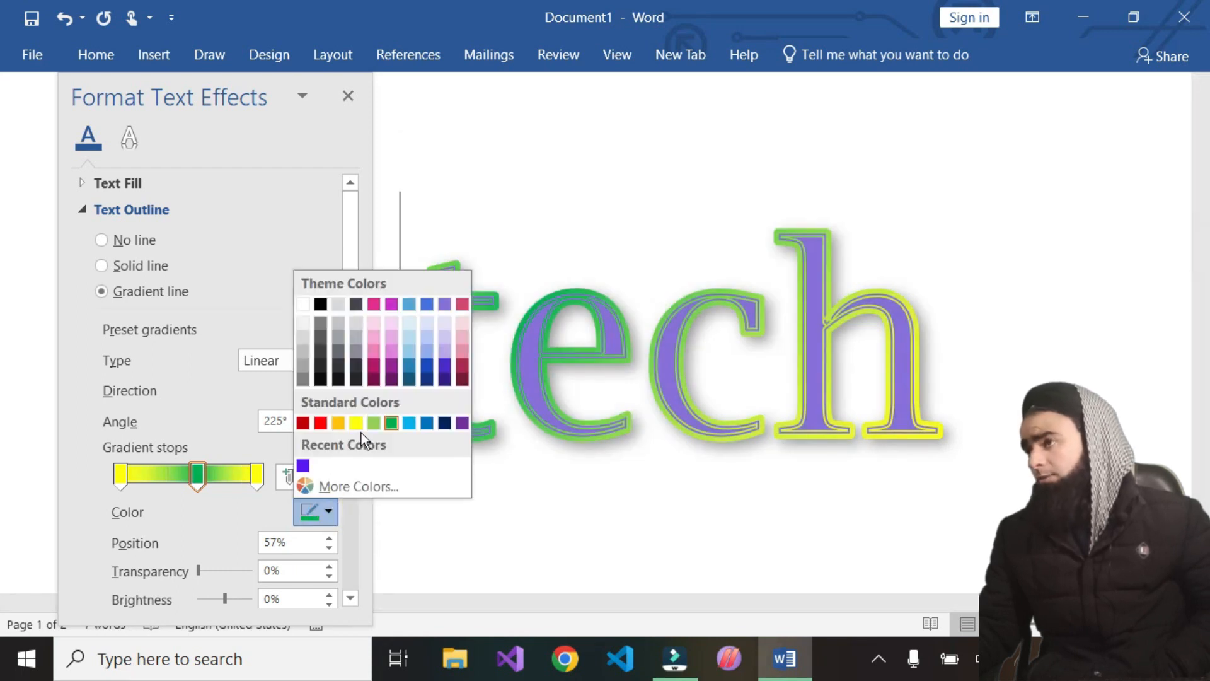
pyautogui.click(994, 405)
pyautogui.moveTo(994, 405); pyautogui.dragTo(440, 414)
pyautogui.click(330, 514)
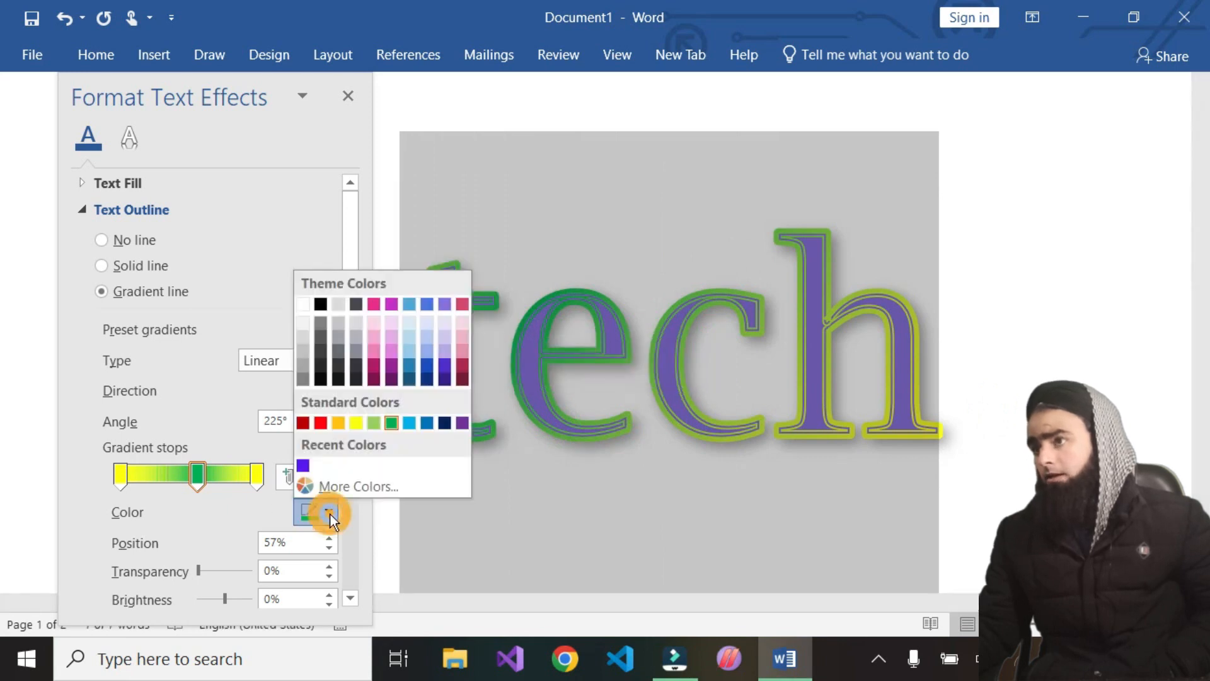
pyautogui.click(255, 475)
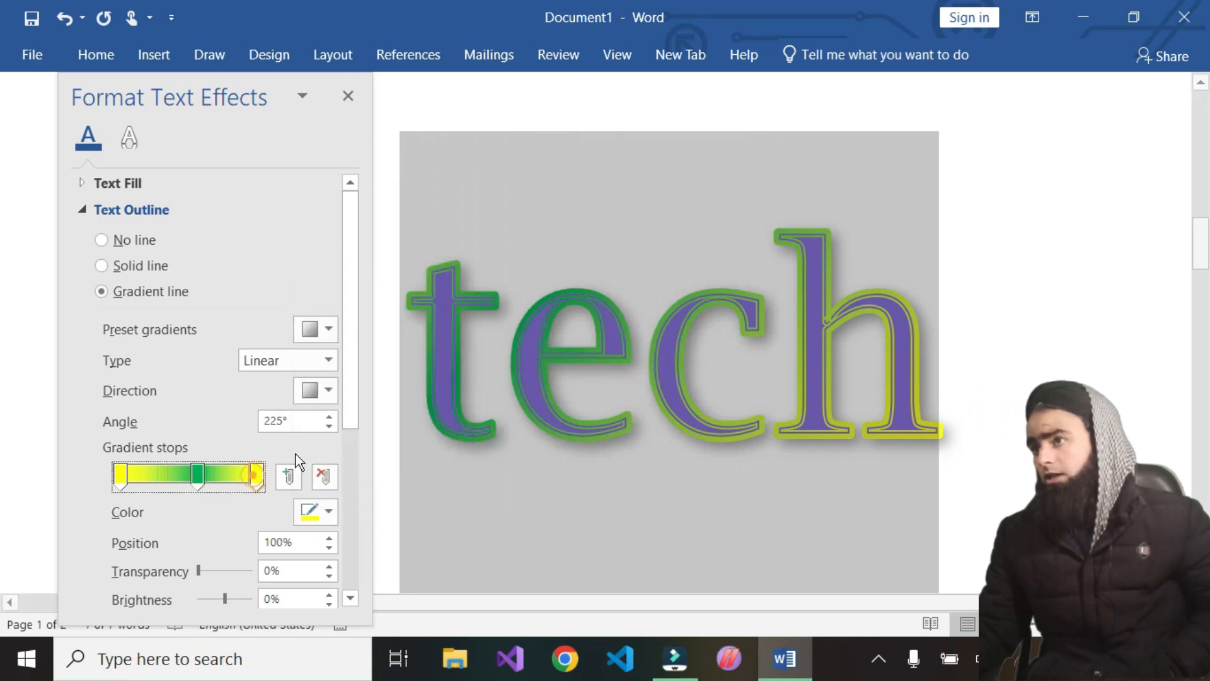
pyautogui.click(329, 387)
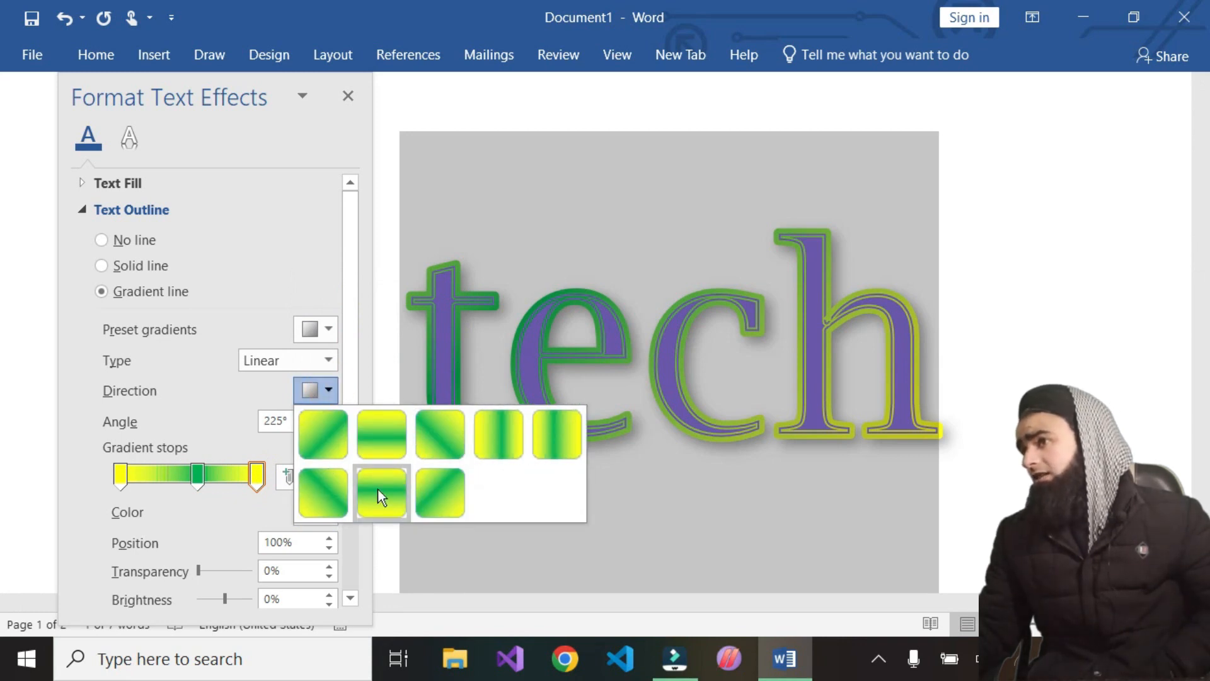
pyautogui.click(324, 437)
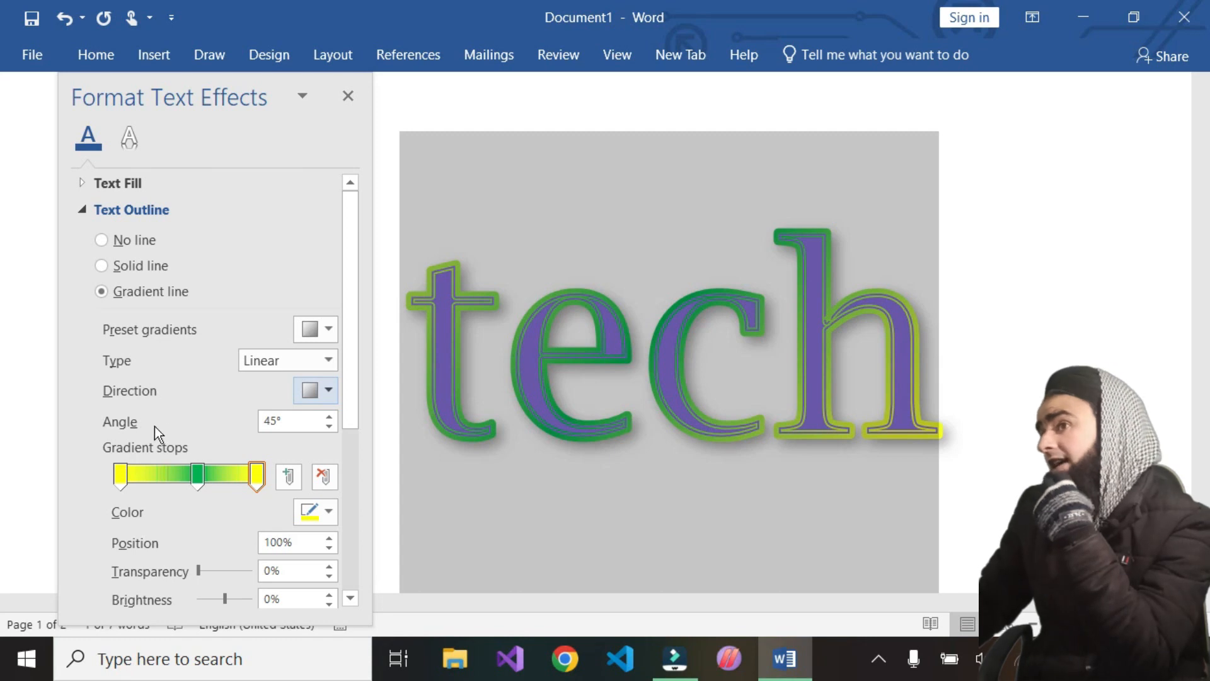
# Raise the outline gradient angle to 330°
pyautogui.click(329, 416)
pyautogui.click(329, 416)
pyautogui.click(329, 416)
pyautogui.click(331, 416)
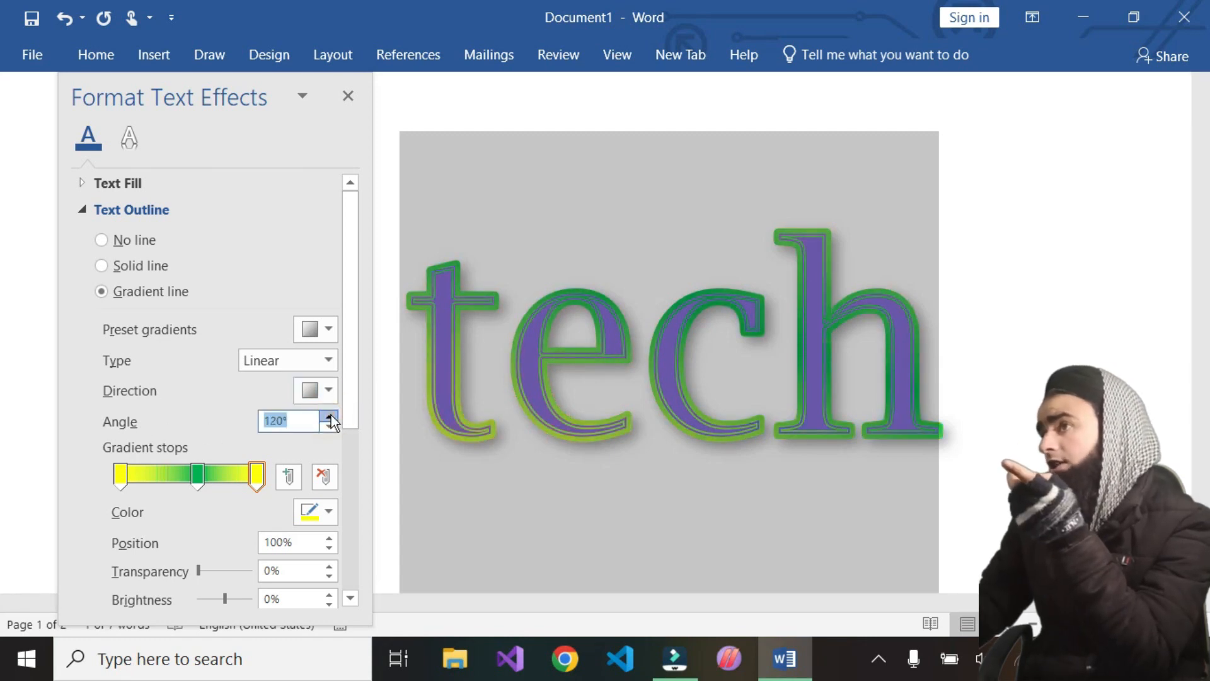
pyautogui.click(331, 416)
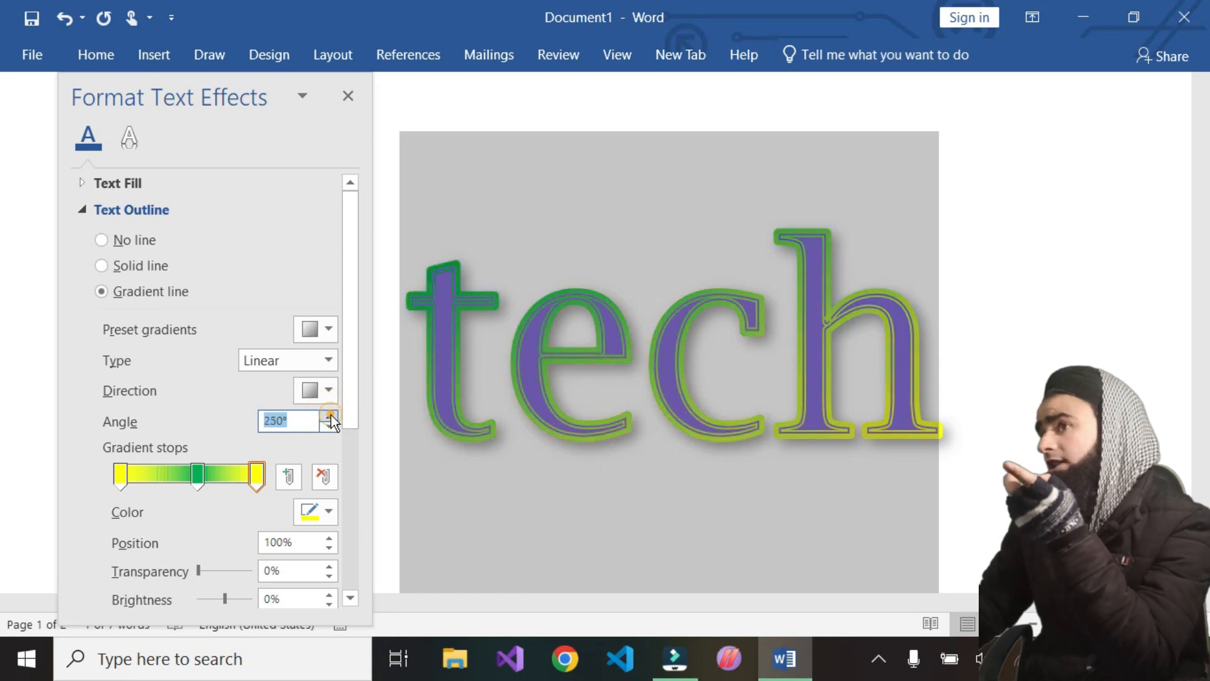
pyautogui.click(331, 416)
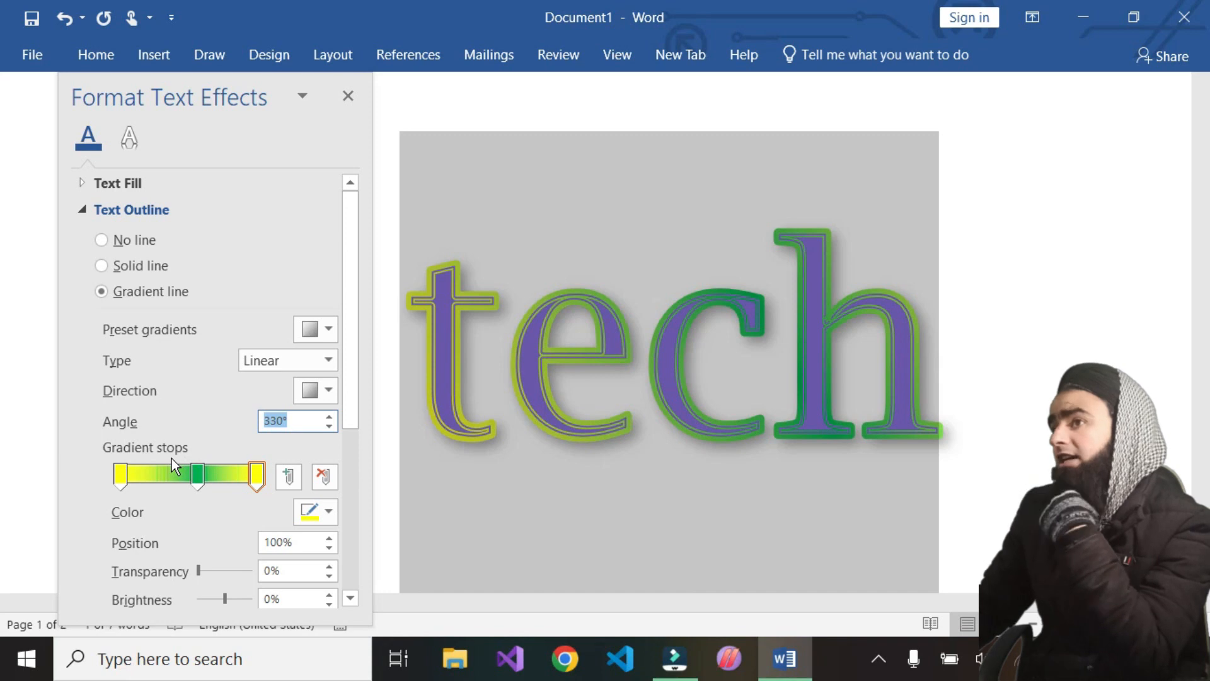
# Move the green middle stop to about 45% and set the first gradient stop's color to purple
pyautogui.moveTo(197, 475); pyautogui.dragTo(181, 477)
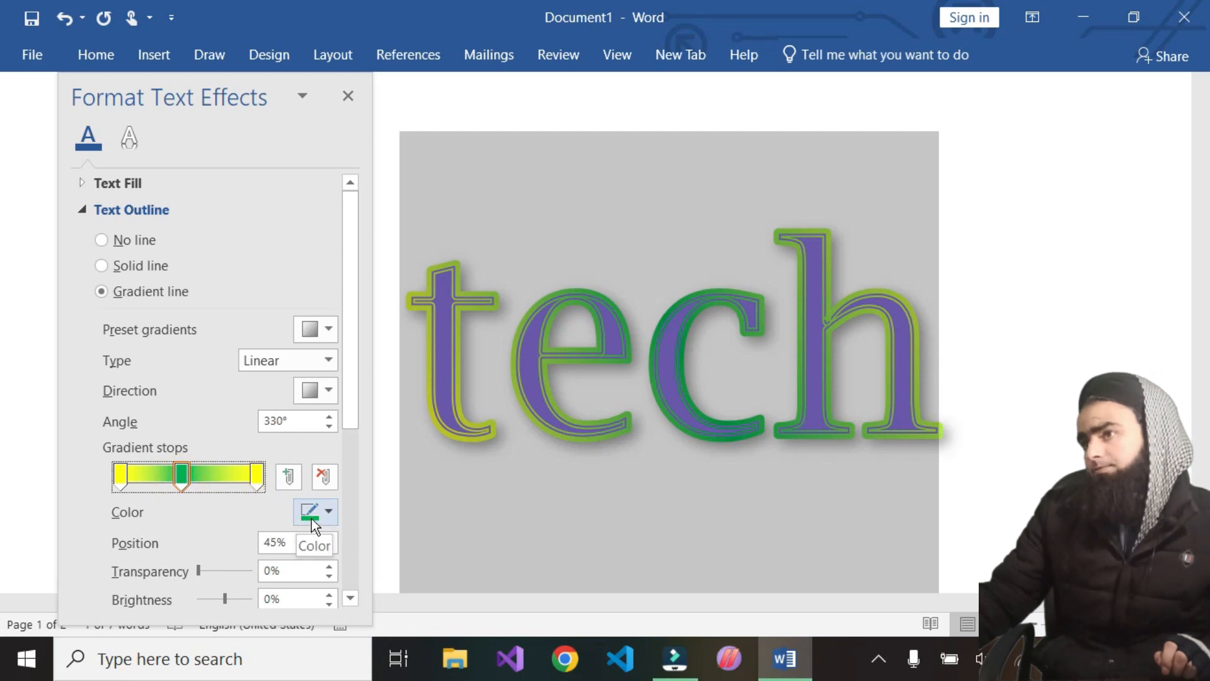
pyautogui.click(258, 475)
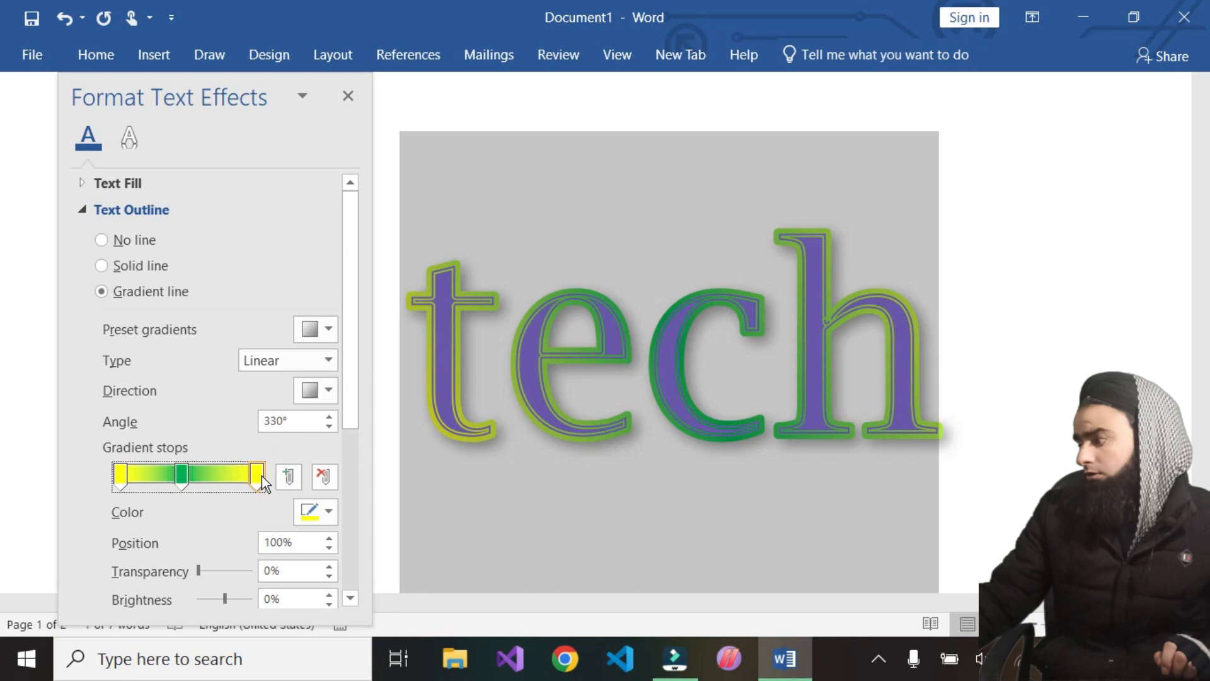
pyautogui.click(123, 479)
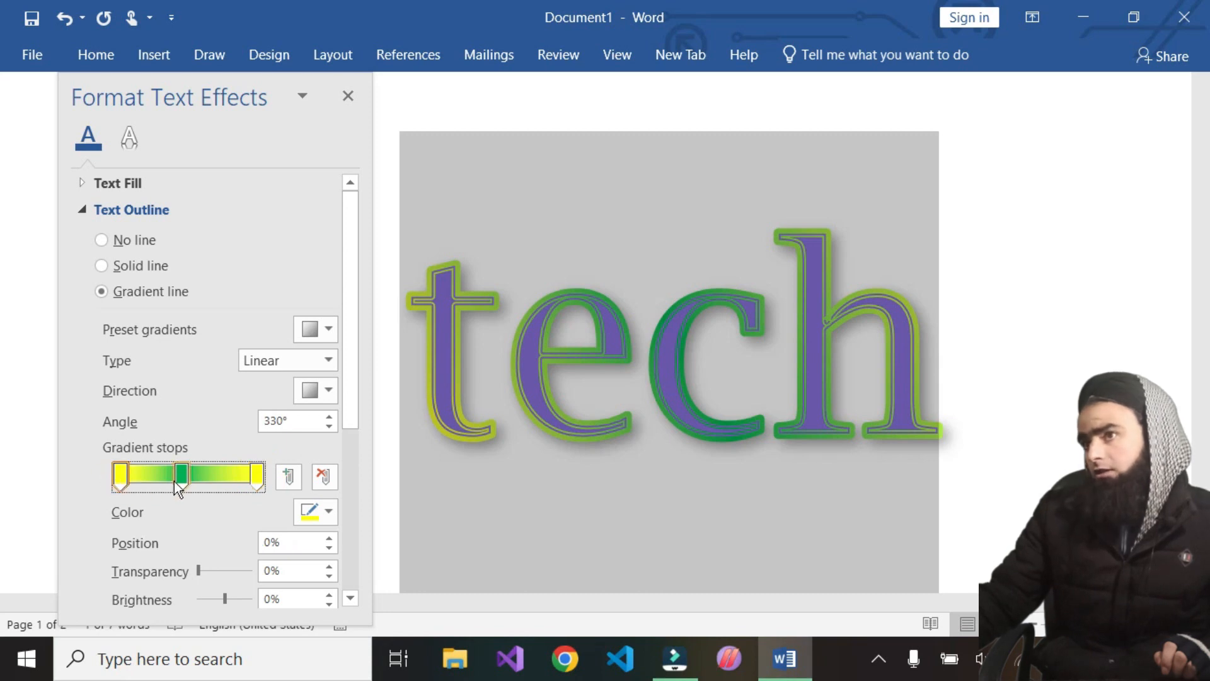
pyautogui.click(119, 476)
pyautogui.click(333, 512)
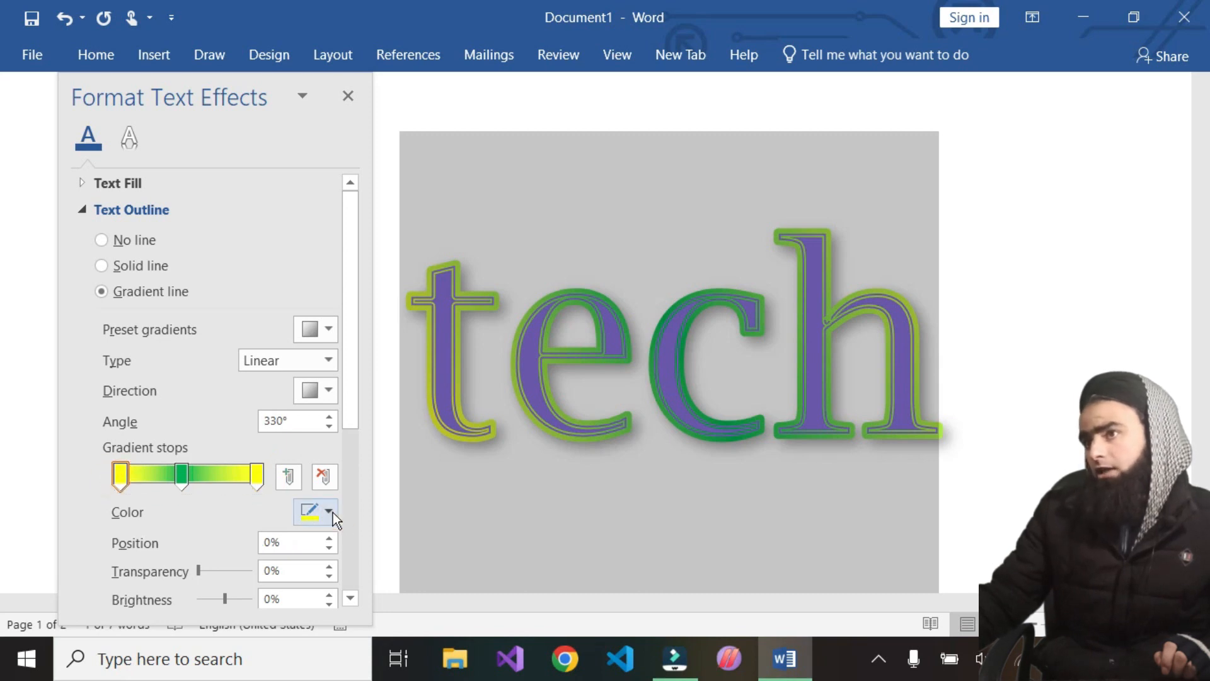
pyautogui.click(301, 464)
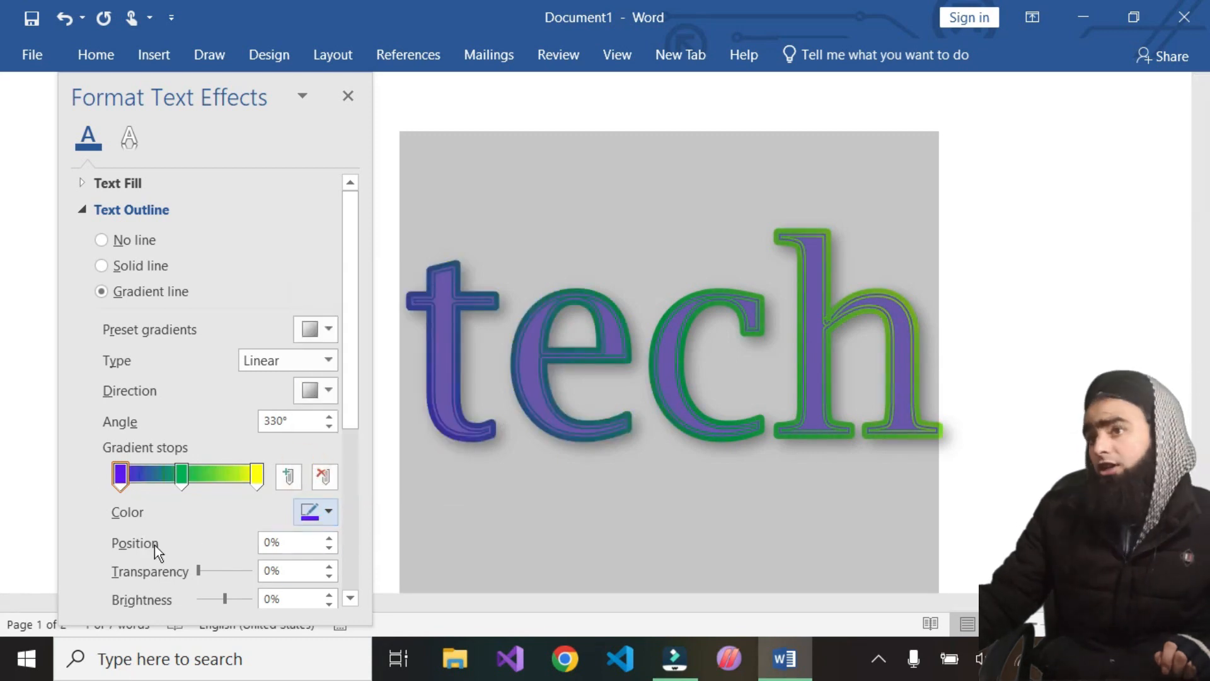
# Rearrange the gradient stops, placing a stop back at the start and coloring it purple
pyautogui.moveTo(128, 474); pyautogui.dragTo(189, 490)
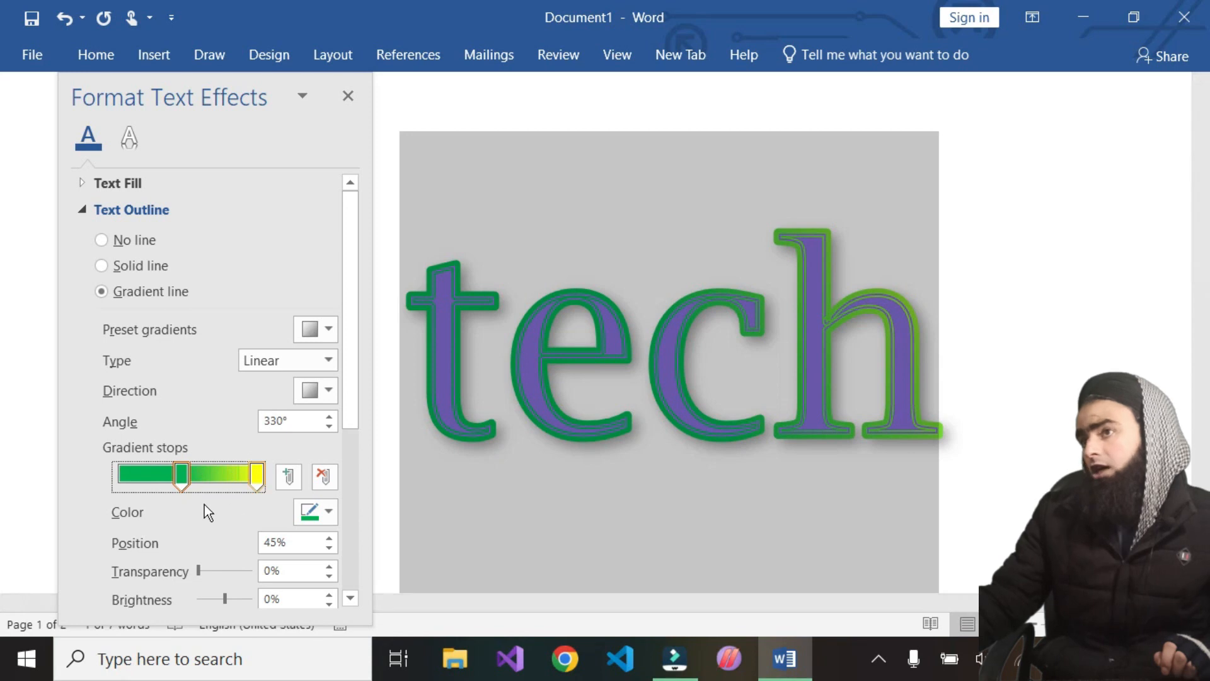
pyautogui.moveTo(178, 481)
pyautogui.mouseDown()
pyautogui.moveTo(148, 487)
pyautogui.moveTo(185, 486)
pyautogui.mouseUp()
pyautogui.click(206, 488)
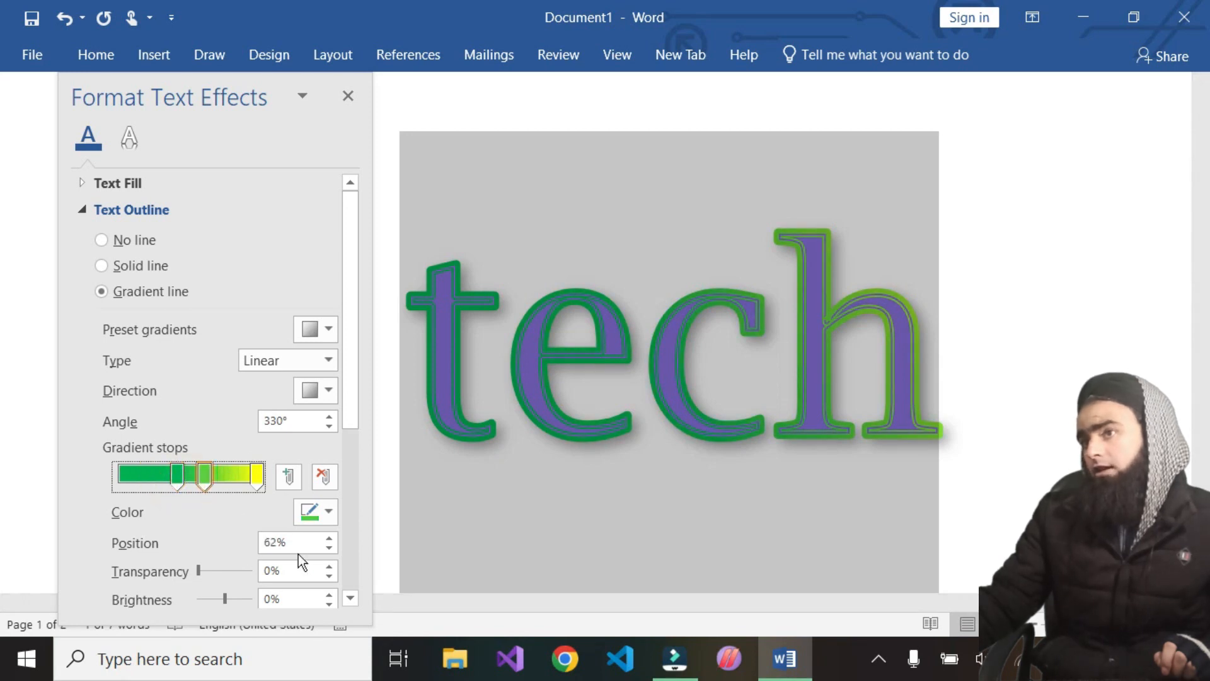
pyautogui.moveTo(206, 480); pyautogui.dragTo(121, 490)
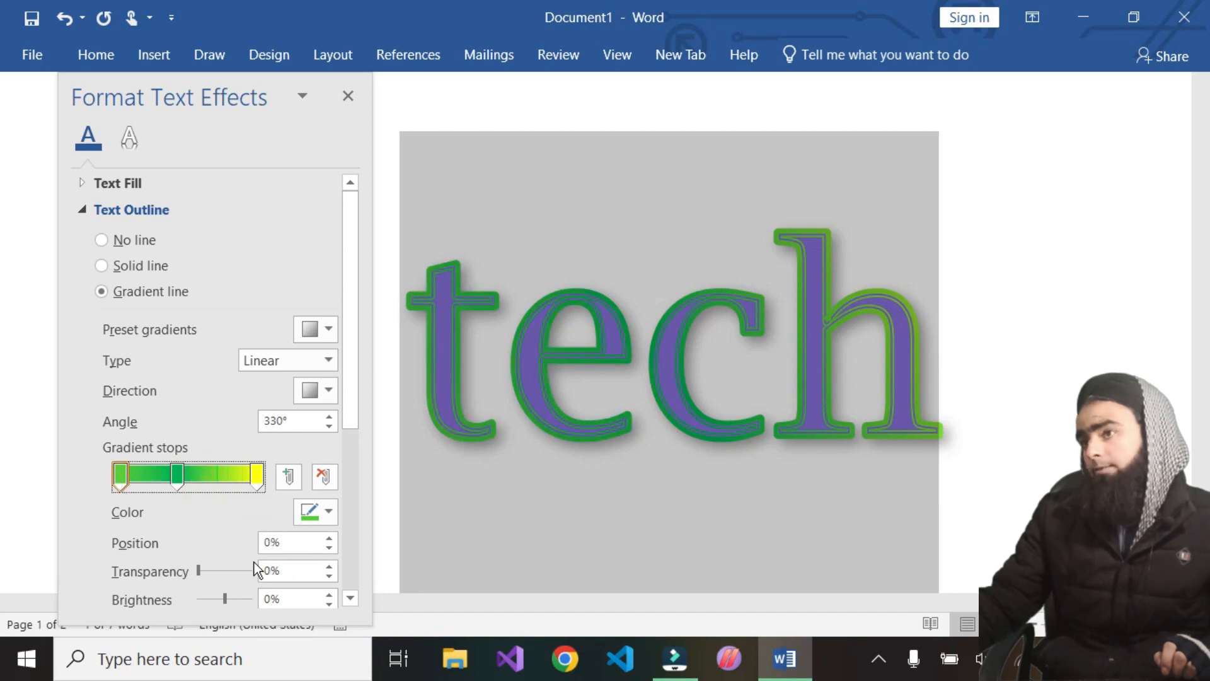
pyautogui.click(330, 512)
pyautogui.click(303, 463)
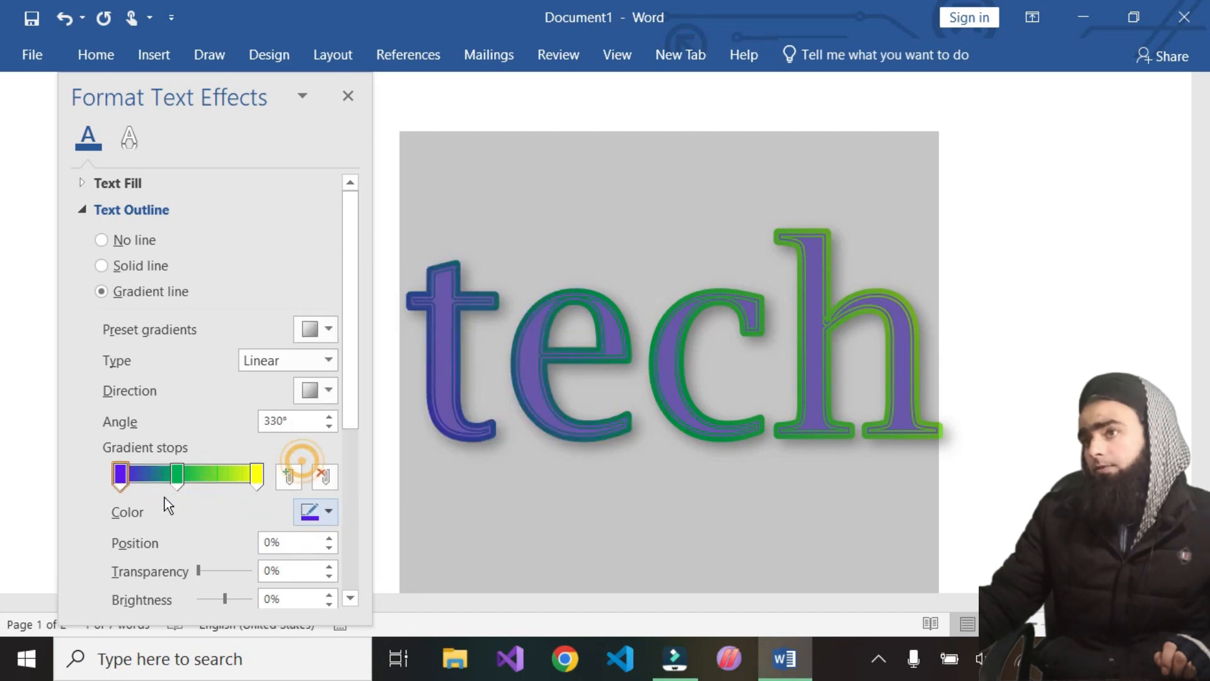
# Set the purple first stop's position to 4%
pyautogui.moveTo(122, 483)
pyautogui.mouseDown()
pyautogui.moveTo(264, 478)
pyautogui.moveTo(121, 486)
pyautogui.mouseUp()
pyautogui.moveTo(332, 536); pyautogui.dragTo(328, 548)
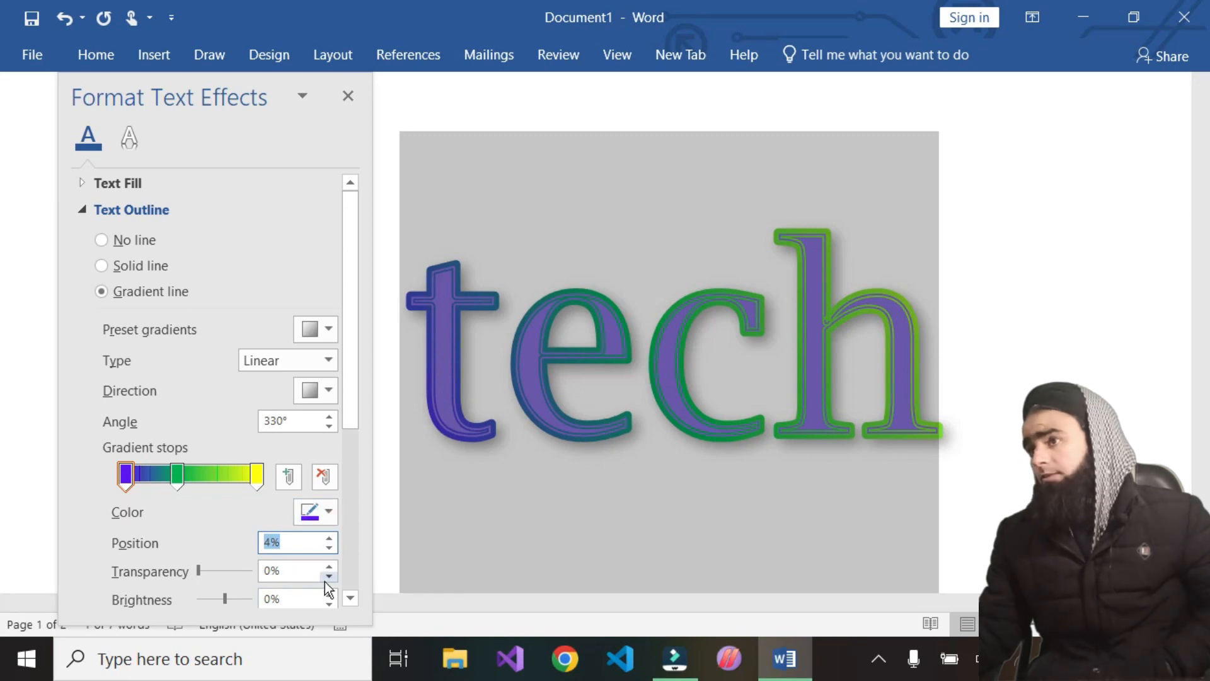
# Try setting the first gradient stop's transparency to 100%, then clear the entry
pyautogui.moveTo(329, 567); pyautogui.dragTo(263, 576)
pyautogui.click(303, 574)
pyautogui.write('100')
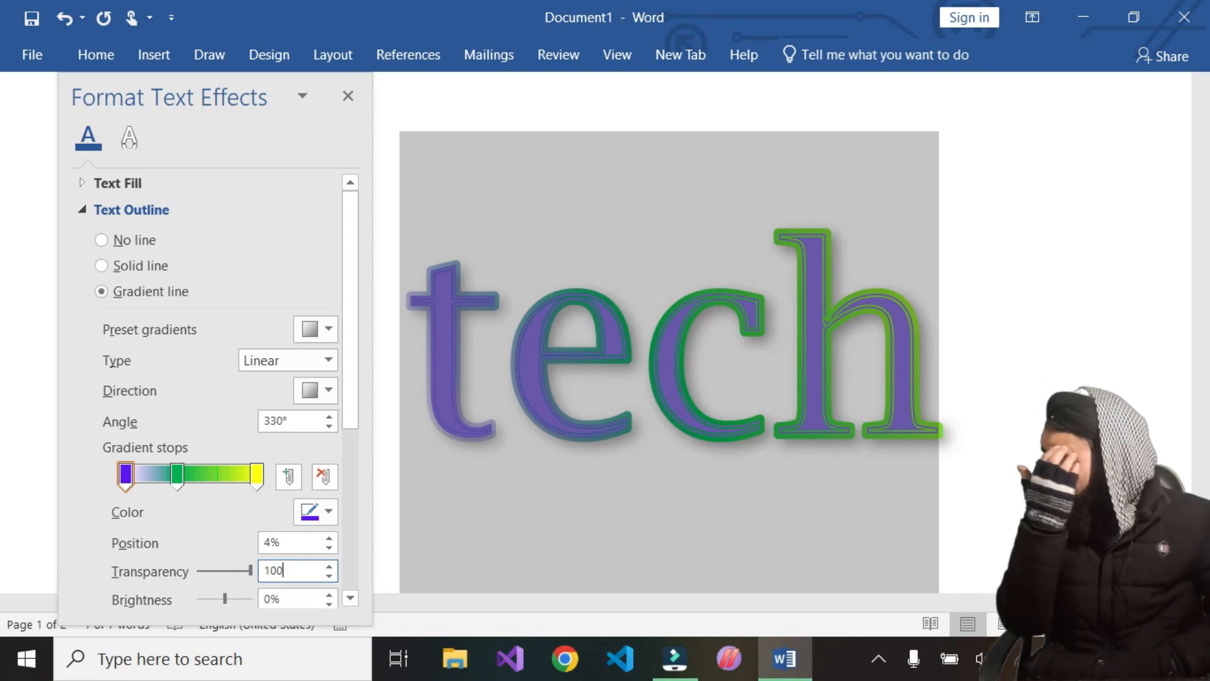
pyautogui.press('BackSpace')
pyautogui.press('BackSpace')
pyautogui.press('BackSpace')
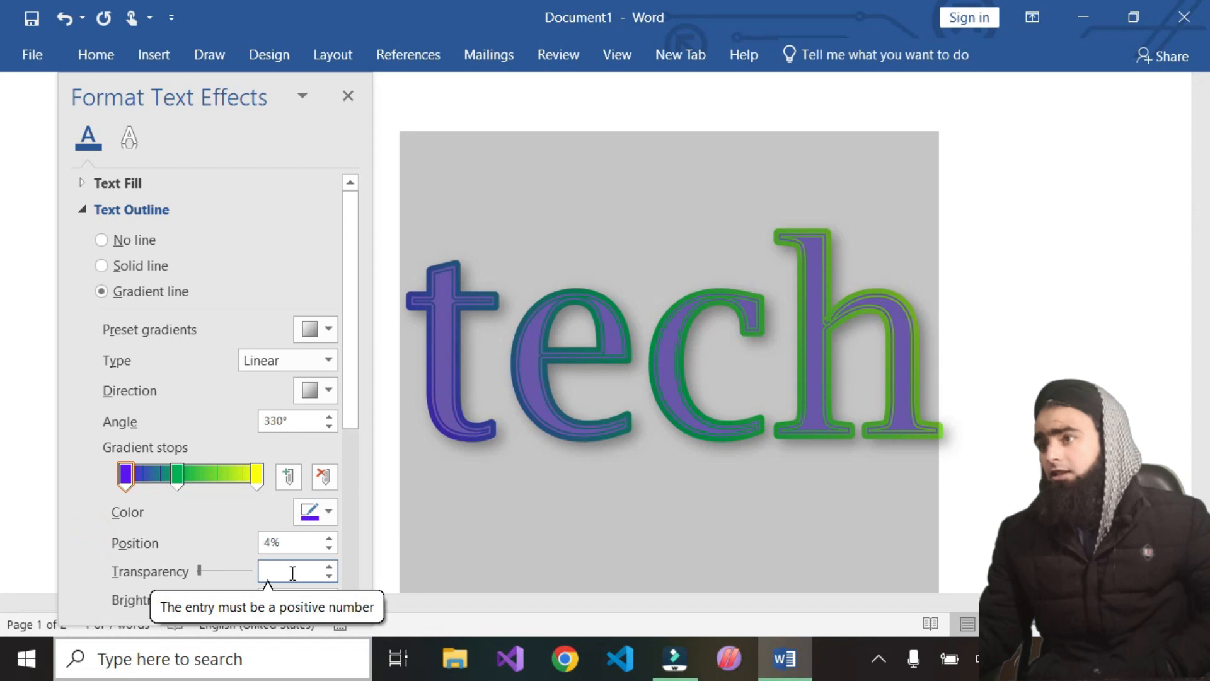
# Set the first stop's brightness to 100%, then back to 0%
pyautogui.scroll(-3, 268, 539)
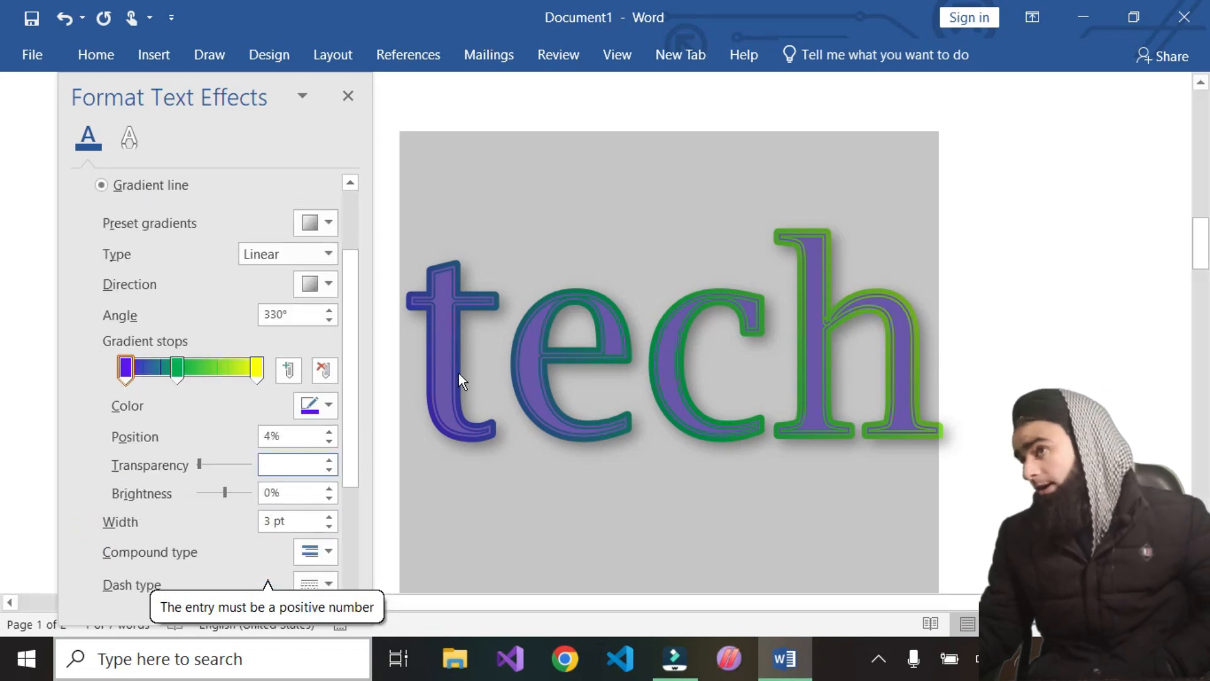
pyautogui.click(324, 490)
pyautogui.click(324, 490)
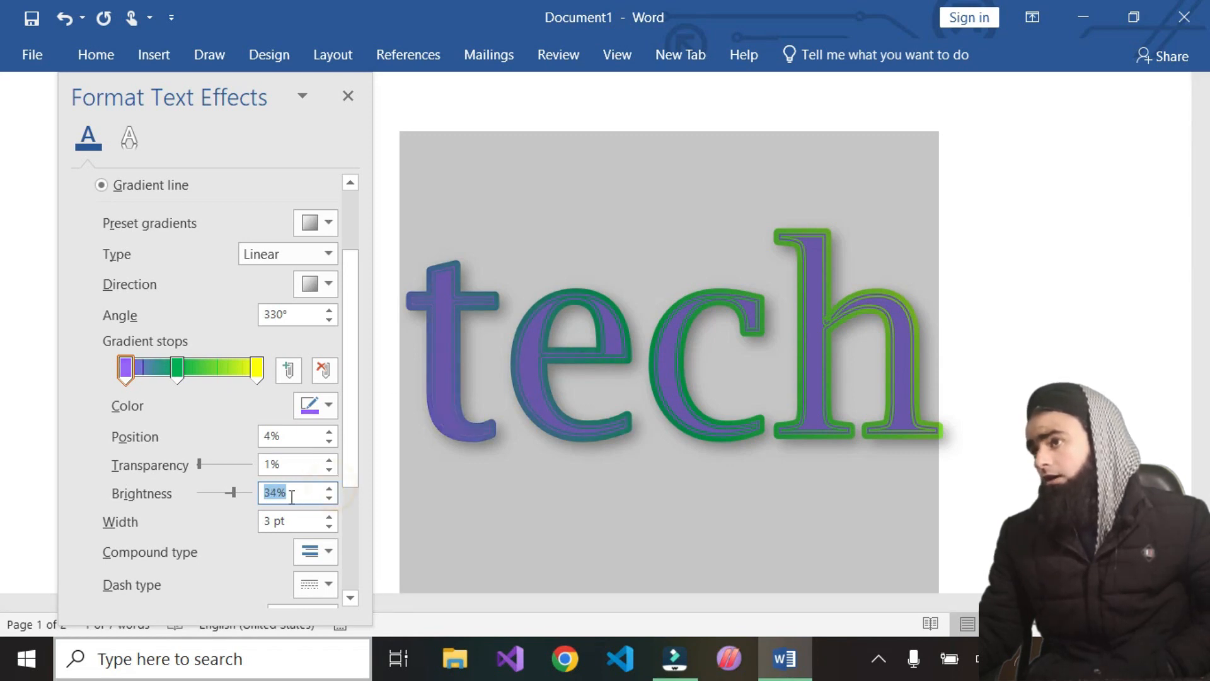
pyautogui.write('100')
pyautogui.press('Return')
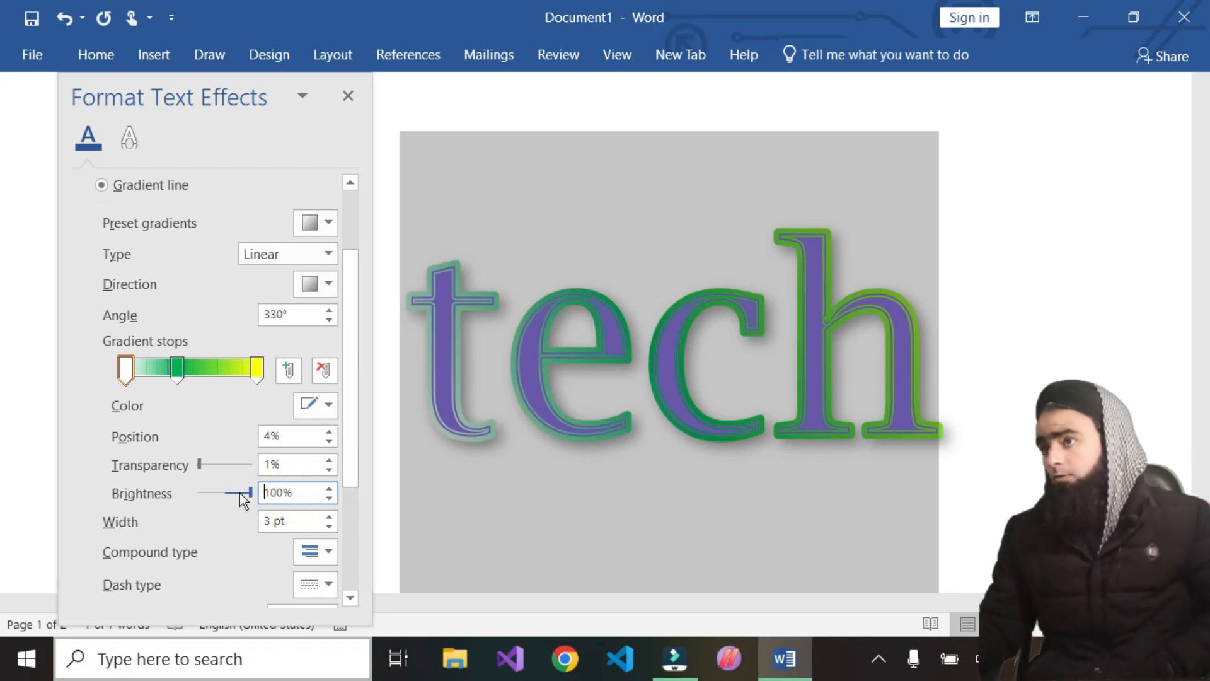
pyautogui.hotkey('ctrl', 'a')
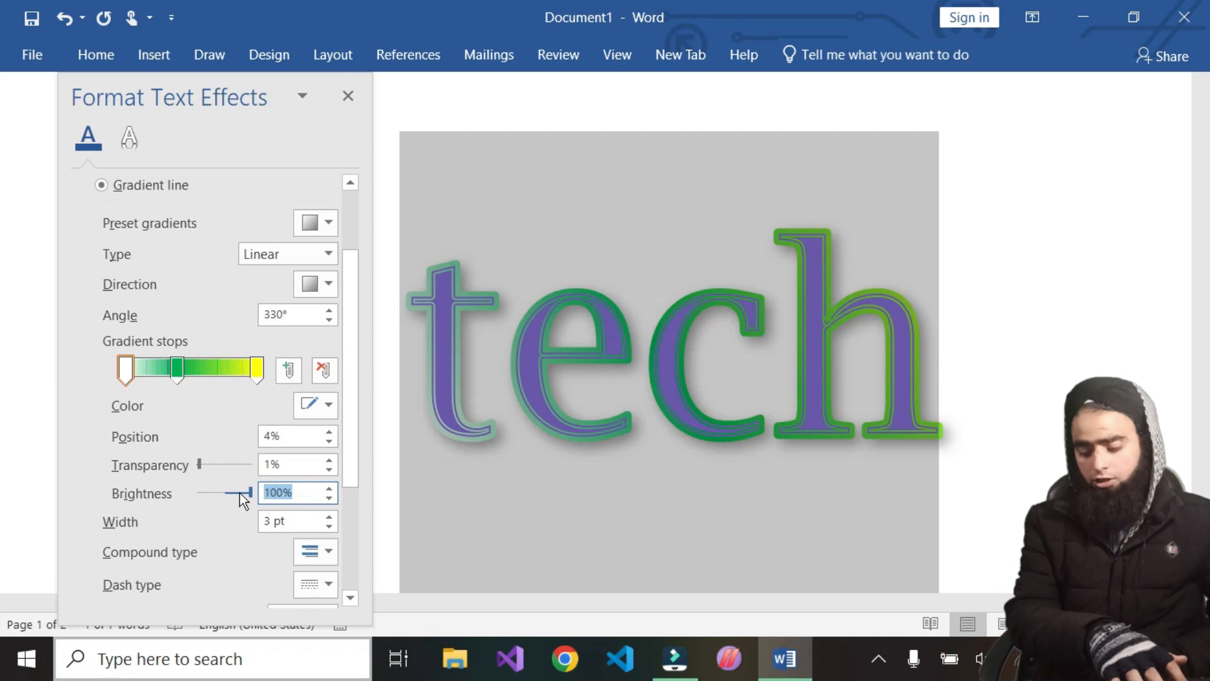
pyautogui.write('0')
pyautogui.press('Return')
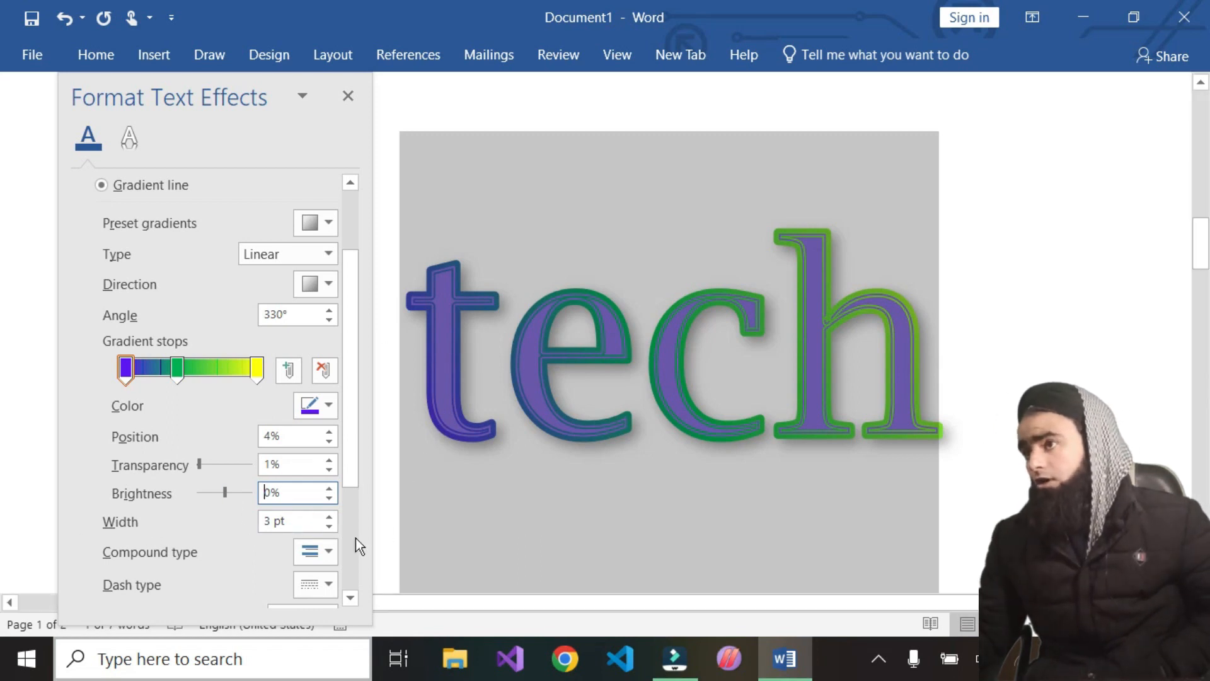
# Reset the first gradient stop's brightness and transparency to 0%
pyautogui.moveTo(329, 517); pyautogui.dragTo(334, 498)
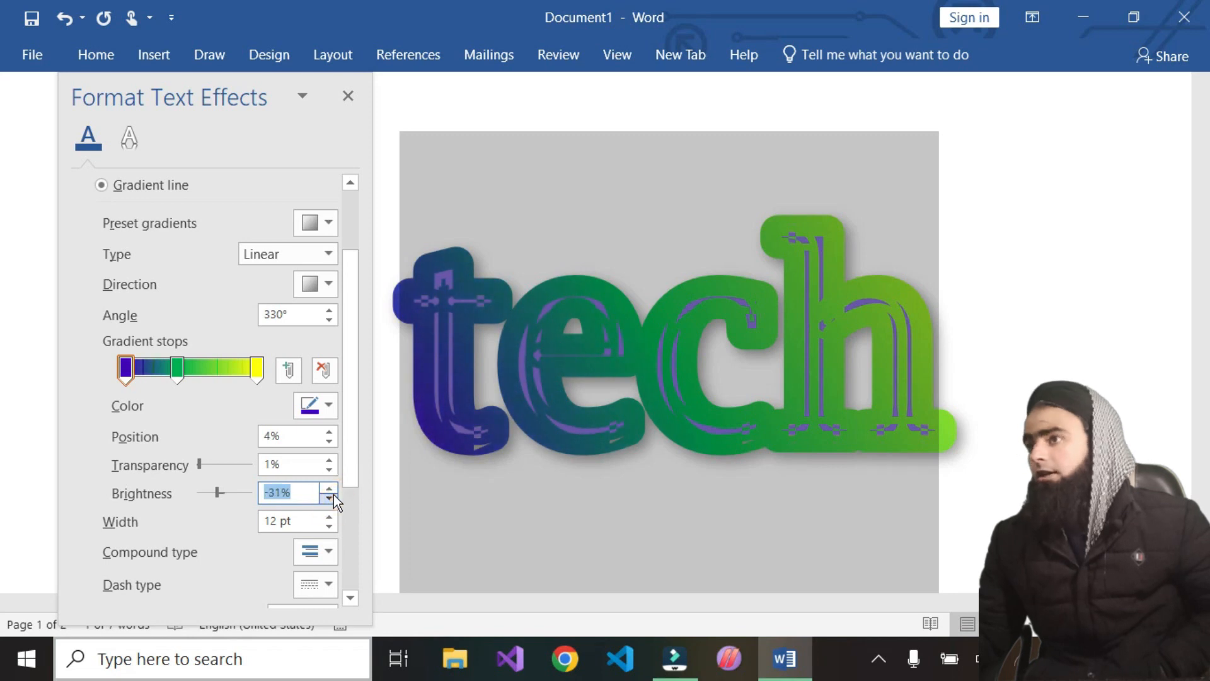
pyautogui.write('0')
pyautogui.press('Return')
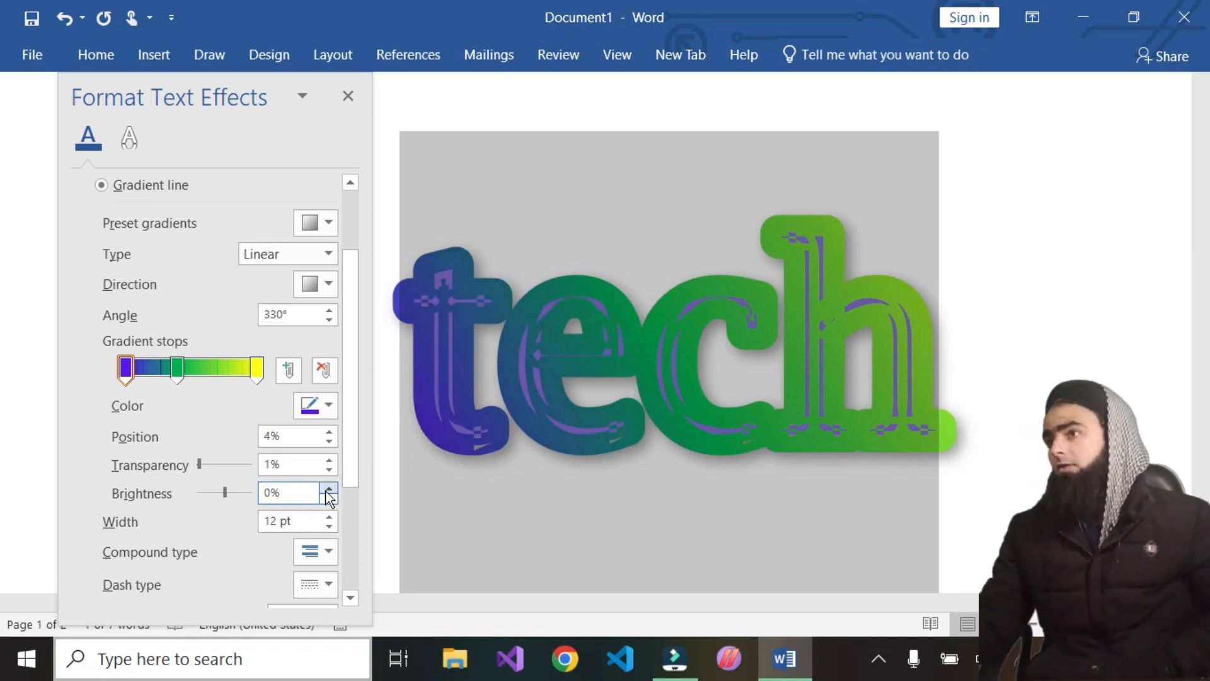
pyautogui.click(330, 470)
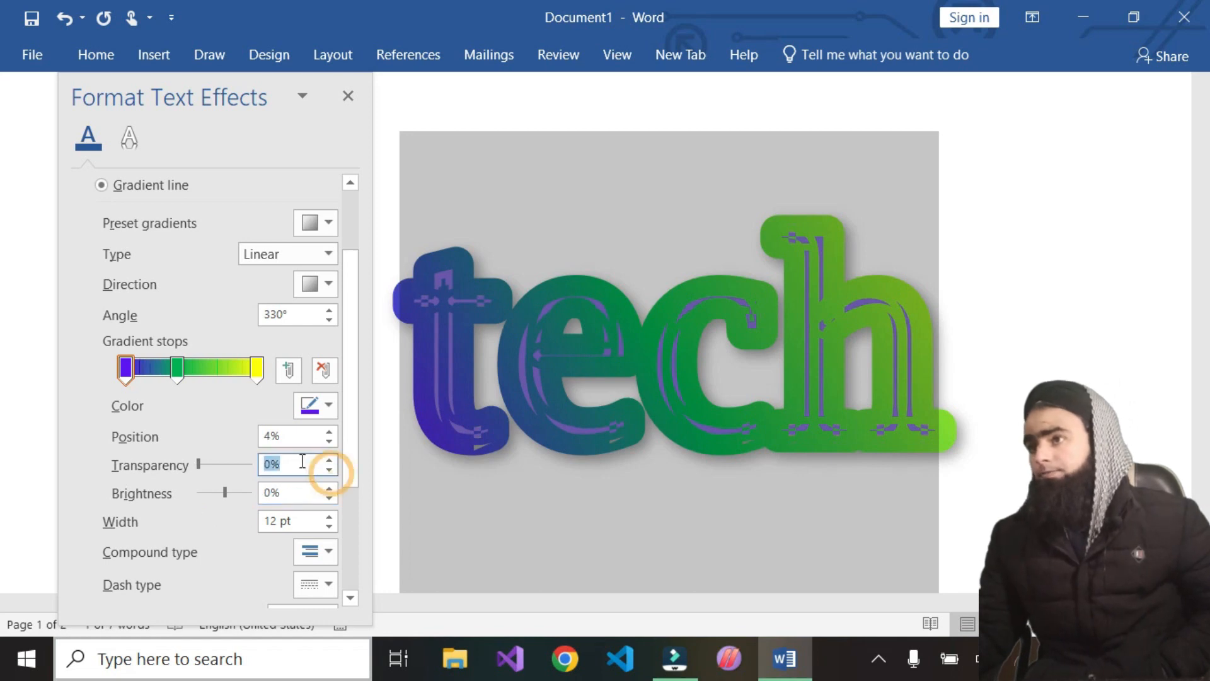
# Reduce the gradient outline width to 3.5 pt
pyautogui.click(330, 527)
pyautogui.click(329, 527)
pyautogui.click(327, 517)
pyautogui.click(328, 517)
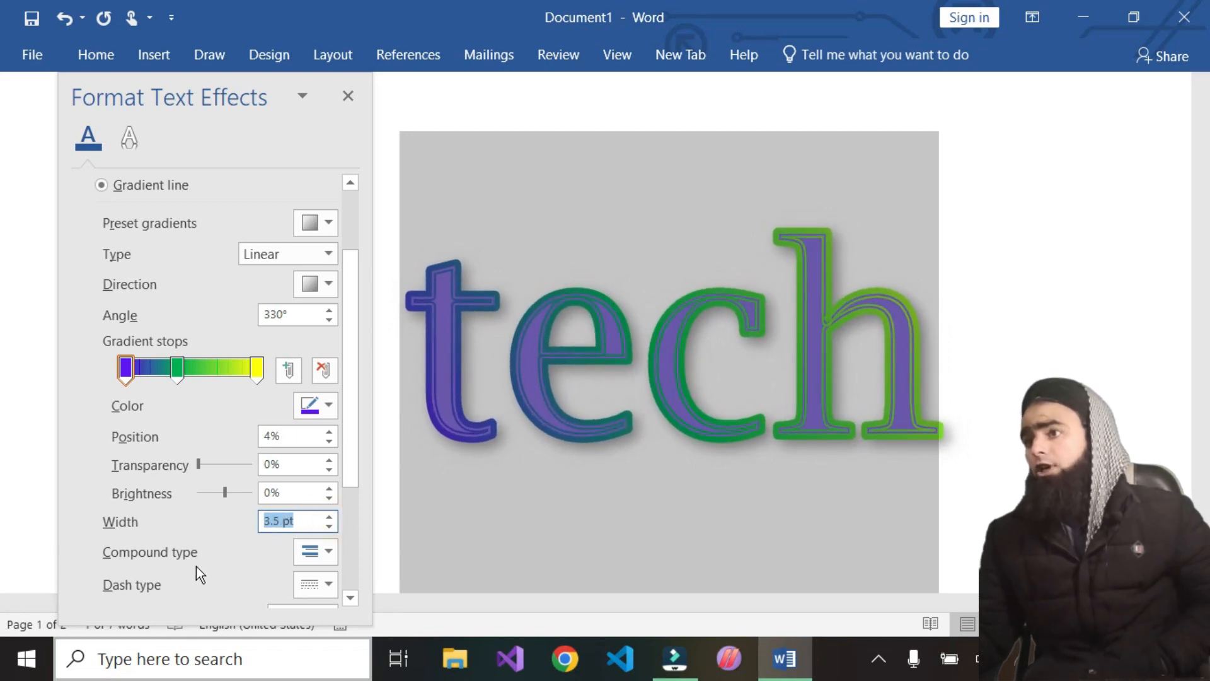
# Switch the outline's compound type to a single line and set the first stop's transparency to 1%
pyautogui.click(329, 554)
pyautogui.click(338, 436)
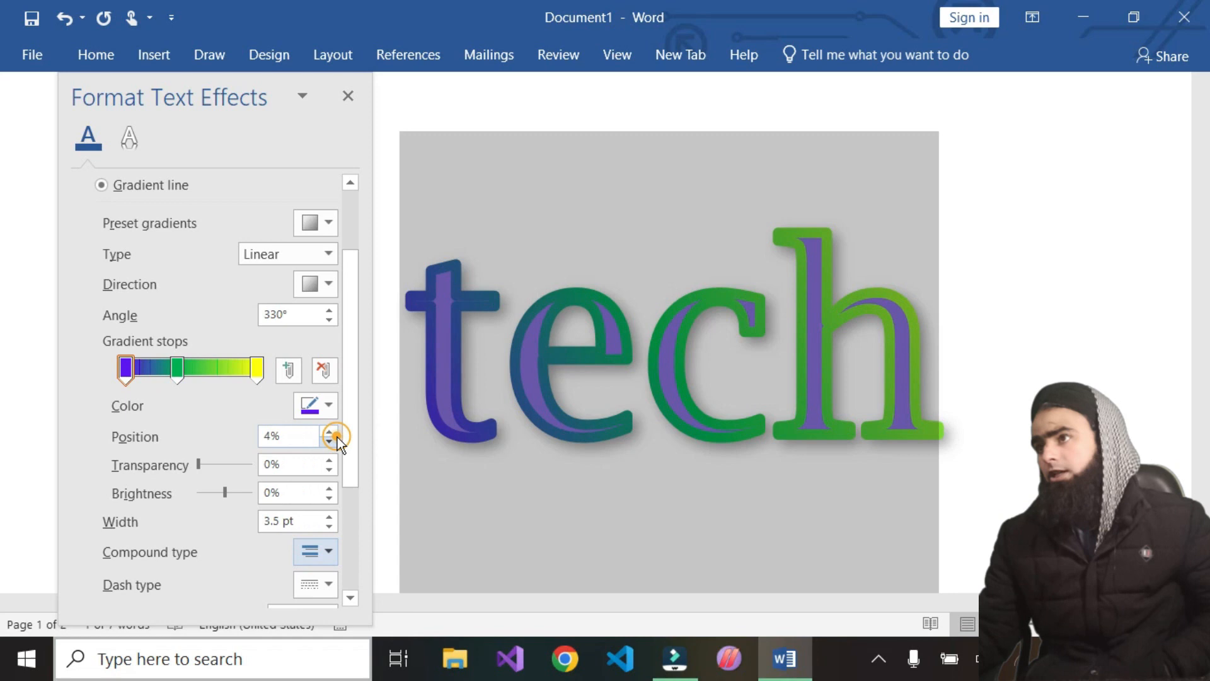
pyautogui.click(329, 553)
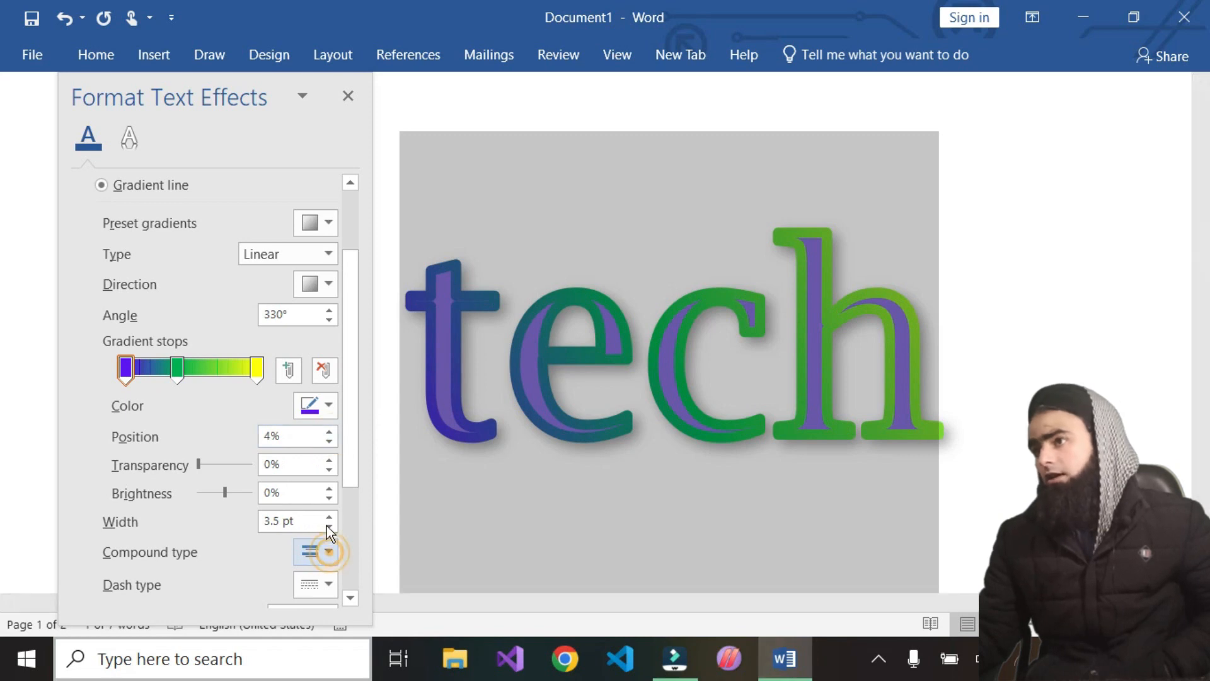
pyautogui.click(329, 553)
pyautogui.click(324, 460)
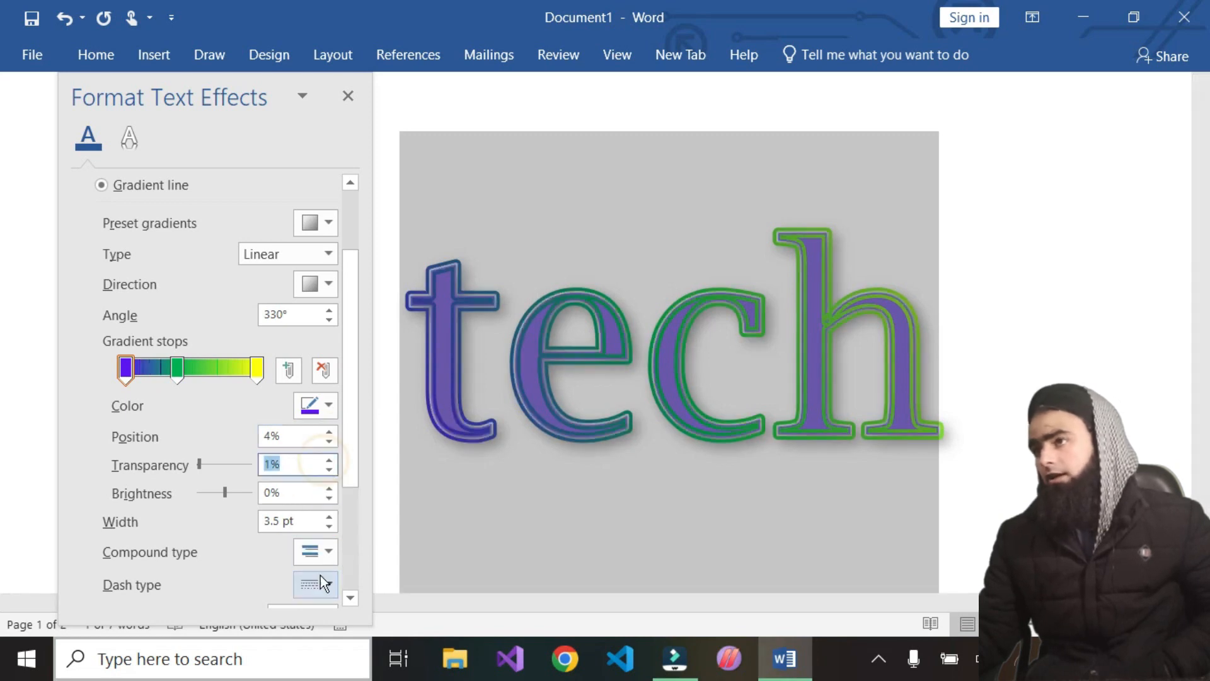
# Set the outline's compound type to the triple line
pyautogui.click(322, 581)
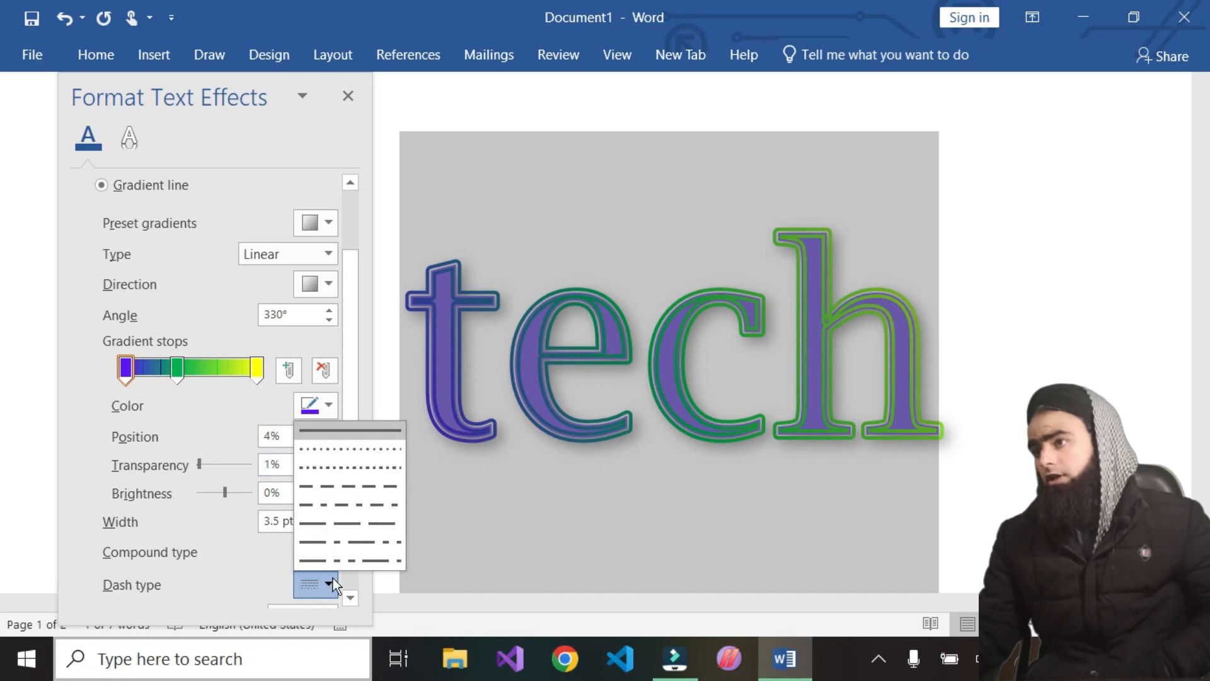
pyautogui.click(232, 585)
pyautogui.click(329, 550)
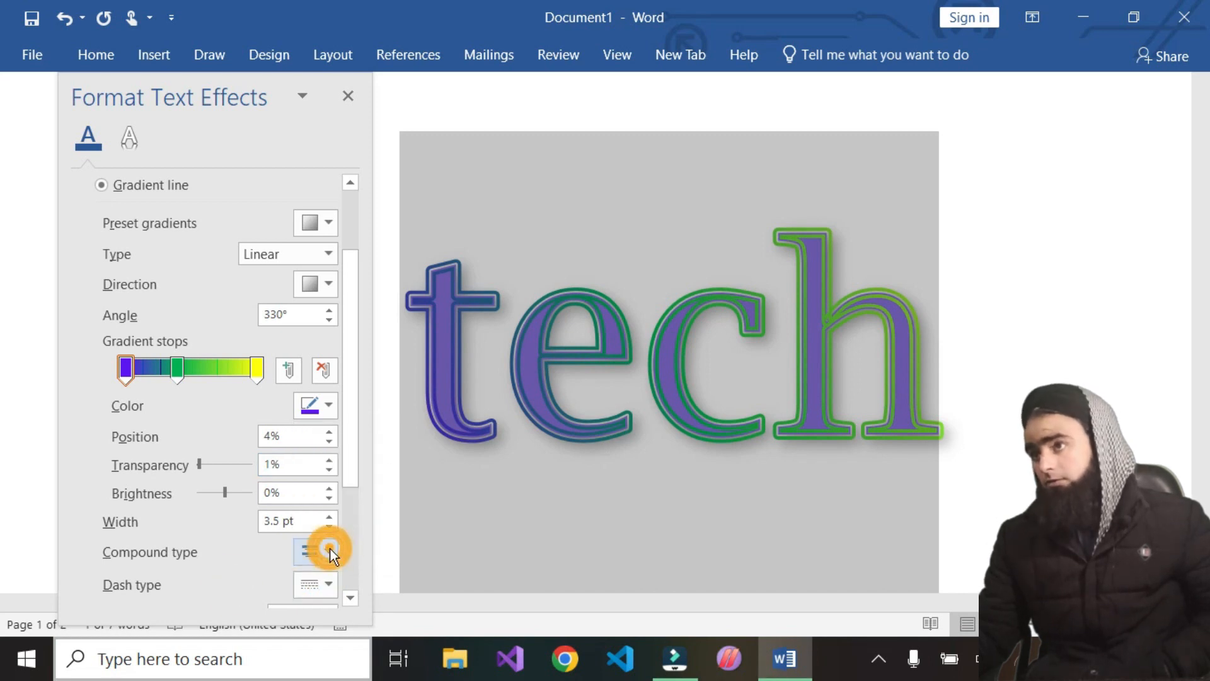
pyautogui.click(338, 480)
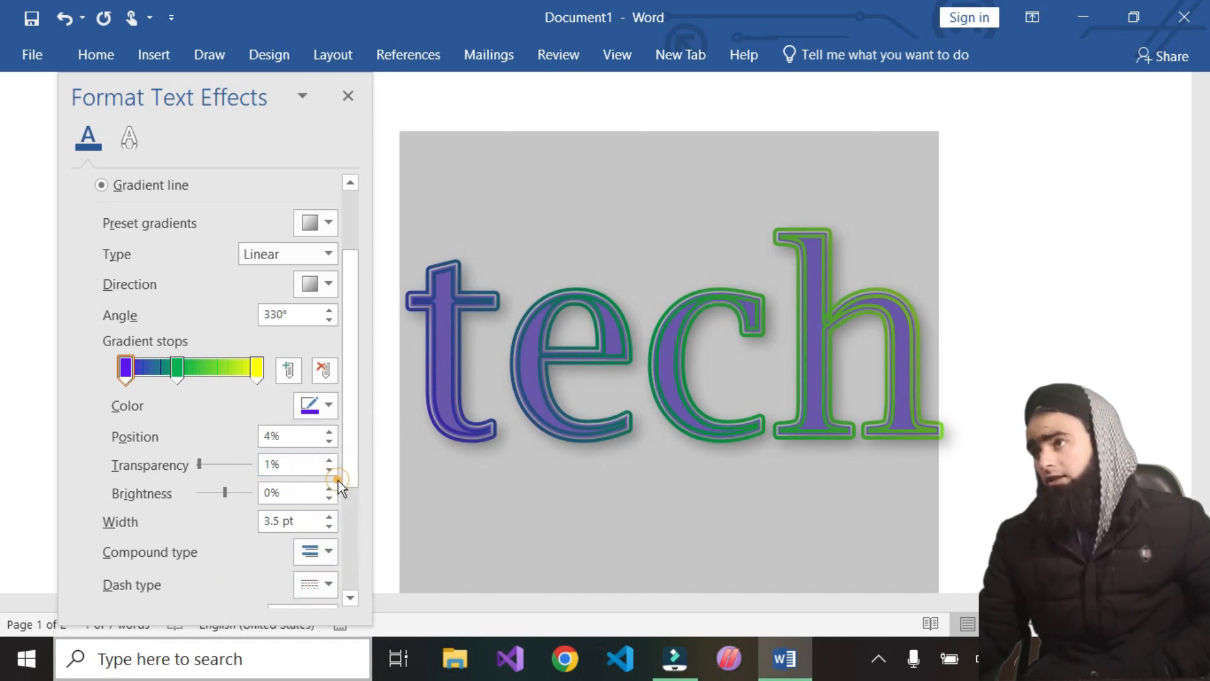
pyautogui.click(333, 556)
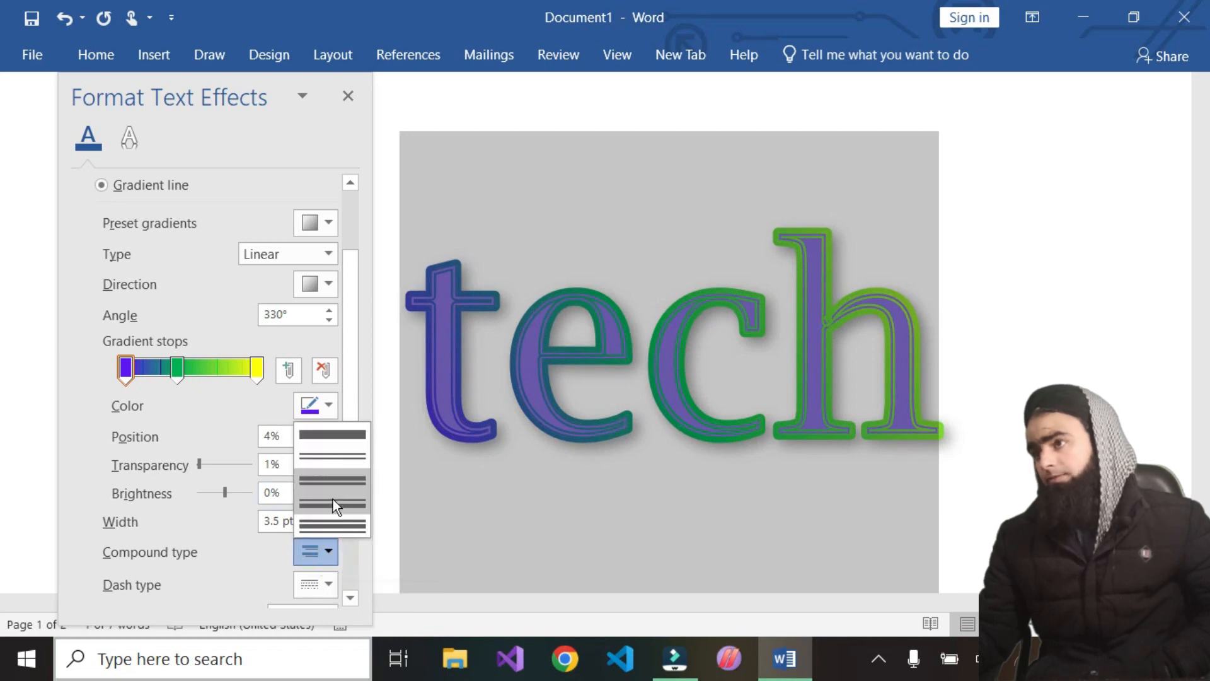
pyautogui.click(333, 496)
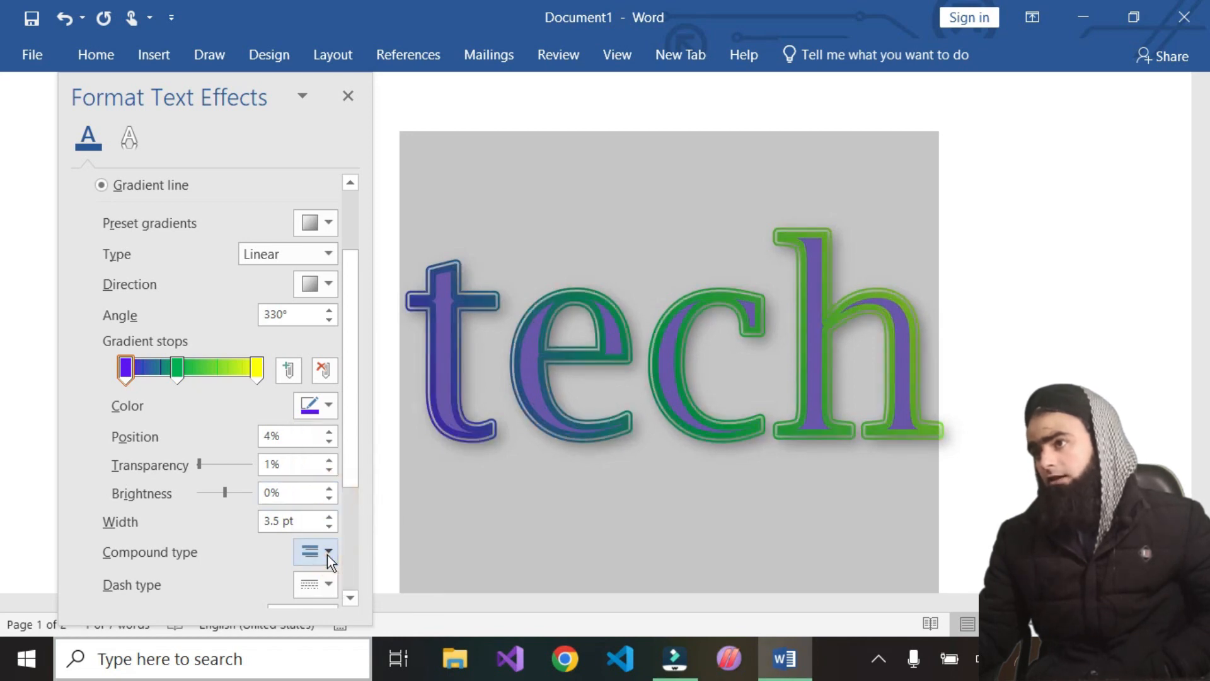
pyautogui.click(327, 553)
pyautogui.click(335, 526)
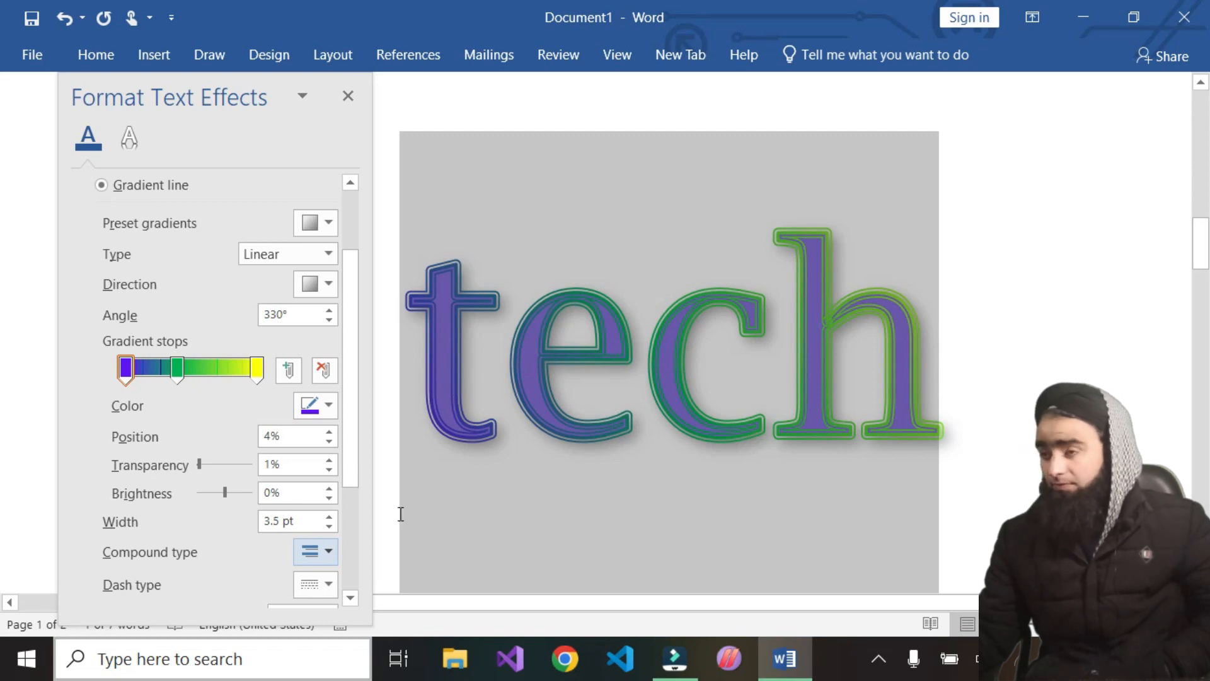
# Look over the remaining outline options and the effects tab, then close the Format Text Effects pane
pyautogui.scroll(-5, 318, 551)
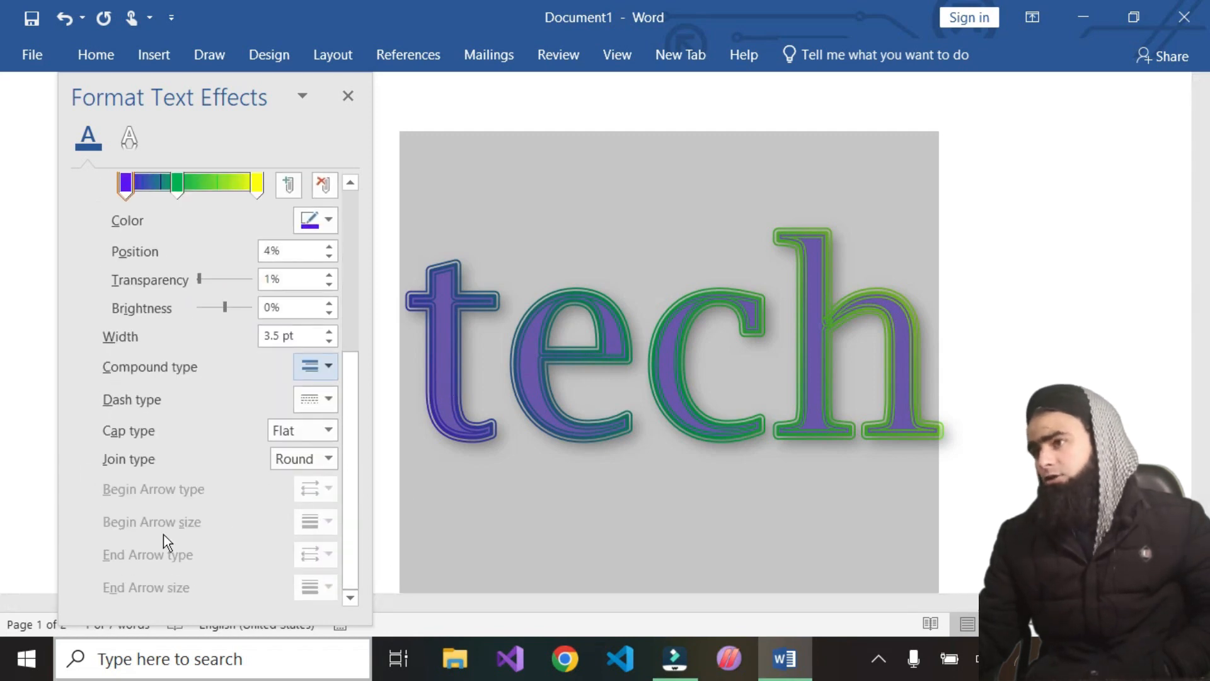
pyautogui.scroll(3, 181, 305)
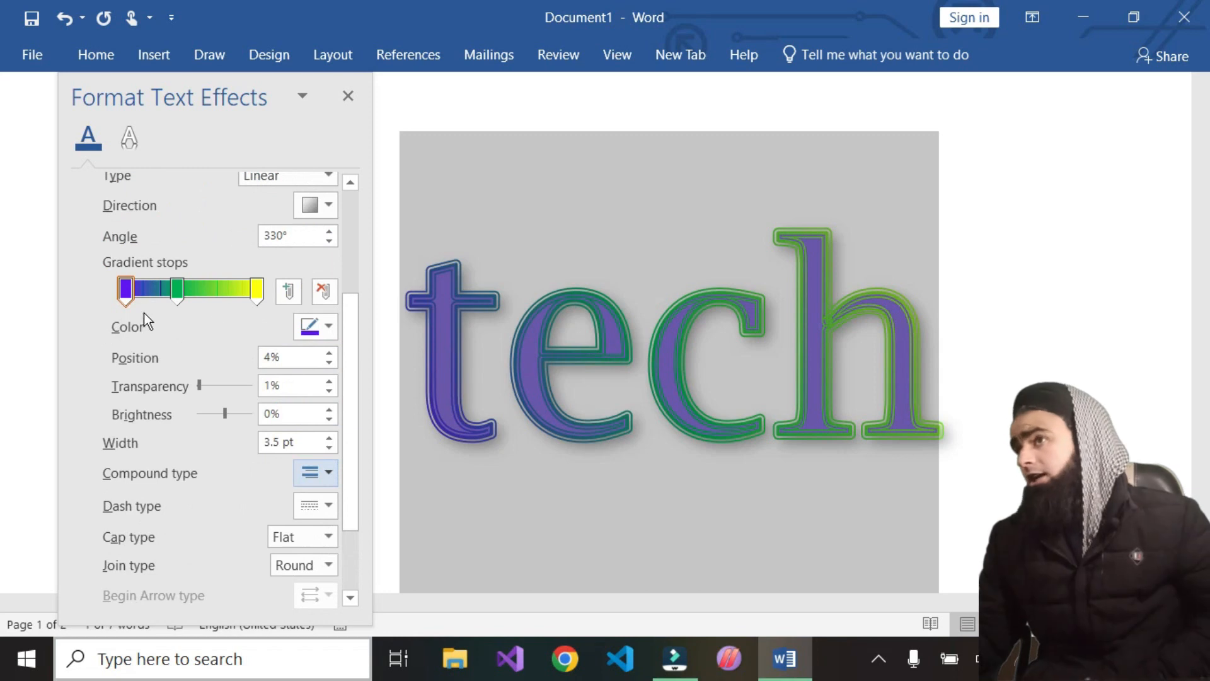
pyautogui.scroll(2, 208, 324)
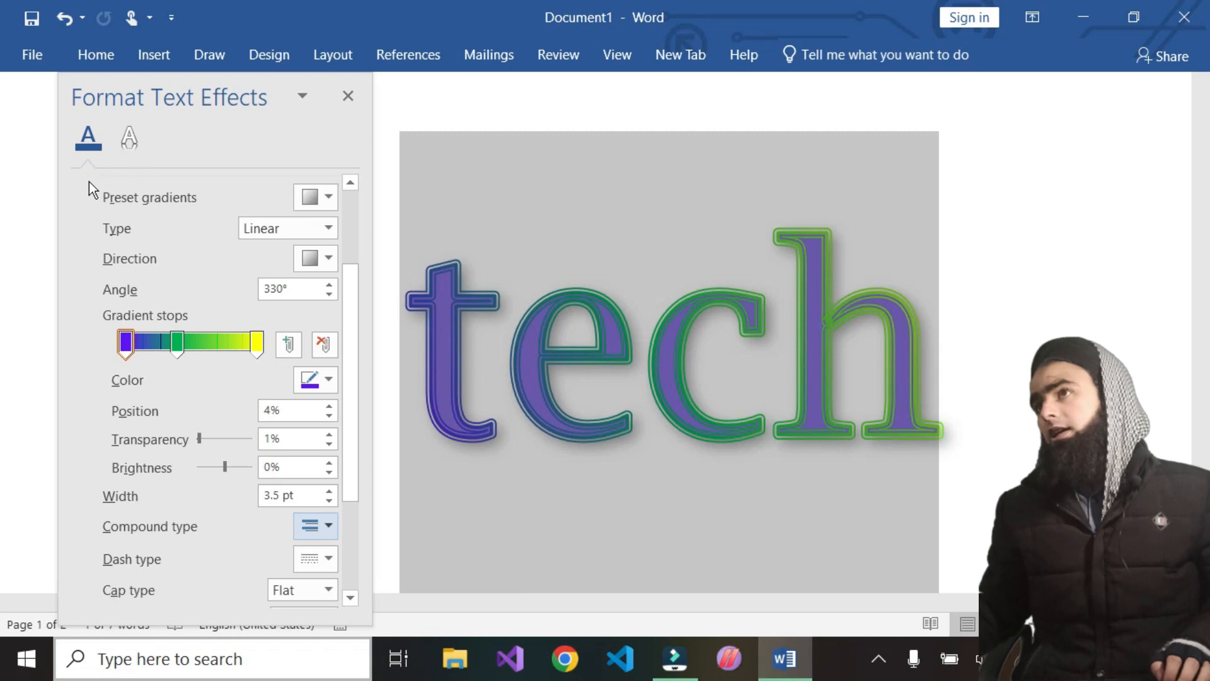
pyautogui.click(129, 139)
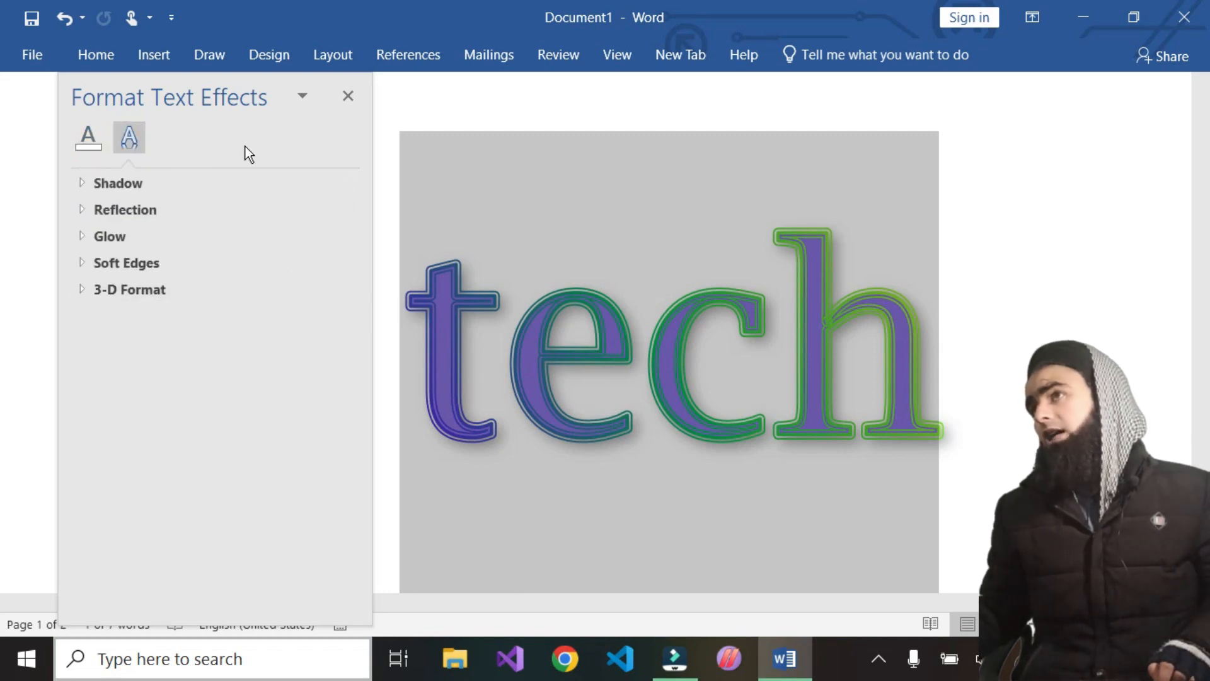
pyautogui.click(347, 97)
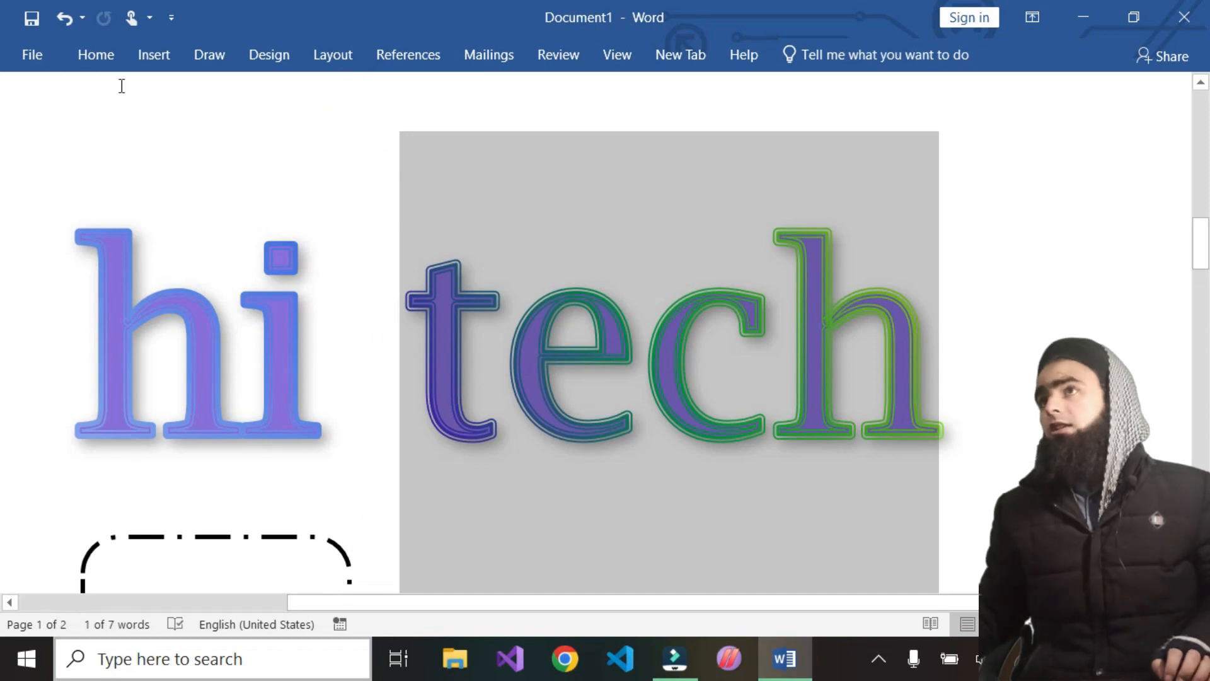
# Apply a perspective shadow to the tech text from the Text Effects gallery
pyautogui.click(96, 56)
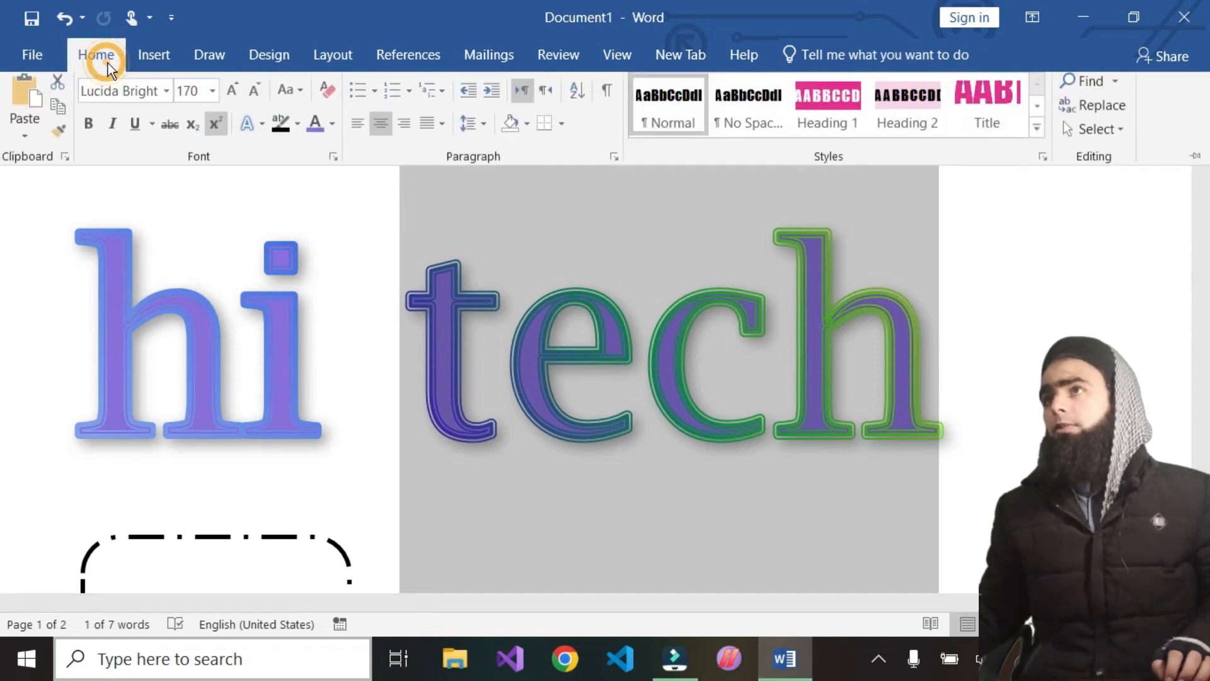
pyautogui.click(261, 130)
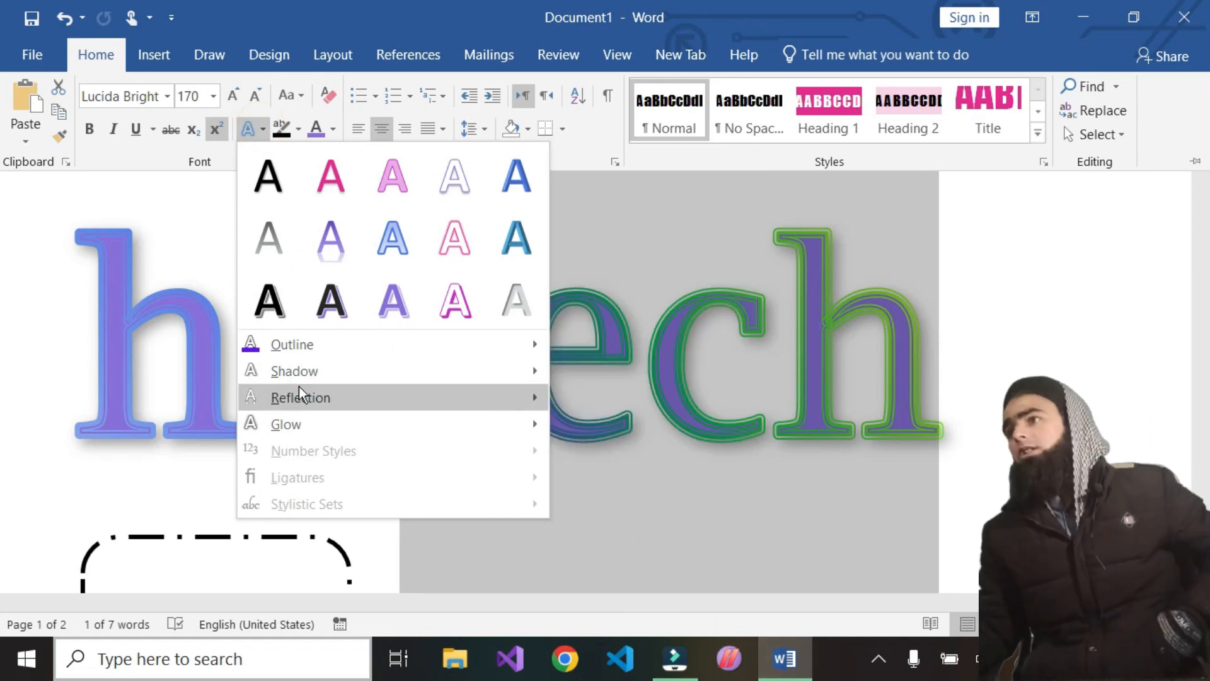
pyautogui.moveTo(309, 344)
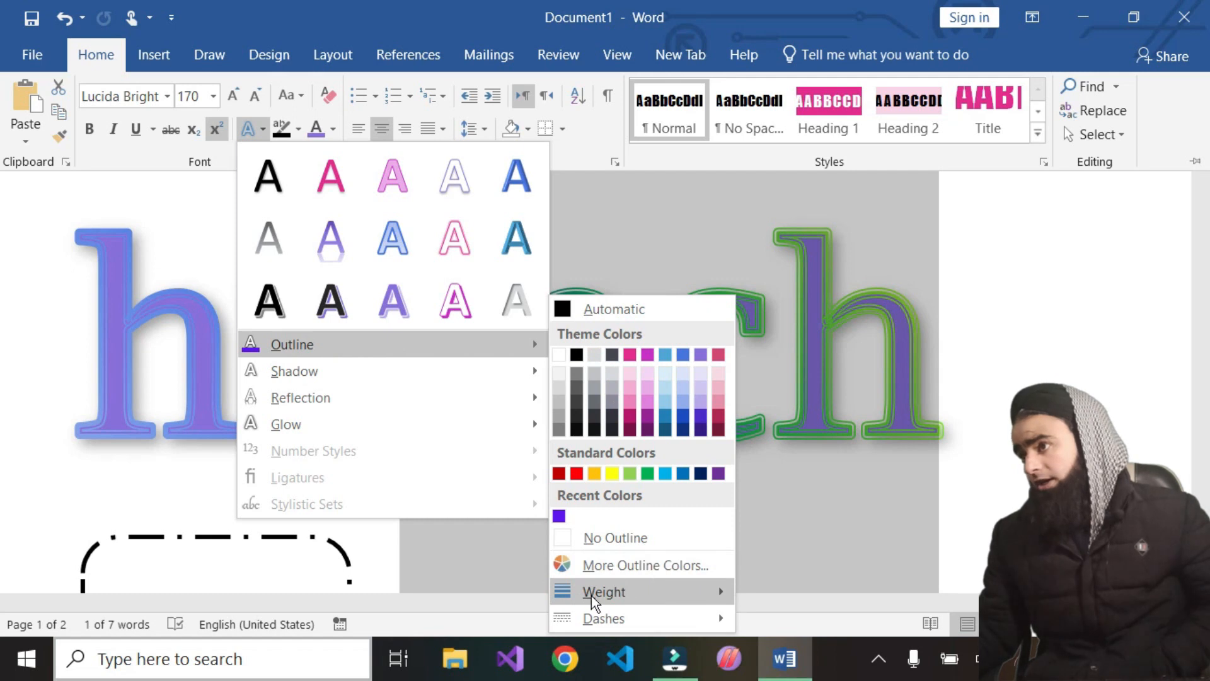
pyautogui.moveTo(665, 611)
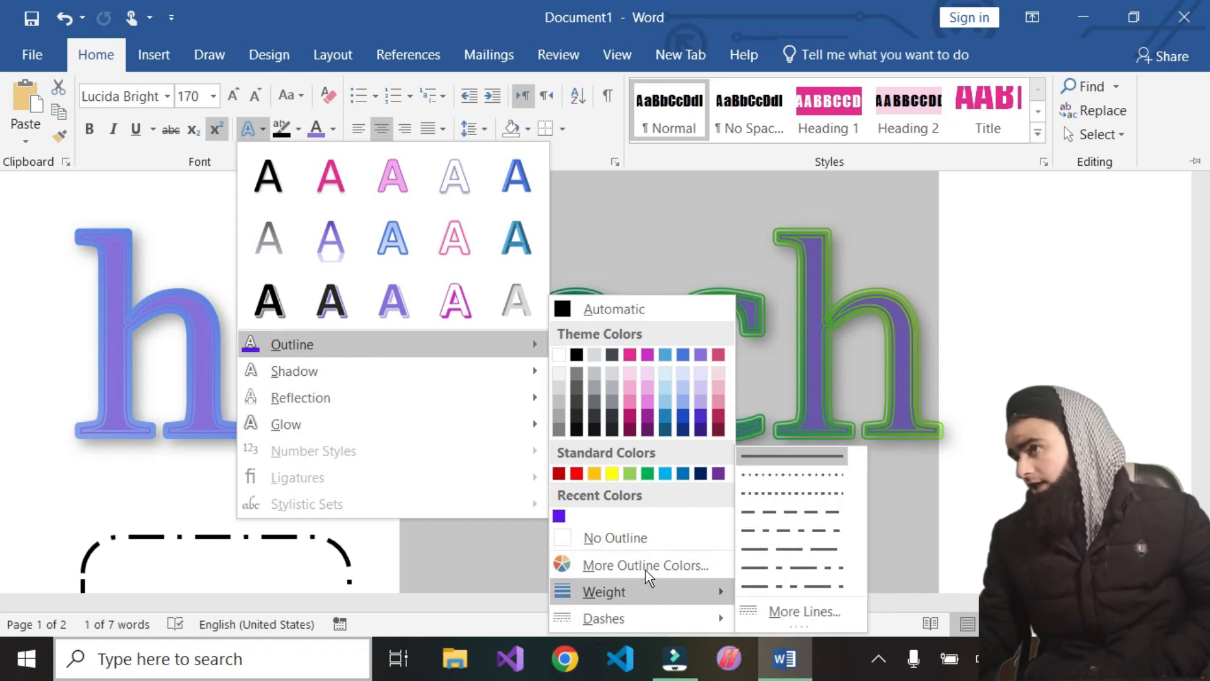
pyautogui.moveTo(335, 366)
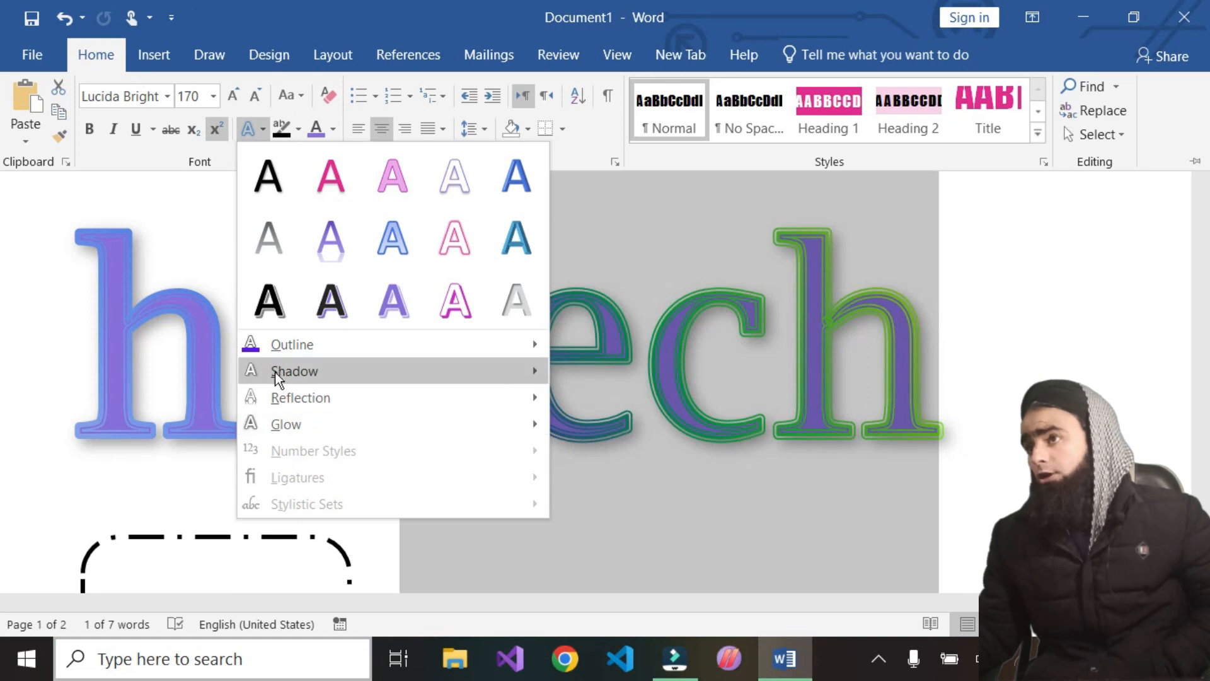
pyautogui.moveTo(278, 371)
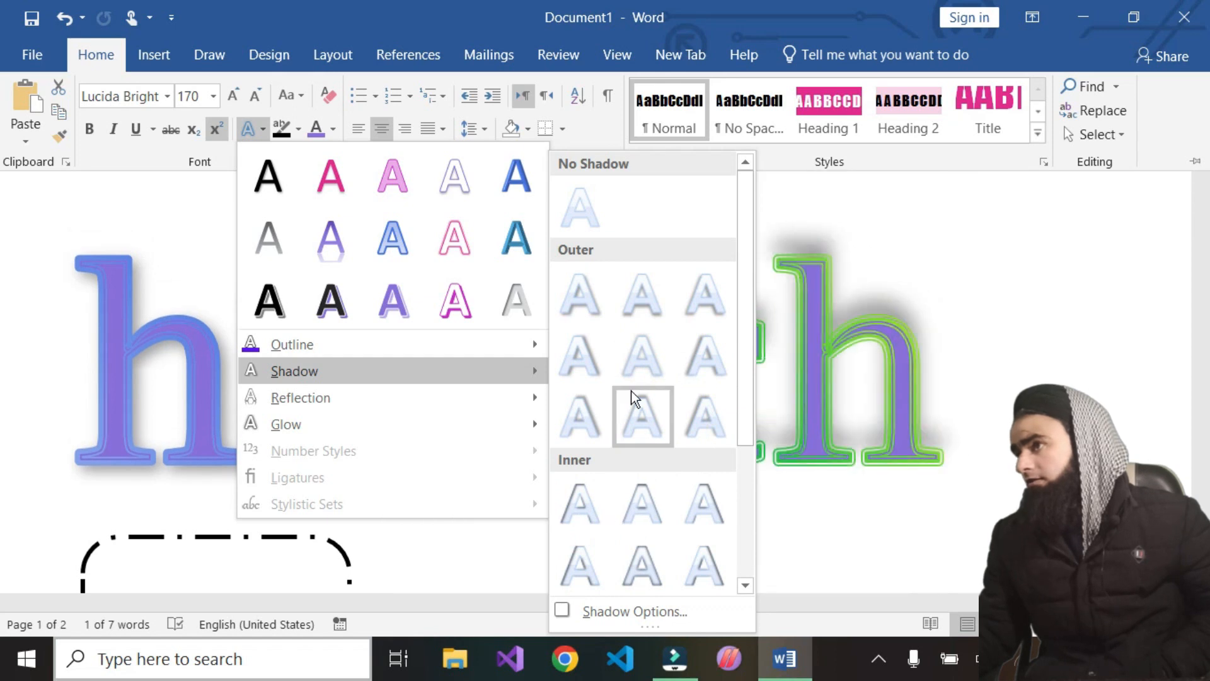
pyautogui.scroll(-3, 624, 543)
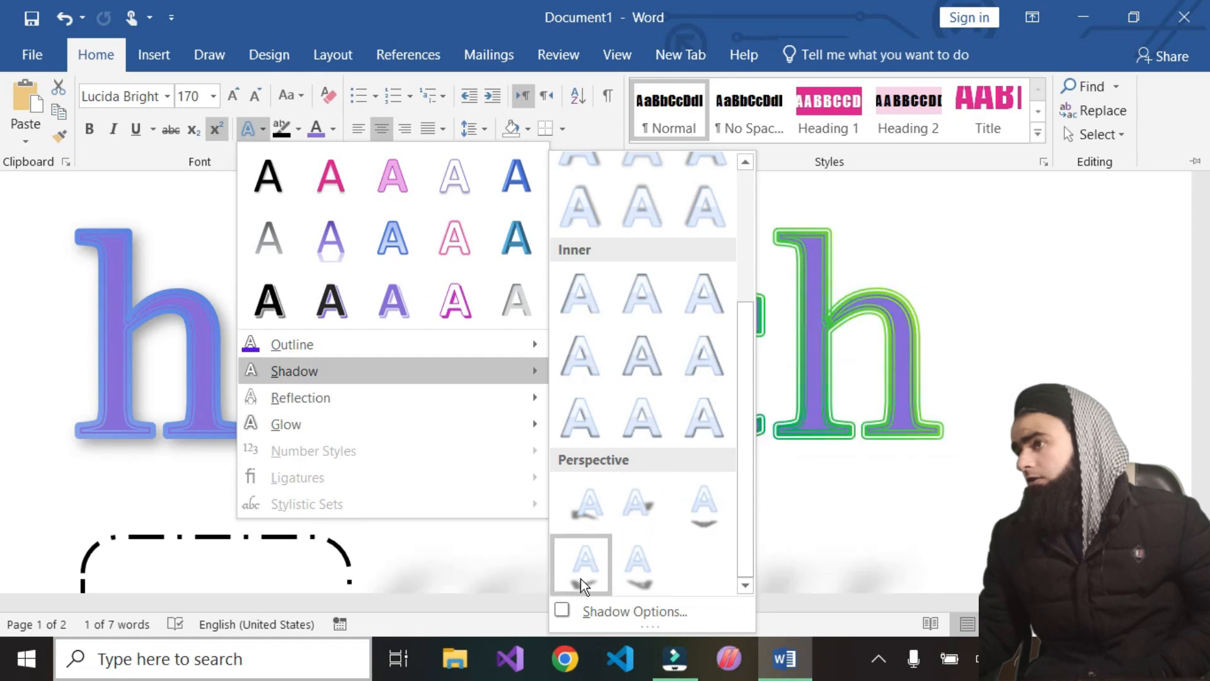
pyautogui.click(631, 565)
pyautogui.scroll(-4, 743, 508)
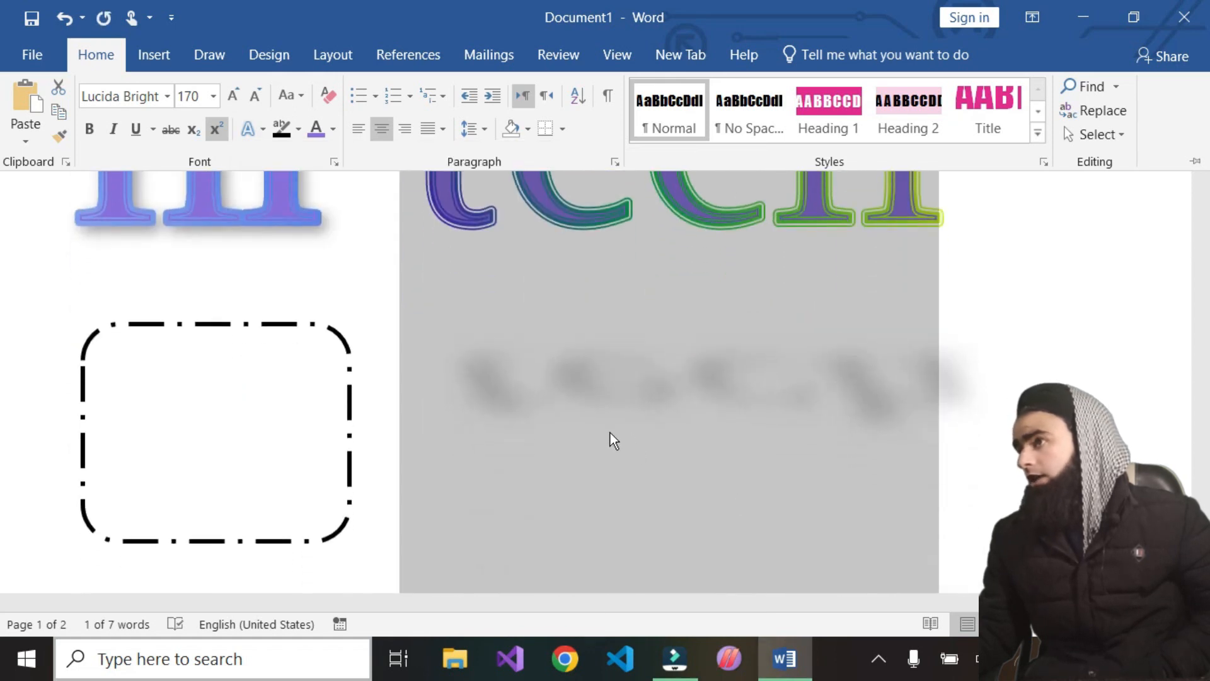
# Select the tech text and open the Shadow Options pane for it
pyautogui.click(667, 411)
pyautogui.click(712, 411)
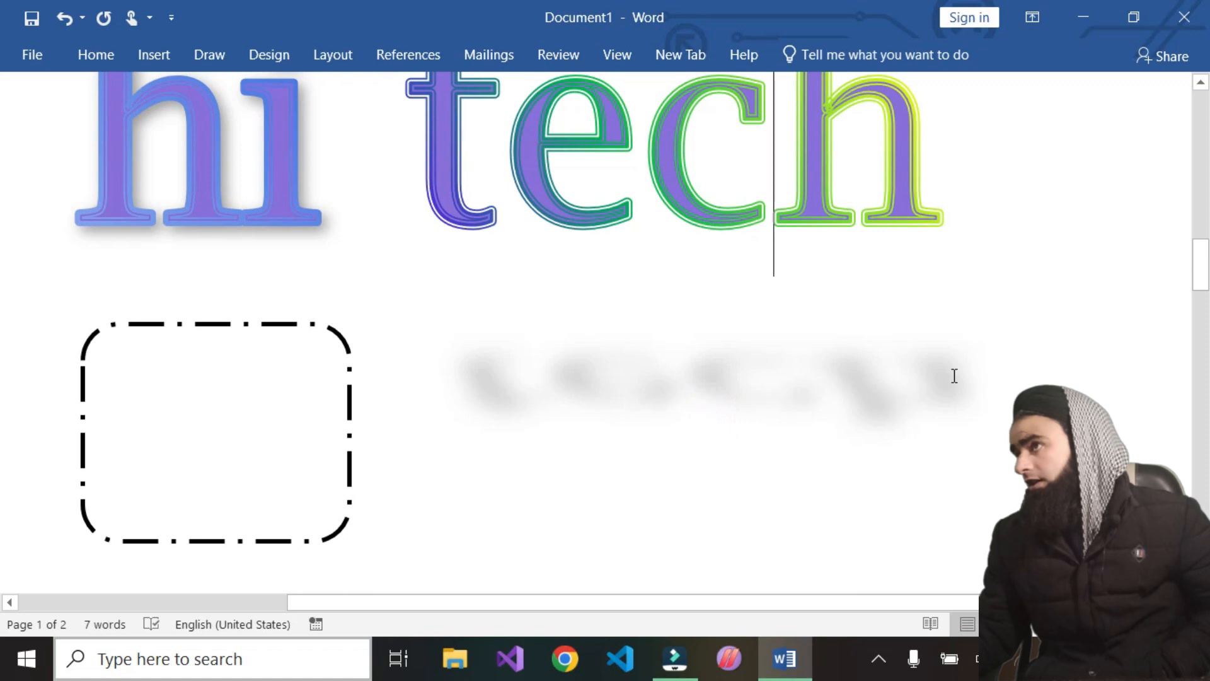
pyautogui.moveTo(970, 173); pyautogui.dragTo(422, 172)
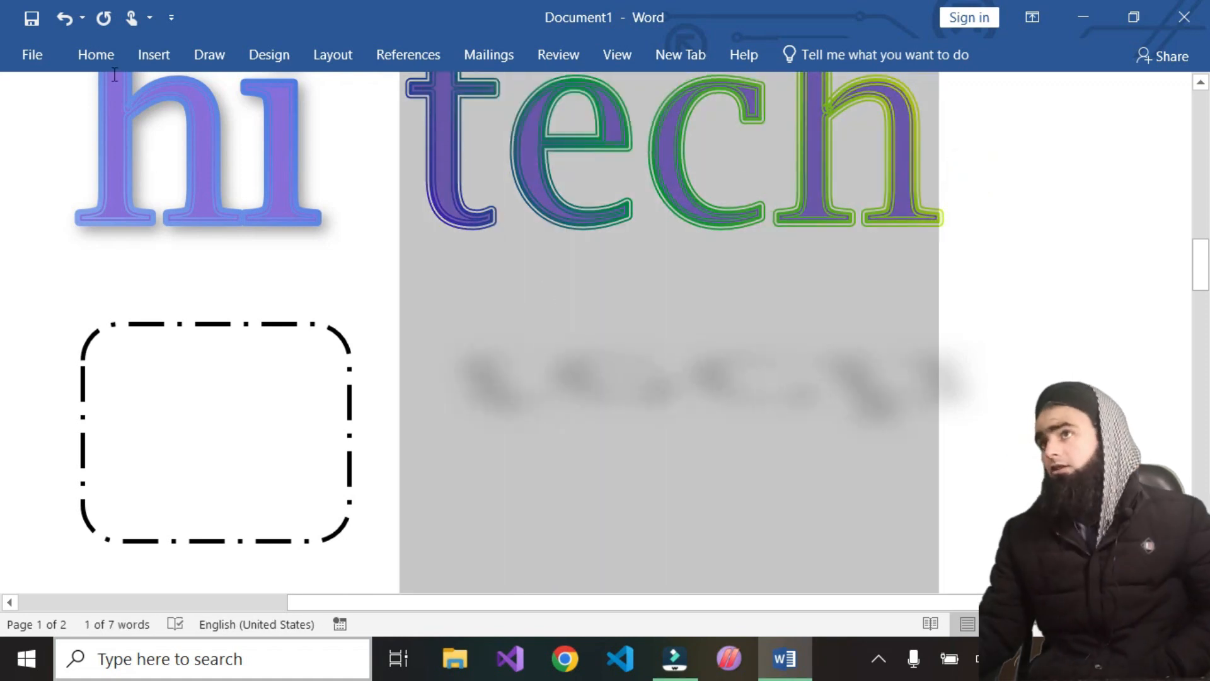
pyautogui.click(82, 54)
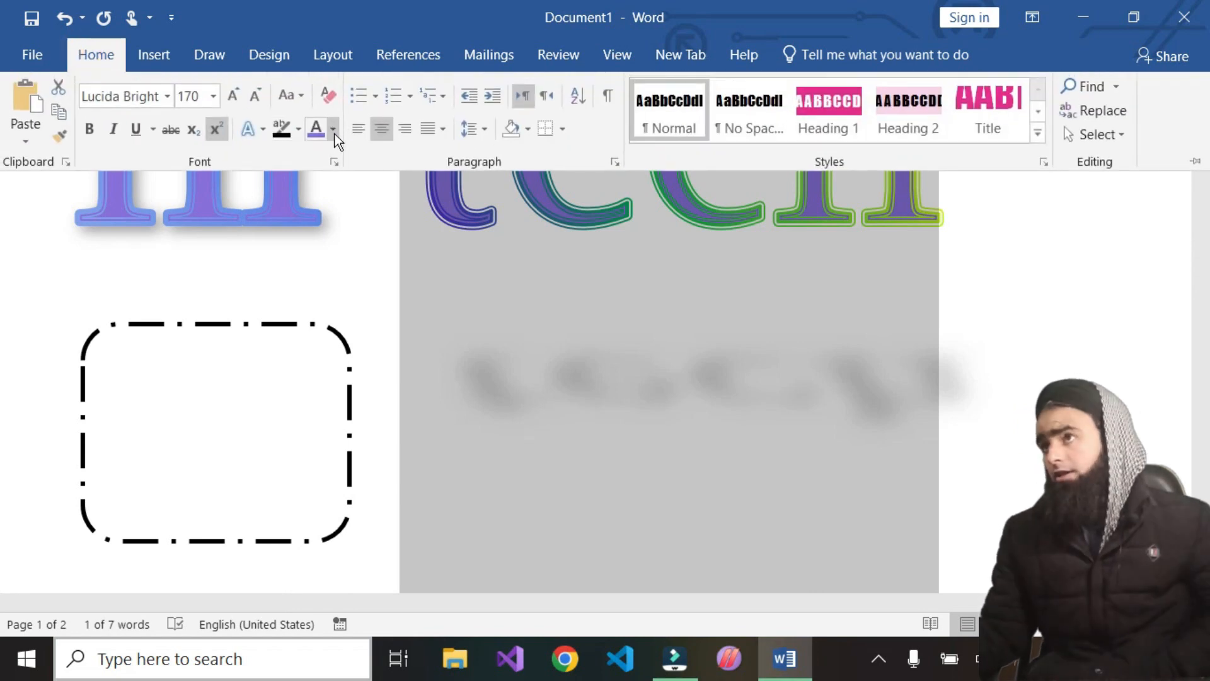
pyautogui.click(269, 134)
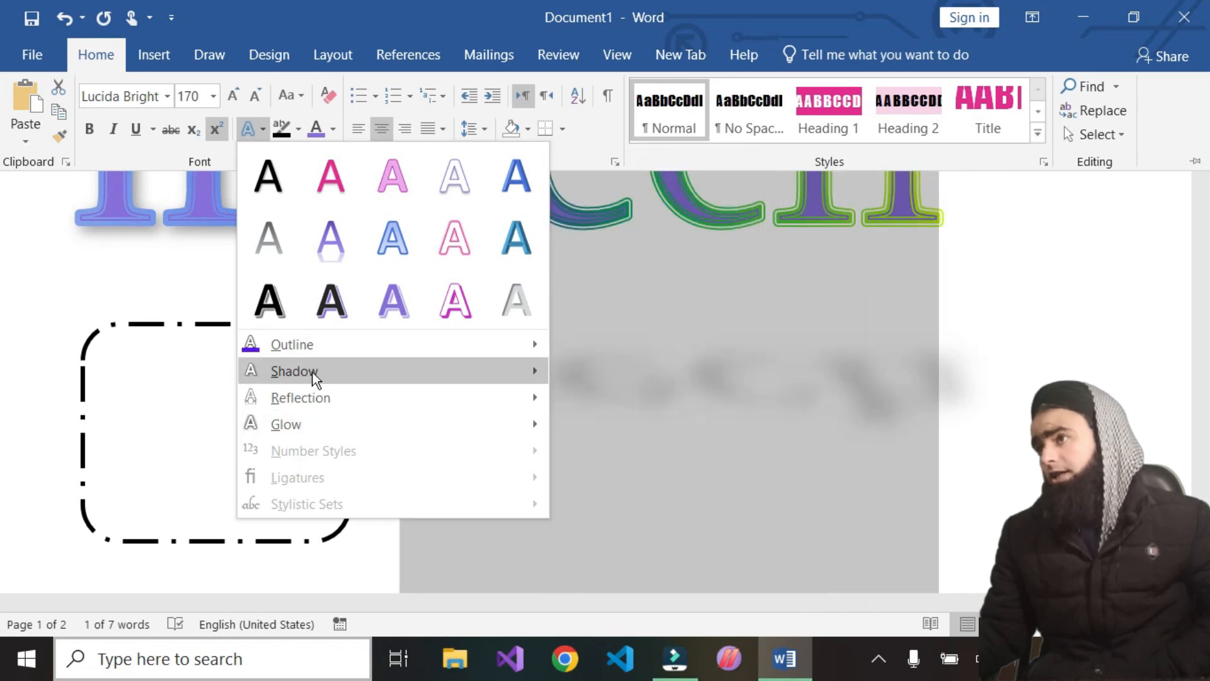
pyautogui.click(608, 609)
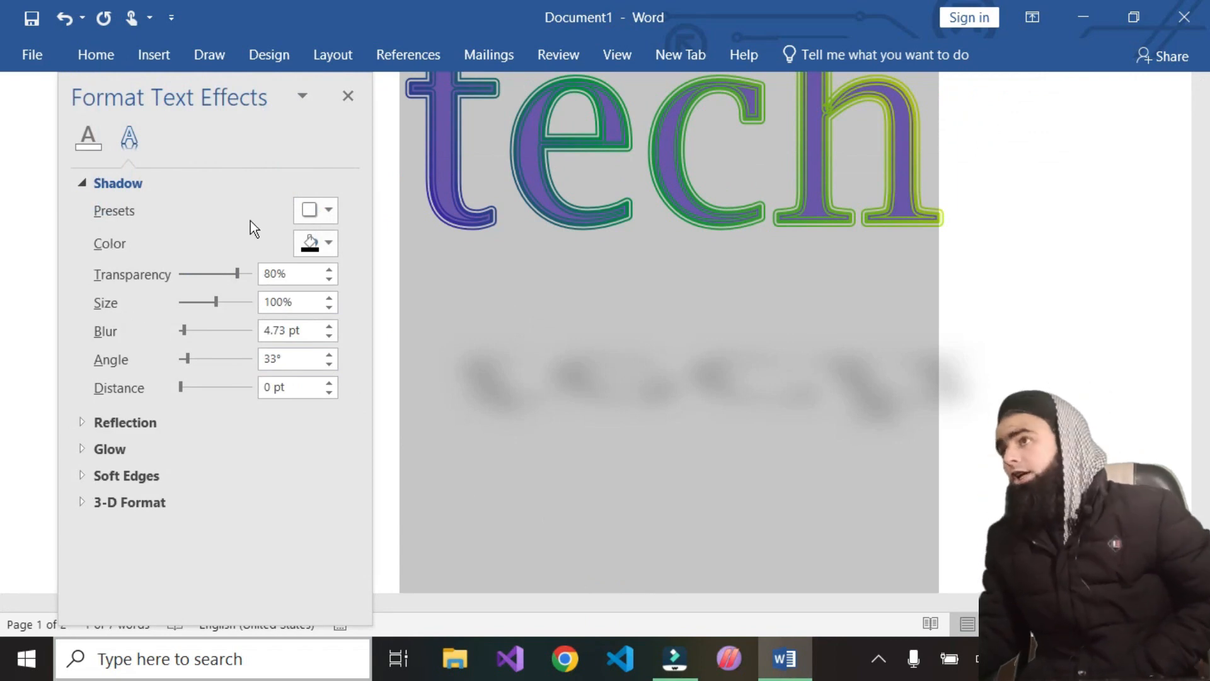
# Browse the shadow presets and set the shadow colour to magenta
pyautogui.click(323, 215)
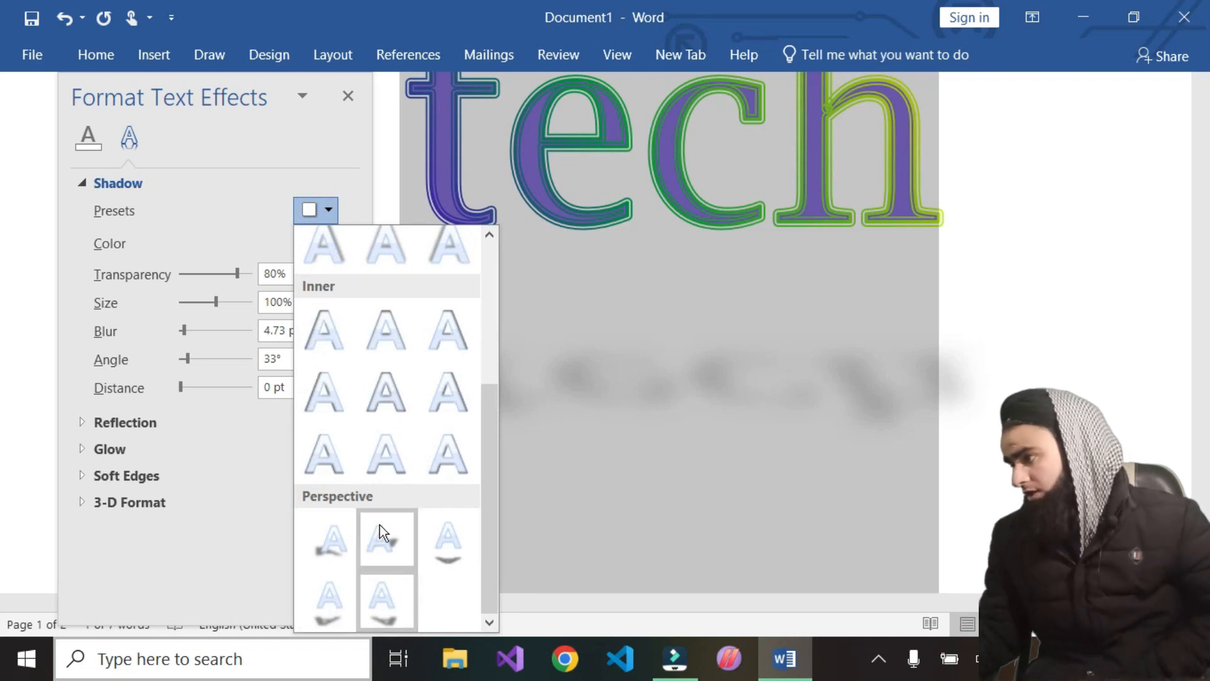
pyautogui.click(180, 214)
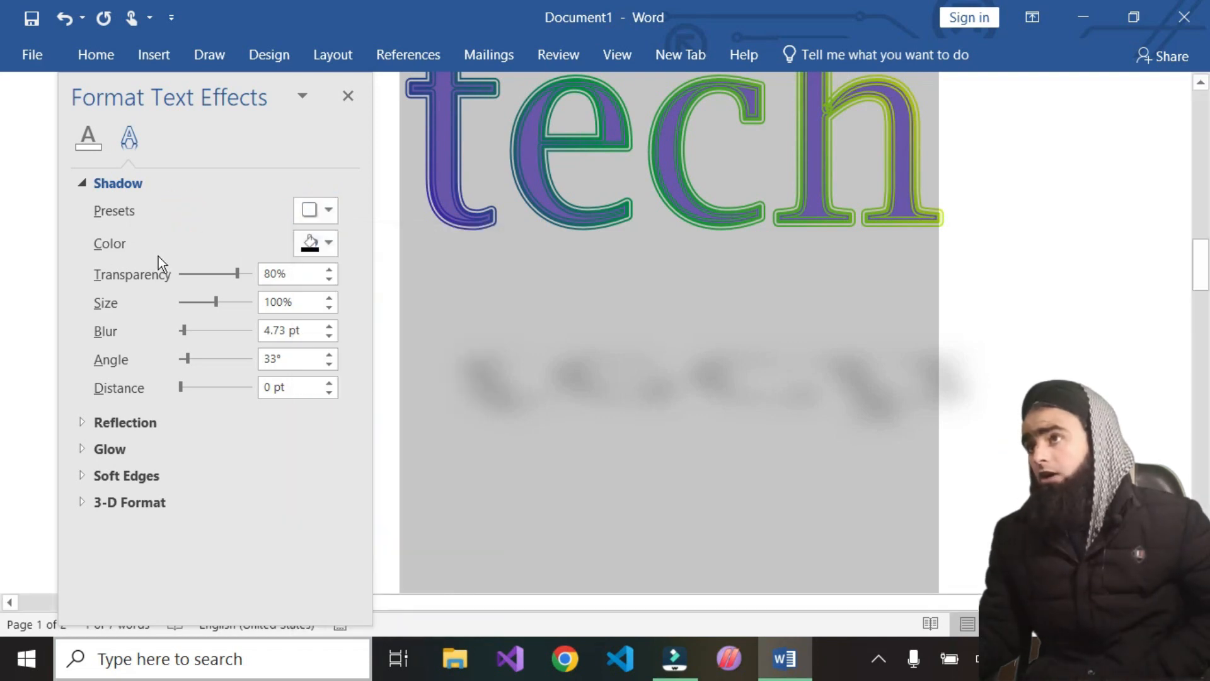
pyautogui.click(329, 243)
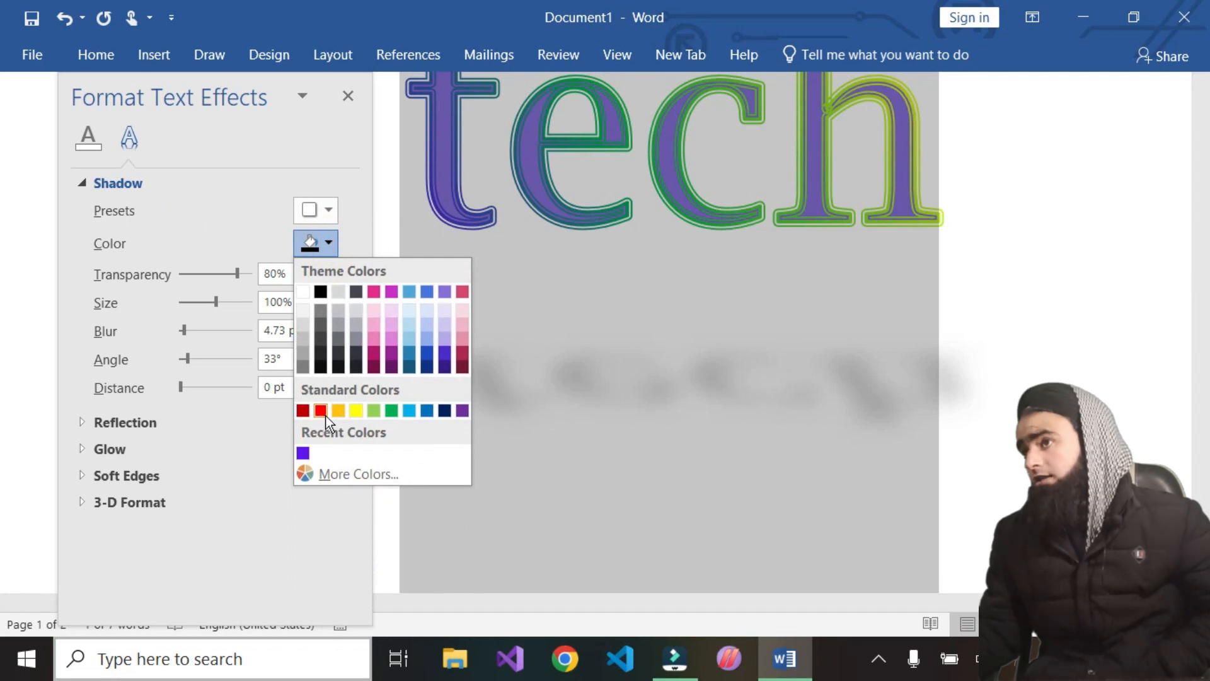
pyautogui.click(395, 290)
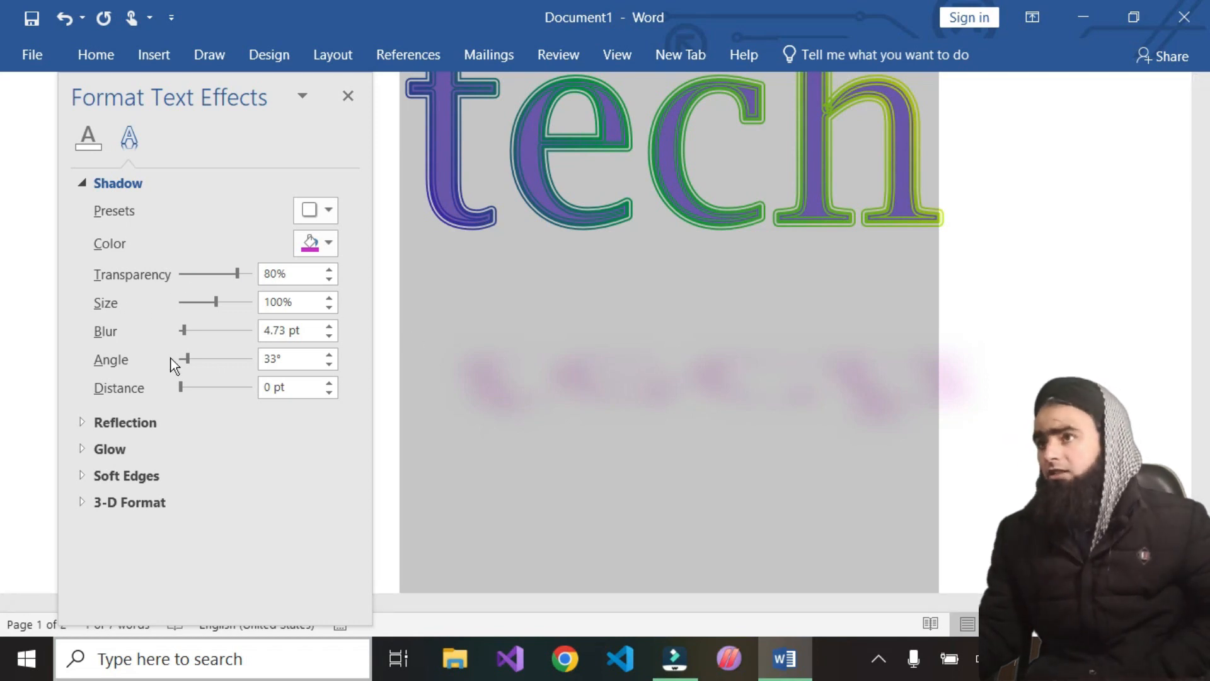
# Set the shadow size to 95% and the blur to 0 pt
pyautogui.moveTo(222, 304)
pyautogui.mouseDown()
pyautogui.moveTo(235, 303)
pyautogui.moveTo(218, 315)
pyautogui.moveTo(227, 311)
pyautogui.mouseUp()
pyautogui.keyDown('ctrl'); pyautogui.scroll(-5, 819, 448); pyautogui.keyUp('ctrl')
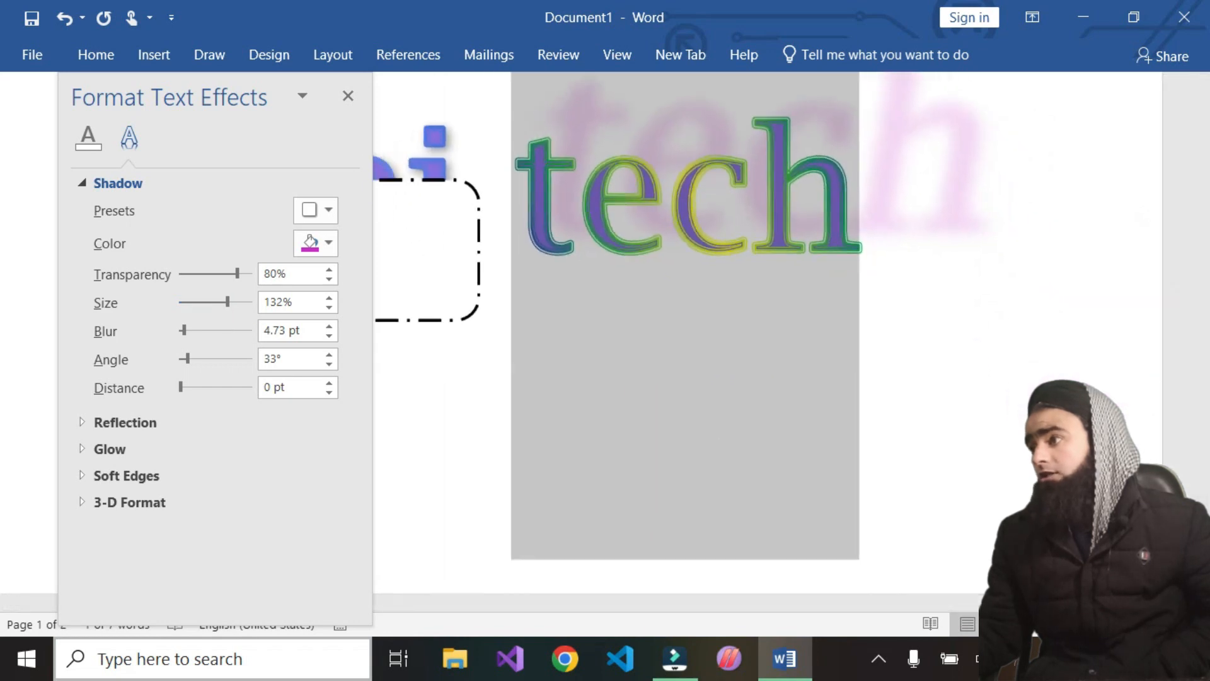
pyautogui.scroll(2, 819, 448)
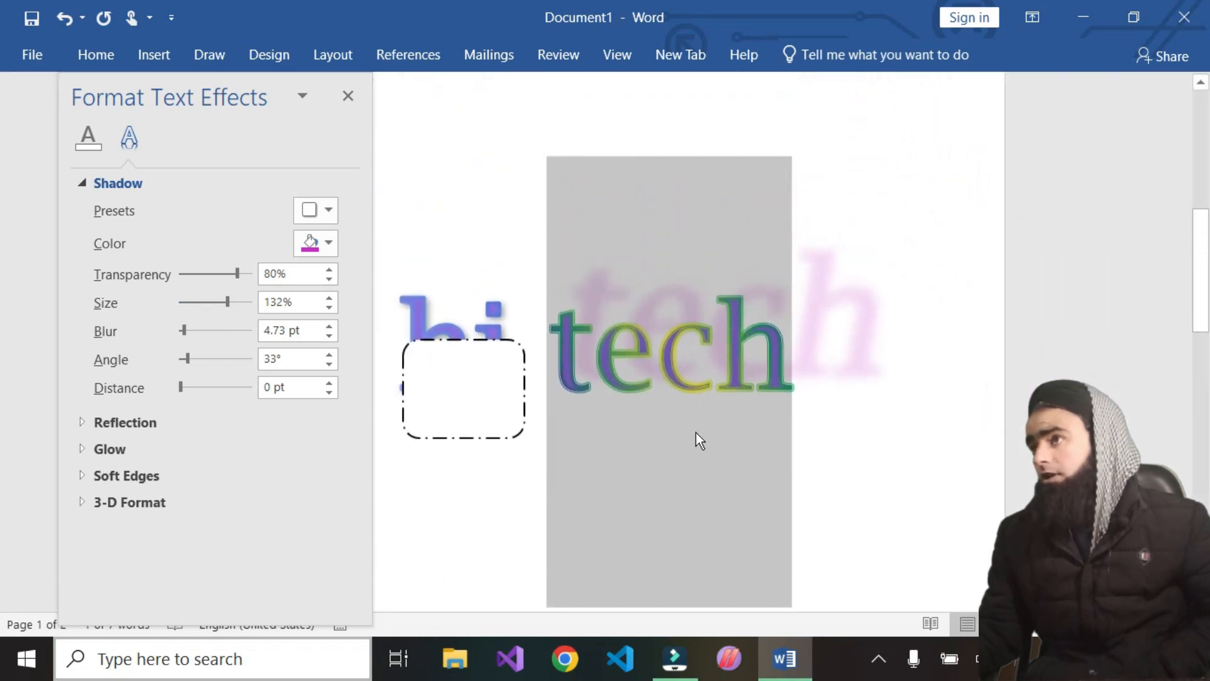
pyautogui.moveTo(227, 298)
pyautogui.mouseDown()
pyautogui.moveTo(189, 315)
pyautogui.moveTo(215, 309)
pyautogui.mouseUp()
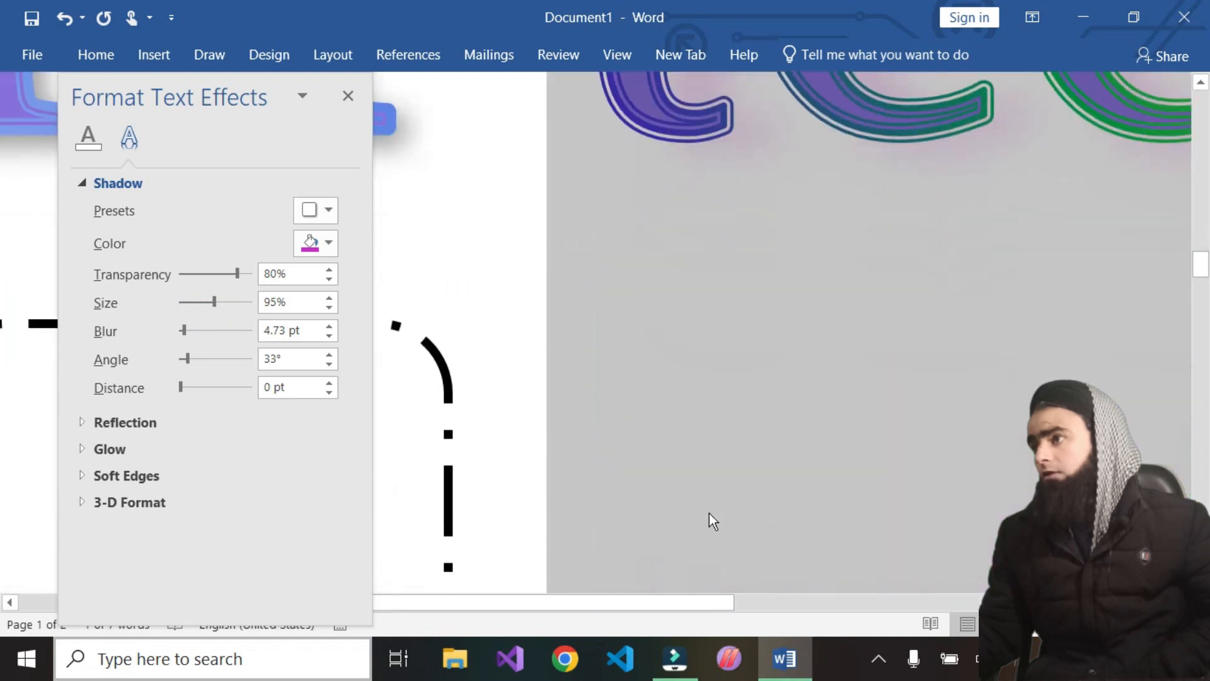
pyautogui.moveTo(557, 607); pyautogui.dragTo(675, 603)
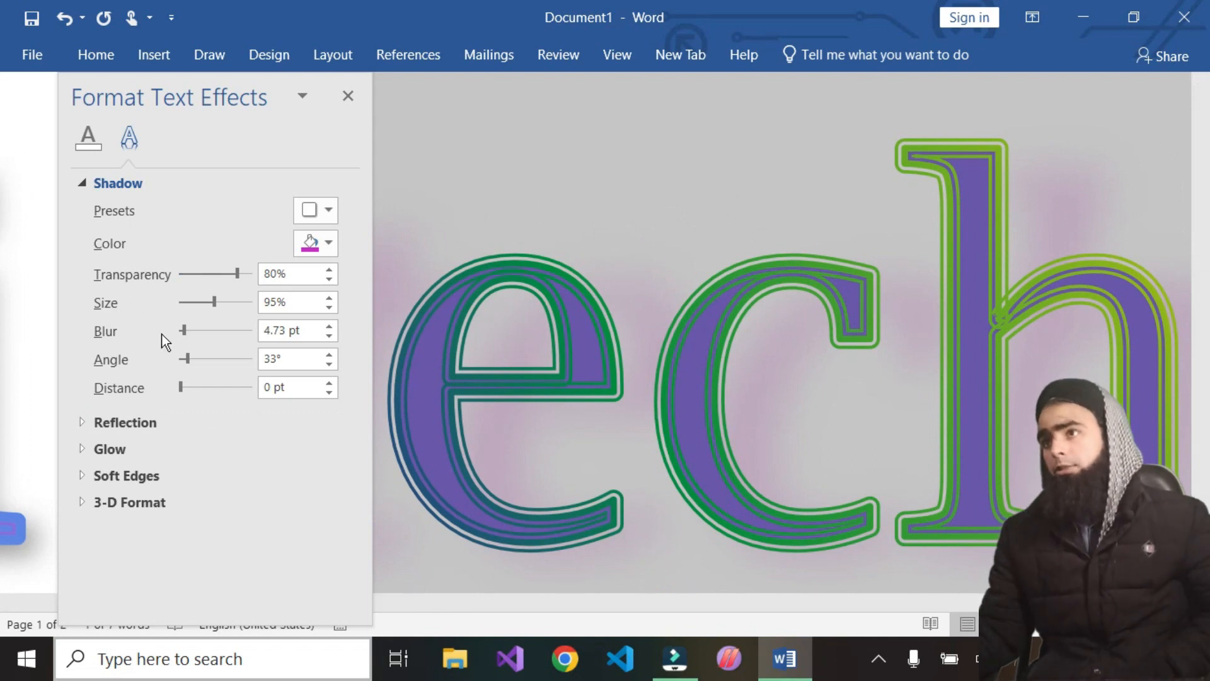
pyautogui.moveTo(184, 334); pyautogui.dragTo(181, 334)
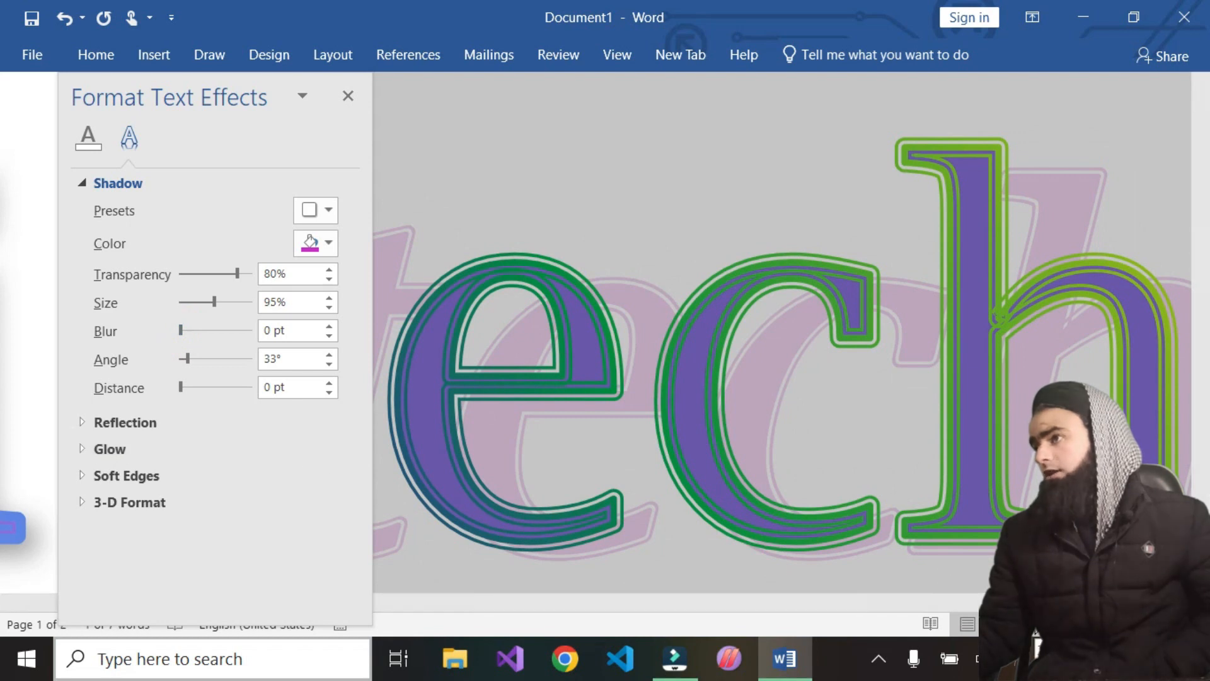
pyautogui.click(1039, 624)
pyautogui.click(1039, 624)
pyautogui.click(1035, 625)
pyautogui.click(1036, 625)
pyautogui.click(1036, 625)
pyautogui.click(1035, 625)
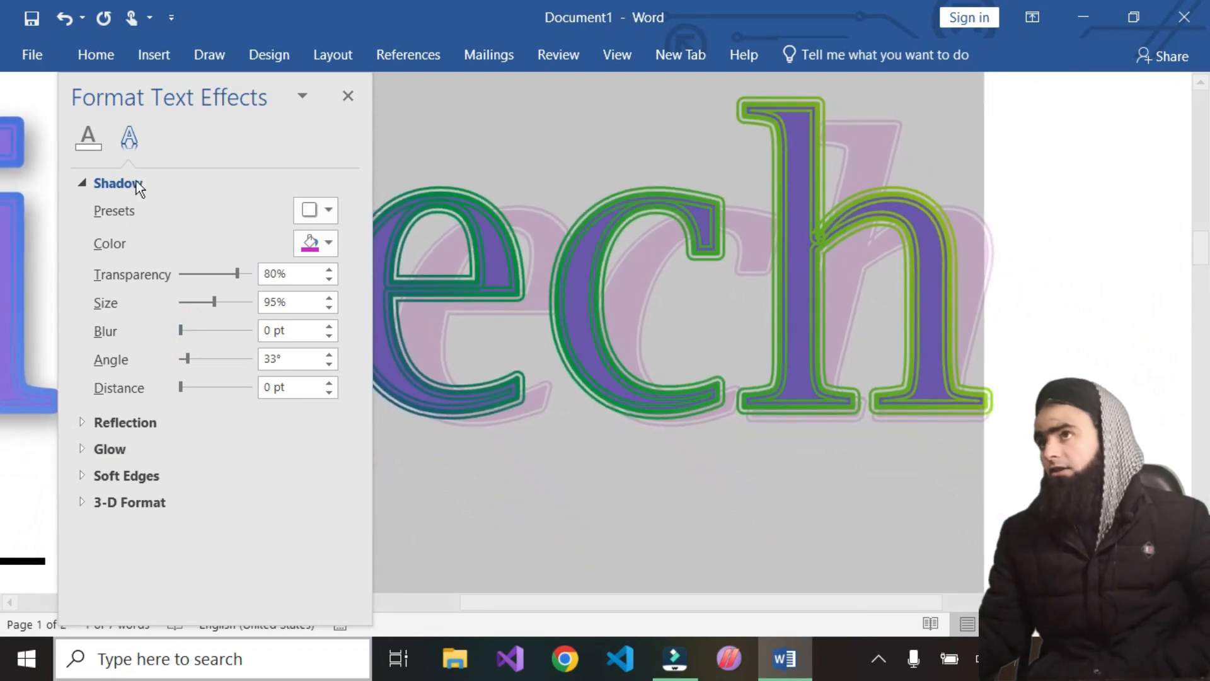
pyautogui.moveTo(141, 78); pyautogui.dragTo(150, 328)
# Raise the shadow blur to 21 pt and bring it back to 0 pt
pyautogui.moveTo(131, 569); pyautogui.dragTo(152, 562)
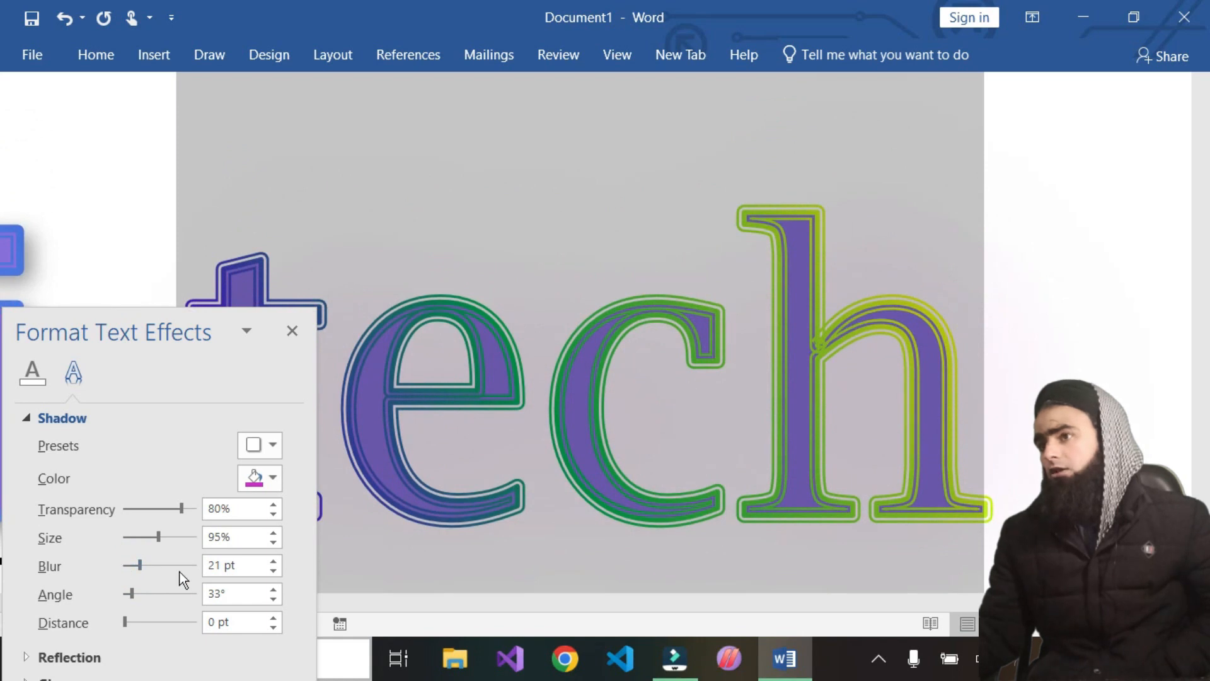
pyautogui.click(144, 564)
pyautogui.click(136, 564)
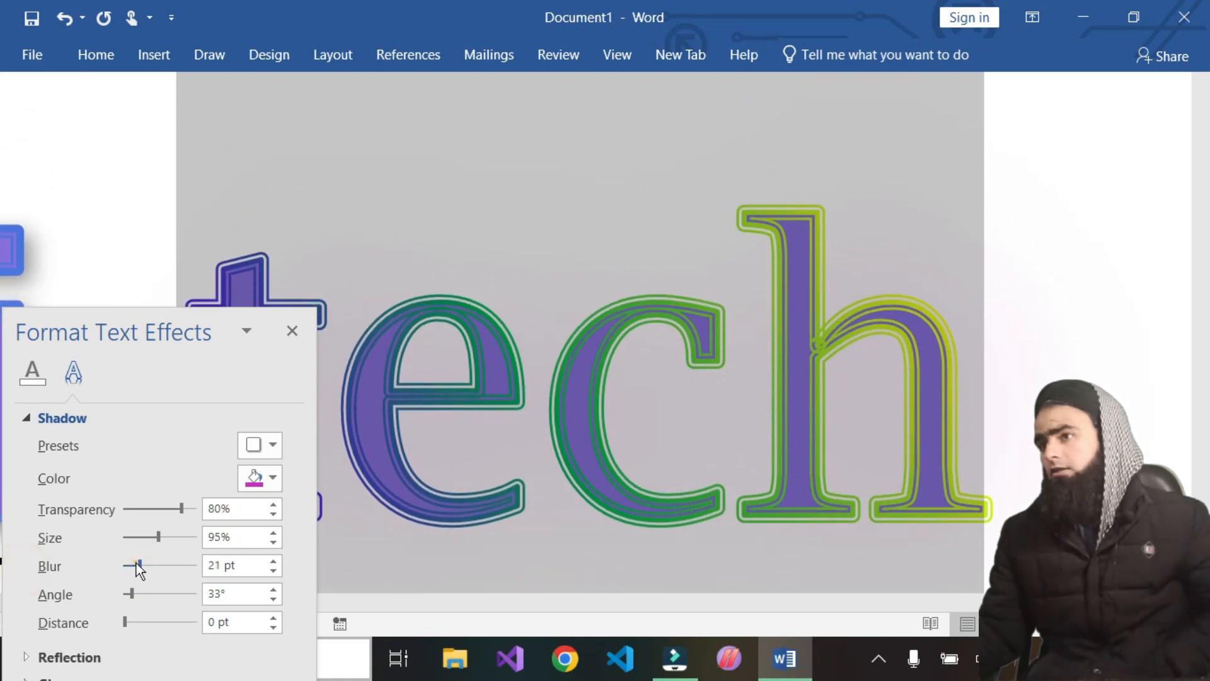
pyautogui.click(126, 564)
pyautogui.click(126, 563)
pyautogui.moveTo(136, 565); pyautogui.dragTo(121, 565)
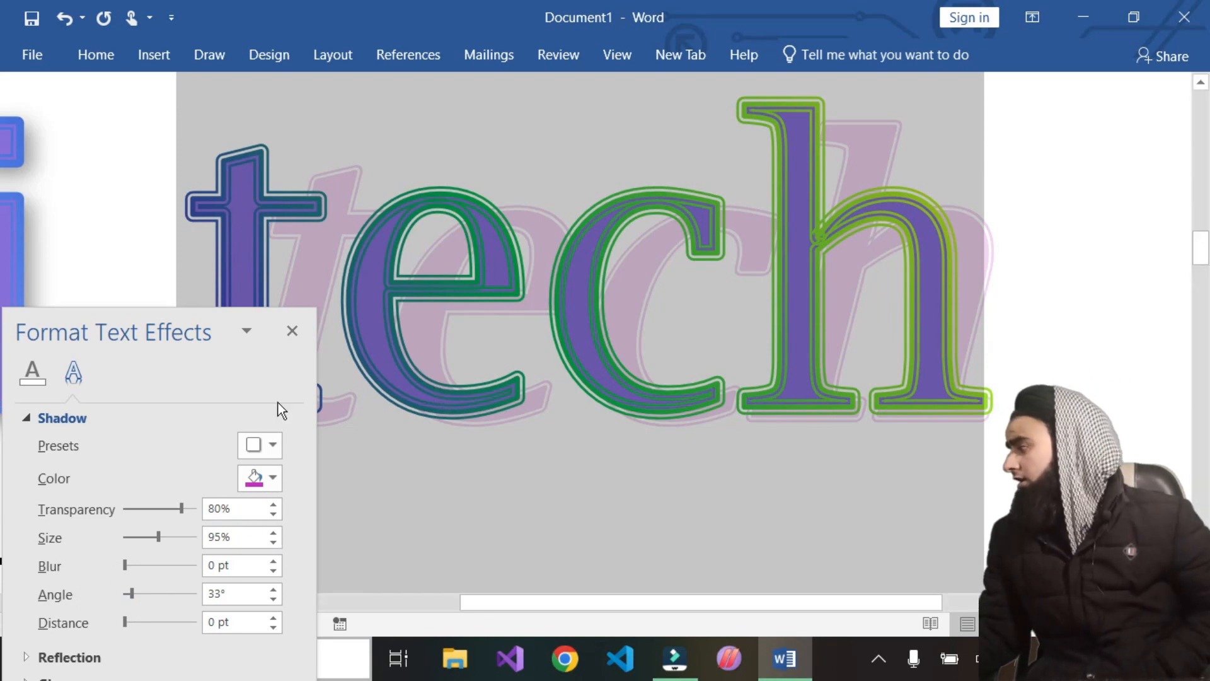
# Set the shadow angle to 330°
pyautogui.click(268, 600)
pyautogui.click(270, 603)
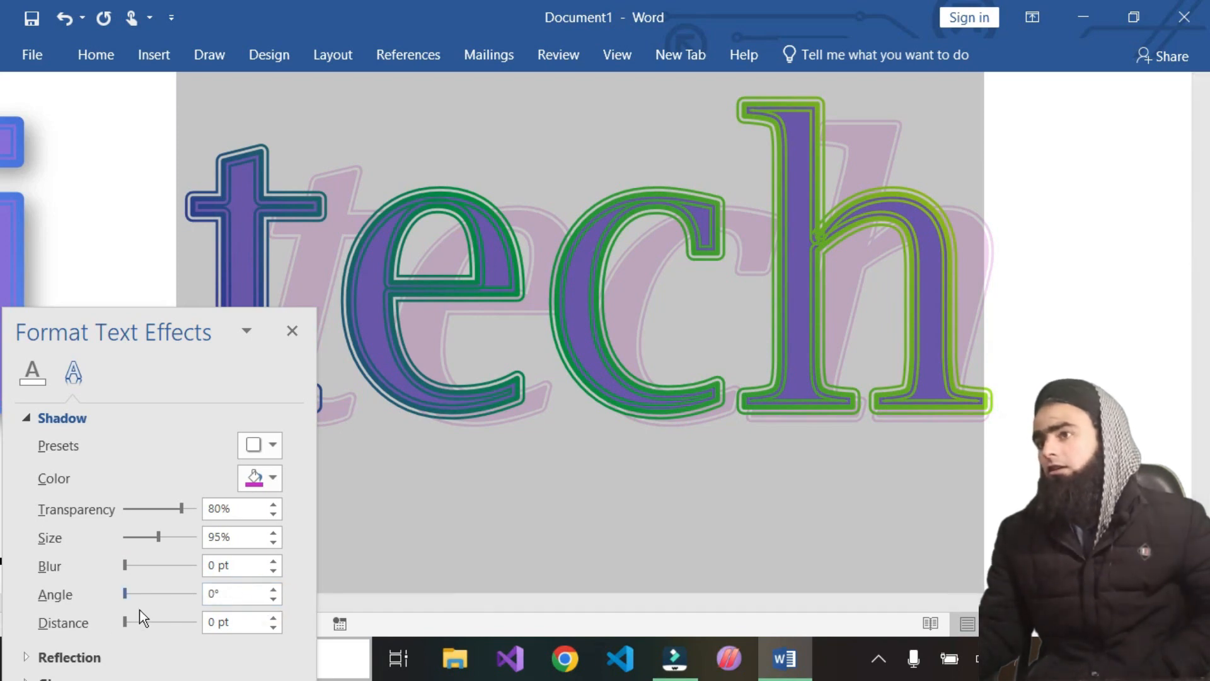
pyautogui.moveTo(123, 596); pyautogui.dragTo(65, 565)
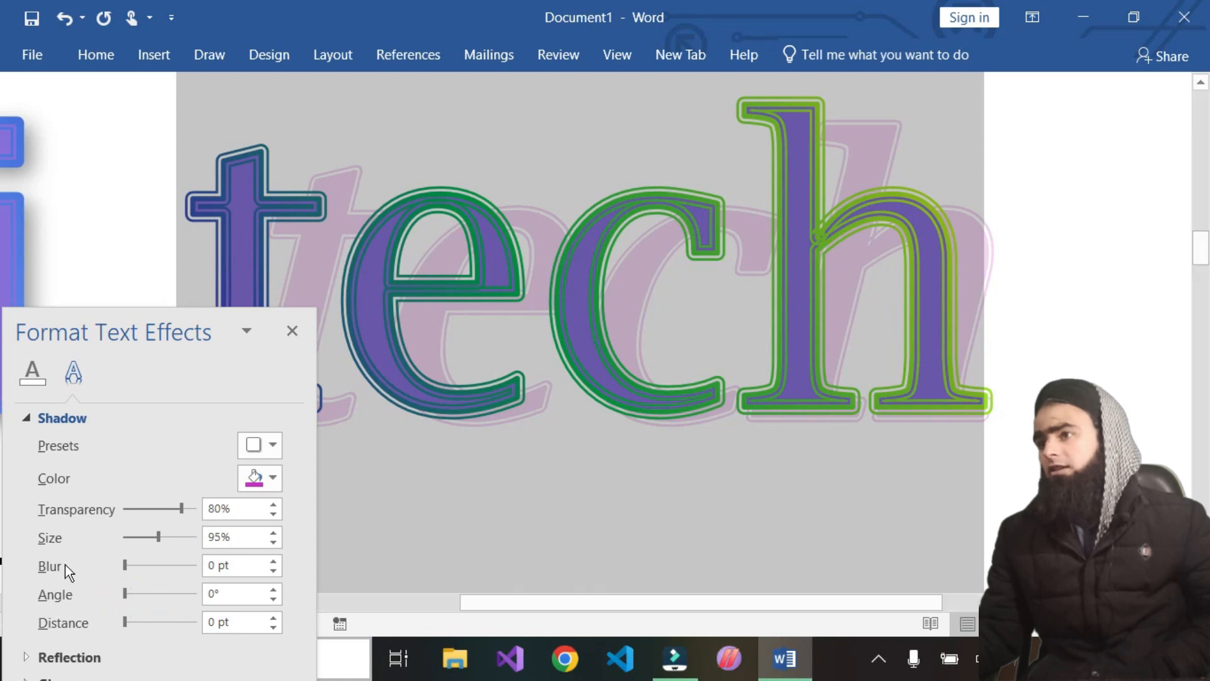
pyautogui.click(585, 357)
pyautogui.click(993, 310)
pyautogui.moveTo(867, 310); pyautogui.dragTo(213, 311)
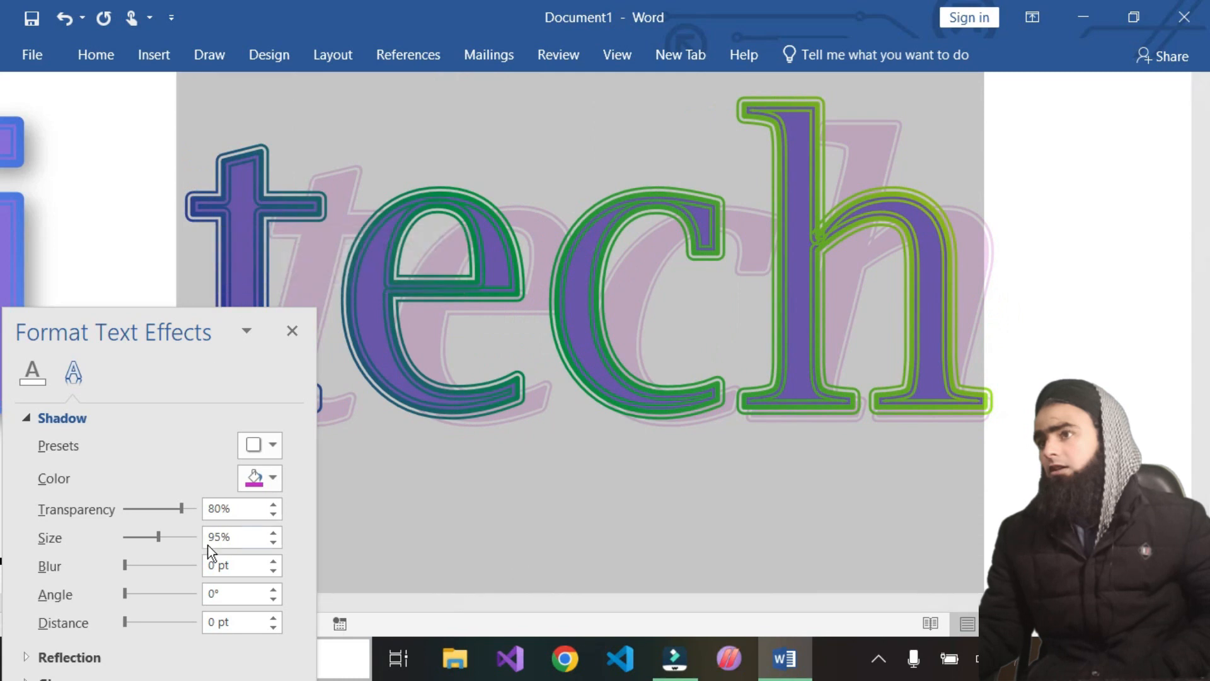
pyautogui.click(278, 592)
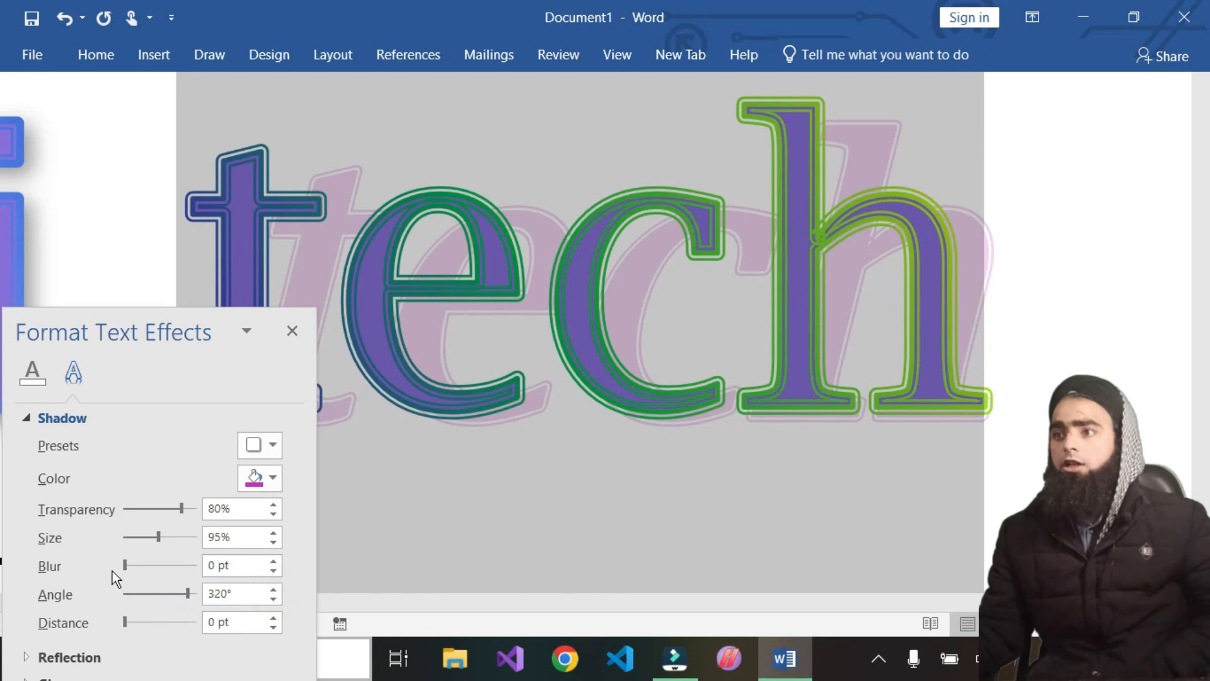
pyautogui.moveTo(135, 567)
pyautogui.mouseDown()
pyautogui.moveTo(149, 568)
pyautogui.moveTo(132, 569)
pyautogui.mouseUp()
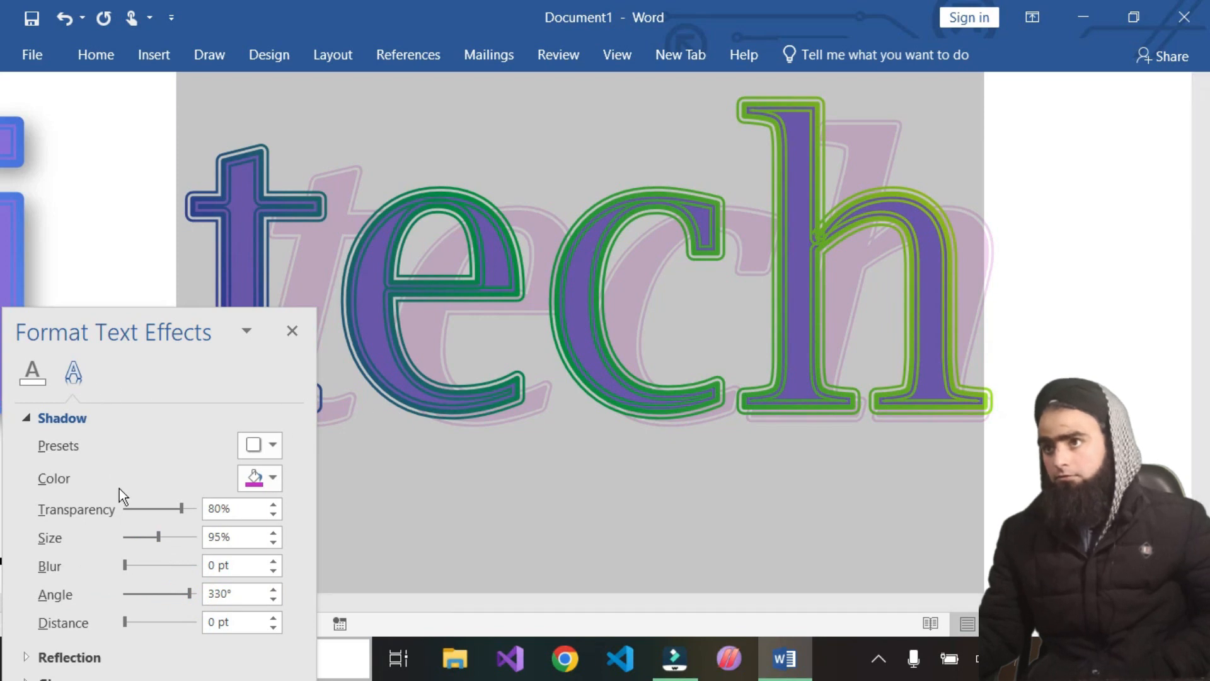
# Apply the first Perspective shadow preset to the tech text
pyautogui.click(267, 447)
pyautogui.scroll(-3, 266, 372)
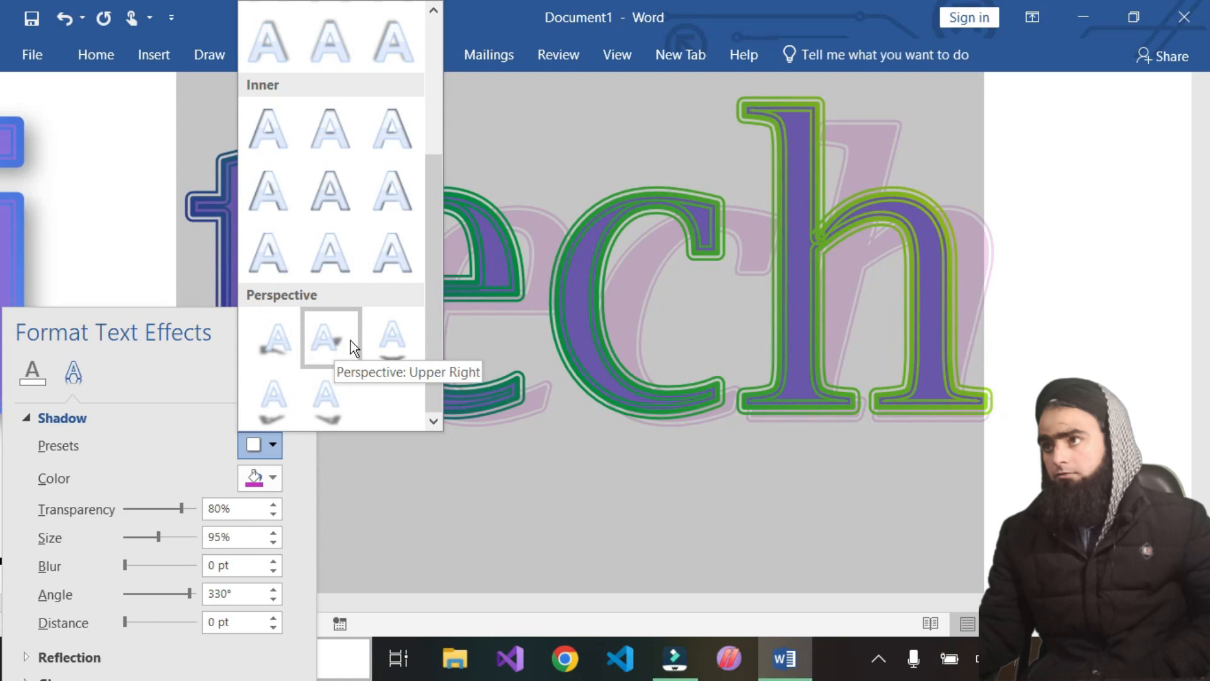
pyautogui.click(263, 334)
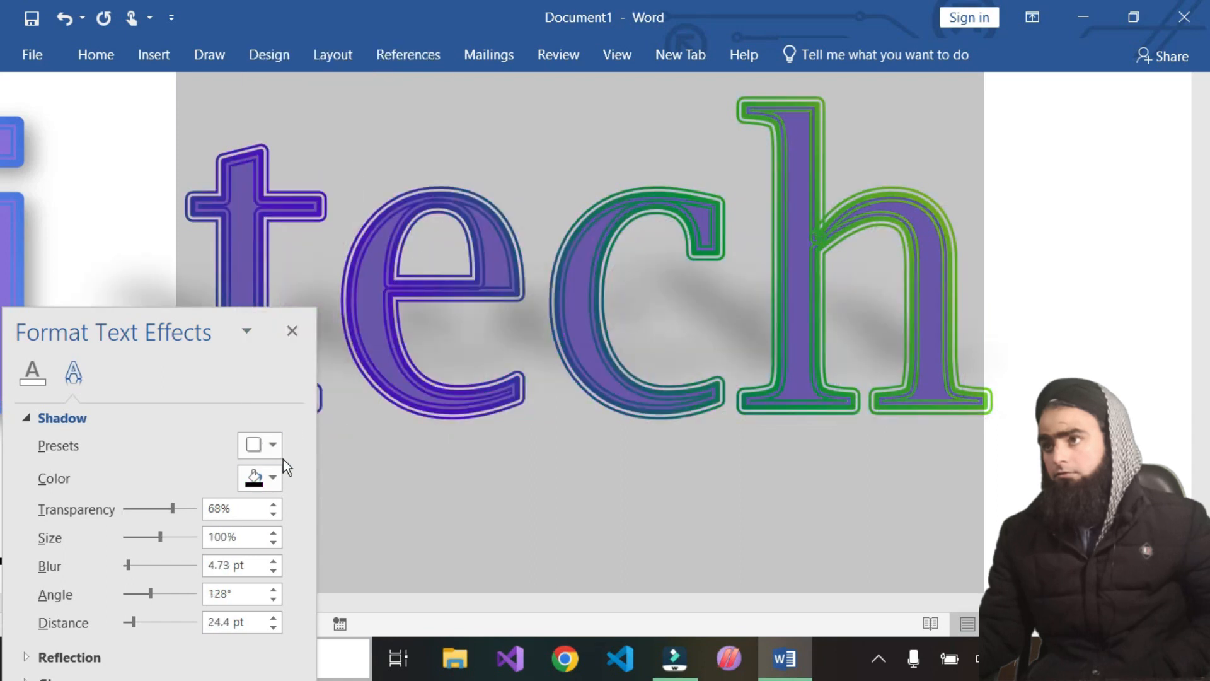
# Set the shadow colour to red, blur to 0 pt, angle to 86° and distance to 41 pt, then close the pane
pyautogui.click(272, 477)
pyautogui.click(269, 394)
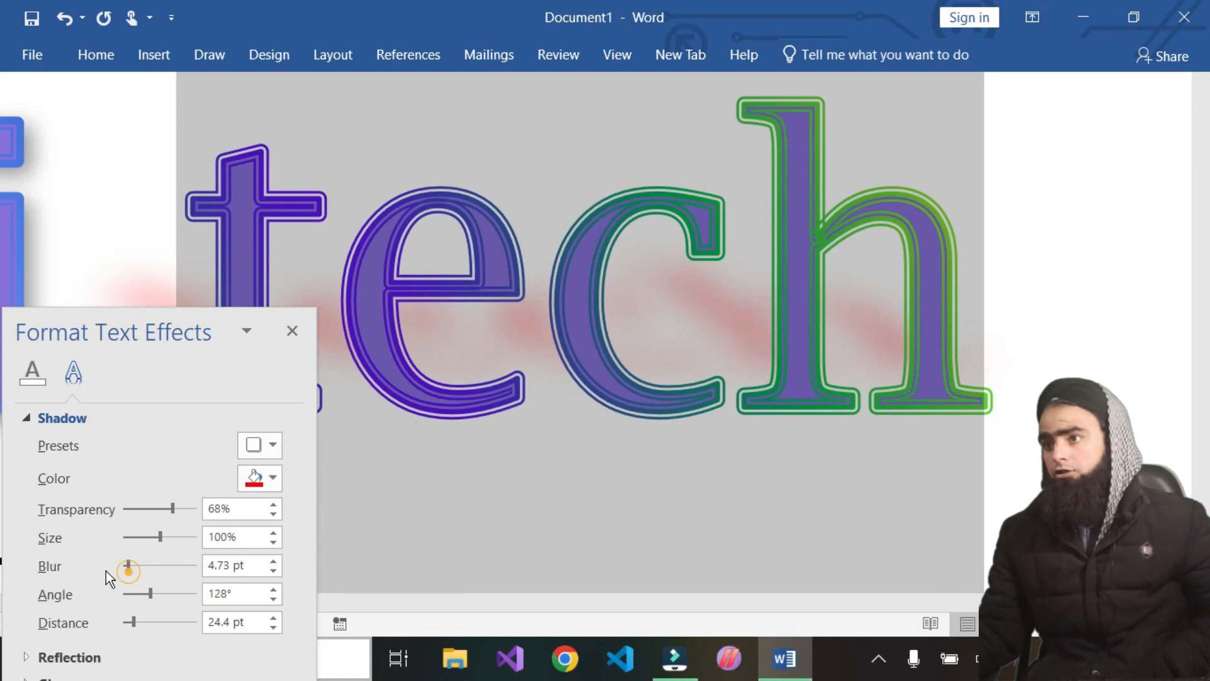
pyautogui.moveTo(134, 563)
pyautogui.mouseDown()
pyautogui.moveTo(59, 572)
pyautogui.moveTo(126, 566)
pyautogui.mouseUp()
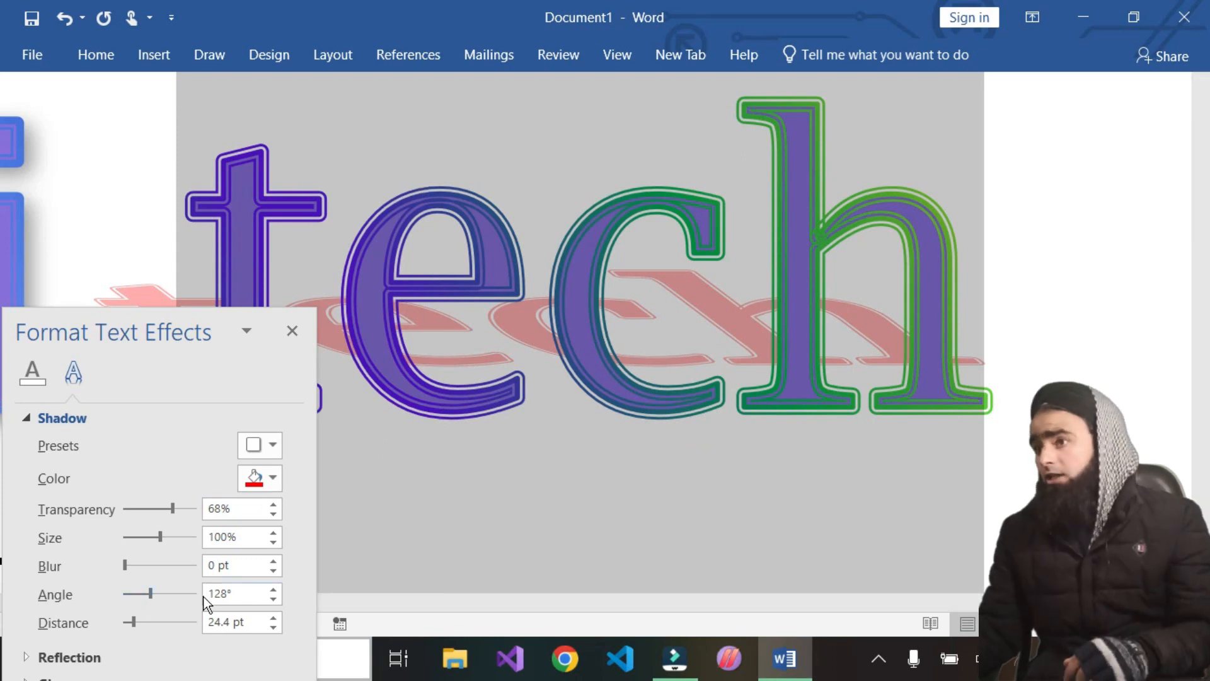
pyautogui.moveTo(154, 600)
pyautogui.mouseDown()
pyautogui.moveTo(131, 596)
pyautogui.moveTo(183, 591)
pyautogui.moveTo(121, 599)
pyautogui.moveTo(193, 594)
pyautogui.moveTo(128, 596)
pyautogui.moveTo(148, 595)
pyautogui.mouseUp()
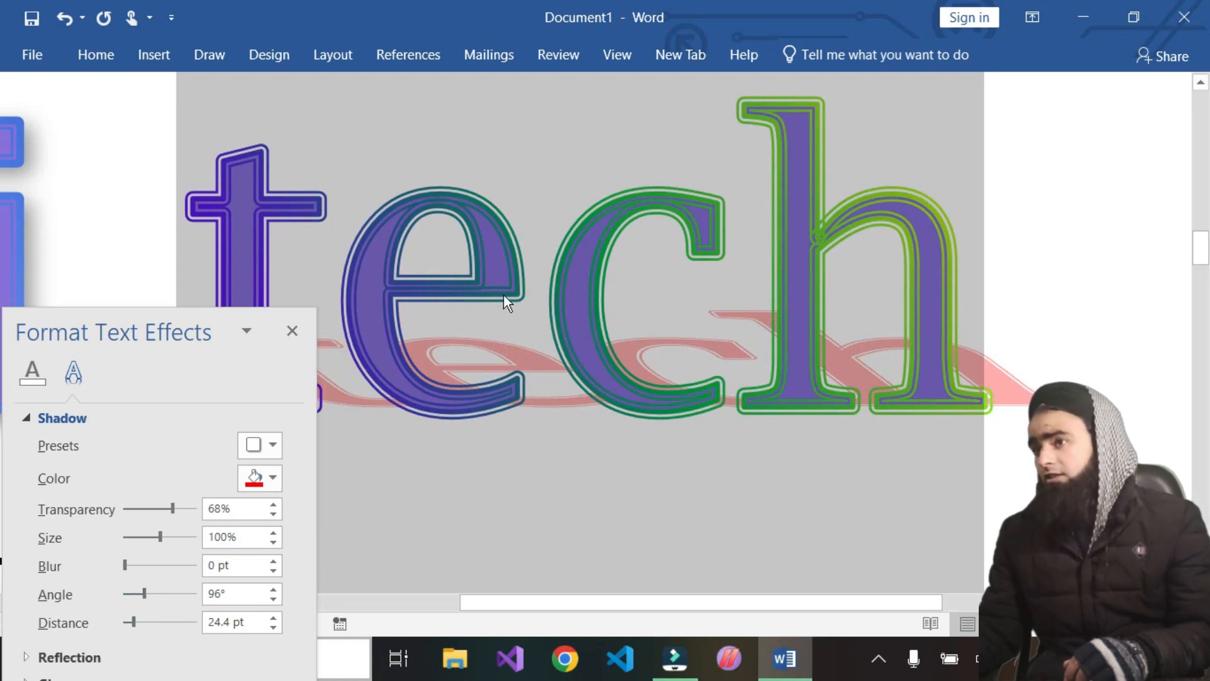
pyautogui.moveTo(138, 624); pyautogui.dragTo(157, 589)
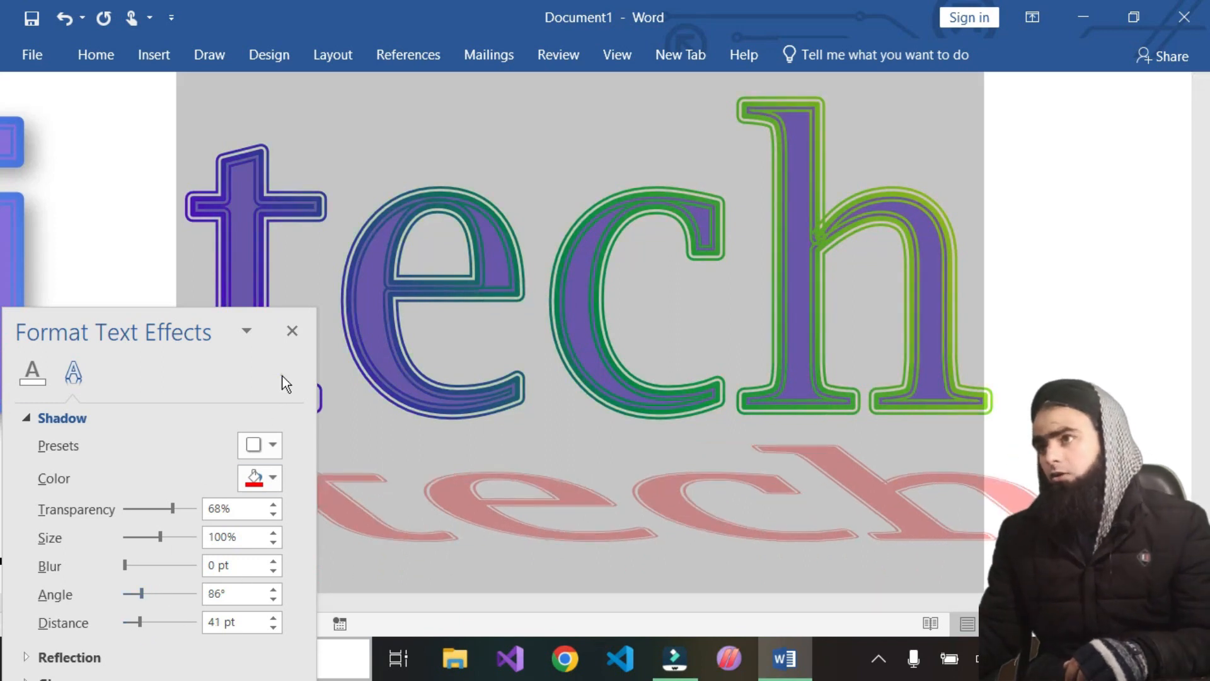
pyautogui.moveTo(172, 322); pyautogui.dragTo(177, 139)
pyautogui.click(294, 150)
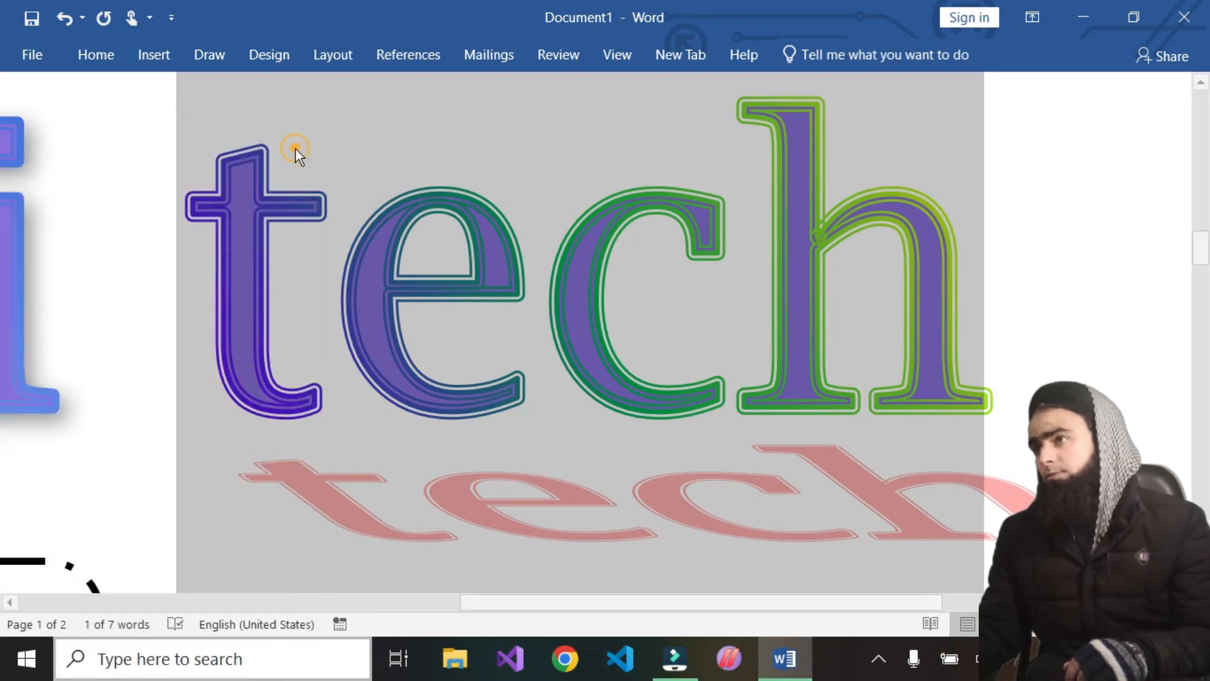
# Remove the shadow from the tech text
pyautogui.click(93, 60)
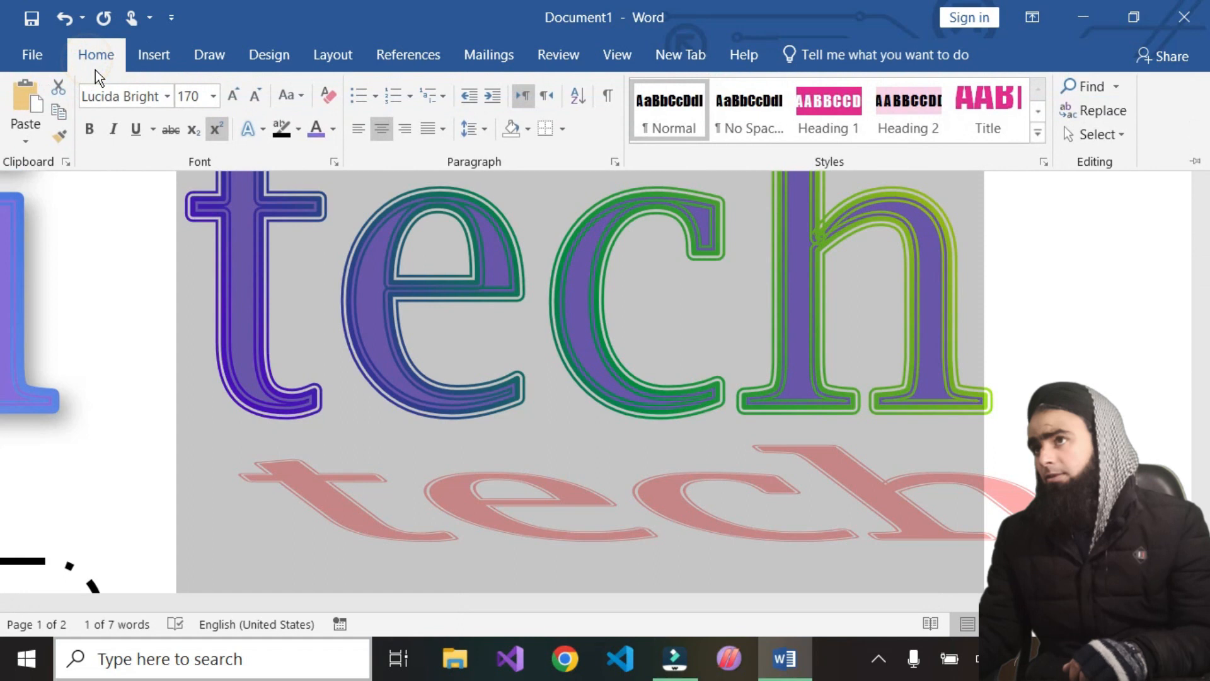
pyautogui.click(262, 129)
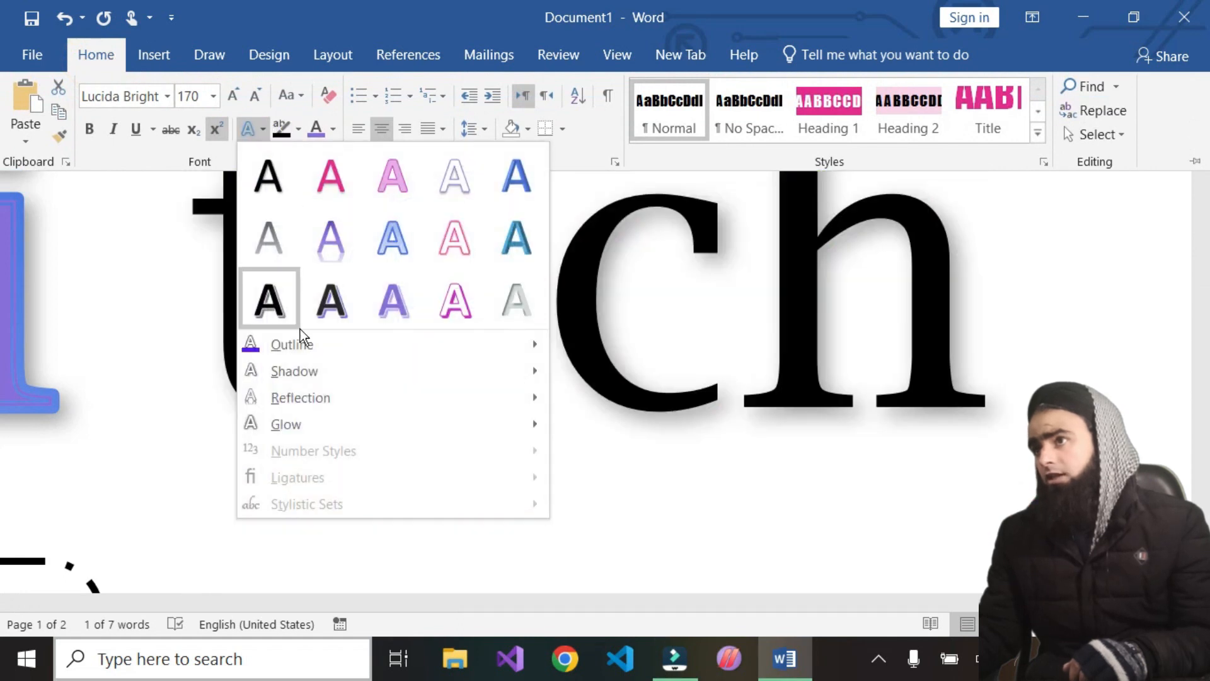
pyautogui.moveTo(296, 400)
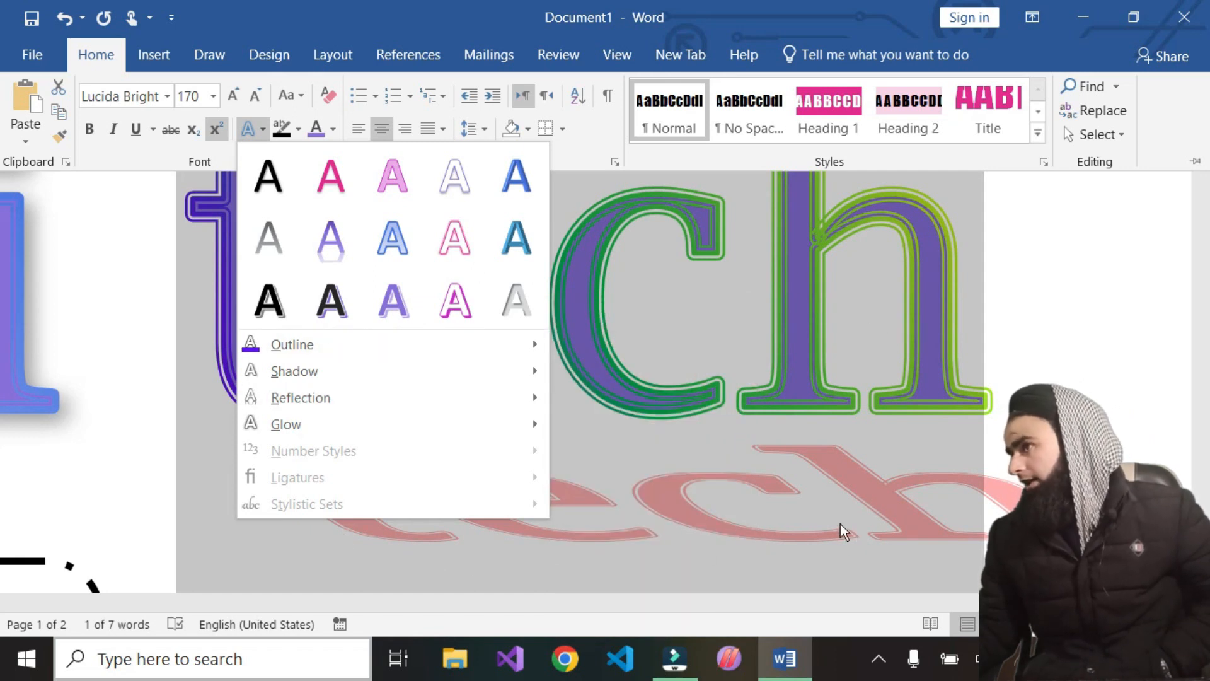
pyautogui.moveTo(351, 406)
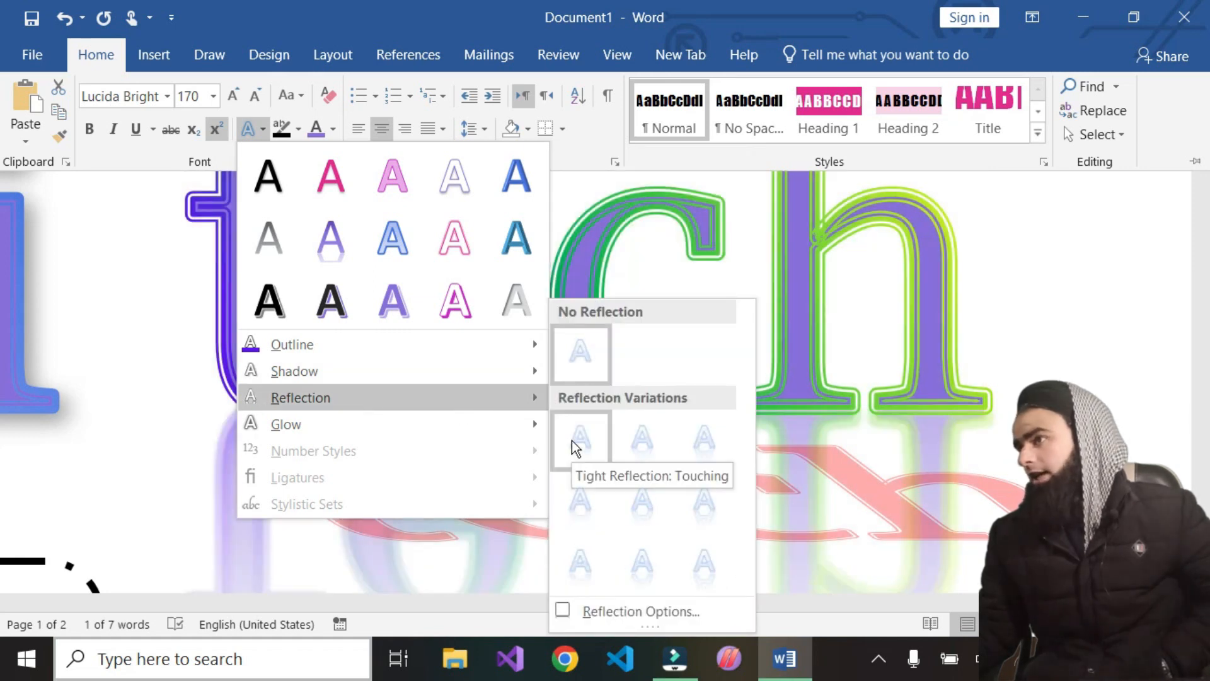
pyautogui.moveTo(482, 376)
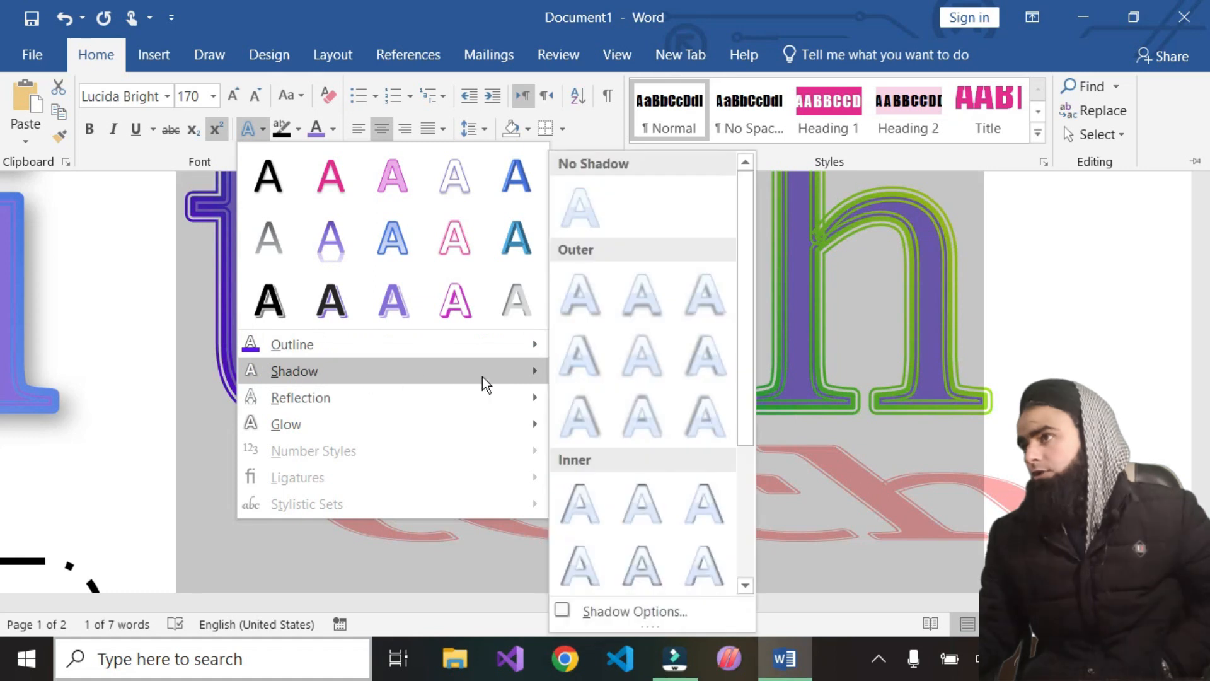
pyautogui.click(589, 224)
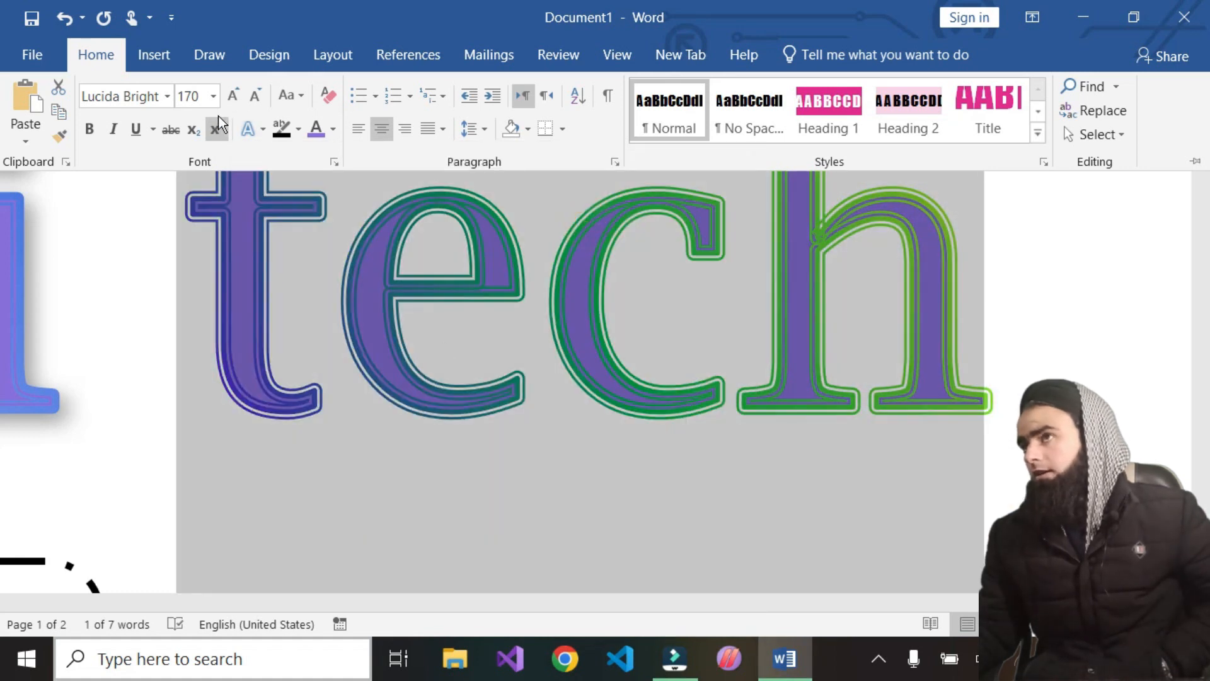
# Apply the Tight Reflection: Touching preset to the tech text
pyautogui.click(258, 128)
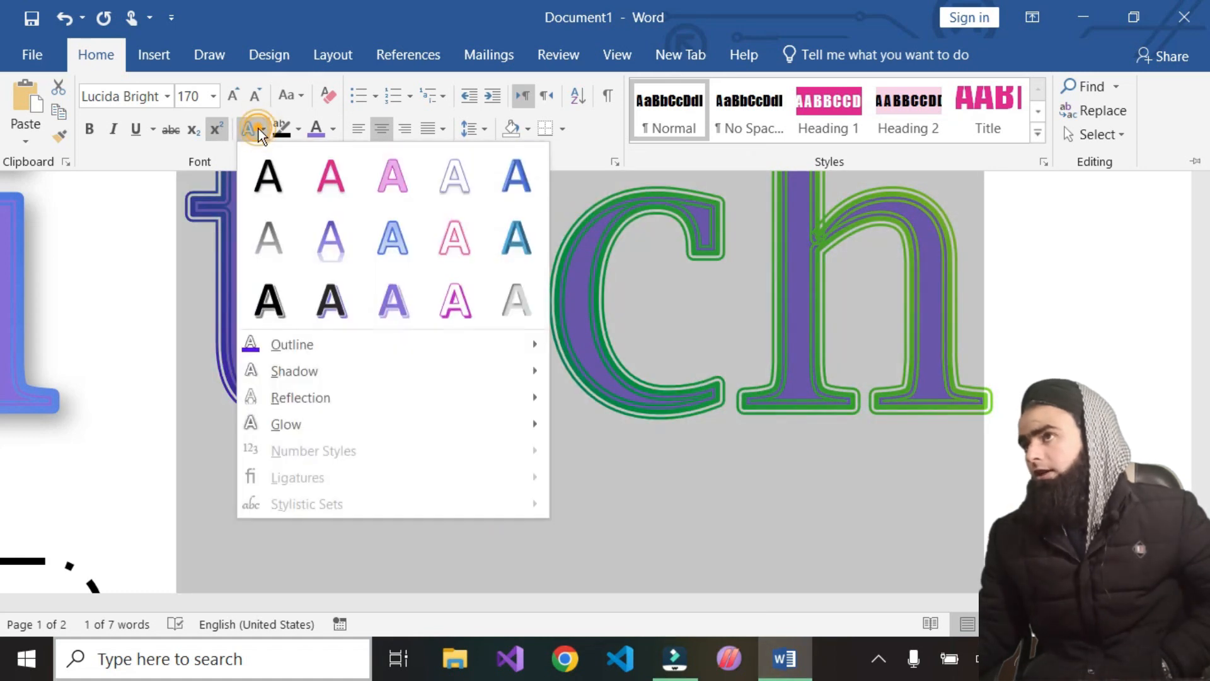
pyautogui.moveTo(285, 371)
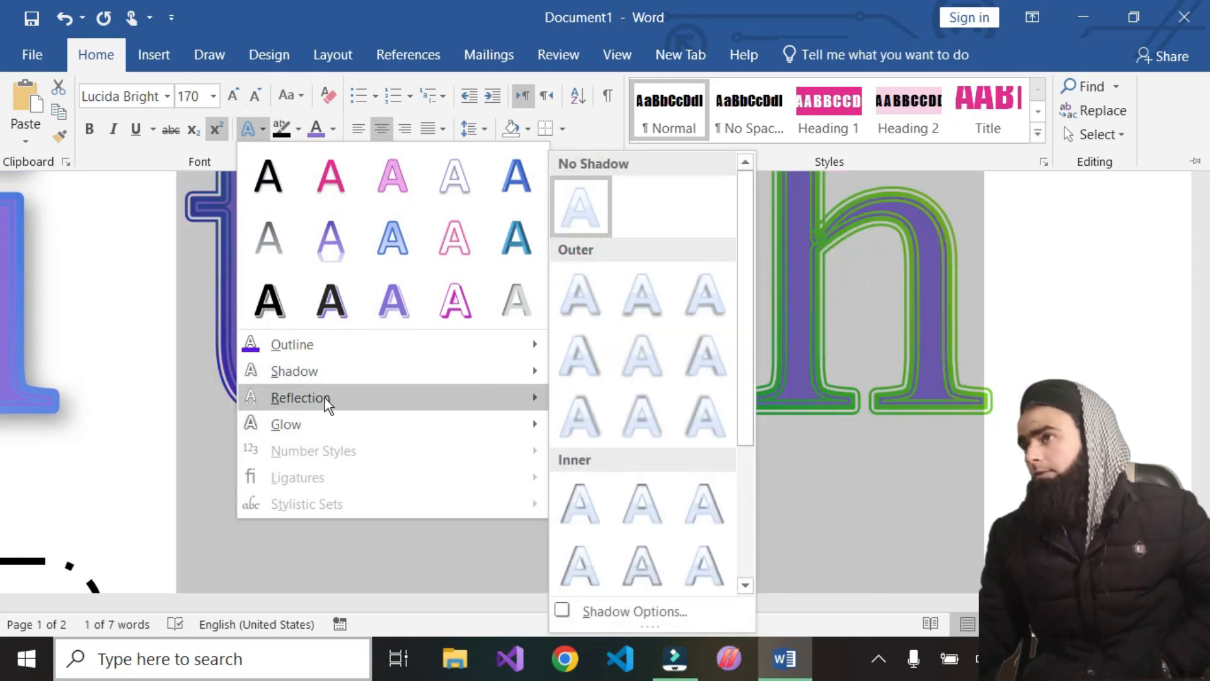
pyautogui.moveTo(533, 398)
pyautogui.click(581, 437)
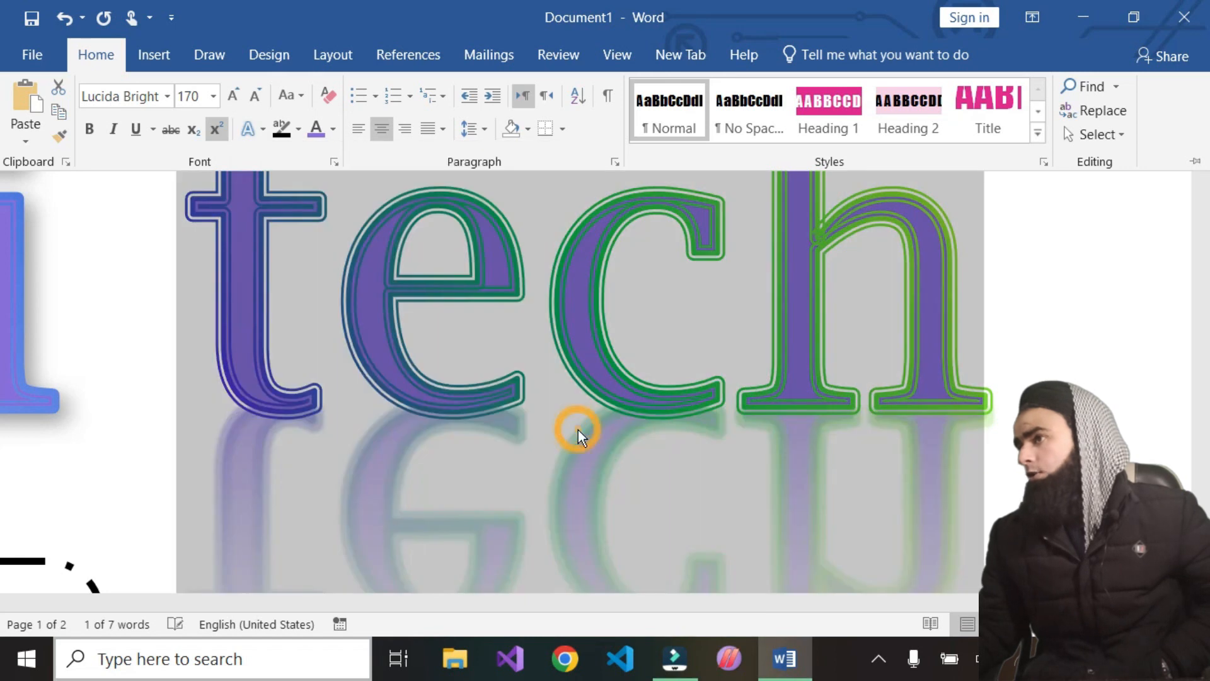
# Apply the Full Reflection: 4 pt offset reflection preset to the tech text
pyautogui.scroll(-2, 484, 489)
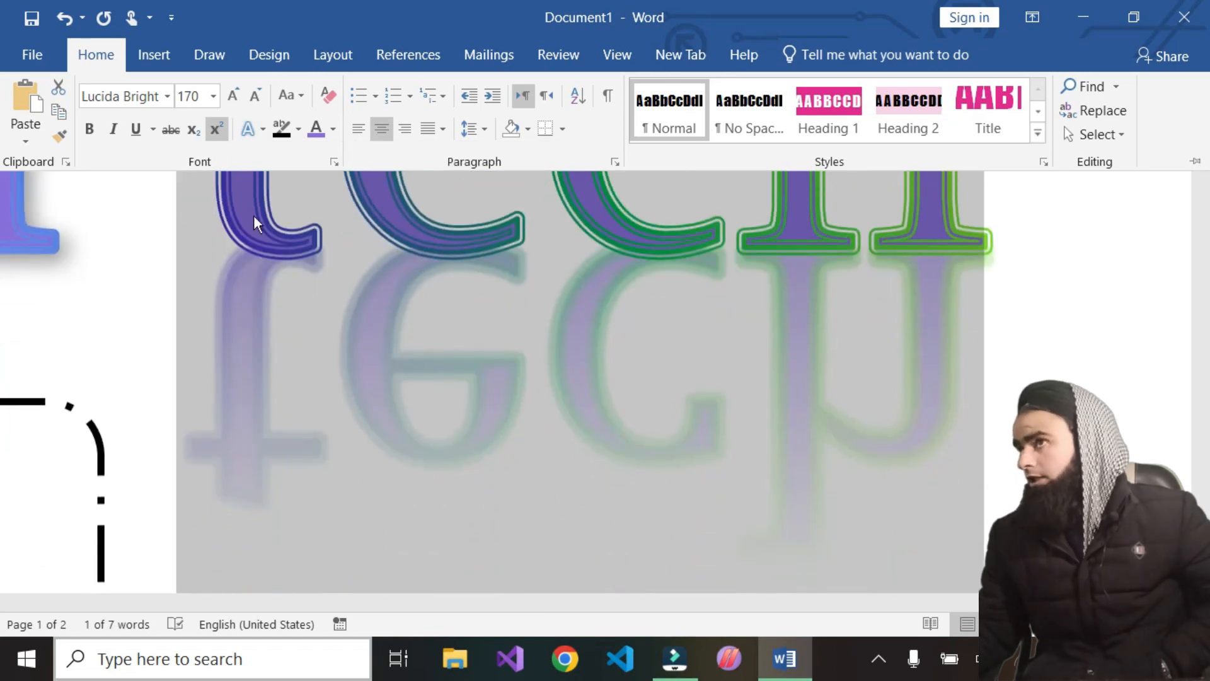
pyautogui.click(262, 127)
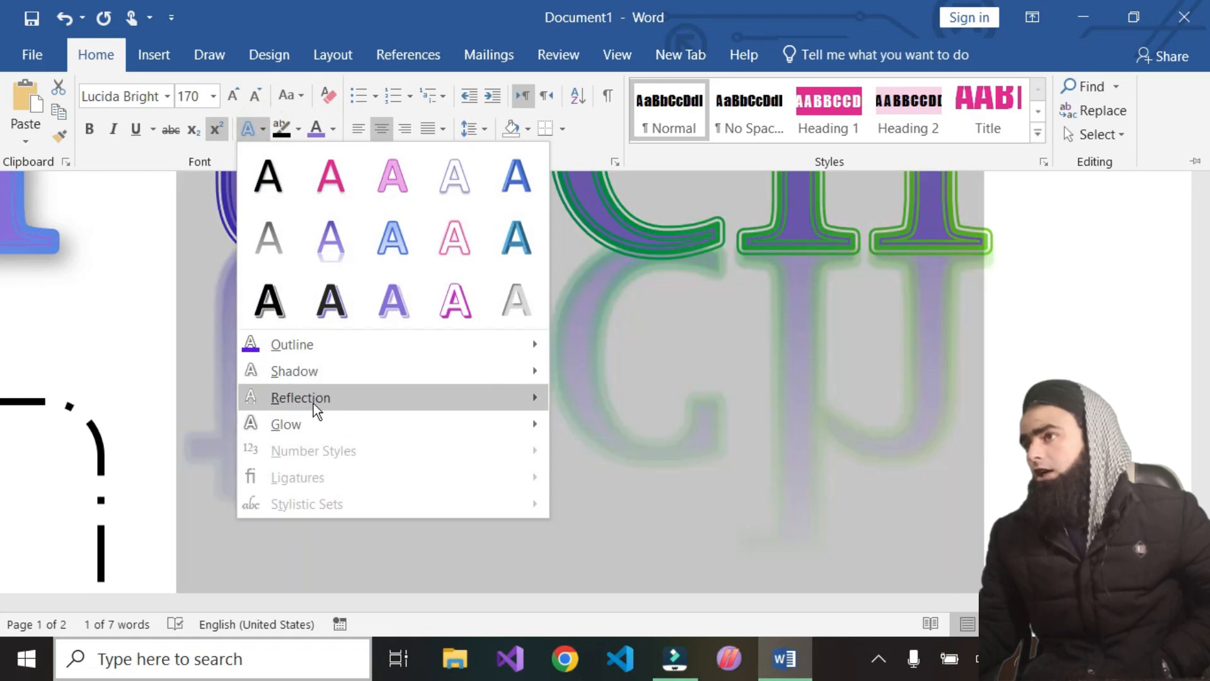
pyautogui.moveTo(424, 409)
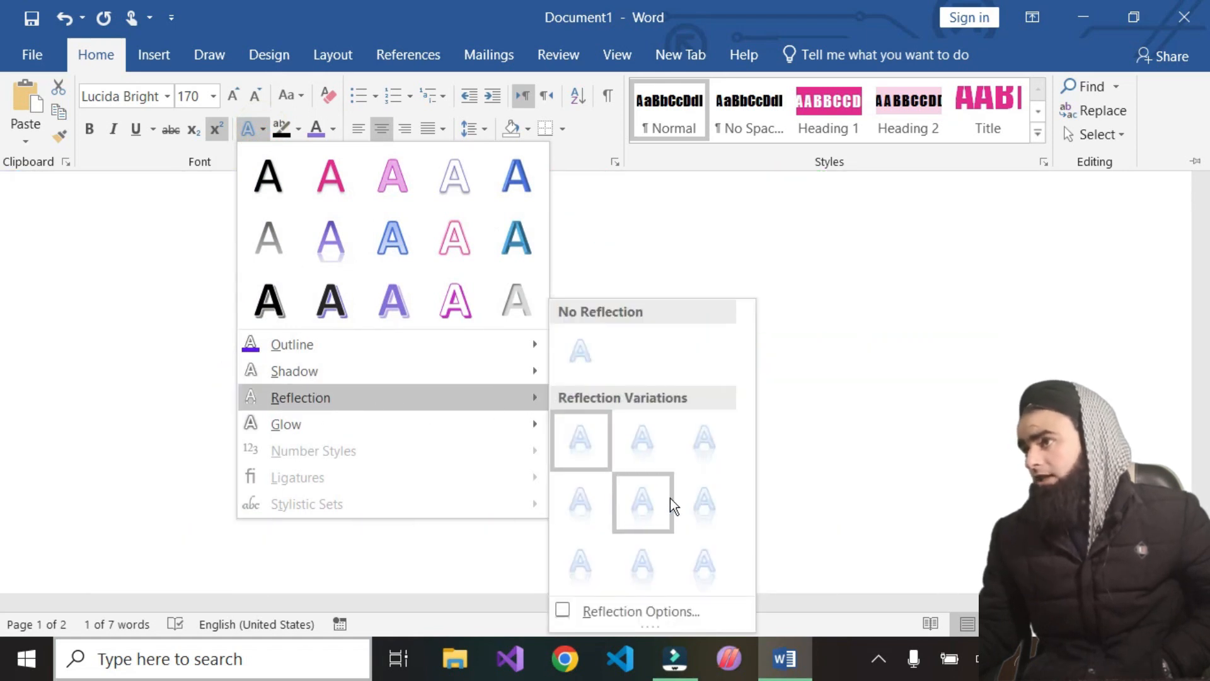
pyautogui.click(644, 563)
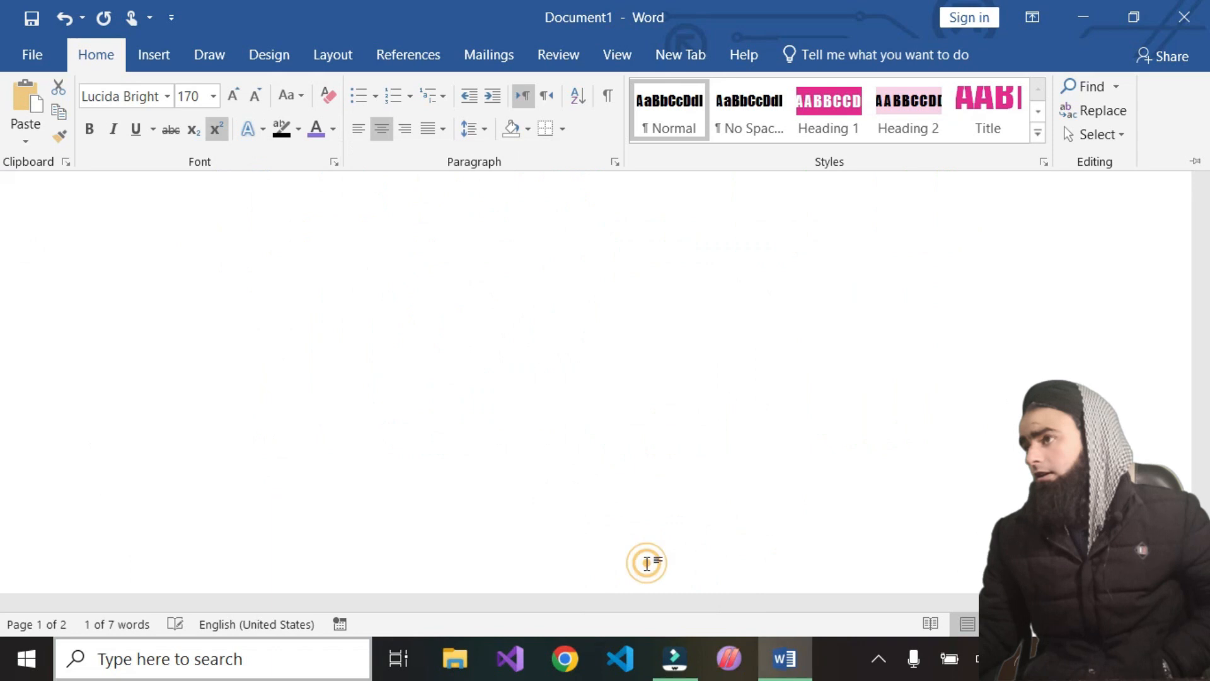
# Open the Reflection Options for the tech text in the Format Text Effects pane
pyautogui.scroll(5, 521, 485)
pyautogui.scroll(-7, 520, 485)
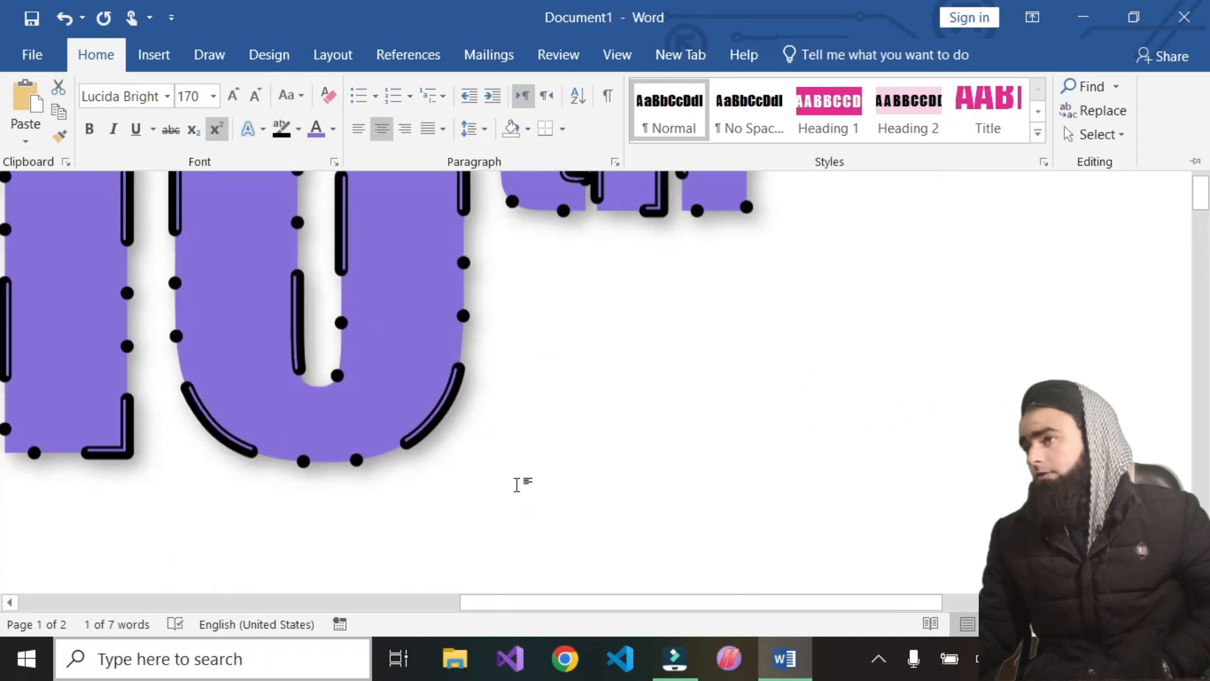
pyautogui.scroll(-8, 509, 485)
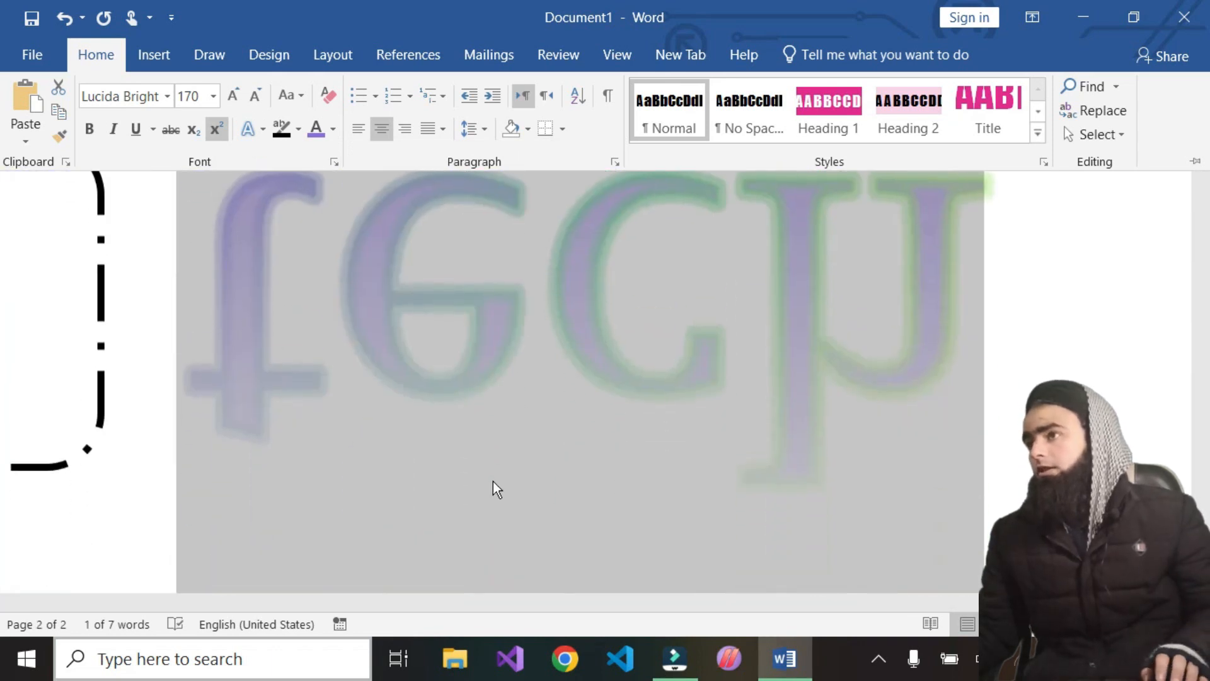
pyautogui.scroll(-1, 483, 463)
pyautogui.scroll(5, 498, 454)
pyautogui.scroll(-3, 536, 459)
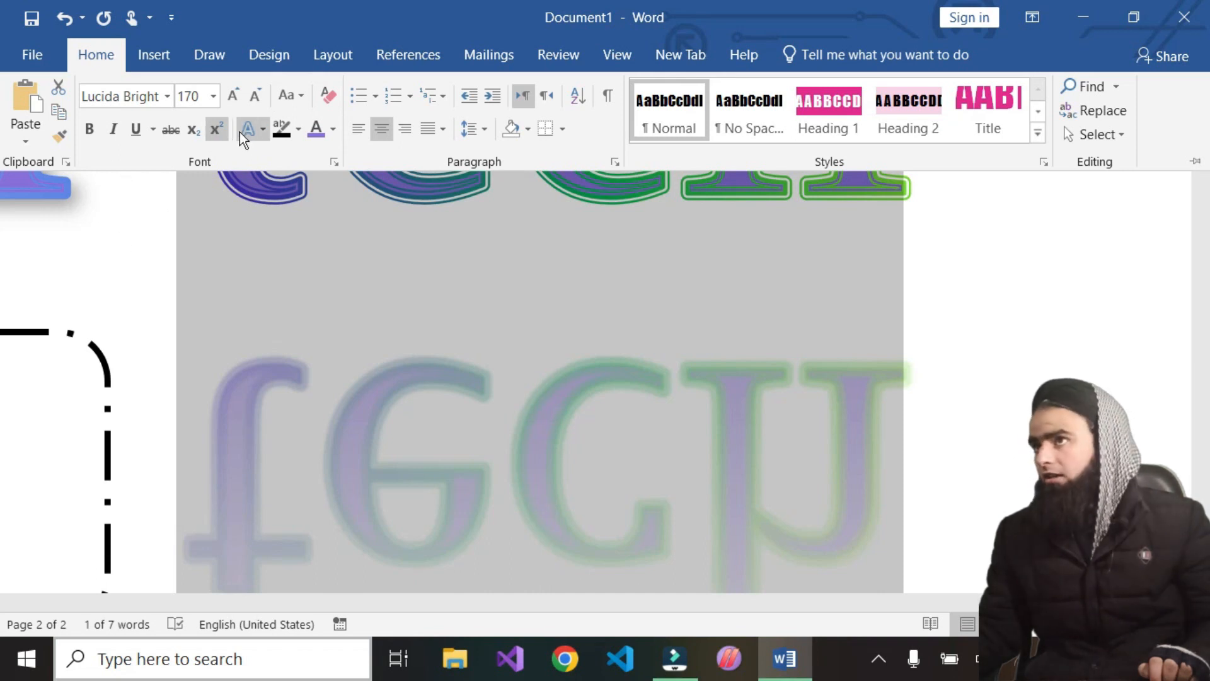
pyautogui.click(263, 129)
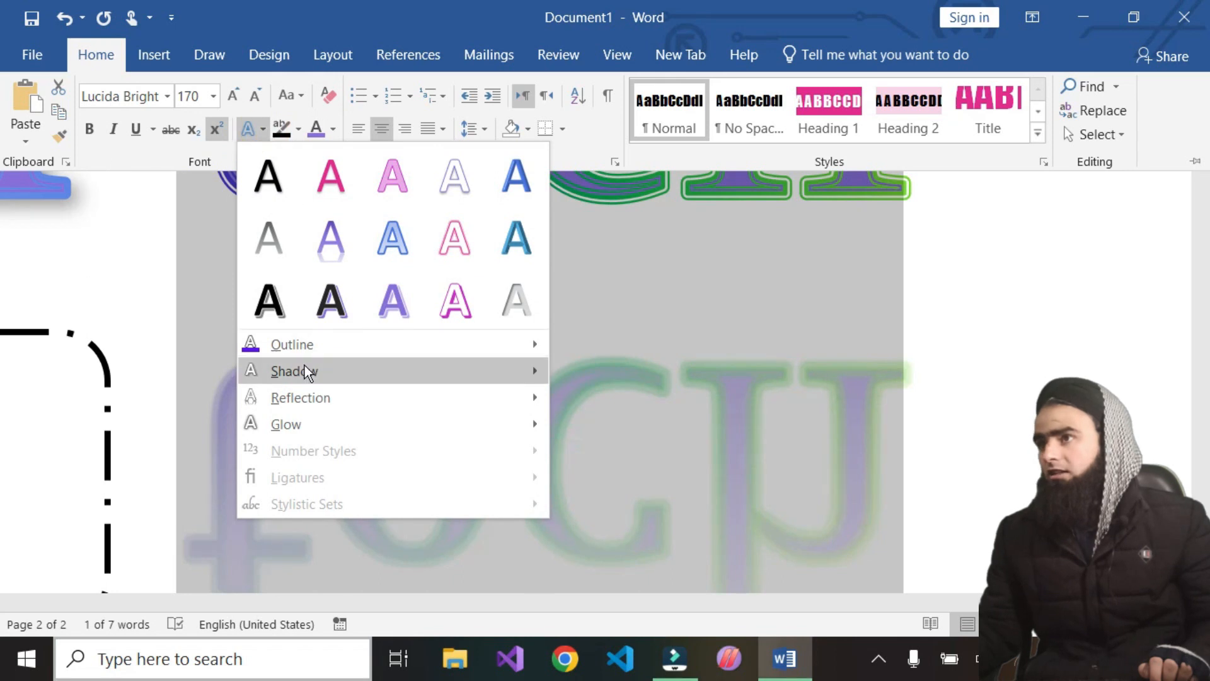
pyautogui.moveTo(305, 373)
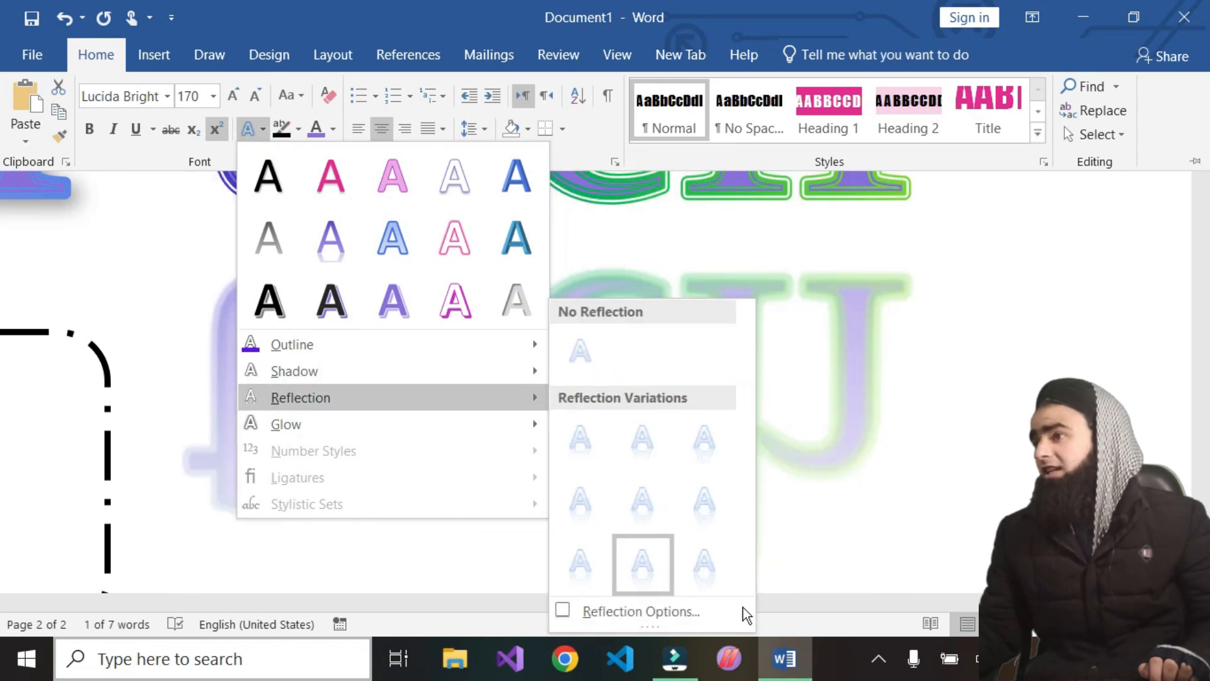
pyautogui.click(565, 612)
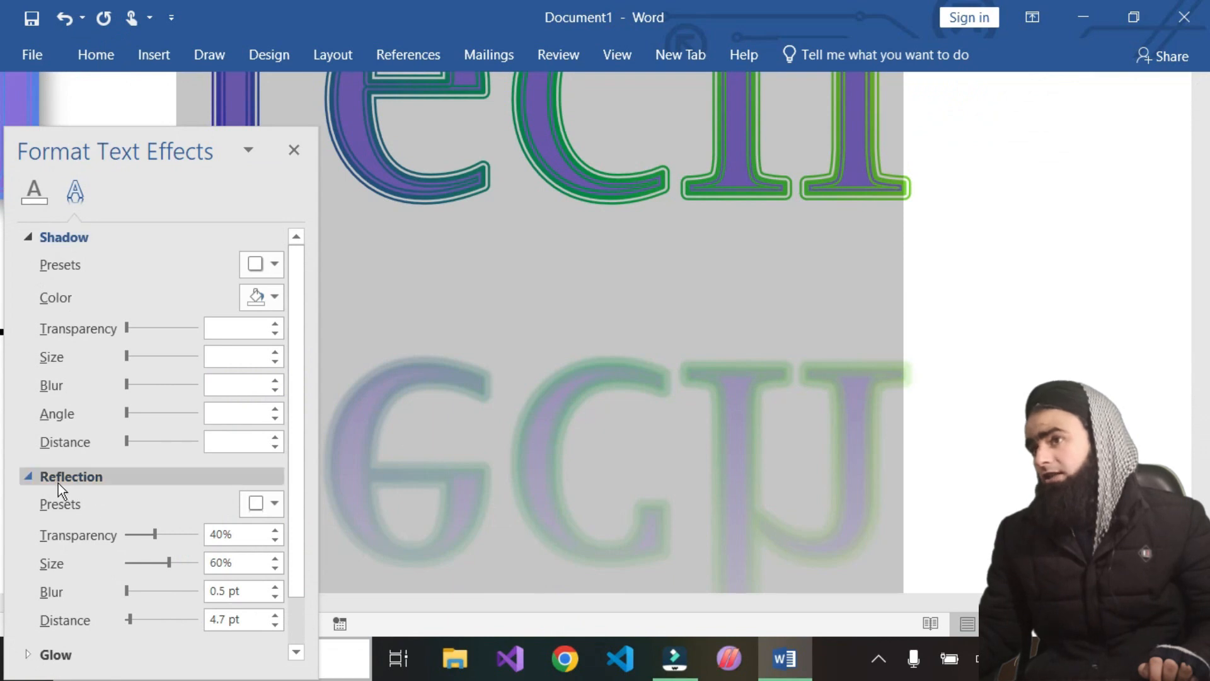
pyautogui.scroll(-1, 58, 483)
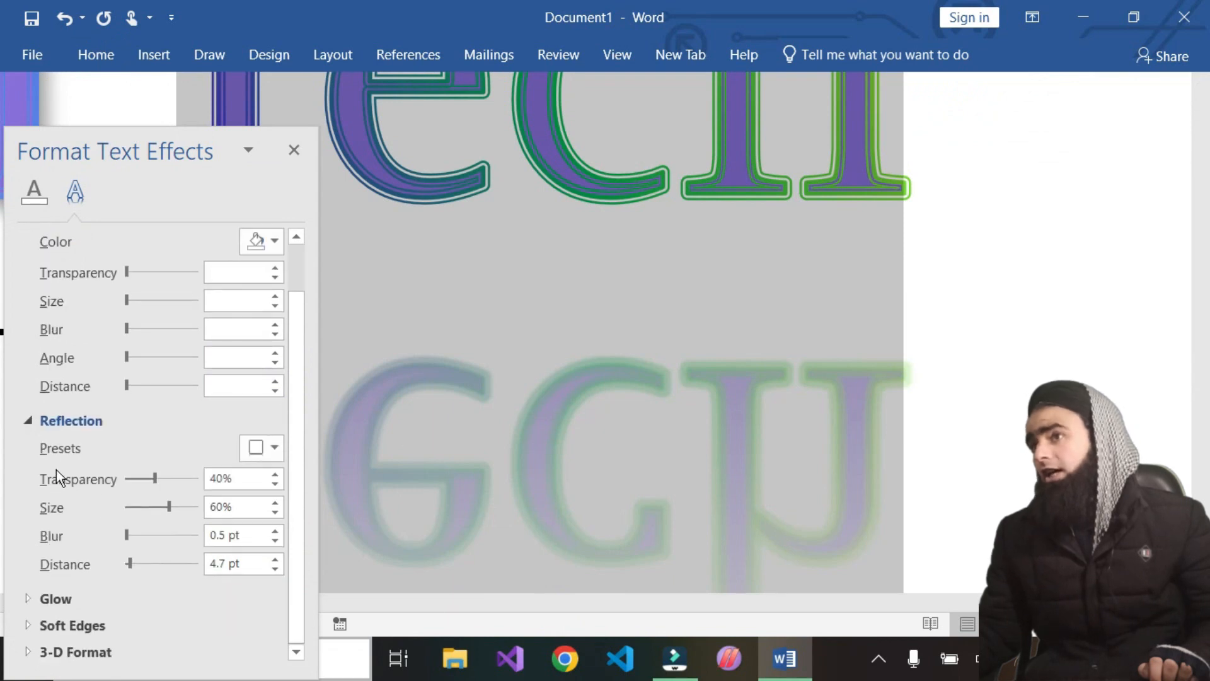
# Apply the Full Reflection: 8 point offset preset and set the reflection transparency to 0%
pyautogui.click(261, 448)
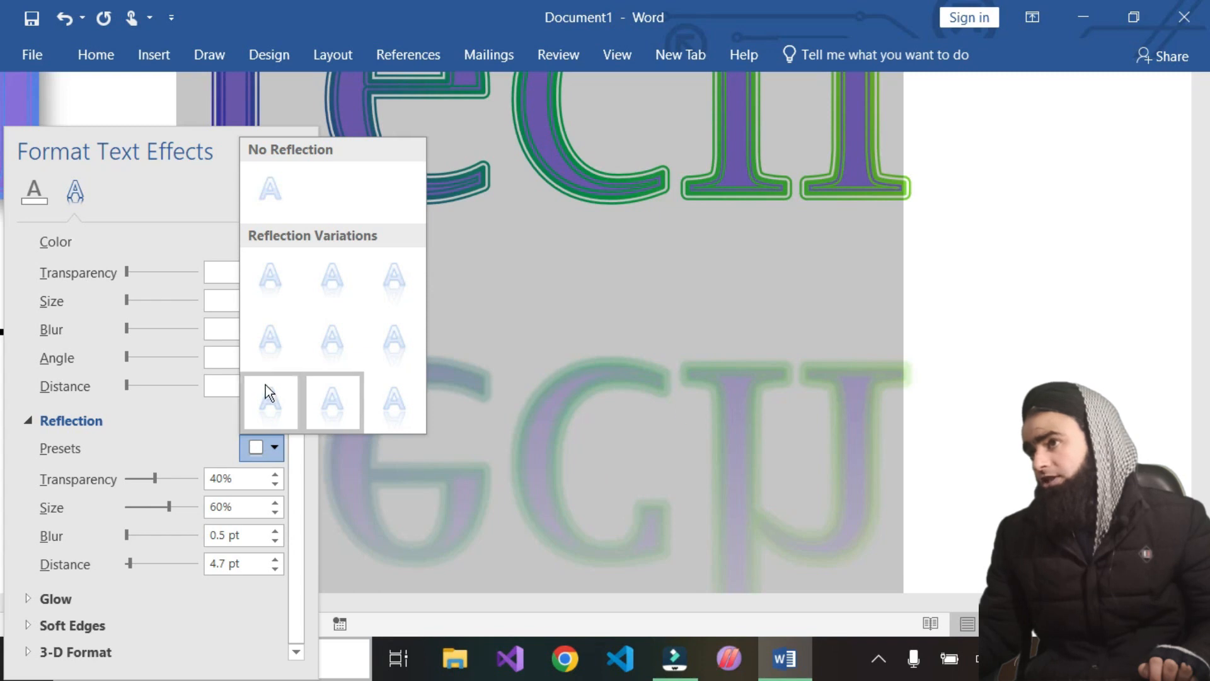
pyautogui.click(398, 403)
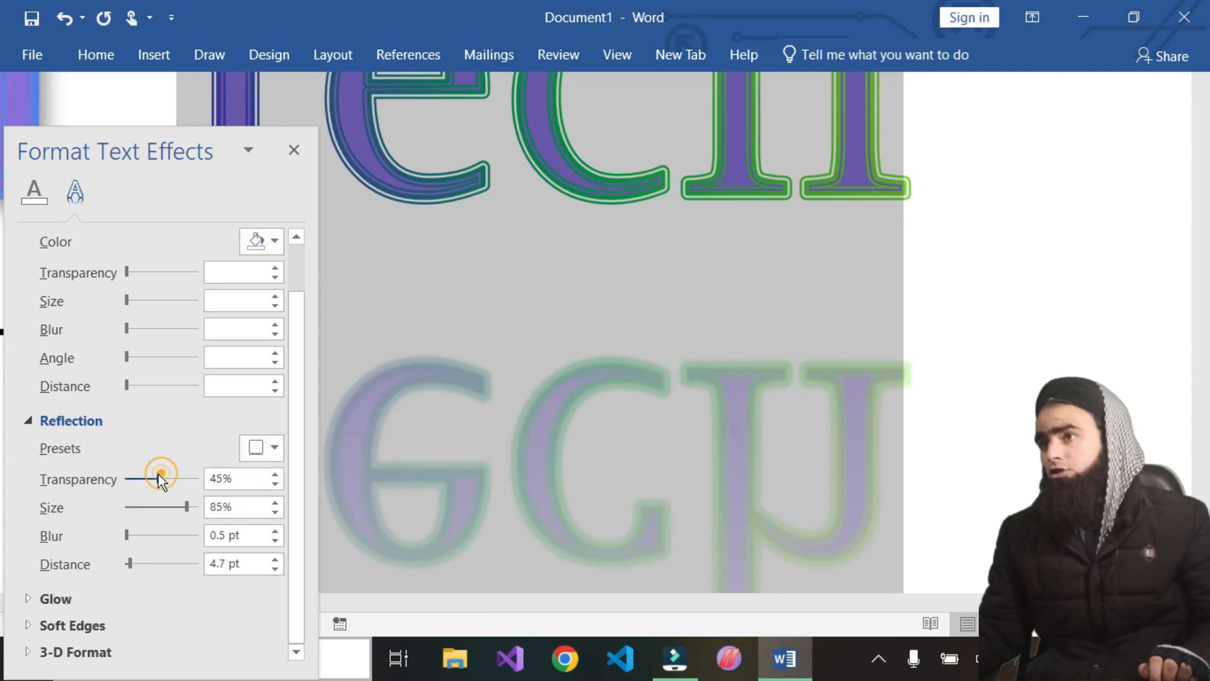
pyautogui.moveTo(160, 477); pyautogui.dragTo(130, 487)
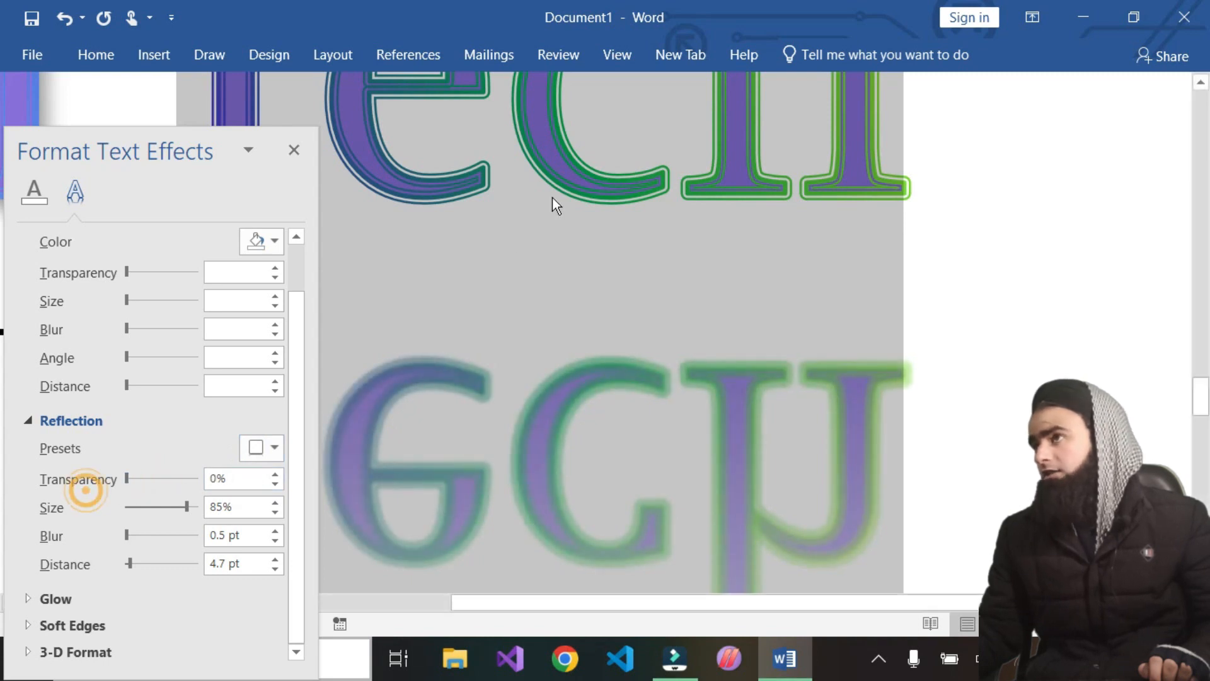
pyautogui.moveTo(127, 479); pyautogui.dragTo(94, 495)
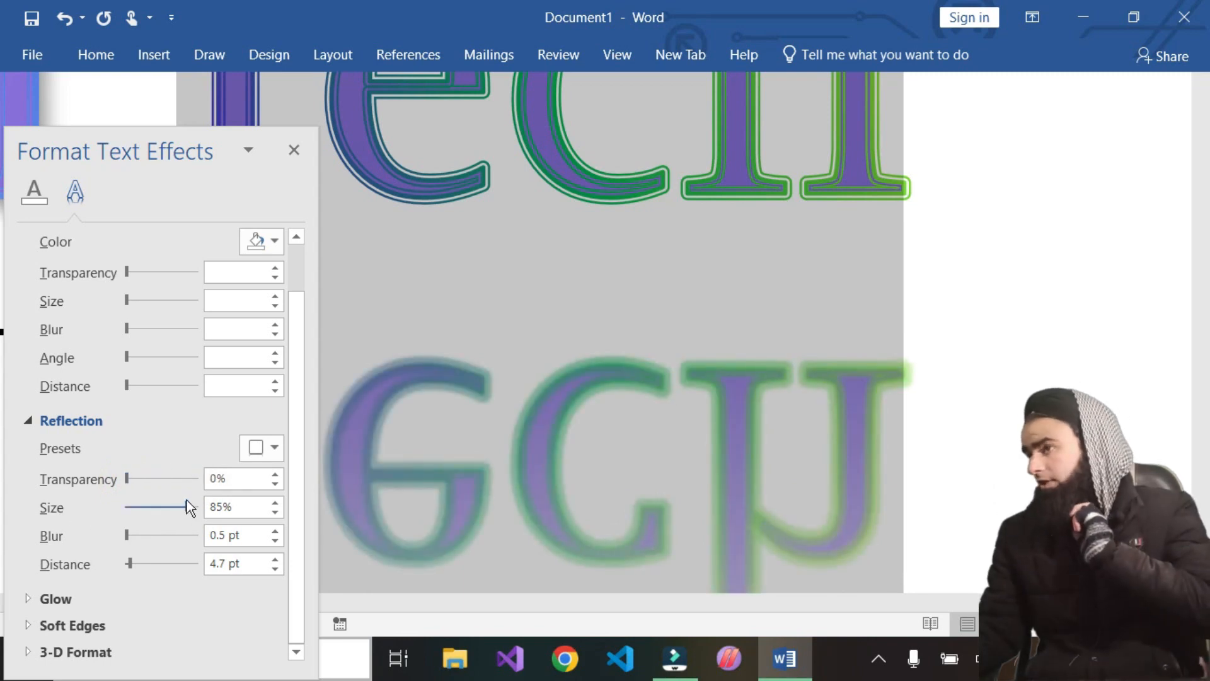
# Set the reflection size to 73%, blur to 0 pt and distance to 0 pt
pyautogui.moveTo(187, 508); pyautogui.dragTo(113, 537)
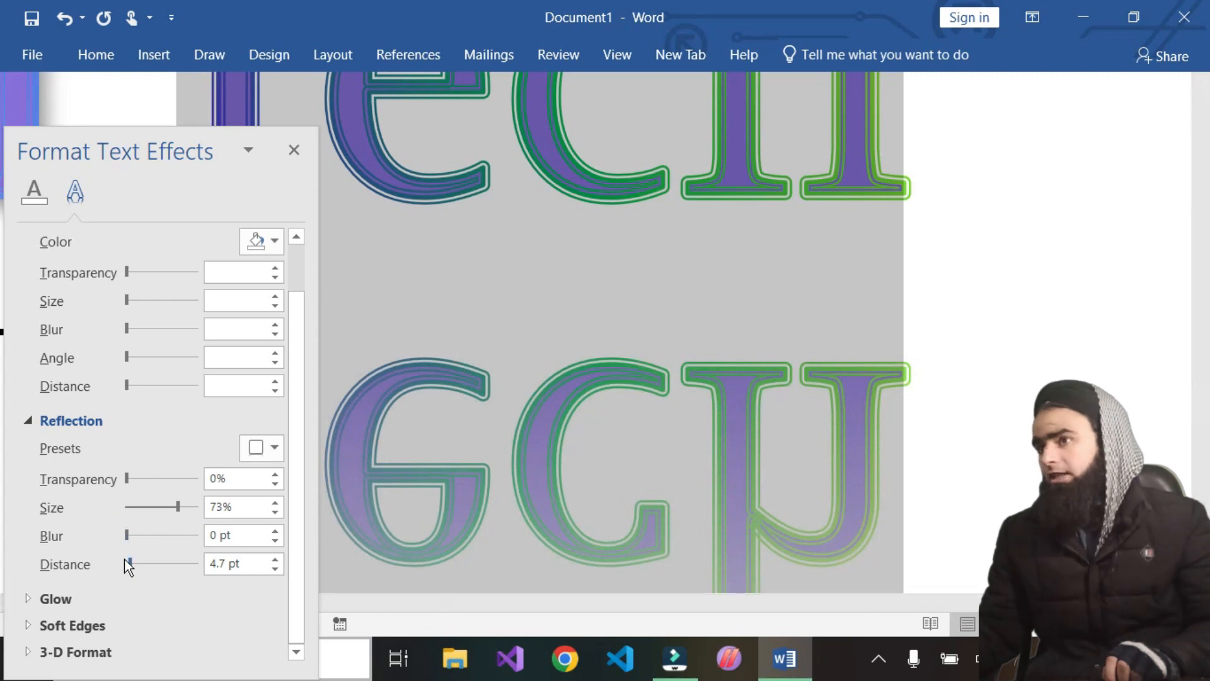
pyautogui.moveTo(130, 563); pyautogui.dragTo(124, 559)
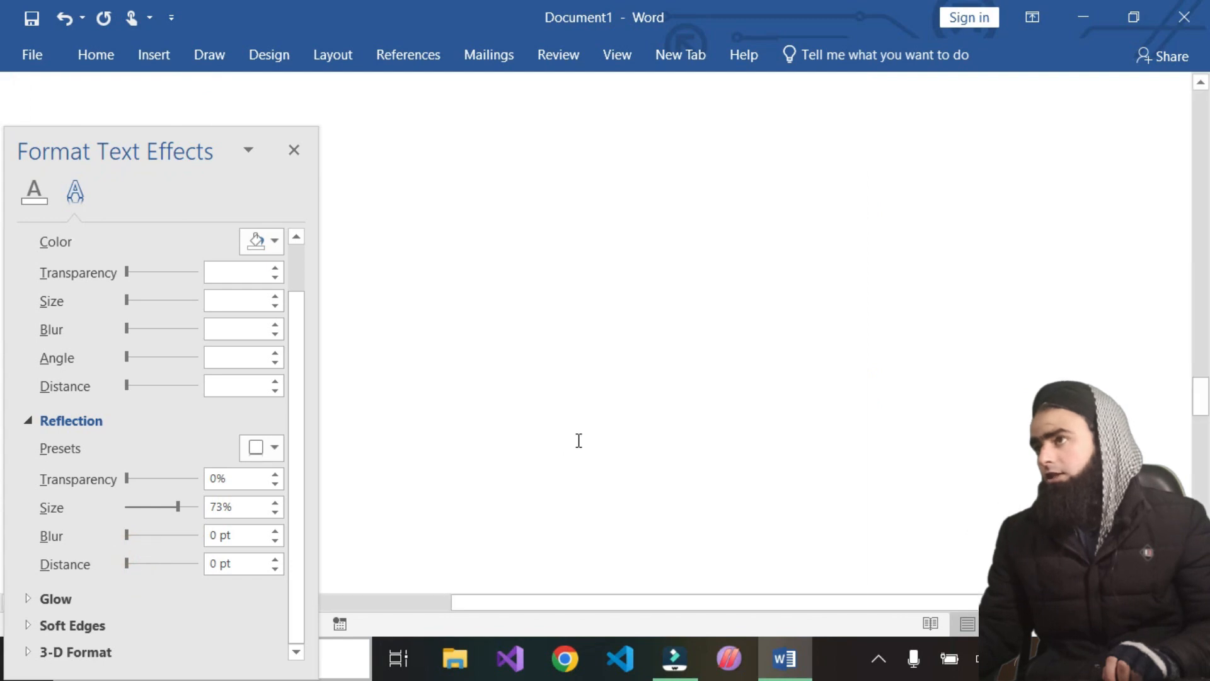
# Raise the reflection distance to 4 pt and bring it back to 0 pt
pyautogui.scroll(3, 584, 445)
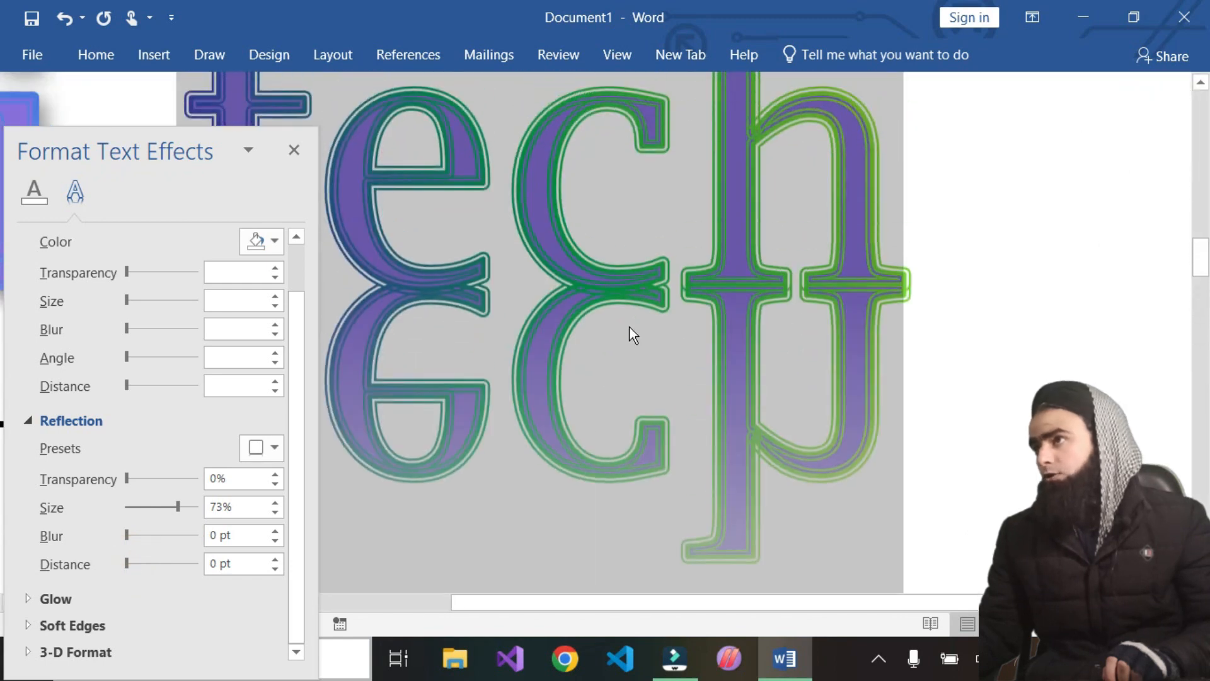
pyautogui.click(275, 559)
pyautogui.click(275, 559)
pyautogui.click(275, 559)
pyautogui.click(276, 559)
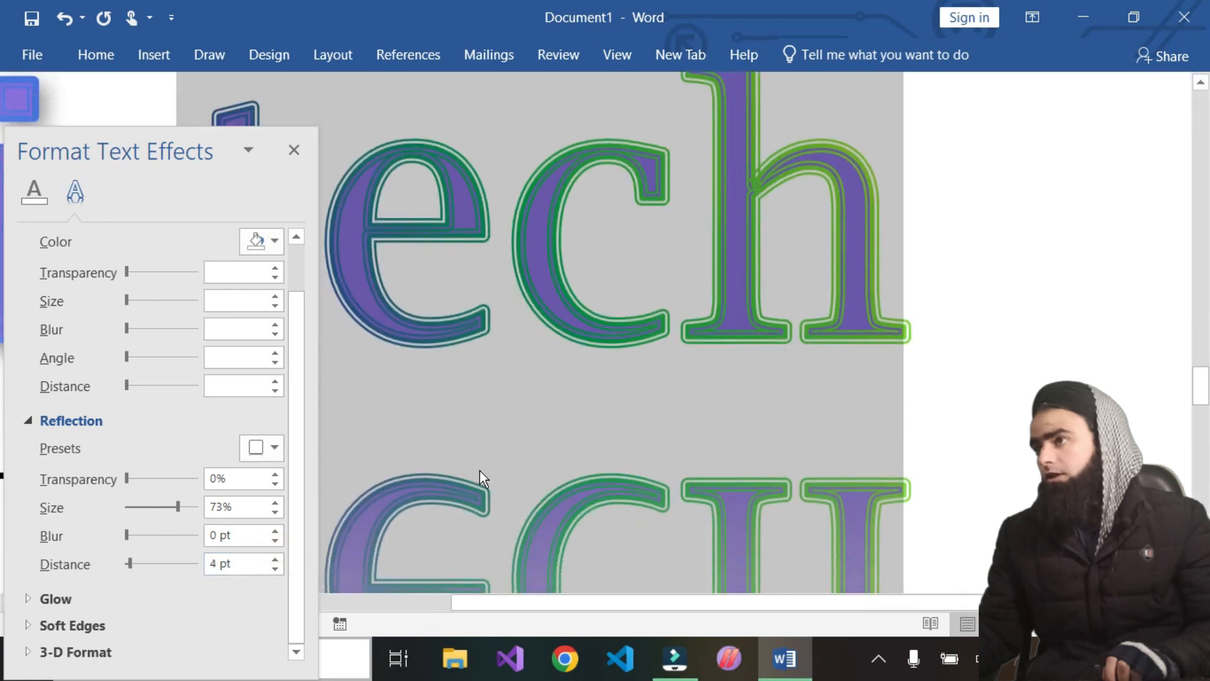
pyautogui.click(275, 568)
pyautogui.click(275, 569)
pyautogui.click(275, 569)
pyautogui.click(274, 568)
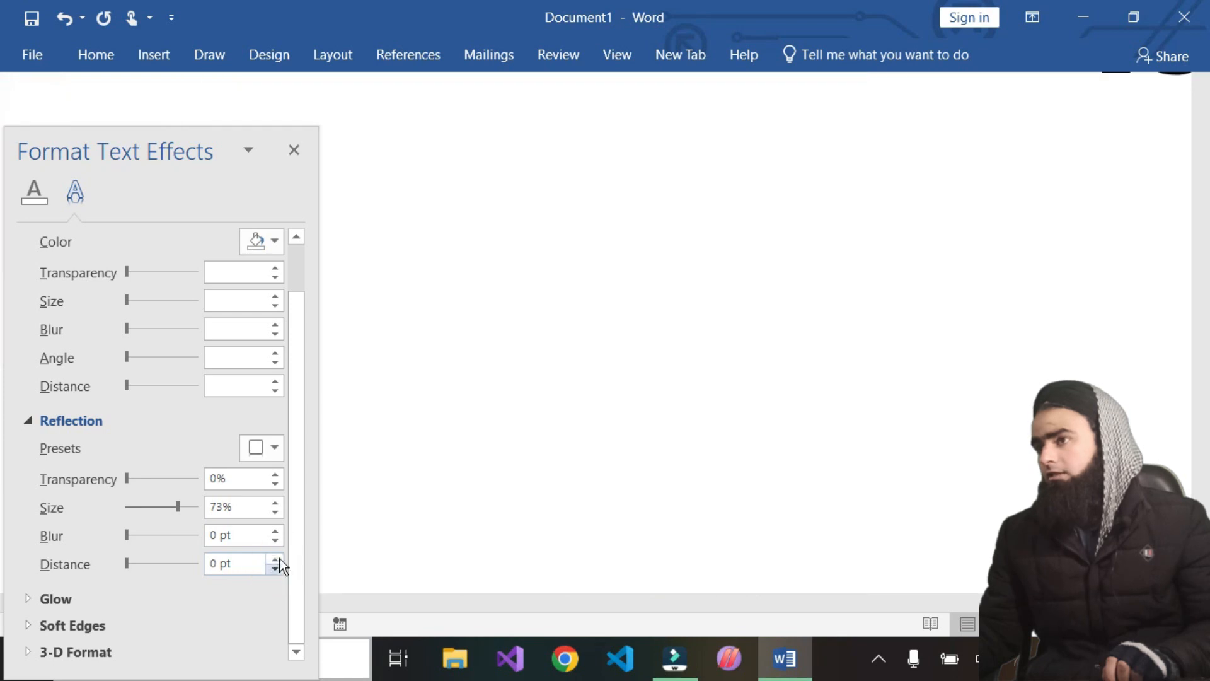
pyautogui.scroll(8, 354, 493)
pyautogui.scroll(5, 379, 486)
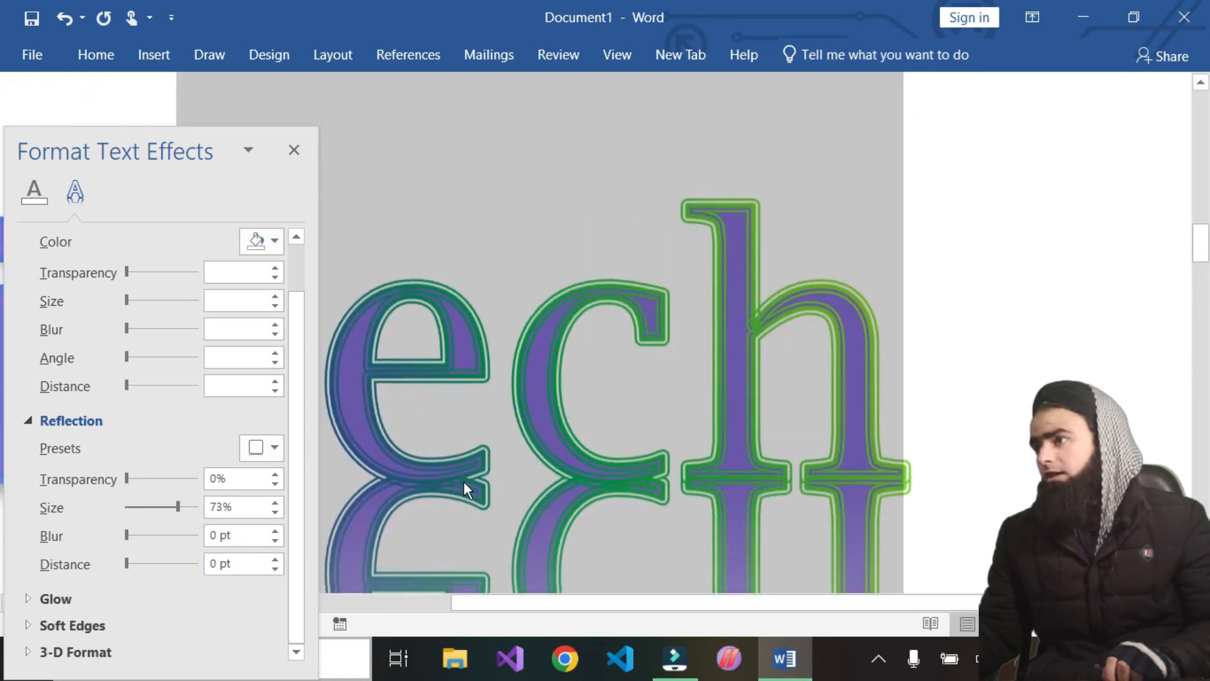